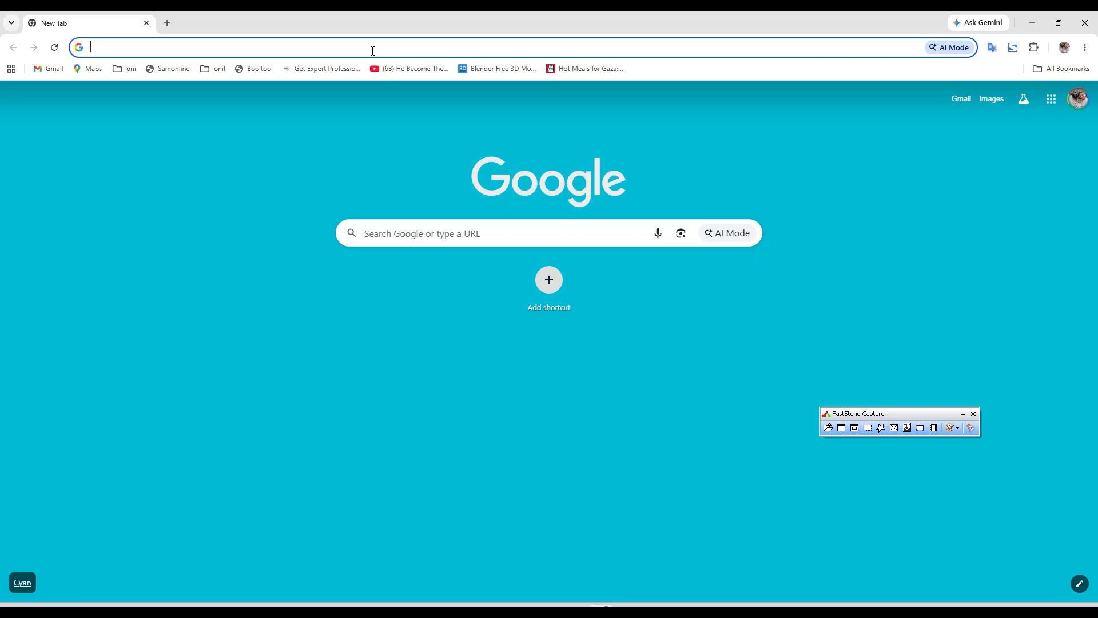
- Search the web for "wordpress"
{"action": "left_click", "coordinate": [973, 414]}
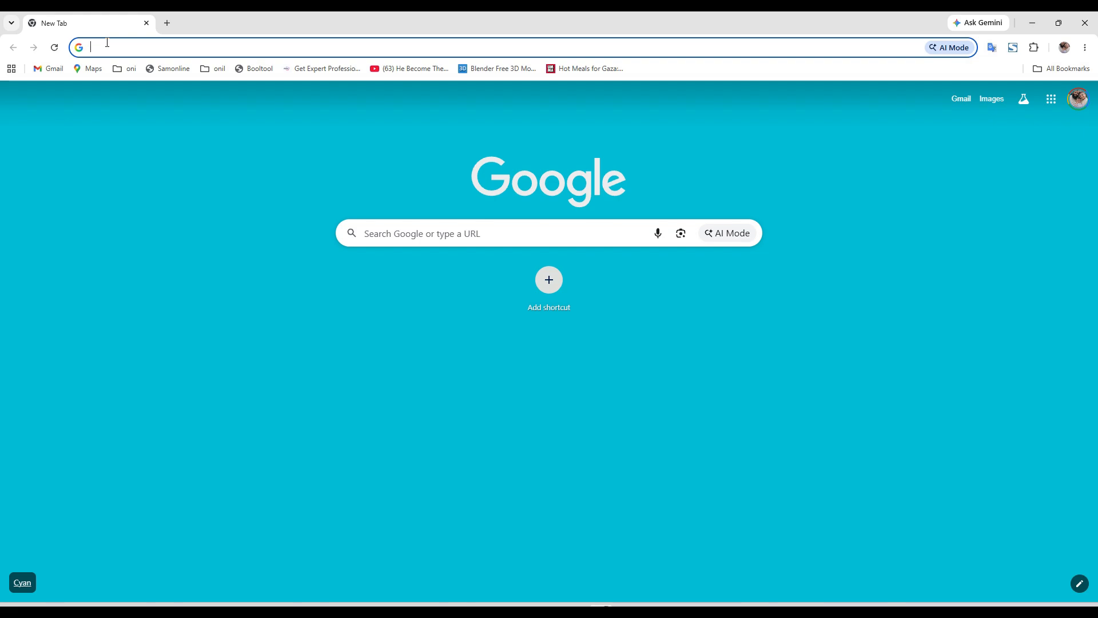
{"action": "type", "text": "w"}
{"action": "key", "text": "BackSpace"}
{"action": "key", "text": "BackSpace"}
{"action": "type", "text": "word"}
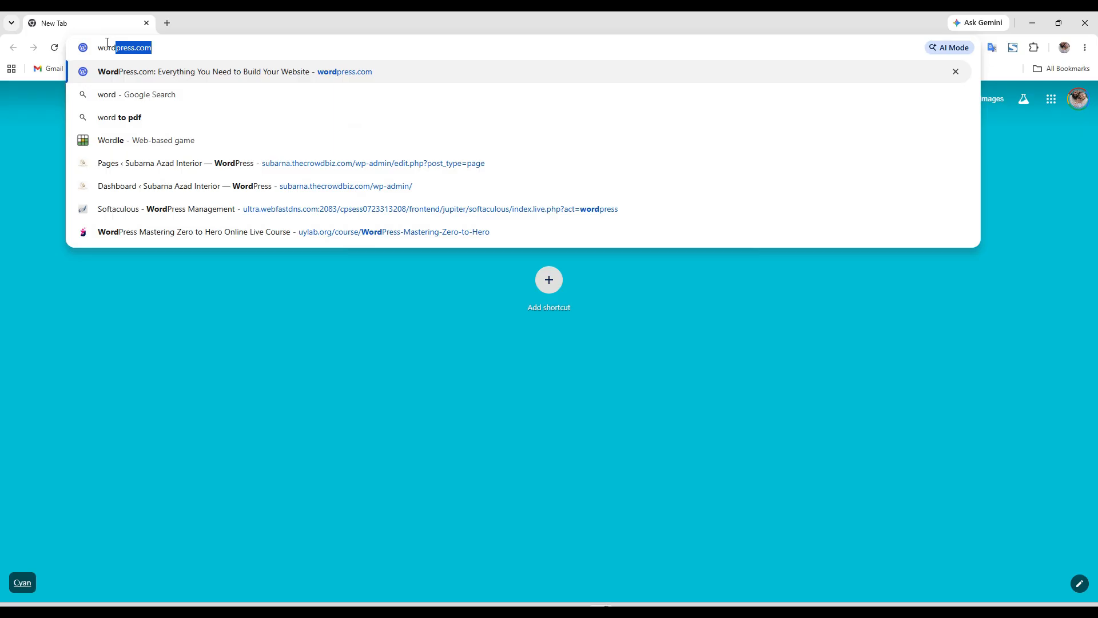
{"action": "key", "text": "Right"}
{"action": "key", "text": "BackSpace"}
{"action": "key", "text": "BackSpace"}
{"action": "key", "text": "BackSpace"}
{"action": "key", "text": "BackSpace"}
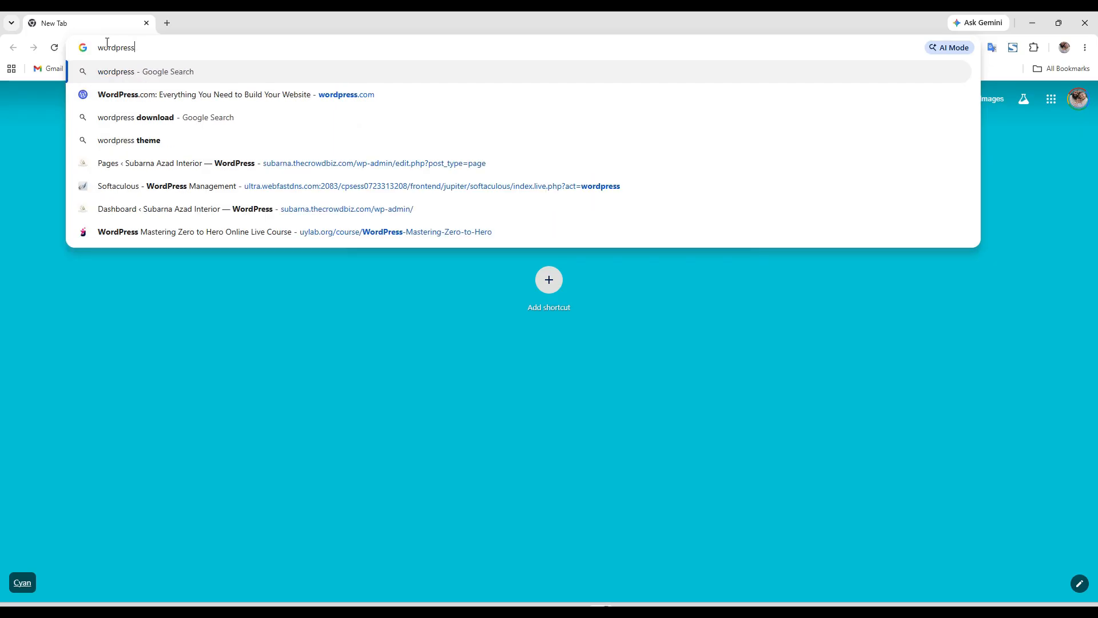
{"action": "key", "text": "Return"}
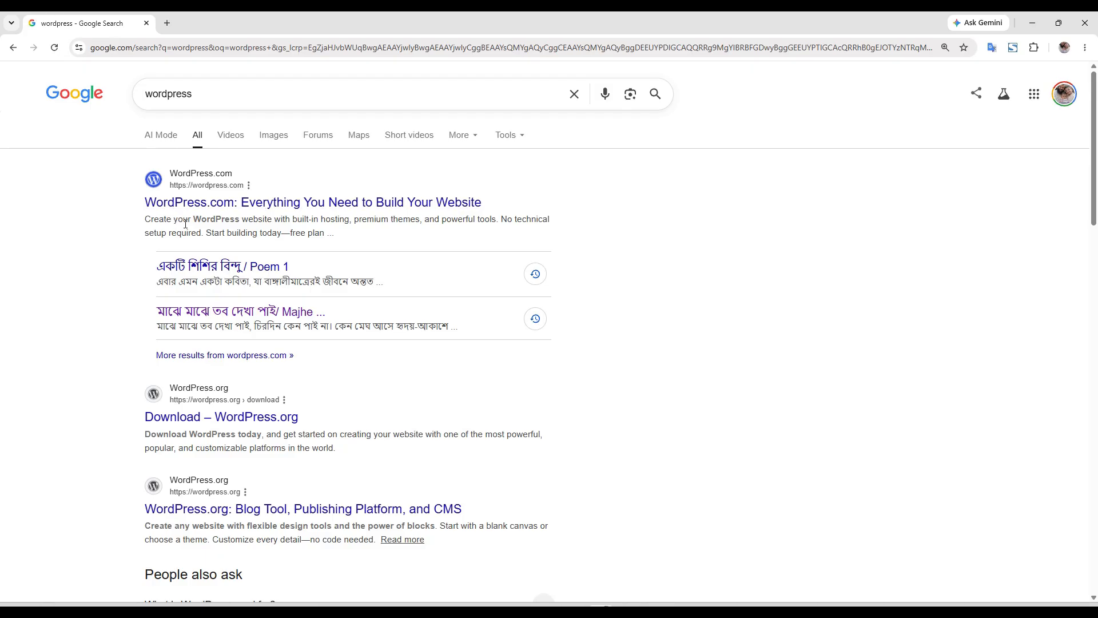
- Open the WordPress.org Download result and the WordPress.com result in separate new tabs
{"action": "scroll", "coordinate": [185, 224], "scroll_direction": "down", "scroll_amount": 3}
{"action": "right_click", "coordinate": [282, 254]}
{"action": "left_click", "coordinate": [309, 262]}
{"action": "scroll", "coordinate": [544, 386], "scroll_direction": "up", "scroll_amount": 2}
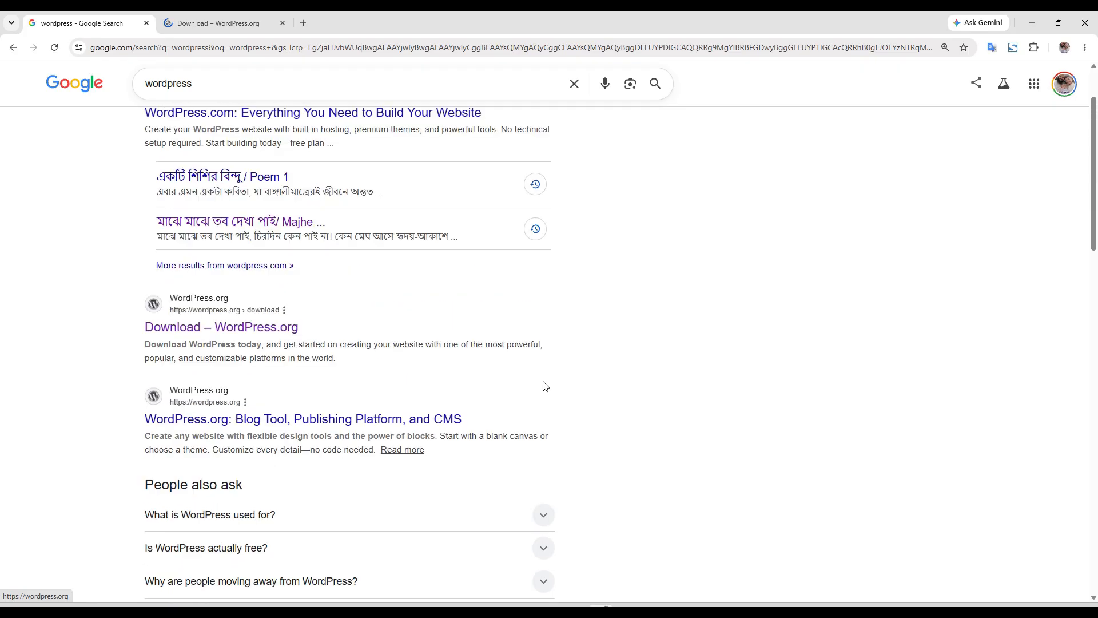
{"action": "scroll", "coordinate": [545, 386], "scroll_direction": "up", "scroll_amount": 2}
{"action": "right_click", "coordinate": [304, 200]}
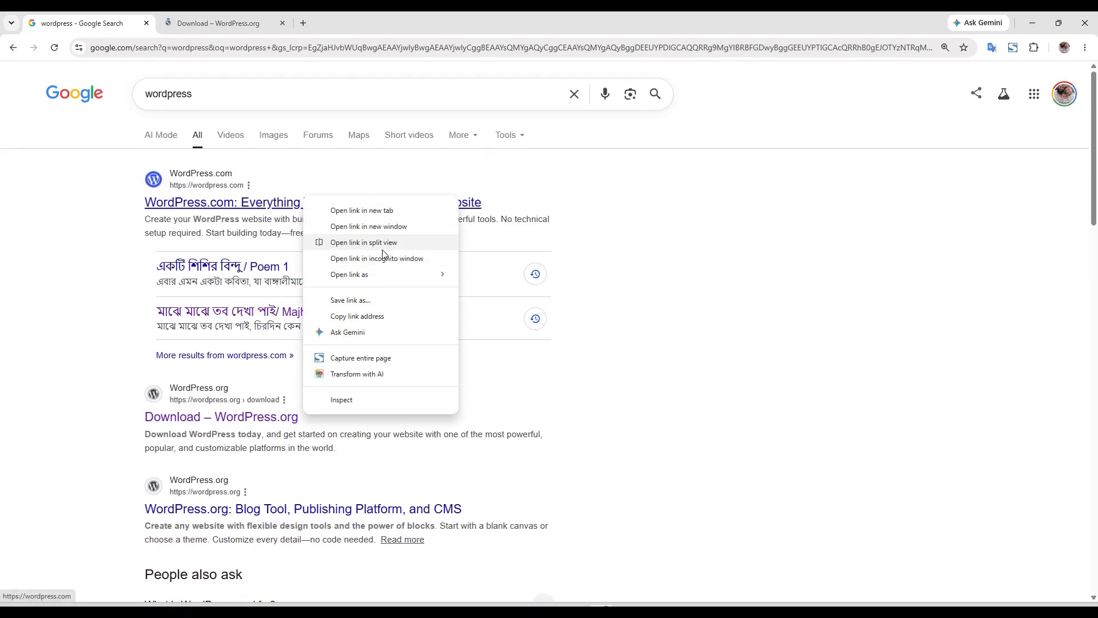
{"action": "left_click", "coordinate": [382, 219]}
- Compare the WordPress.org download page with the WordPress.com site home page
{"action": "left_click", "coordinate": [200, 22]}
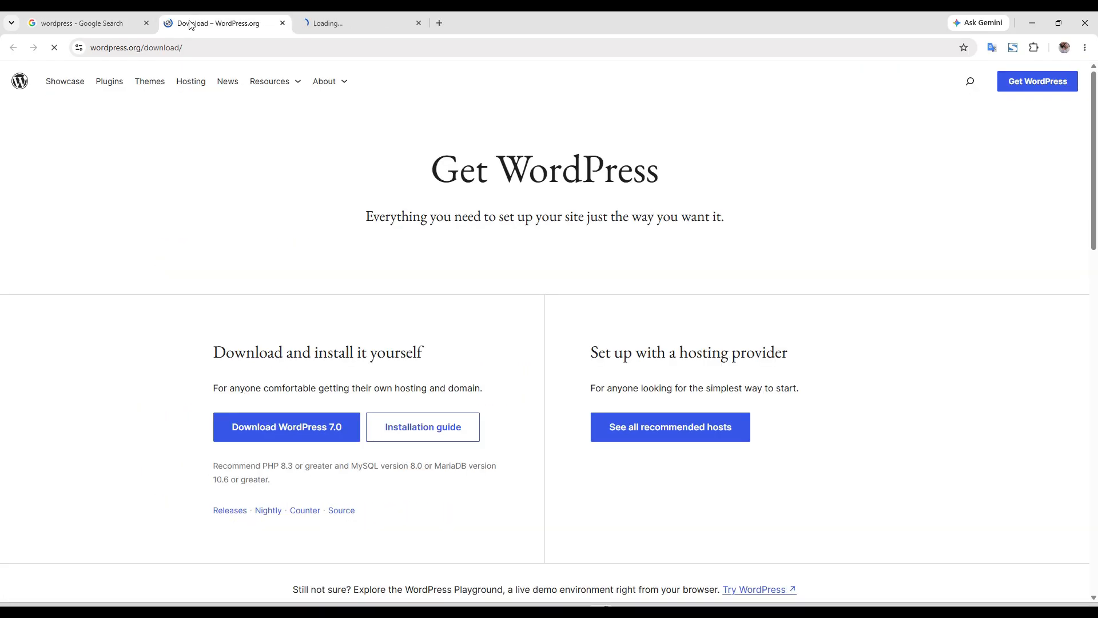
{"action": "left_click", "coordinate": [369, 18]}
{"action": "left_click", "coordinate": [244, 18]}
{"action": "left_click", "coordinate": [336, 22]}
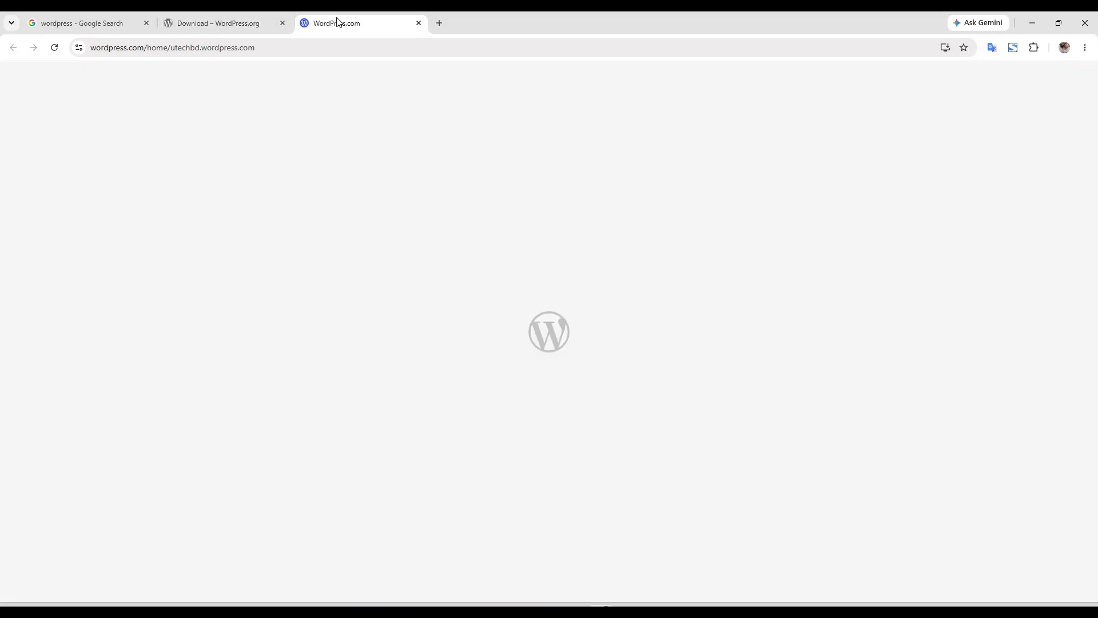
{"action": "left_click", "coordinate": [218, 22]}
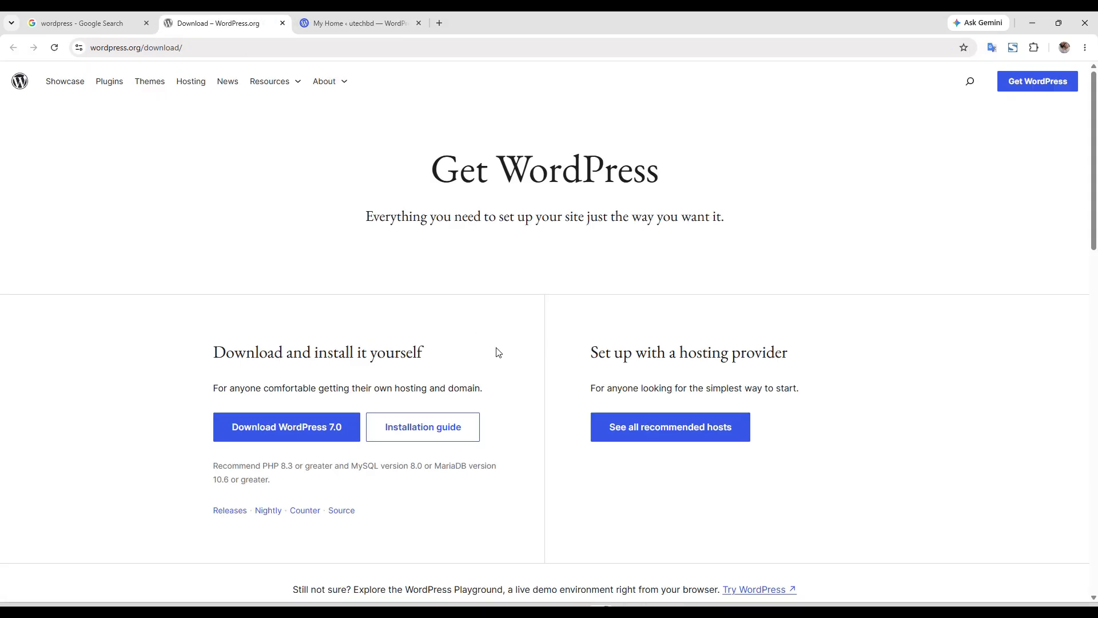
{"action": "left_click", "coordinate": [412, 18]}
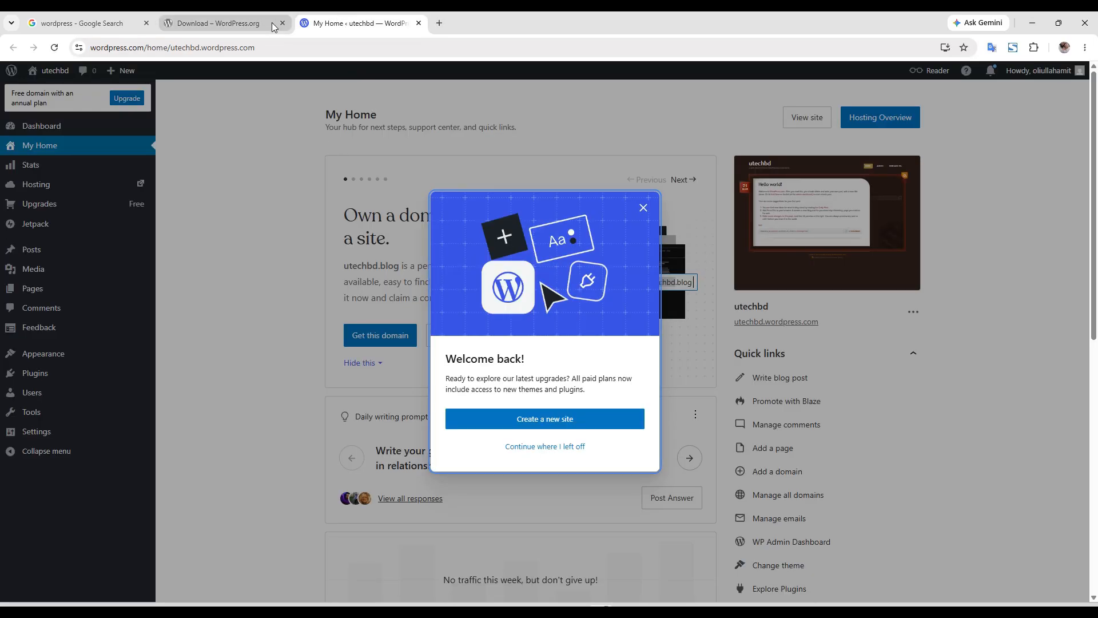
{"action": "mouse_move", "coordinate": [256, 19]}
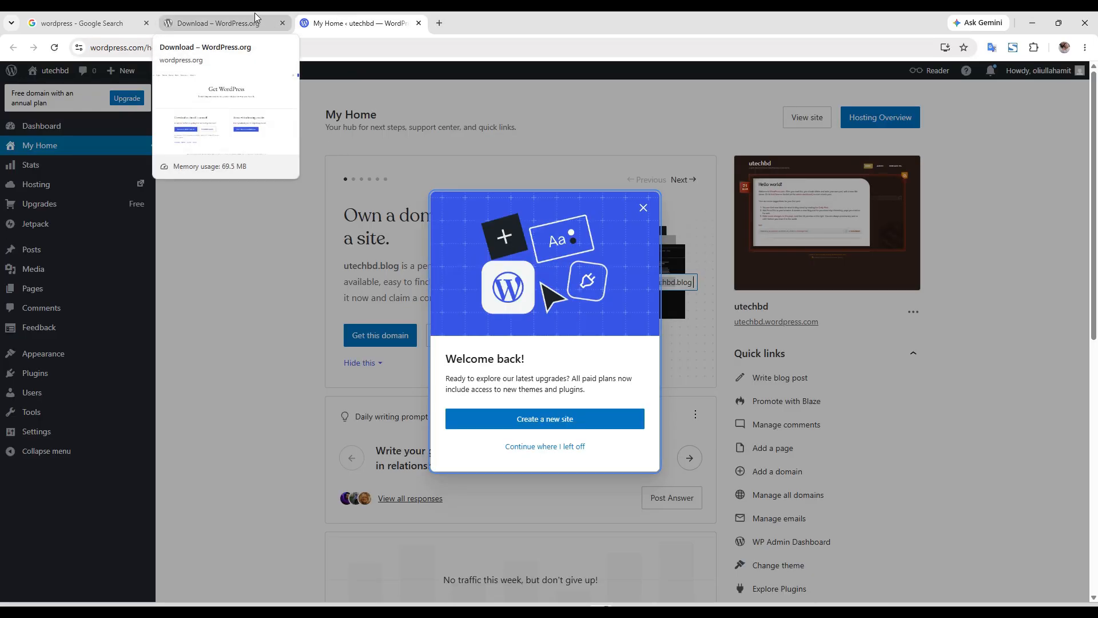
- Dismiss the WordPress.com "Welcome back!" dialog and look over the dashboard's navigation entries
{"action": "left_click", "coordinate": [643, 209]}
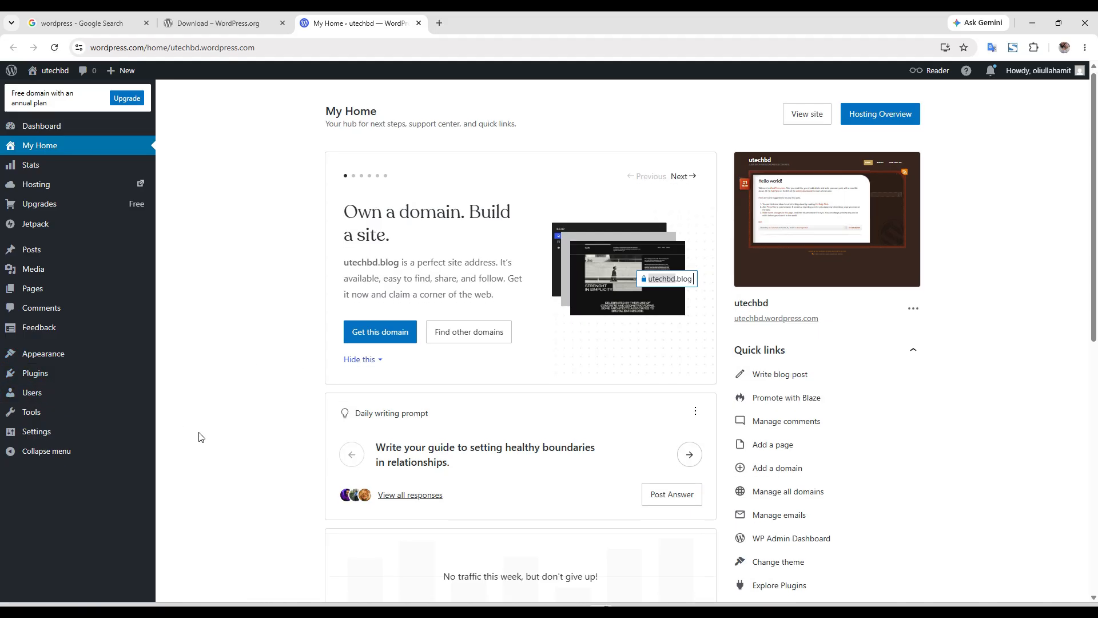
{"action": "scroll", "coordinate": [201, 436], "scroll_direction": "down", "scroll_amount": 4}
{"action": "mouse_move", "coordinate": [67, 366]}
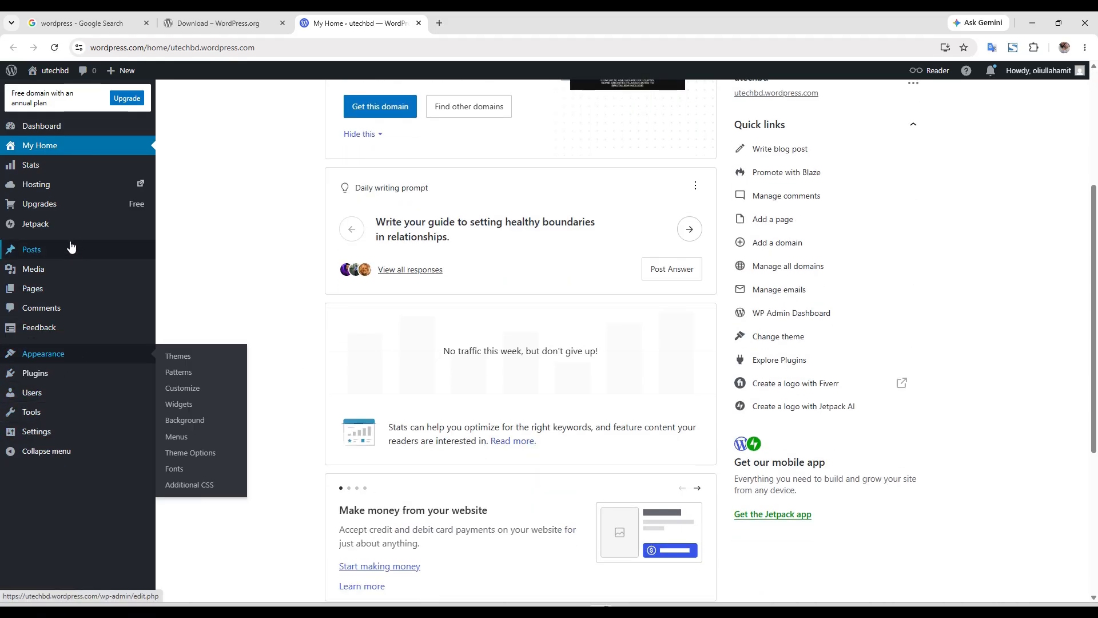
{"action": "mouse_move", "coordinate": [69, 213]}
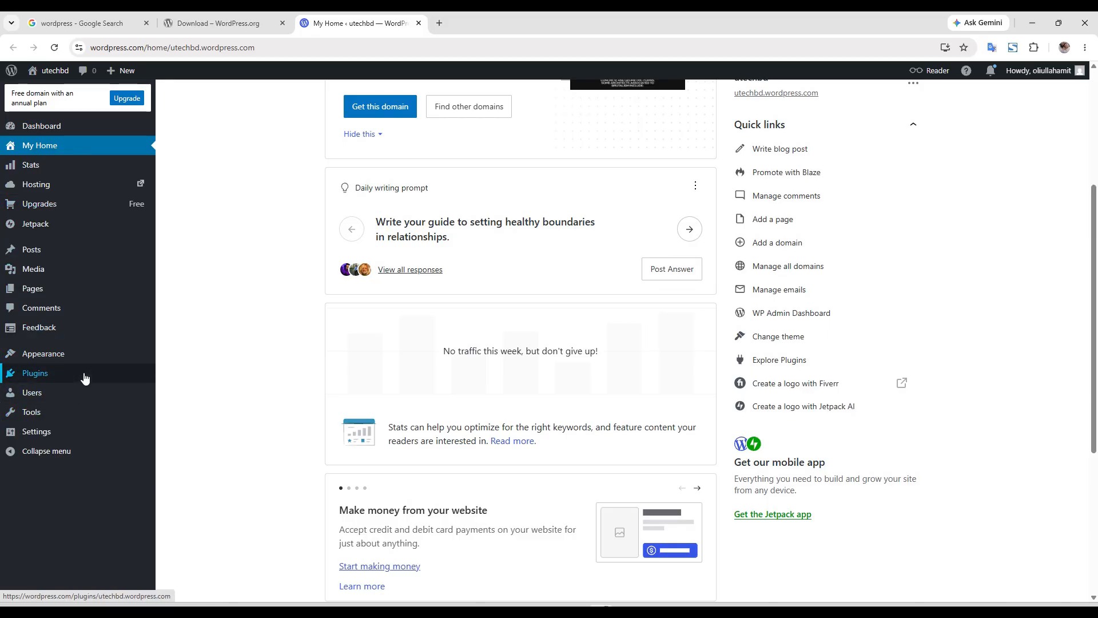
- Download WordPress 7.0 from the WordPress.org download page
{"action": "left_click", "coordinate": [217, 23]}
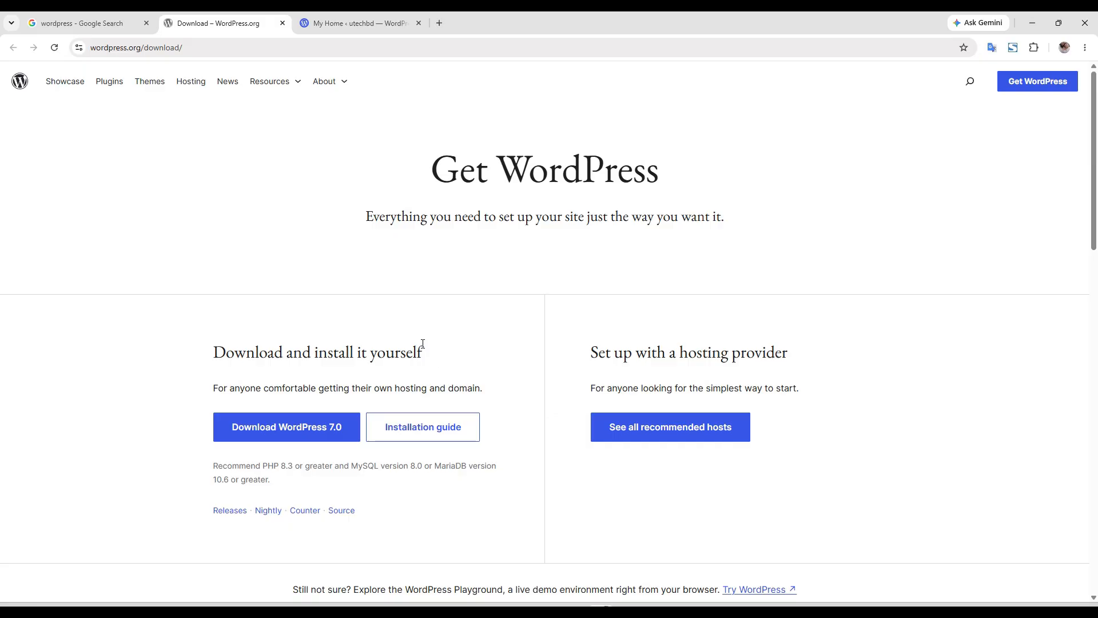
{"action": "left_click", "coordinate": [1031, 91]}
{"action": "left_click", "coordinate": [325, 435]}
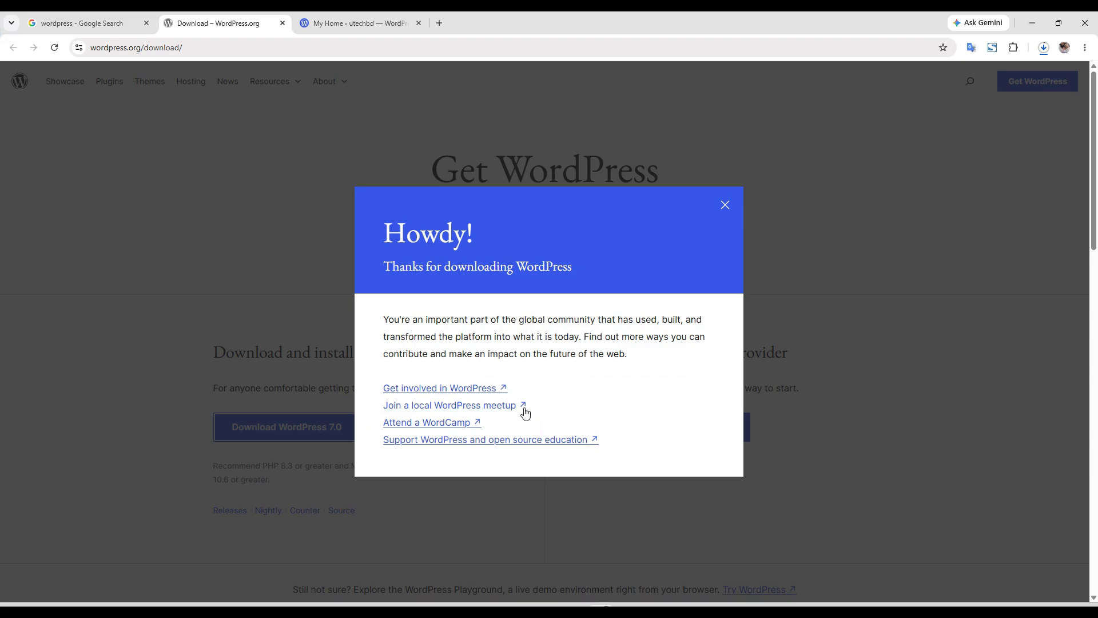
- Examine the WordPress.com My Home page, its navigation submenus, its lower sections and the successive promotional cards
{"action": "left_click", "coordinate": [389, 12]}
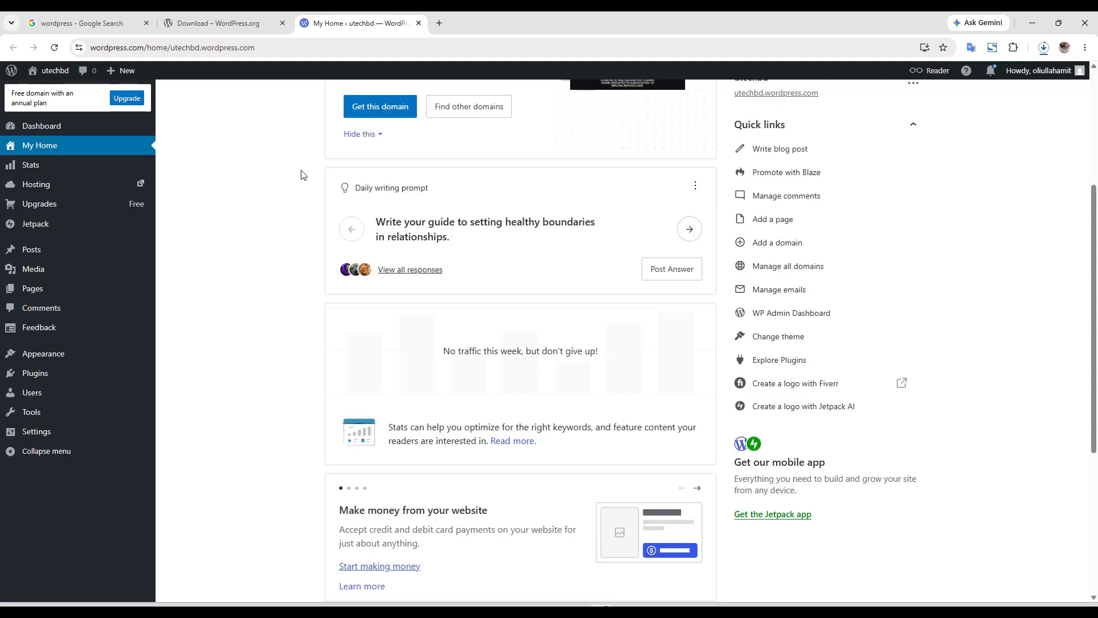
{"action": "scroll", "coordinate": [85, 343], "scroll_direction": "up", "scroll_amount": 2}
{"action": "mouse_move", "coordinate": [85, 293]}
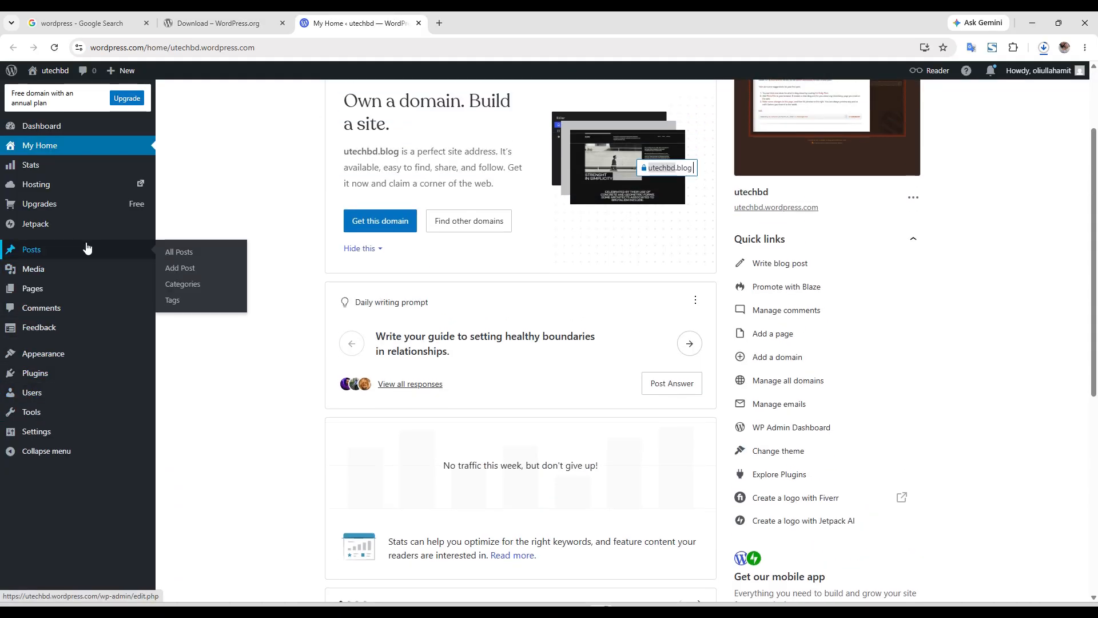
{"action": "scroll", "coordinate": [69, 363], "scroll_direction": "up", "scroll_amount": 2}
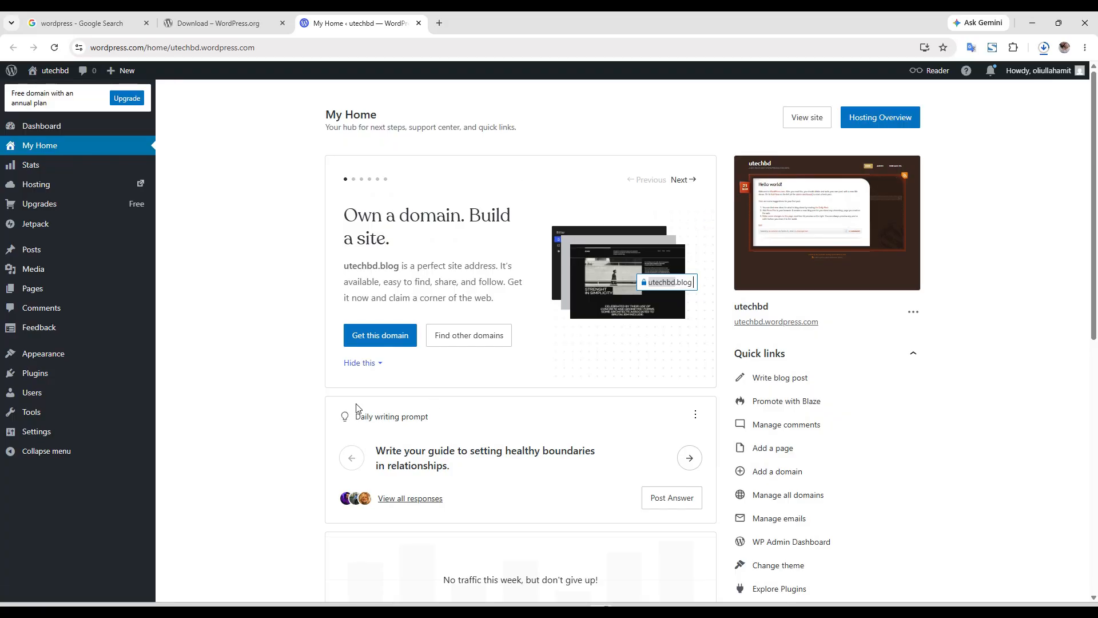
{"action": "scroll", "coordinate": [356, 417], "scroll_direction": "down", "scroll_amount": 10}
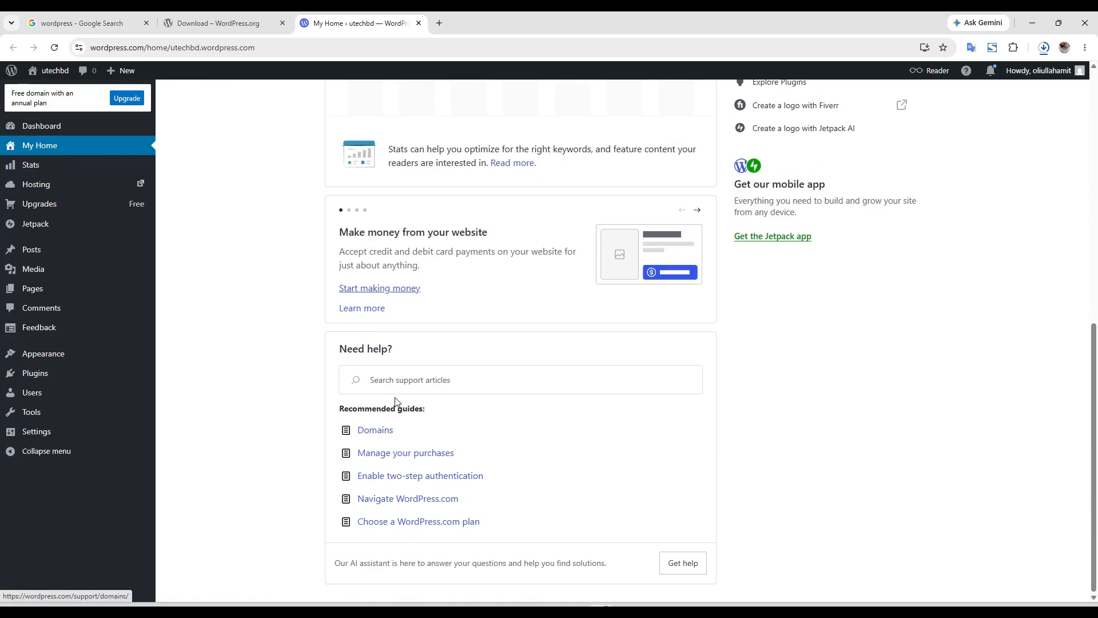
{"action": "scroll", "coordinate": [359, 437], "scroll_direction": "up", "scroll_amount": 10}
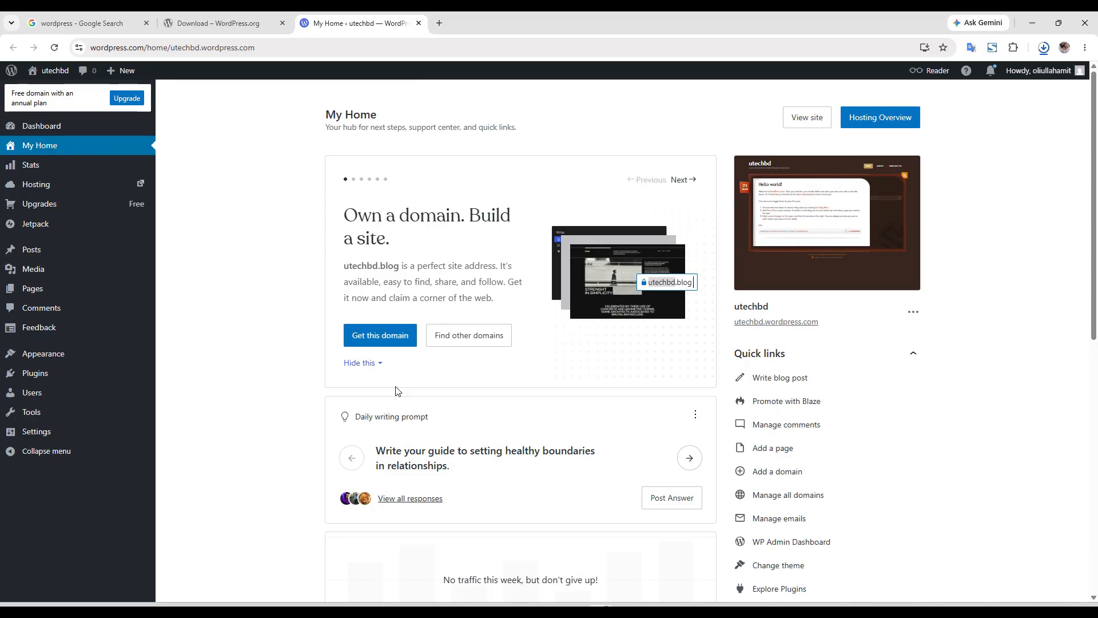
{"action": "mouse_move", "coordinate": [66, 70]}
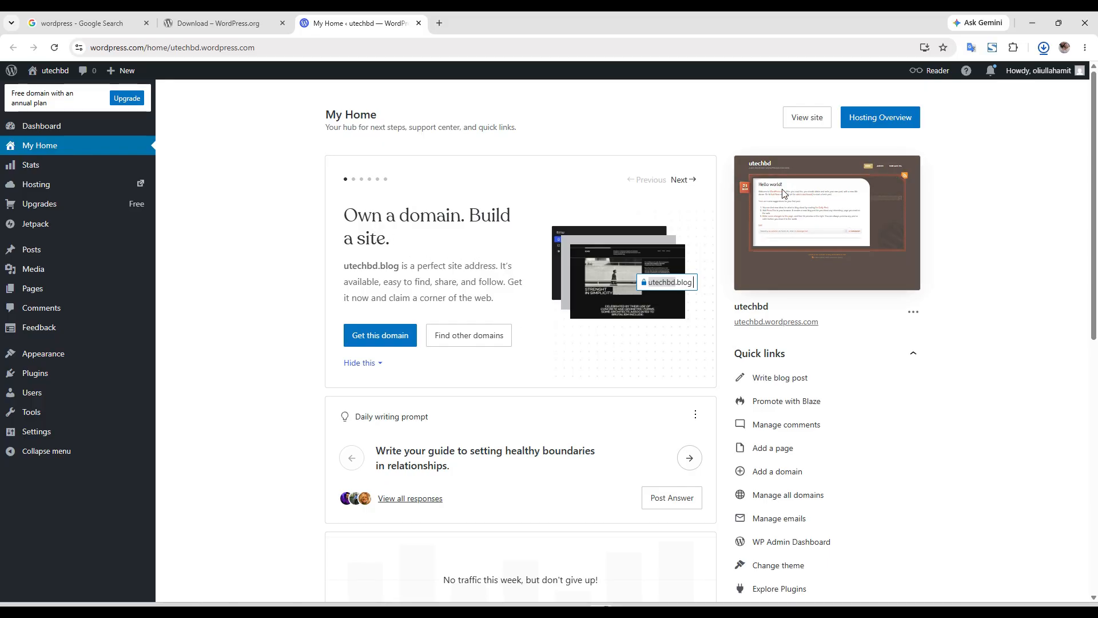
{"action": "left_click", "coordinate": [679, 180]}
{"action": "left_click", "coordinate": [679, 181]}
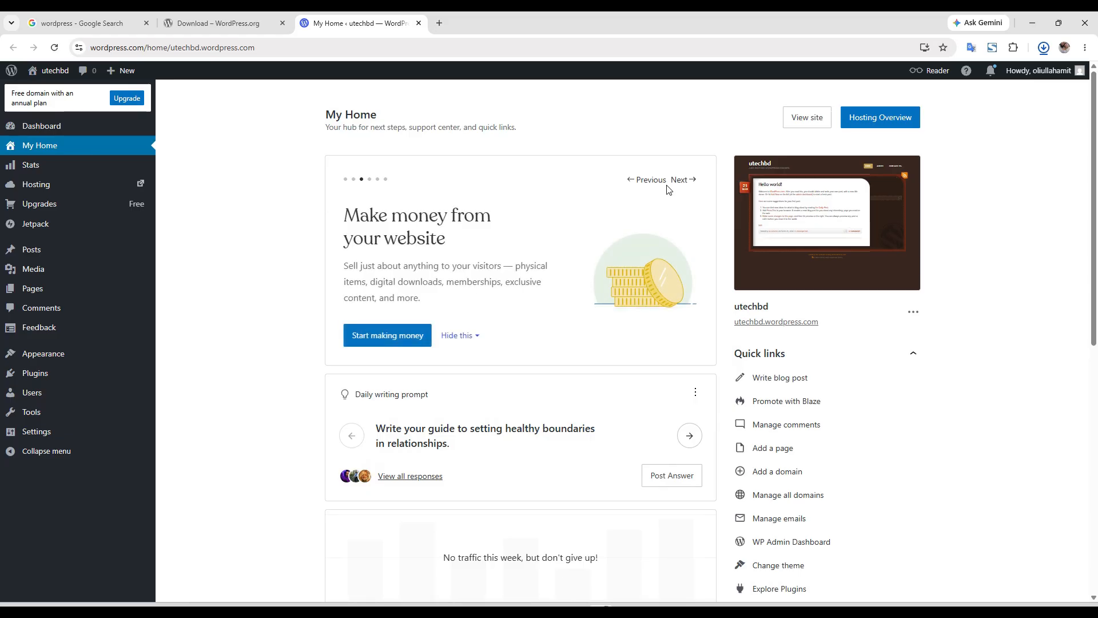
{"action": "left_click", "coordinate": [679, 181]}
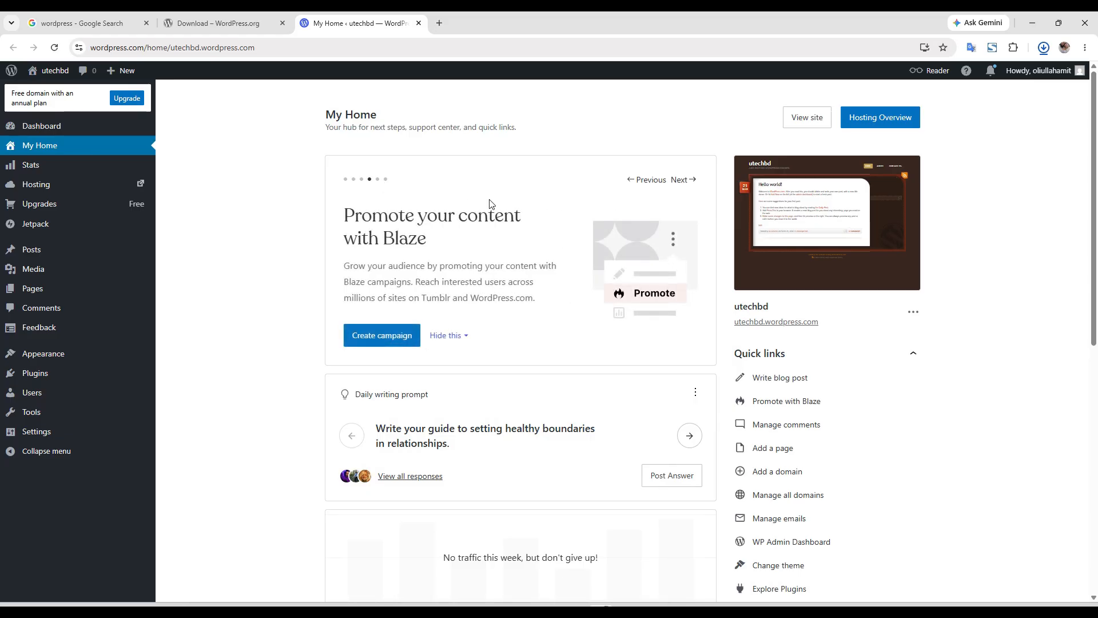
{"action": "left_click", "coordinate": [657, 180]}
{"action": "left_click", "coordinate": [687, 187]}
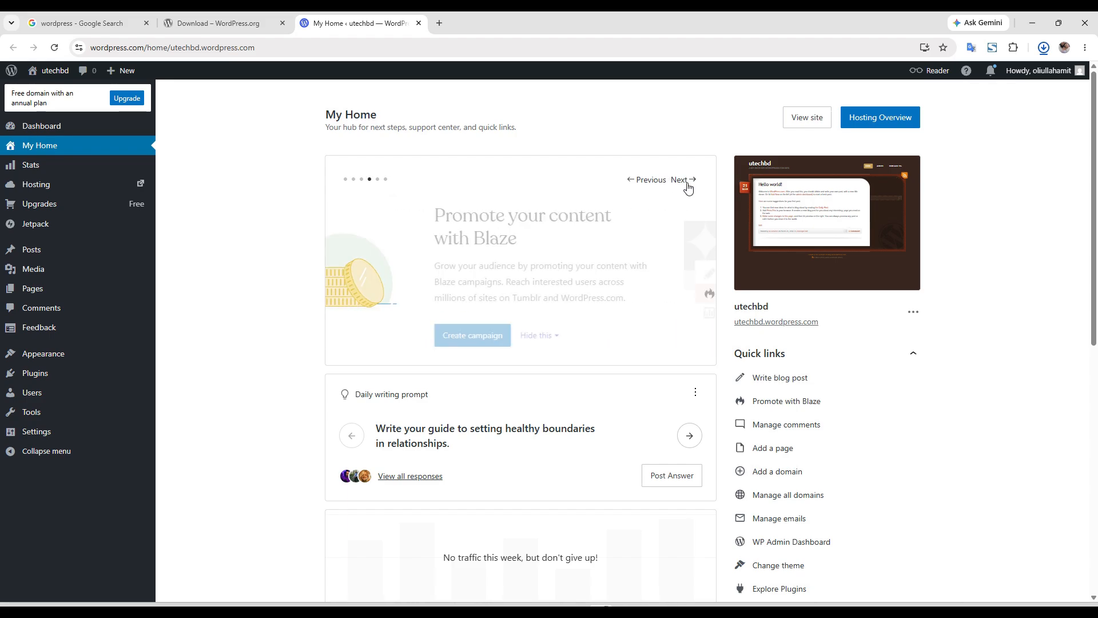
- Close the "Thanks for downloading WordPress" dialog on the WordPress.org download page
{"action": "left_click", "coordinate": [175, 15]}
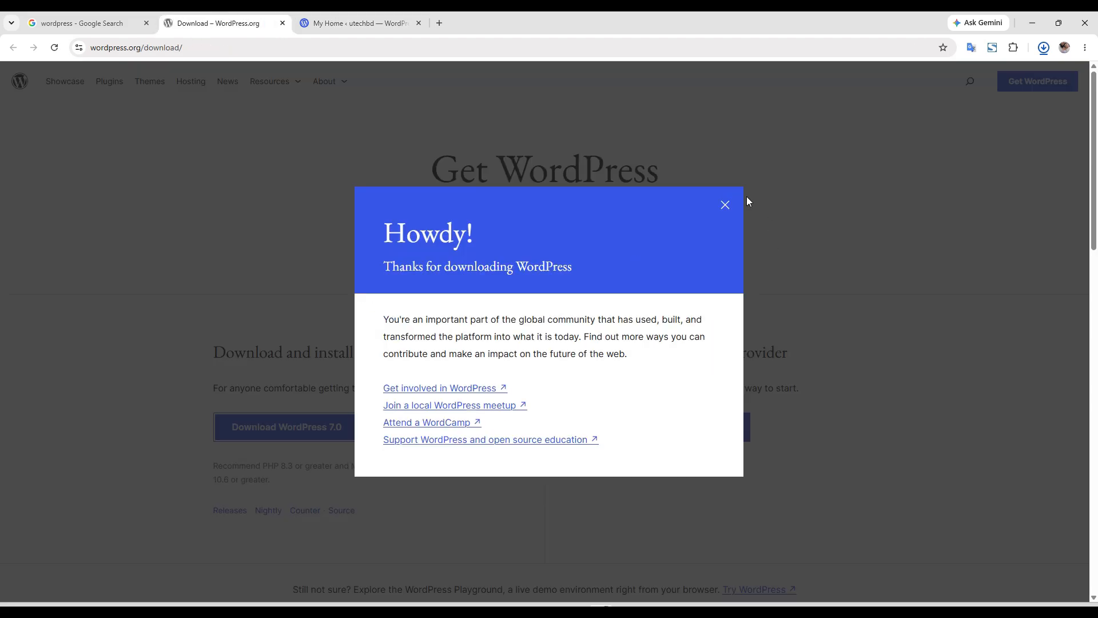
{"action": "left_click", "coordinate": [725, 205]}
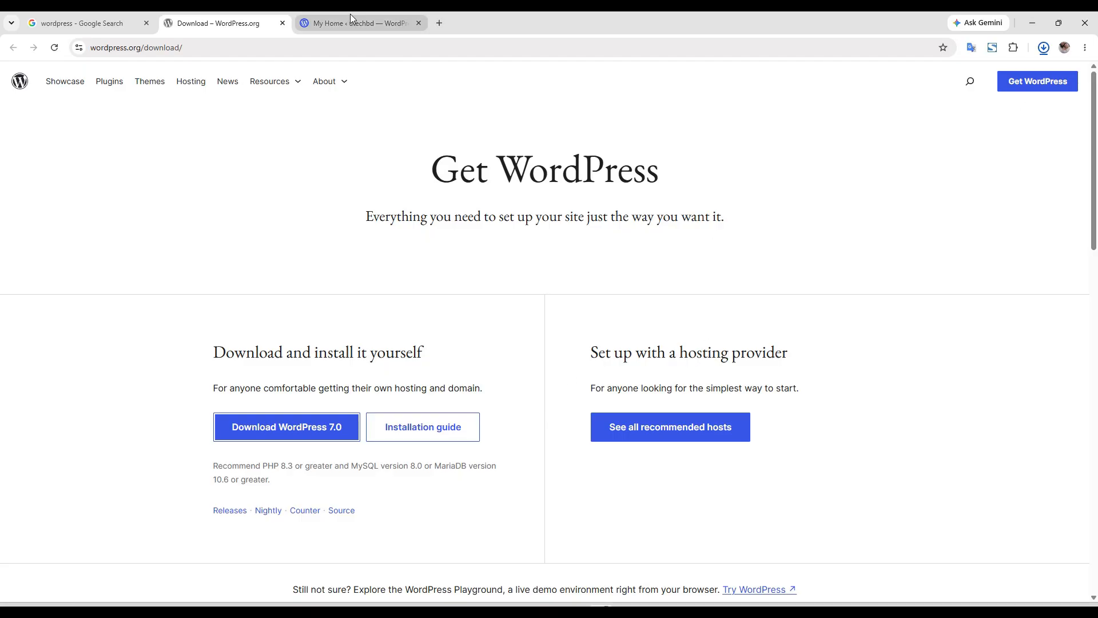
- Search for "tester wp" in a new tab and open the TasteWP quick WordPress testing site from the results
{"action": "left_click", "coordinate": [437, 23]}
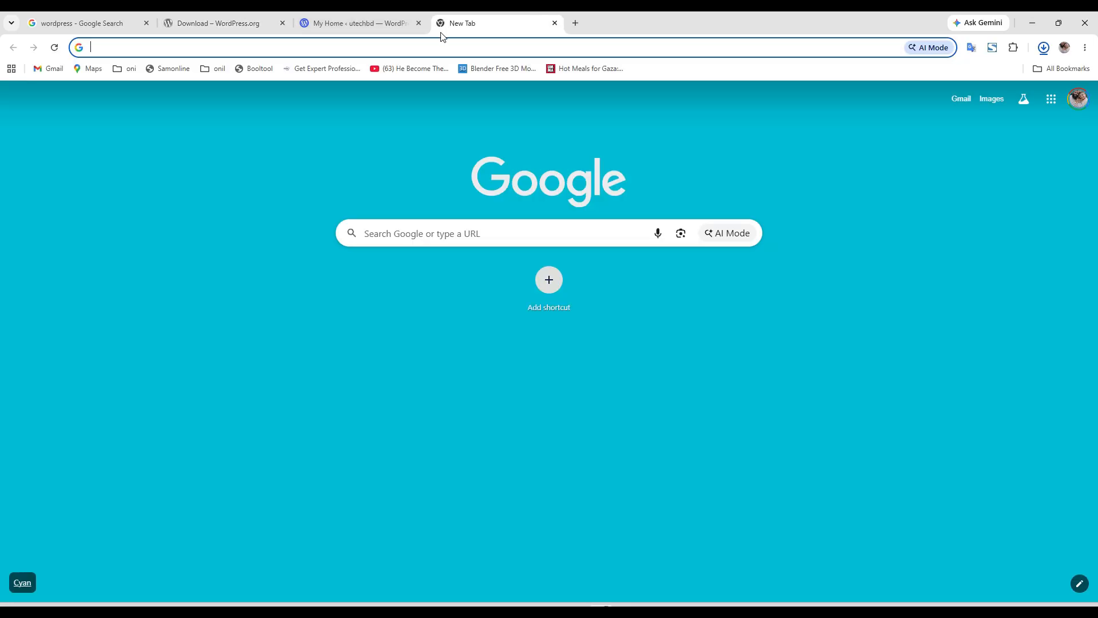
{"action": "type", "text": "te"}
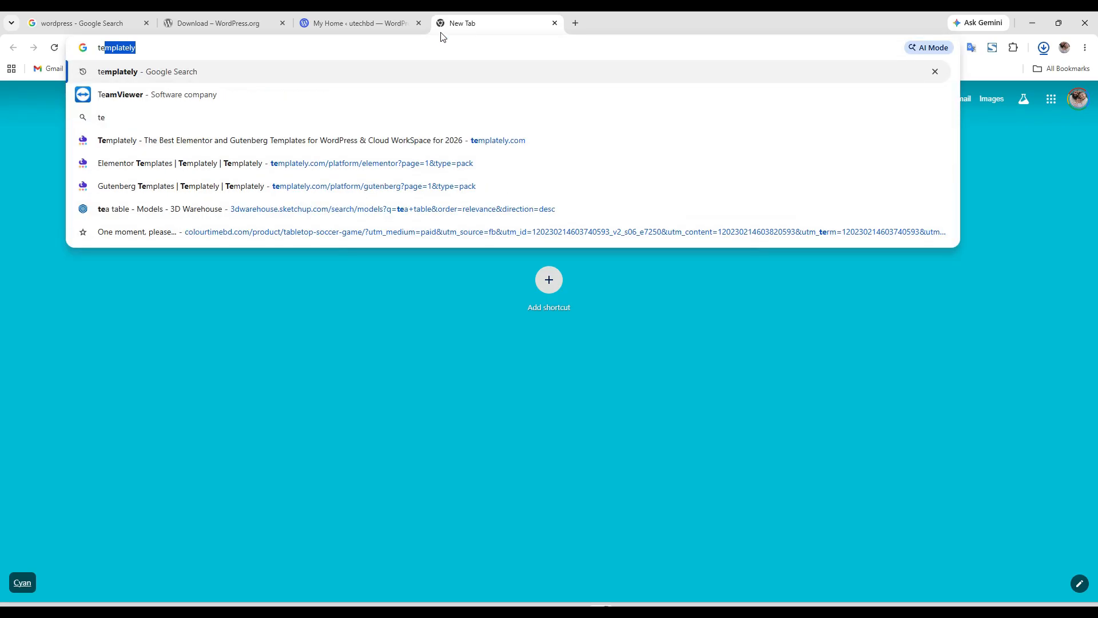
{"action": "key", "text": "BackSpace"}
{"action": "key", "text": "BackSpace"}
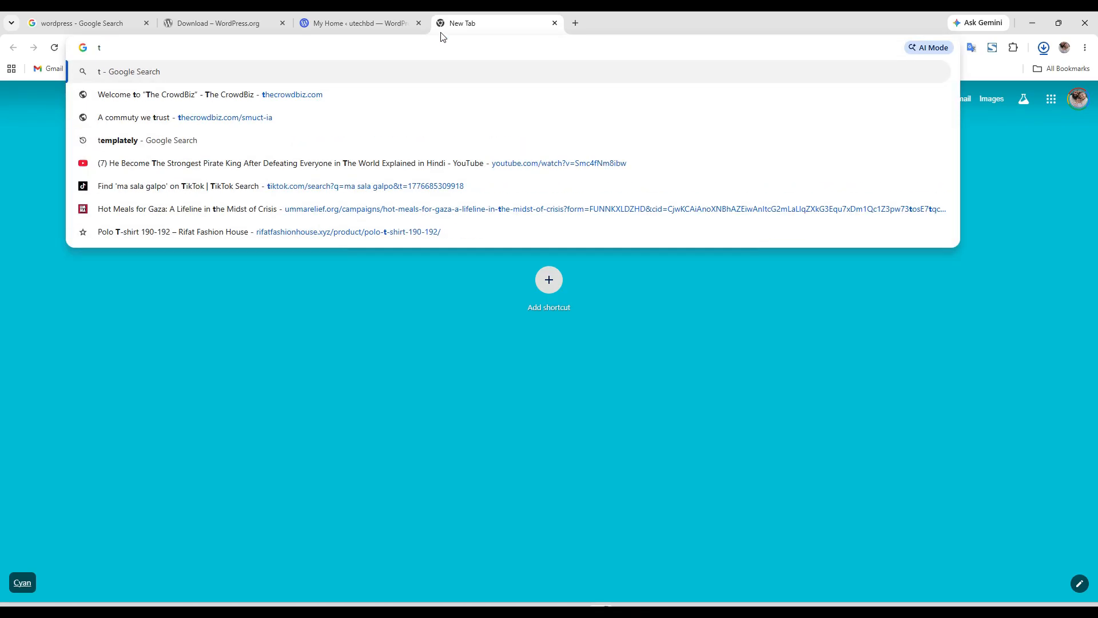
{"action": "type", "text": "est"}
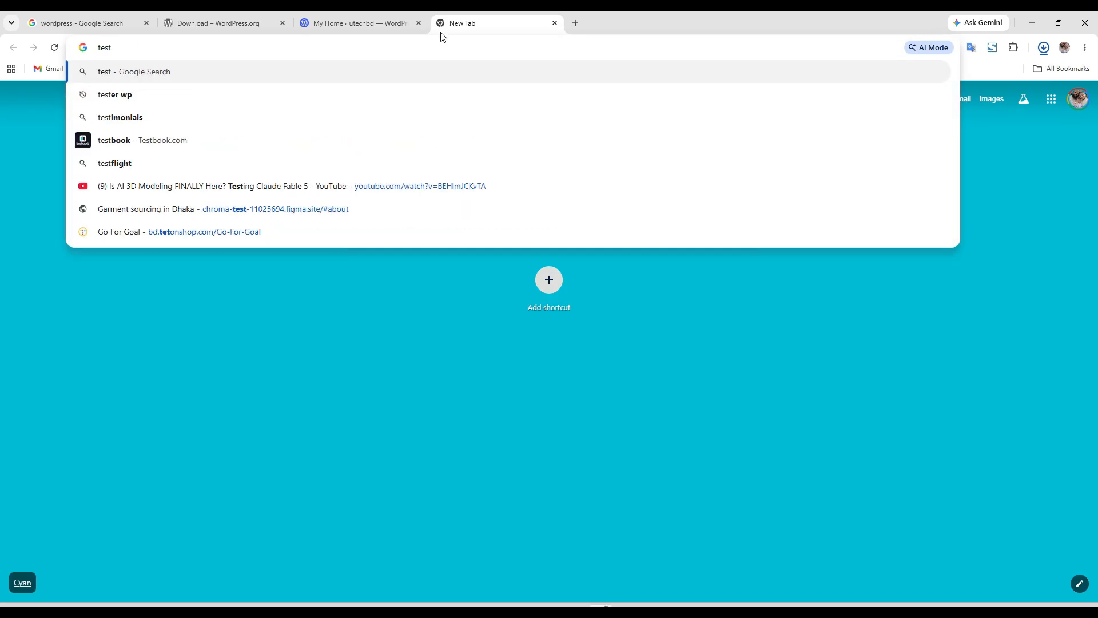
{"action": "key", "text": "Down"}
{"action": "key", "text": "Return"}
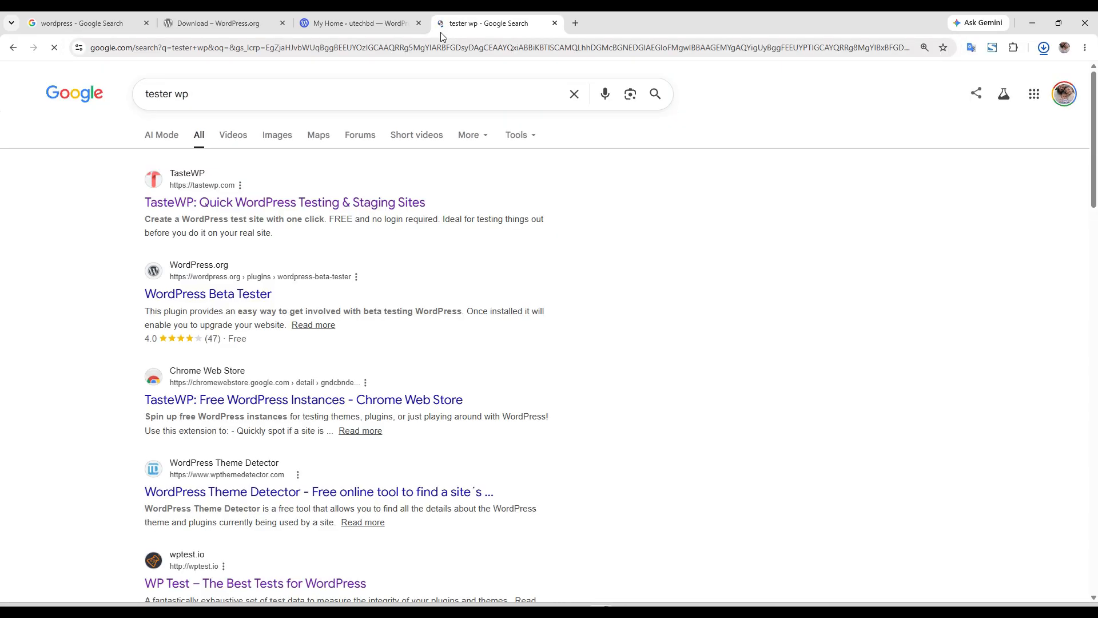
{"action": "left_click", "coordinate": [369, 201]}
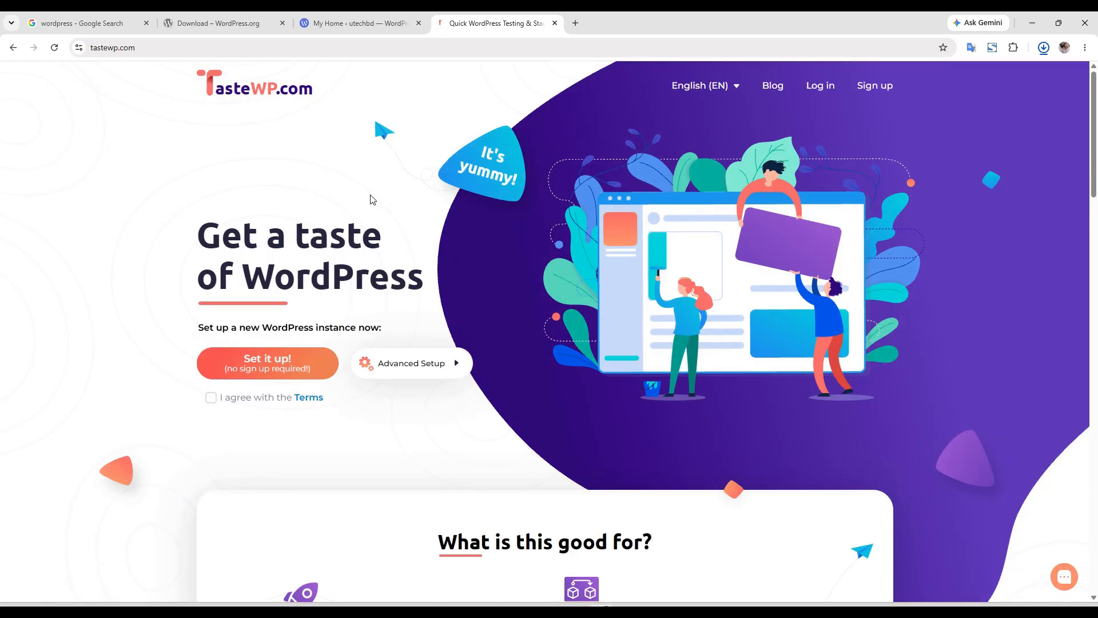
- Log in to TasteWP and open the setup form for a new WordPress site
{"action": "left_click", "coordinate": [817, 89]}
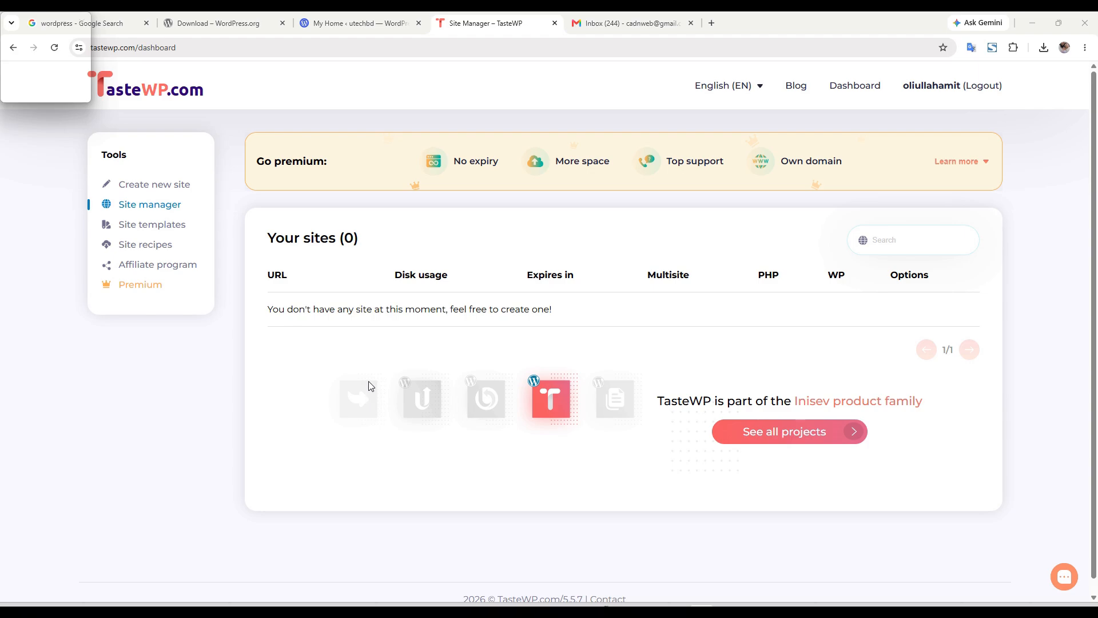
{"action": "left_click", "coordinate": [188, 191]}
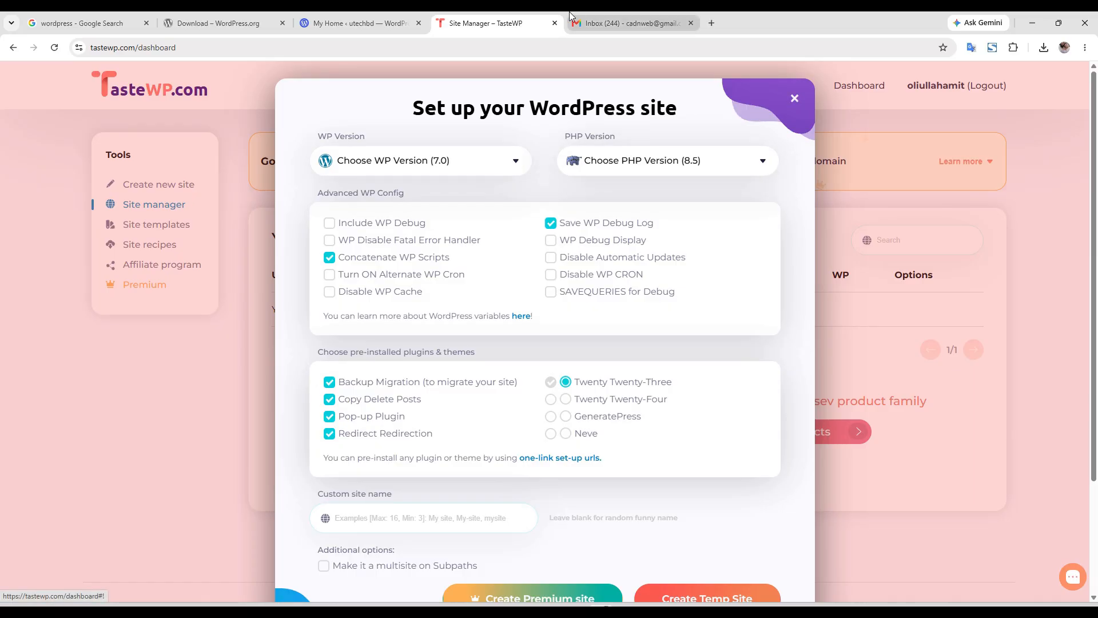
- Create a temporary TasteWP site with the default setup options and open its WordPress admin dashboard
{"action": "left_click", "coordinate": [346, 21]}
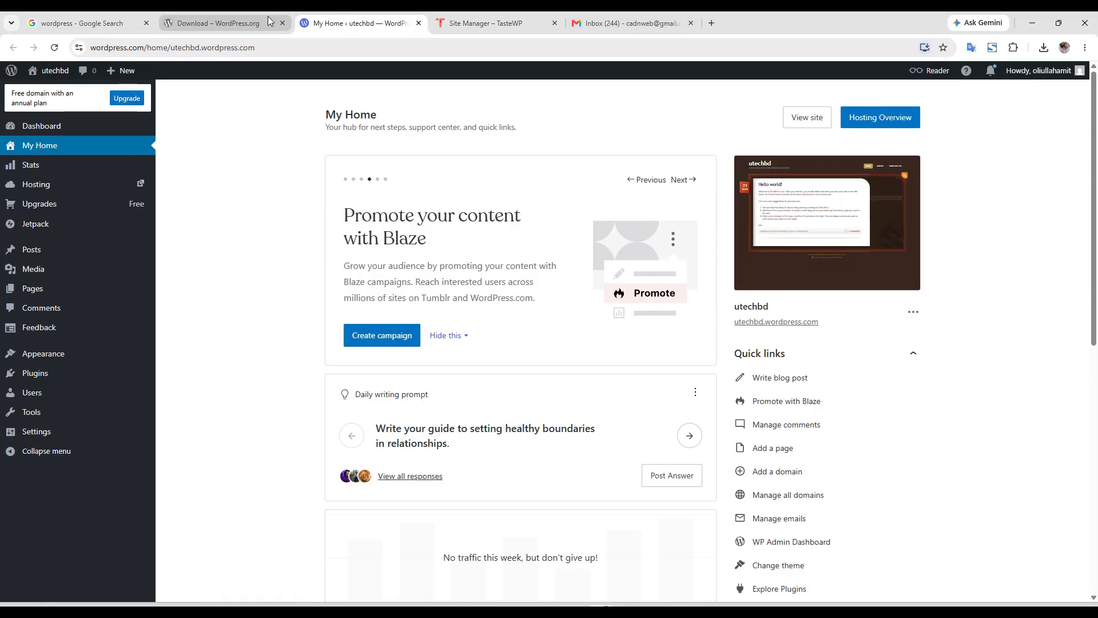
{"action": "left_click", "coordinate": [457, 21]}
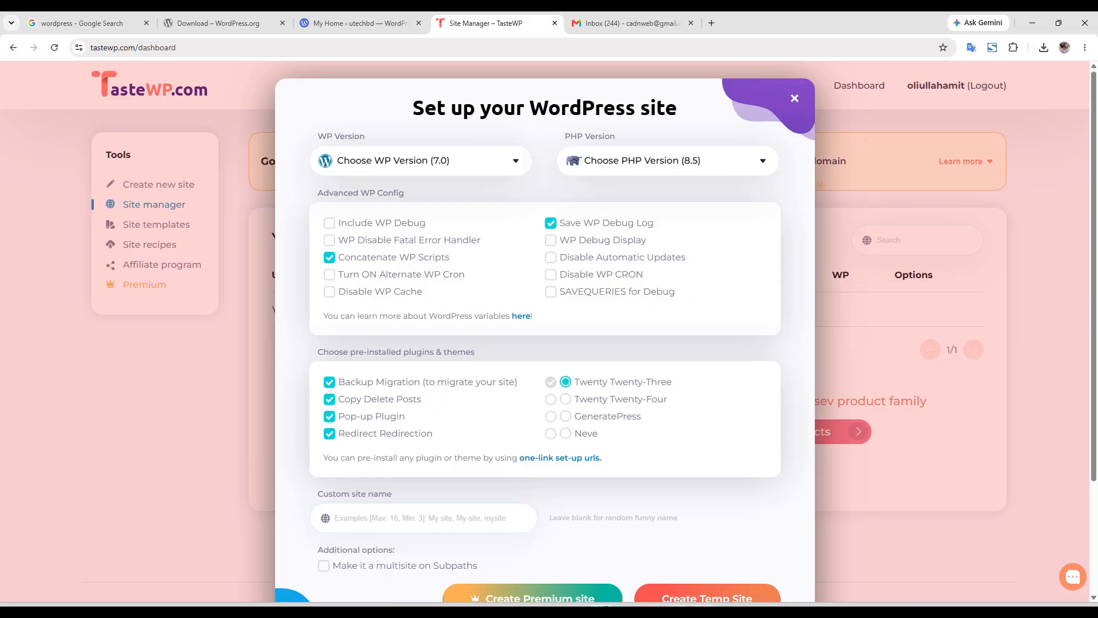
{"action": "left_click", "coordinate": [726, 597]}
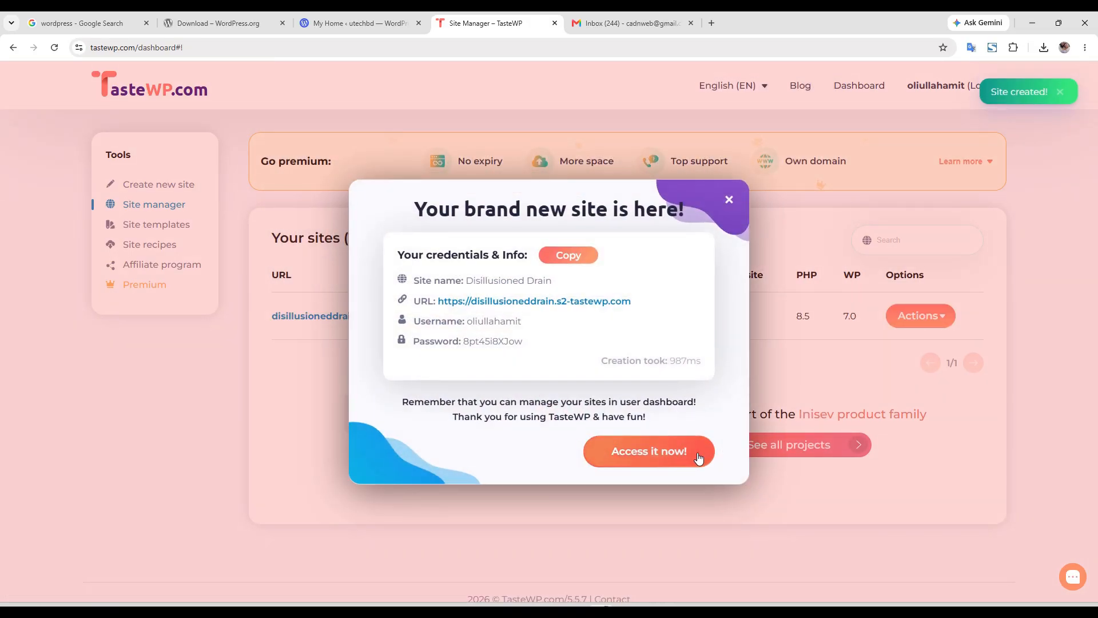
{"action": "left_click", "coordinate": [559, 299]}
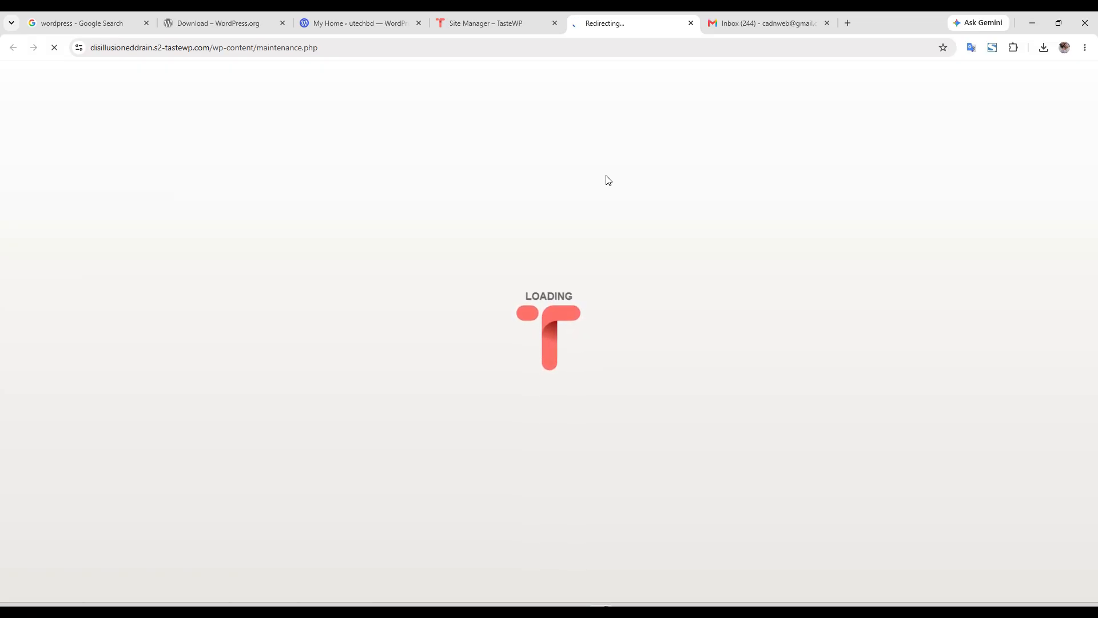
{"action": "left_click", "coordinate": [488, 17]}
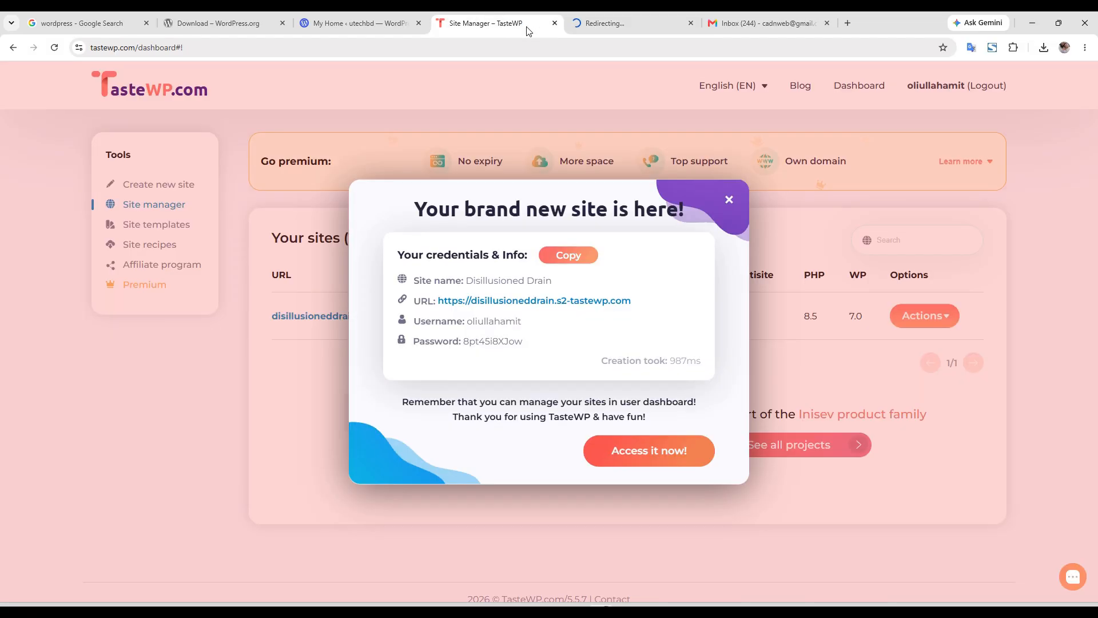
{"action": "left_click", "coordinate": [585, 21]}
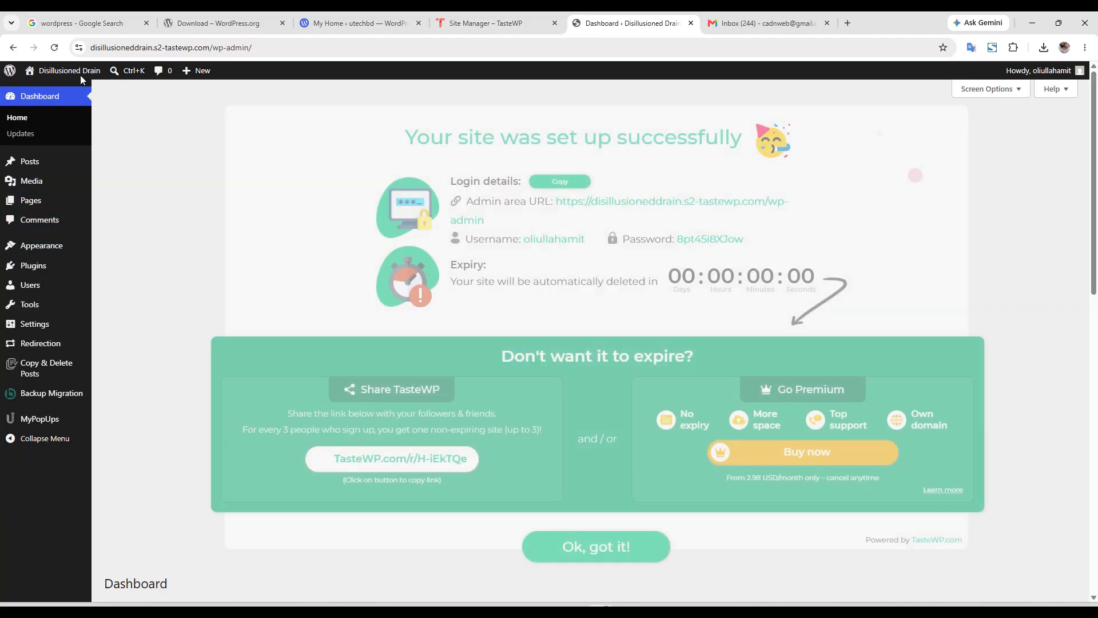
- View the new site's public front page, and return to its admin dashboard
{"action": "mouse_move", "coordinate": [72, 73]}
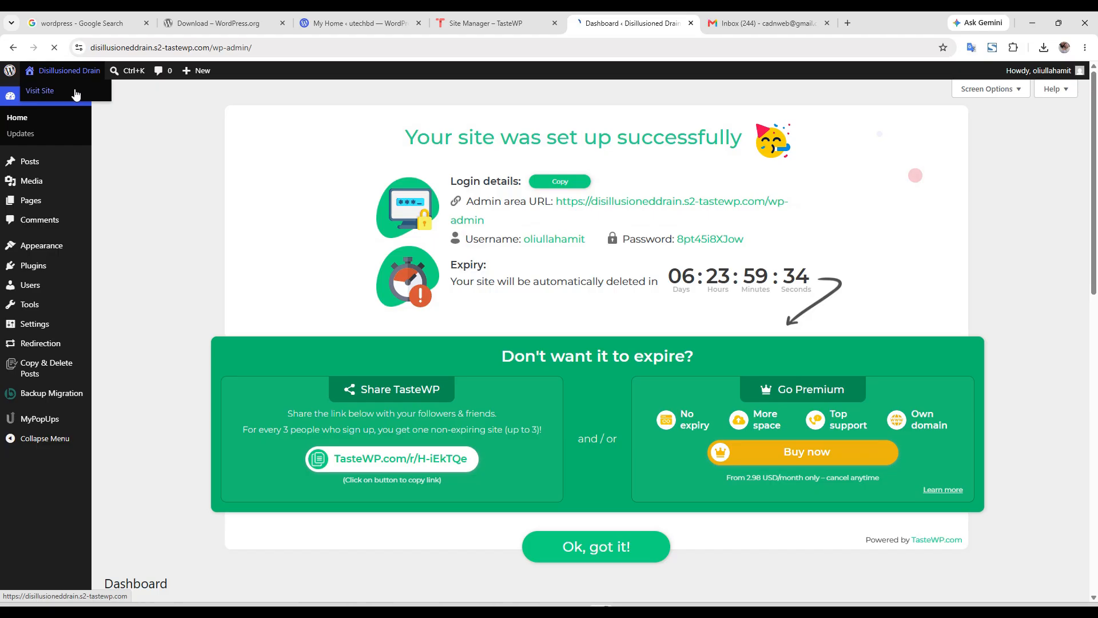
{"action": "left_click", "coordinate": [74, 92]}
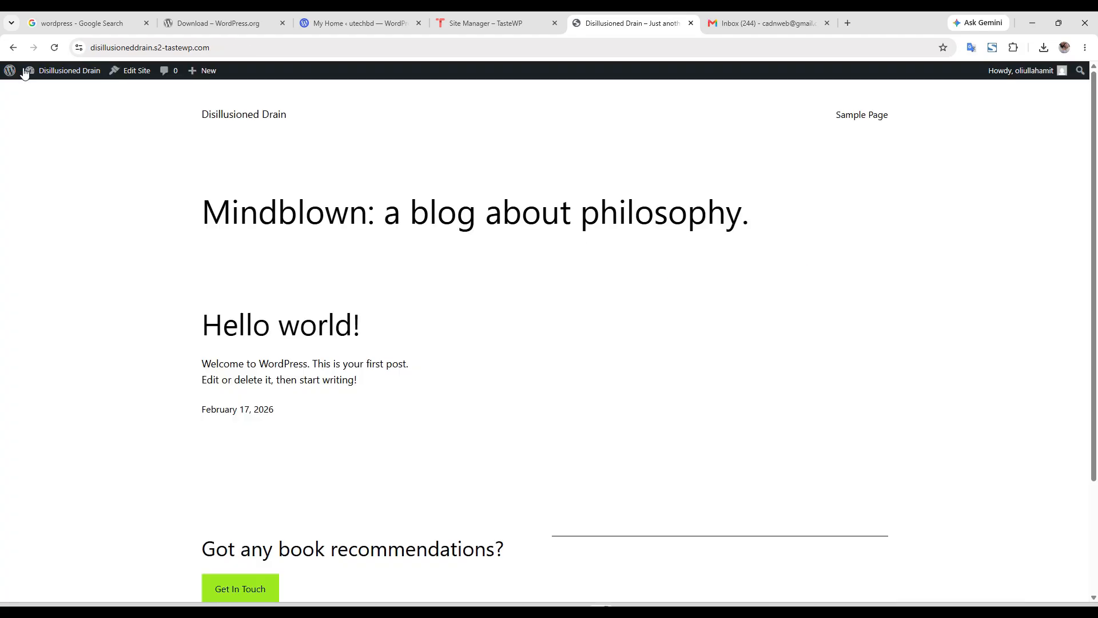
{"action": "mouse_move", "coordinate": [57, 70]}
{"action": "left_click", "coordinate": [51, 91]}
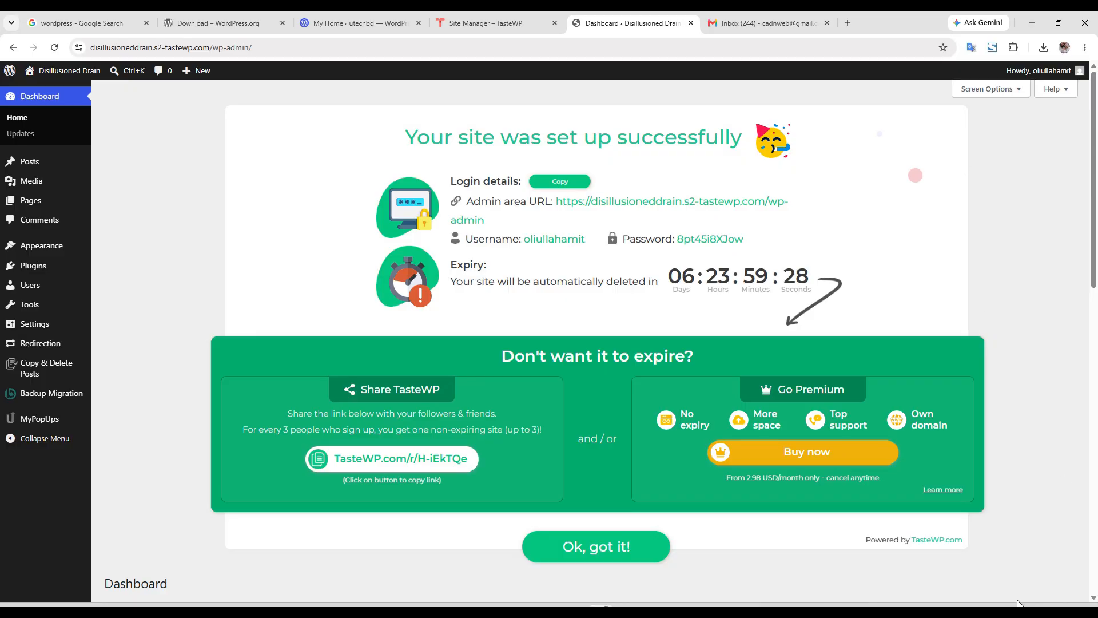
- Open the site's Themes page, dismiss the TasteWP setup notice and open the Add Themes catalogue
{"action": "mouse_move", "coordinate": [50, 240]}
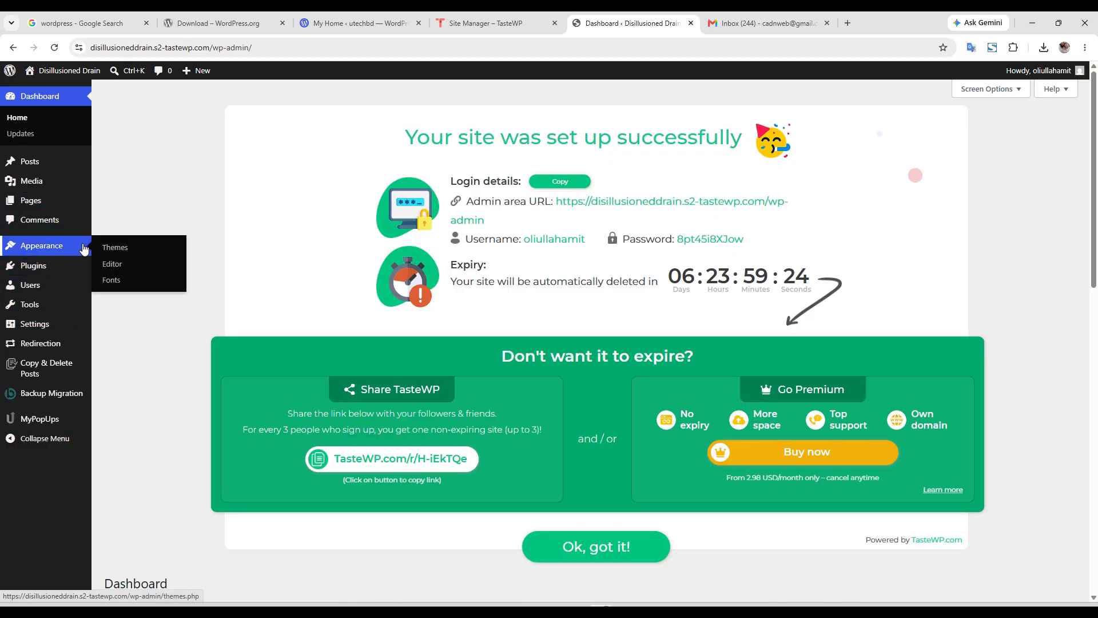
{"action": "left_click", "coordinate": [125, 252]}
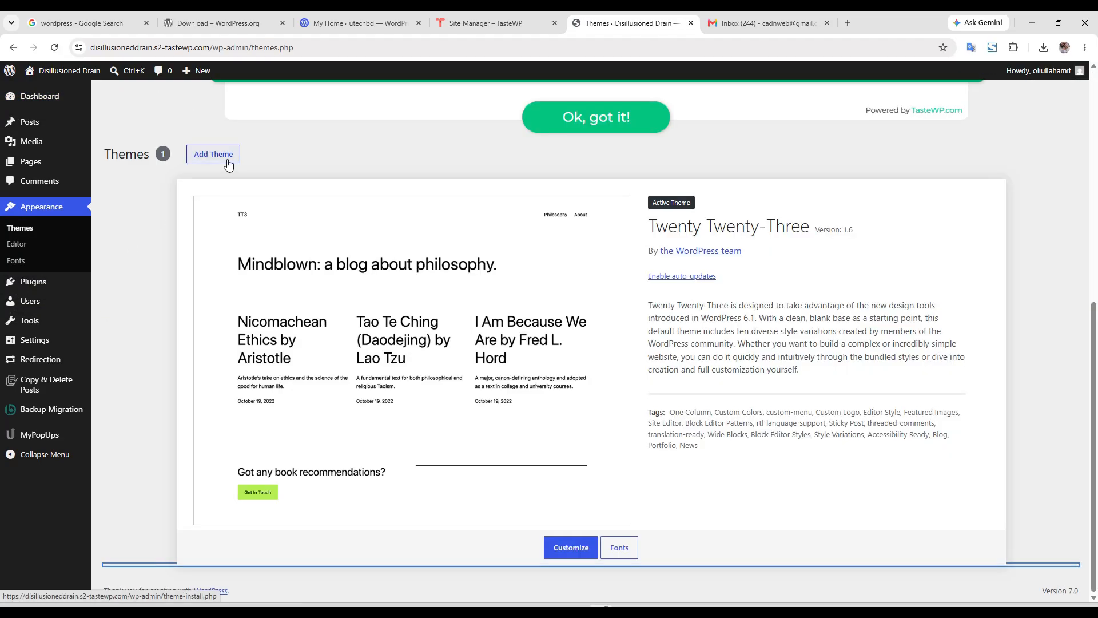
{"action": "left_click", "coordinate": [562, 121]}
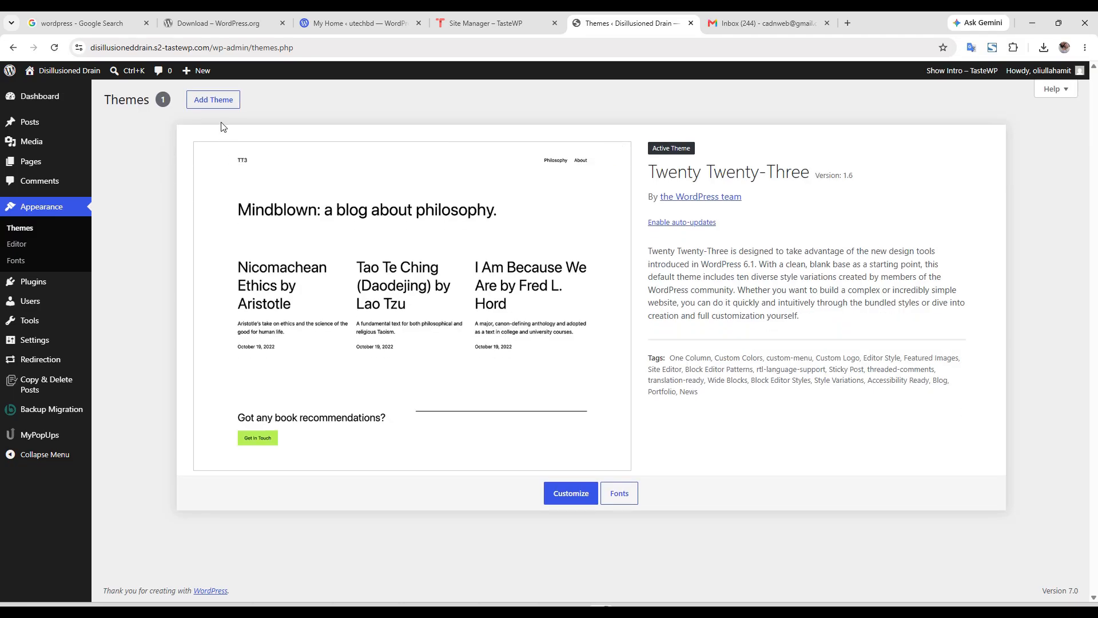
{"action": "left_click", "coordinate": [221, 107]}
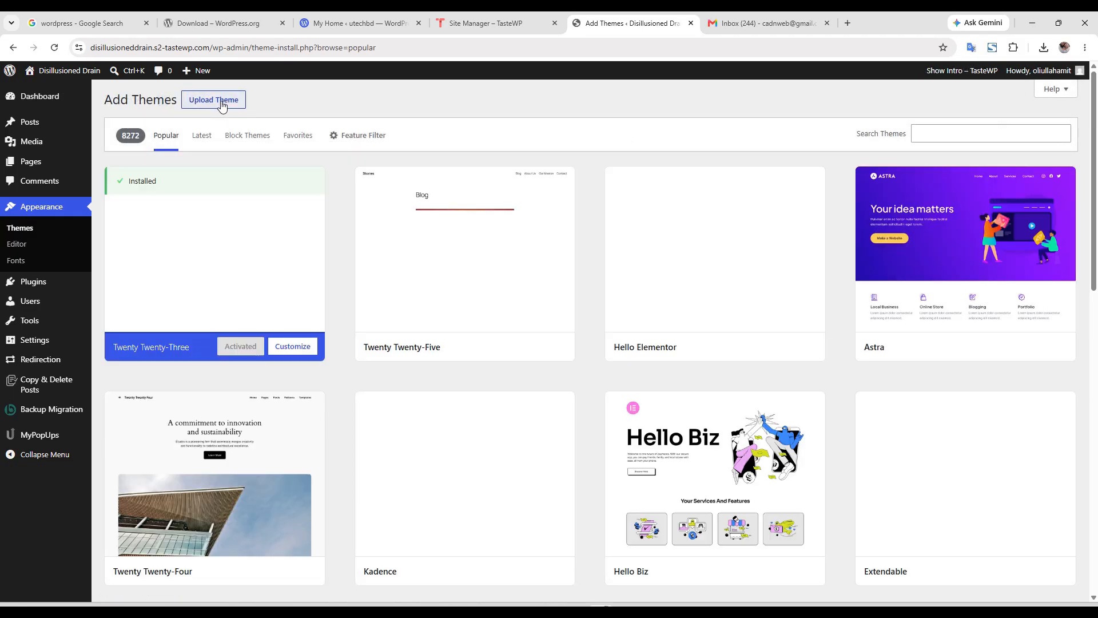
- Open the Add Plugins page from the installed plugins list and search for "templetly"
{"action": "left_click", "coordinate": [62, 285]}
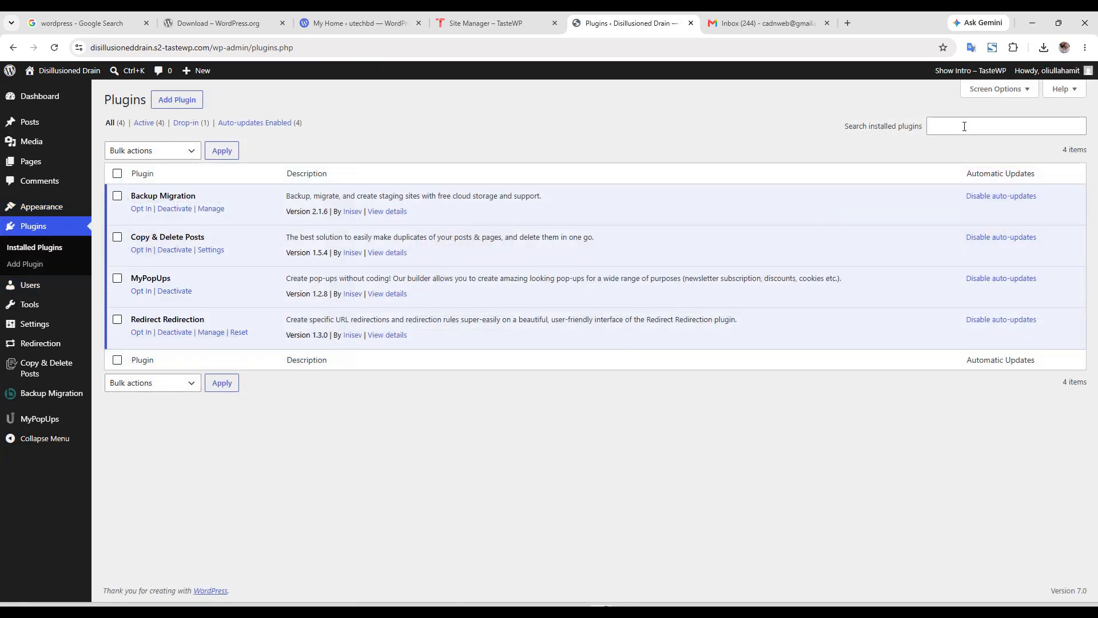
{"action": "left_click", "coordinate": [1027, 130]}
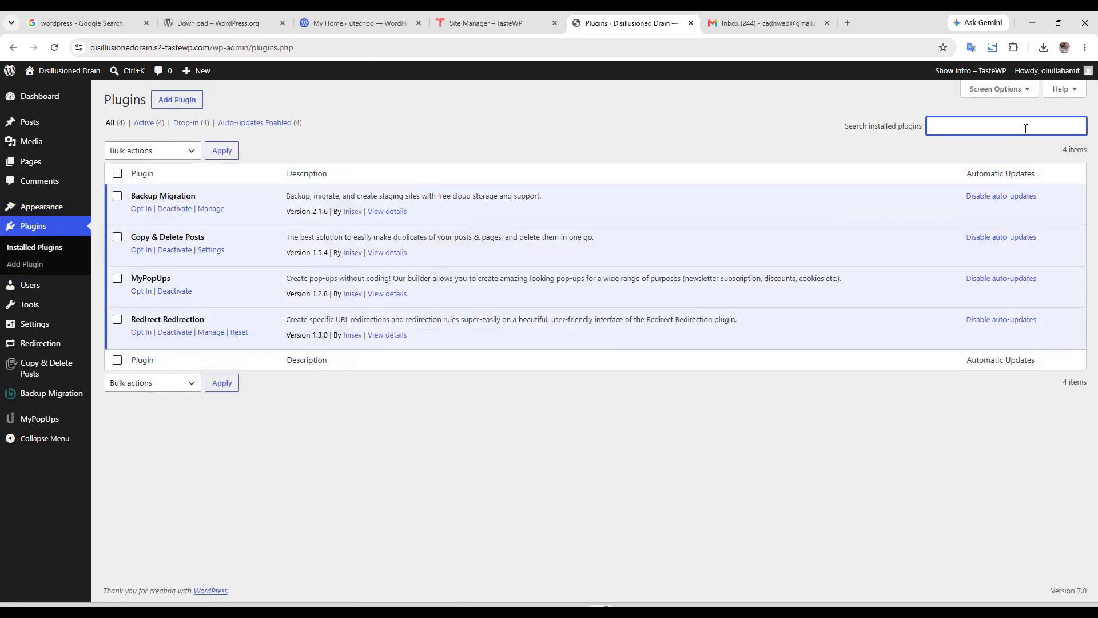
{"action": "left_click", "coordinate": [172, 100]}
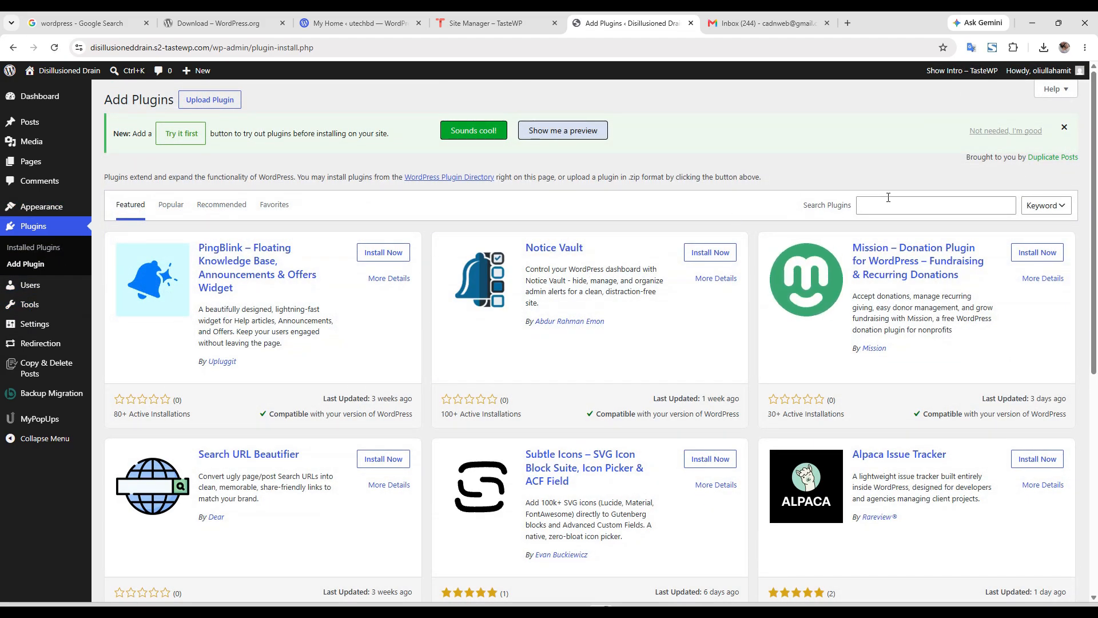
{"action": "left_click", "coordinate": [889, 206]}
{"action": "type", "text": "templ"}
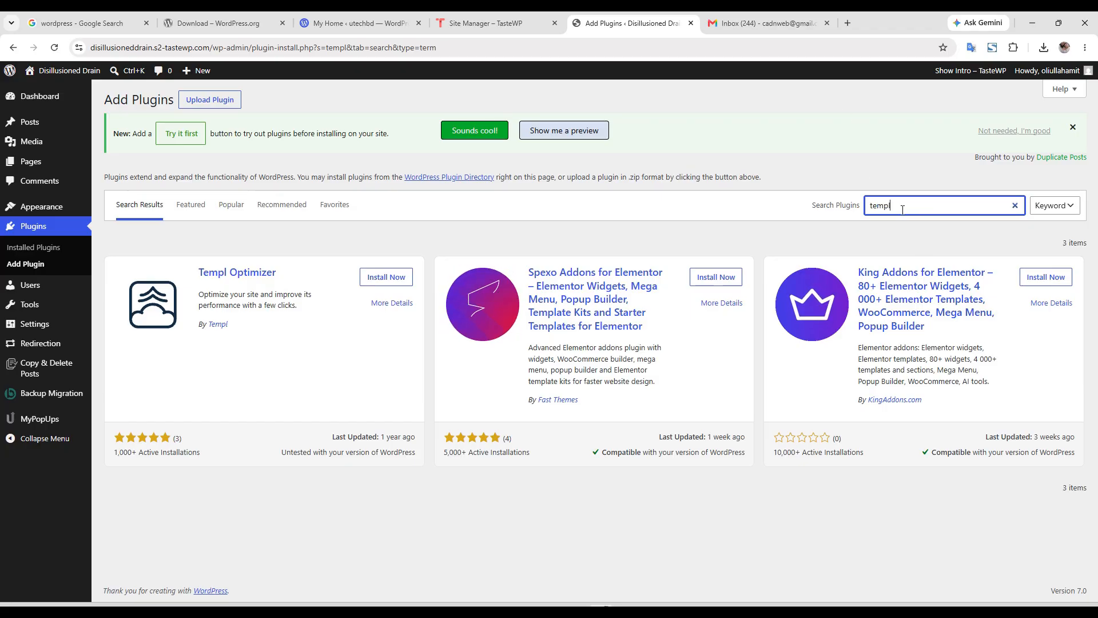
{"action": "key", "text": "BackSpace"}
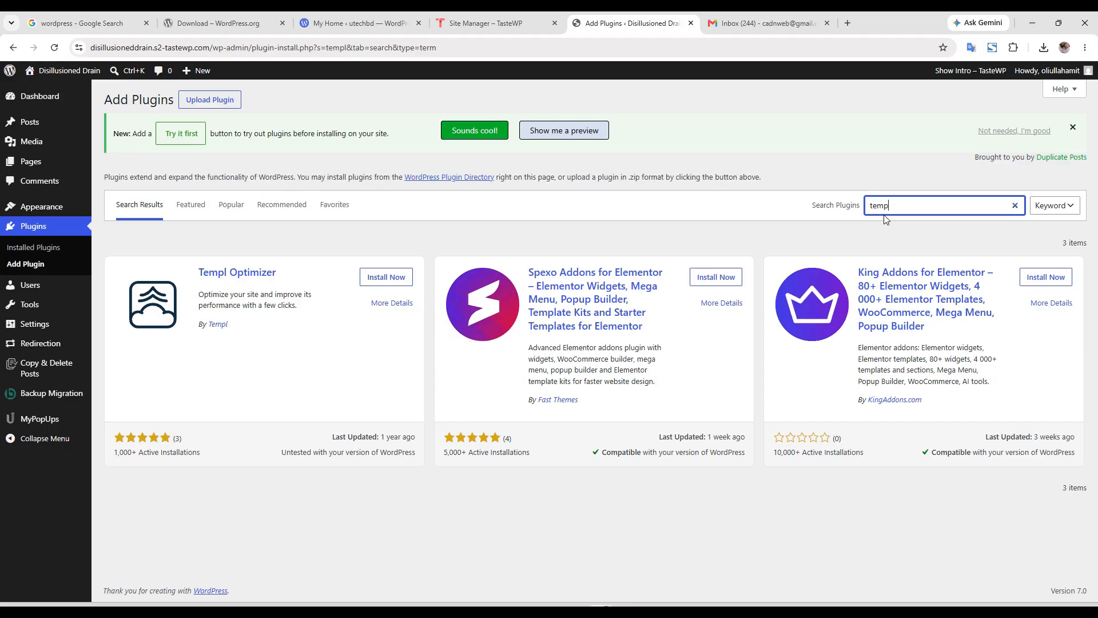
{"action": "type", "text": "let"}
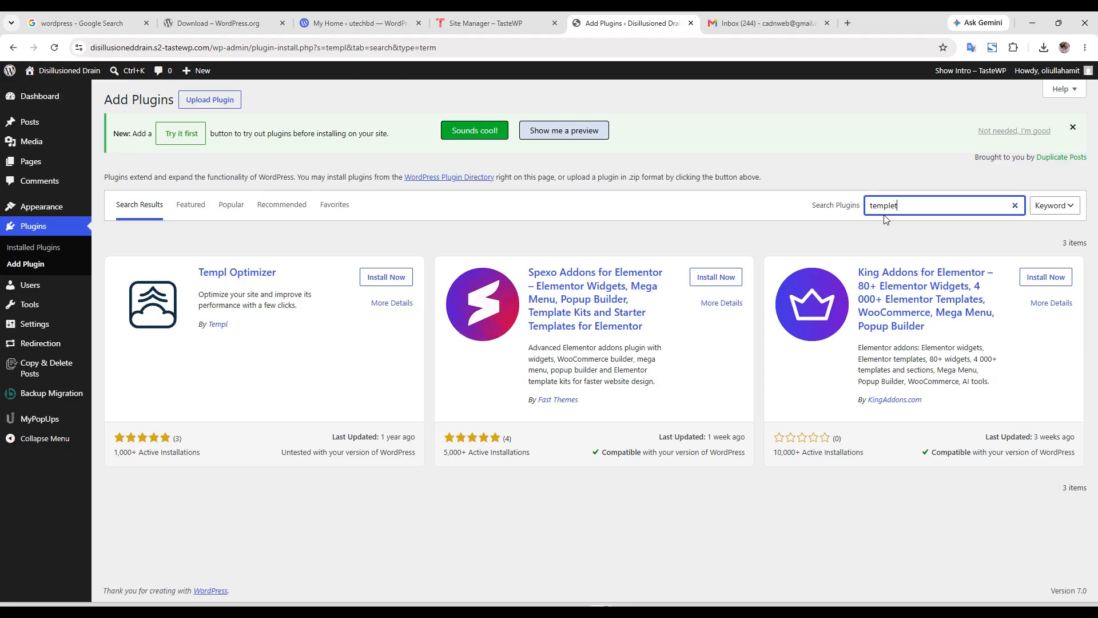
{"action": "type", "text": "ly"}
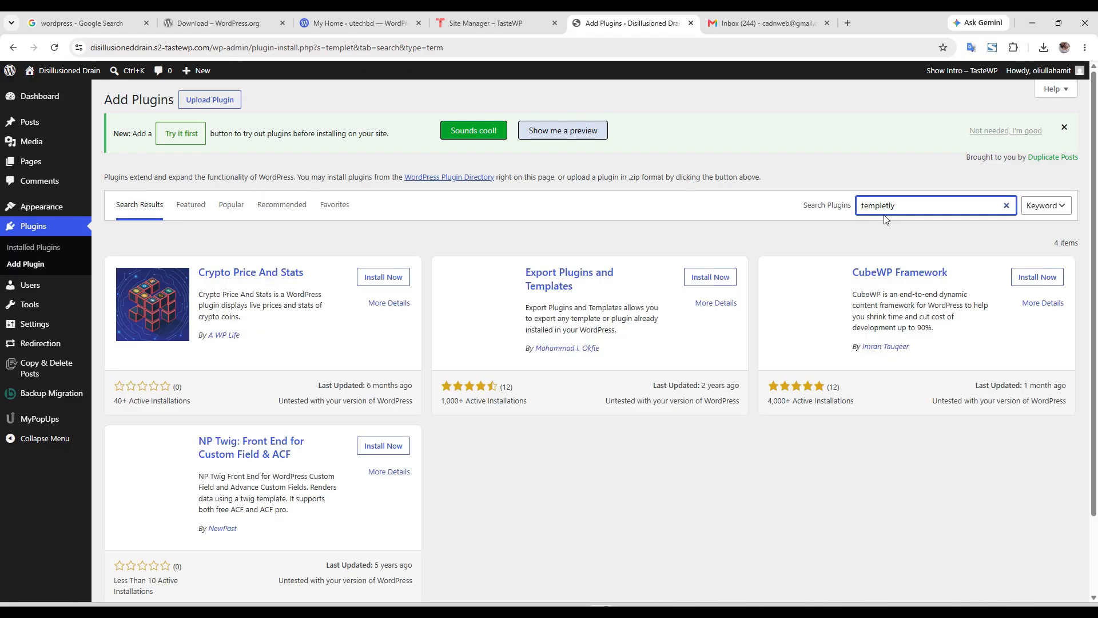
- Search Google for the term "templetly" and open Templately's Free WordPress Templates result in a new tab
{"action": "left_click_drag", "start_coordinate": [909, 205], "coordinate": [822, 204]}
{"action": "right_click", "coordinate": [885, 207]}
{"action": "left_click", "coordinate": [941, 382]}
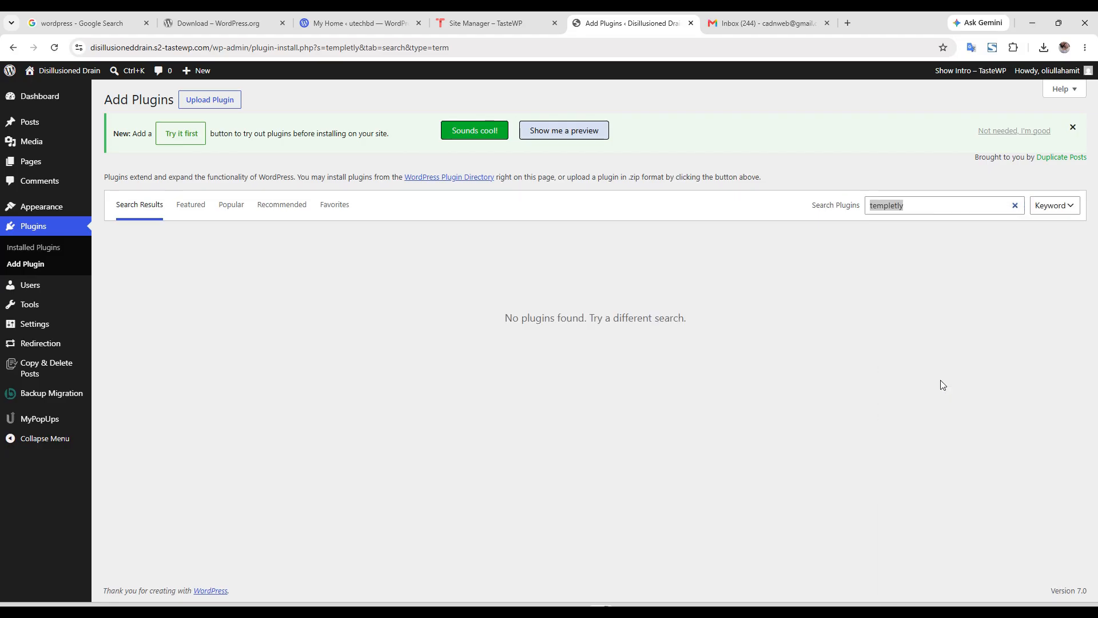
{"action": "left_click", "coordinate": [299, 175]}
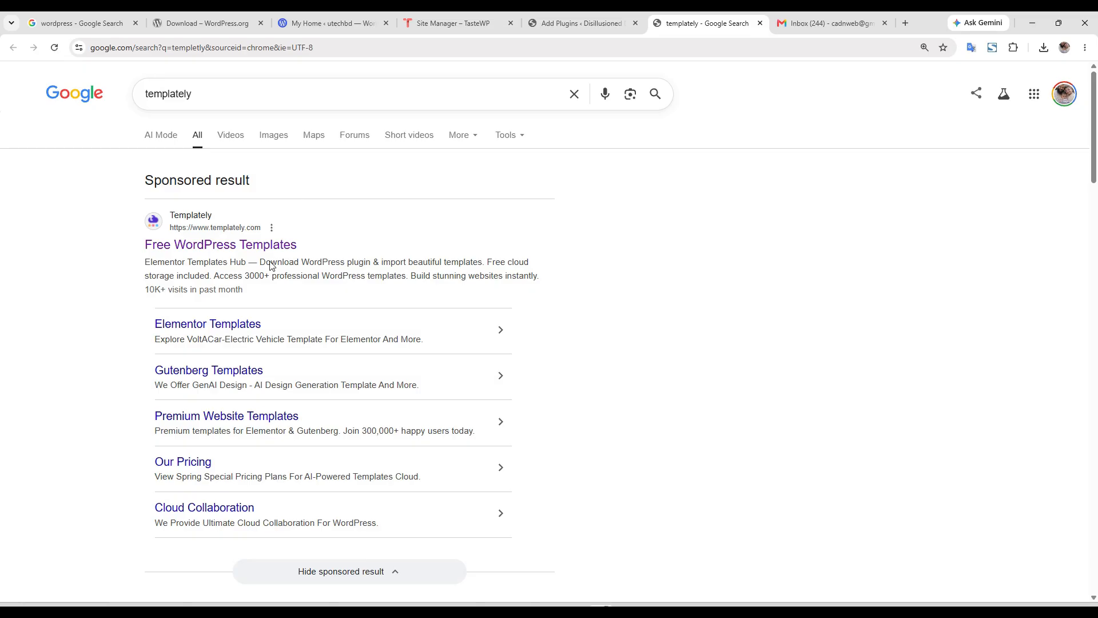
{"action": "right_click", "coordinate": [254, 245]}
{"action": "left_click", "coordinate": [286, 254]}
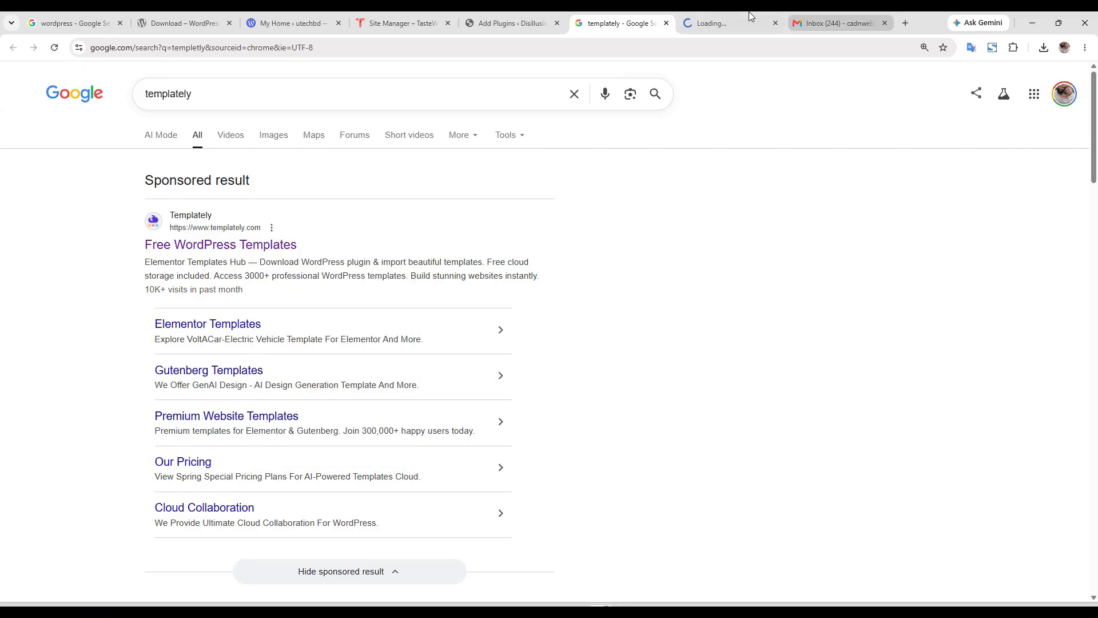
{"action": "left_click", "coordinate": [743, 17]}
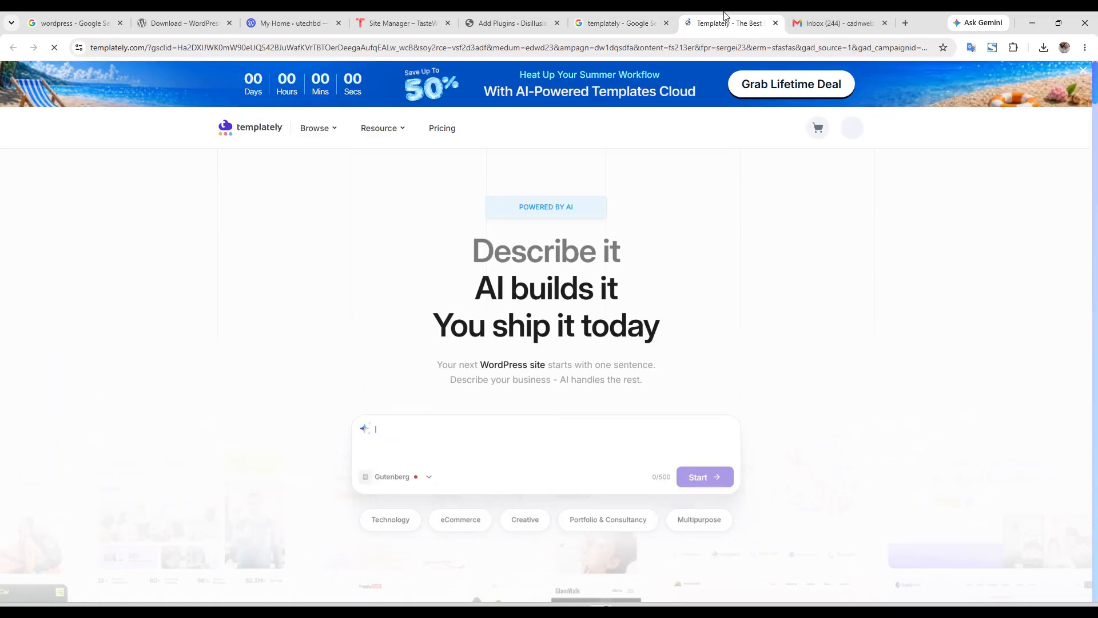
- Submit the site description "I want design an interior protfolio" to Templately's AI template finder
{"action": "left_click", "coordinate": [436, 430]}
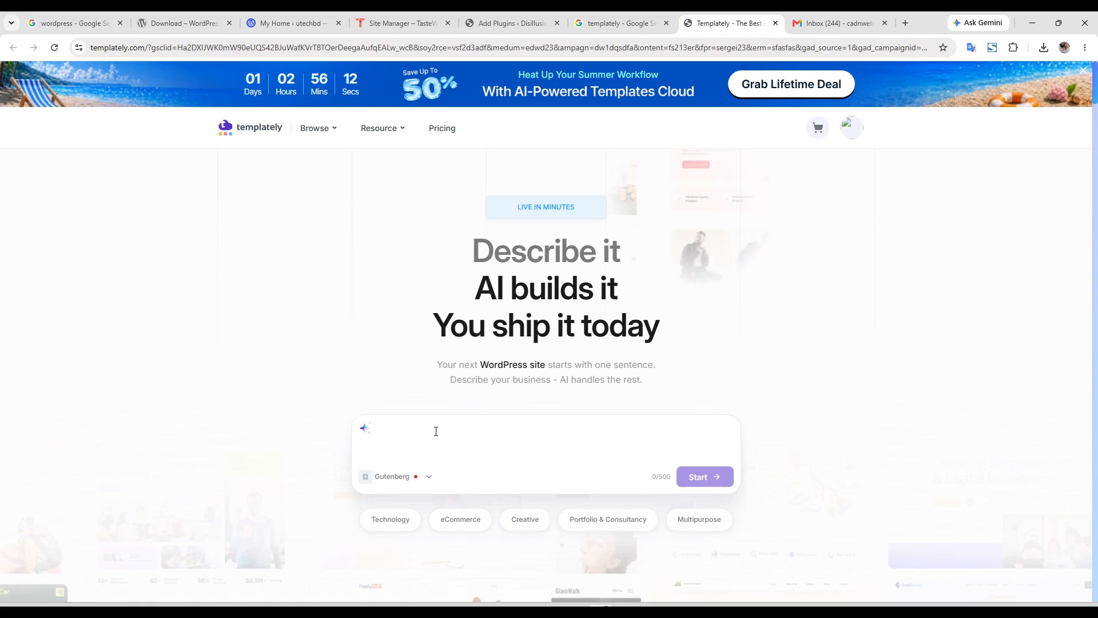
{"action": "type", "text": "I wa "}
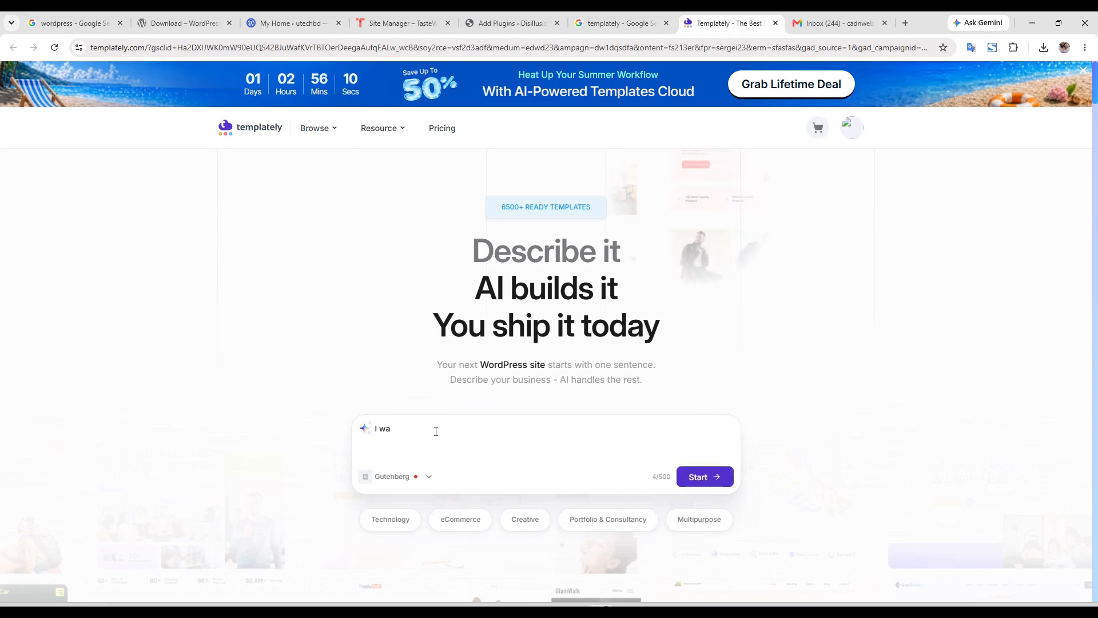
{"action": "type", "text": "t d"}
{"action": "type", "text": "esign a"}
{"action": "type", "text": "n interio"}
{"action": "type", "text": "r profd"}
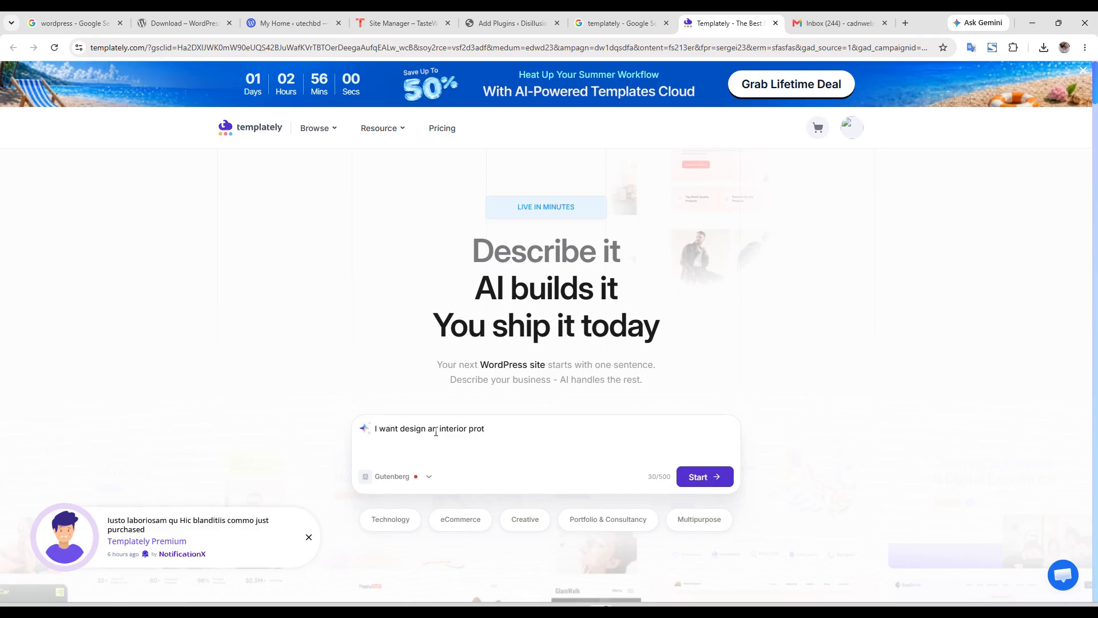
{"action": "type", "text": "lio"}
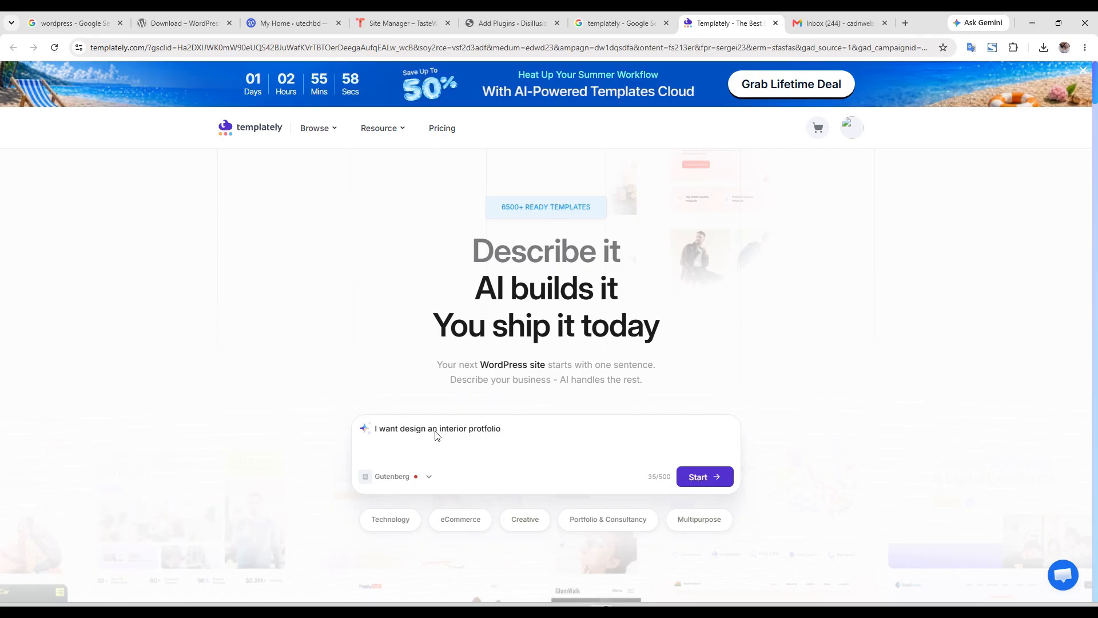
{"action": "key", "text": "Return"}
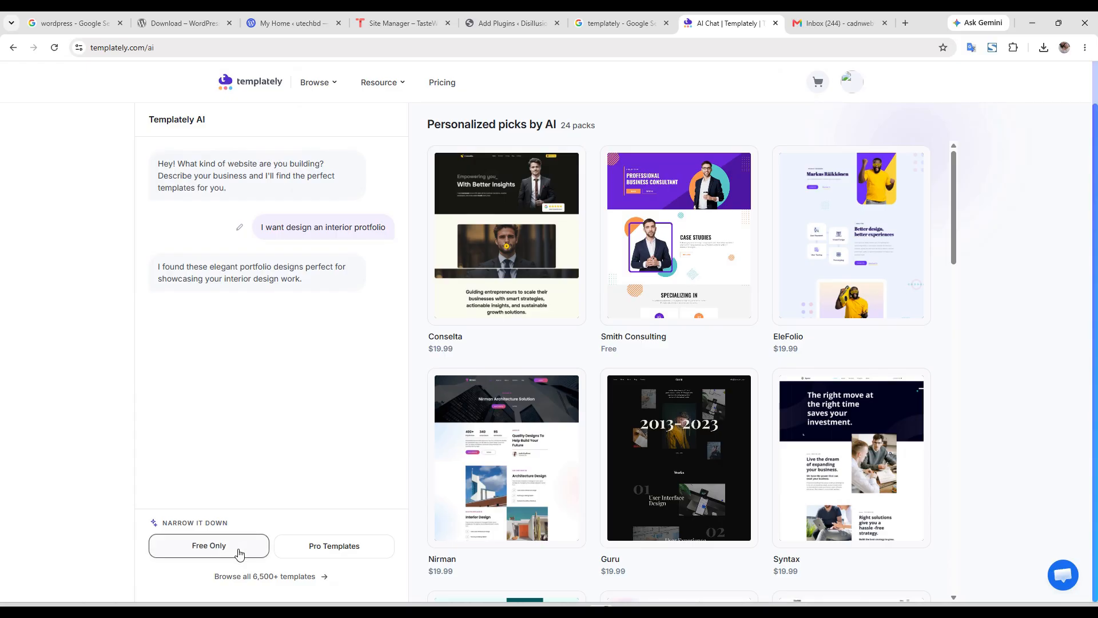
- Narrow the AI template picks to free ones only and look through the listed packs
{"action": "left_click", "coordinate": [224, 553]}
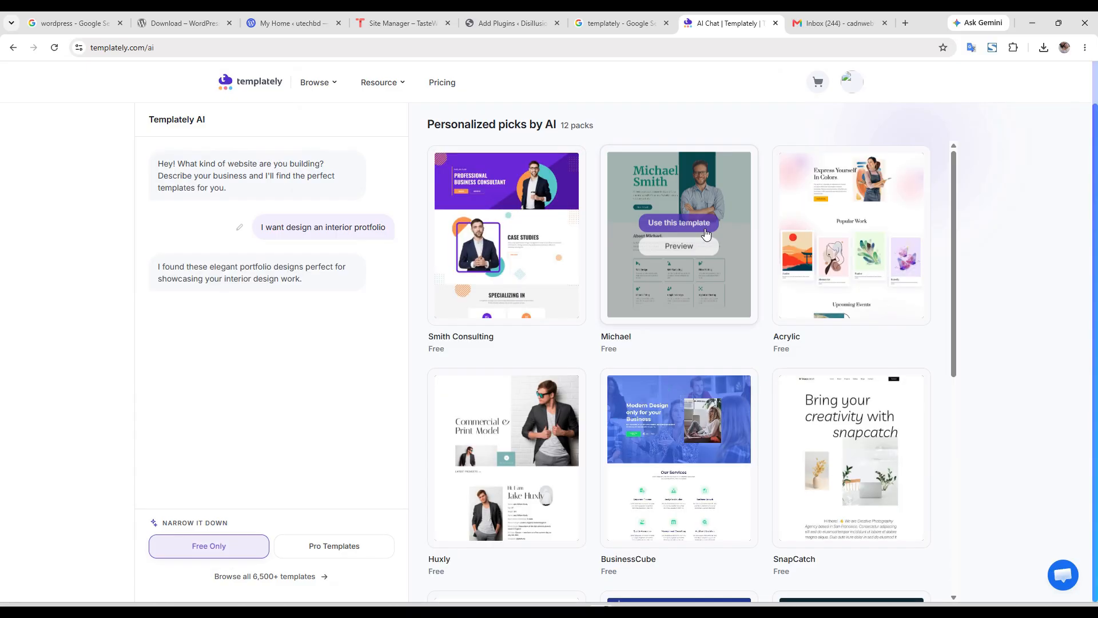
{"action": "scroll", "coordinate": [583, 243], "scroll_direction": "down", "scroll_amount": 3}
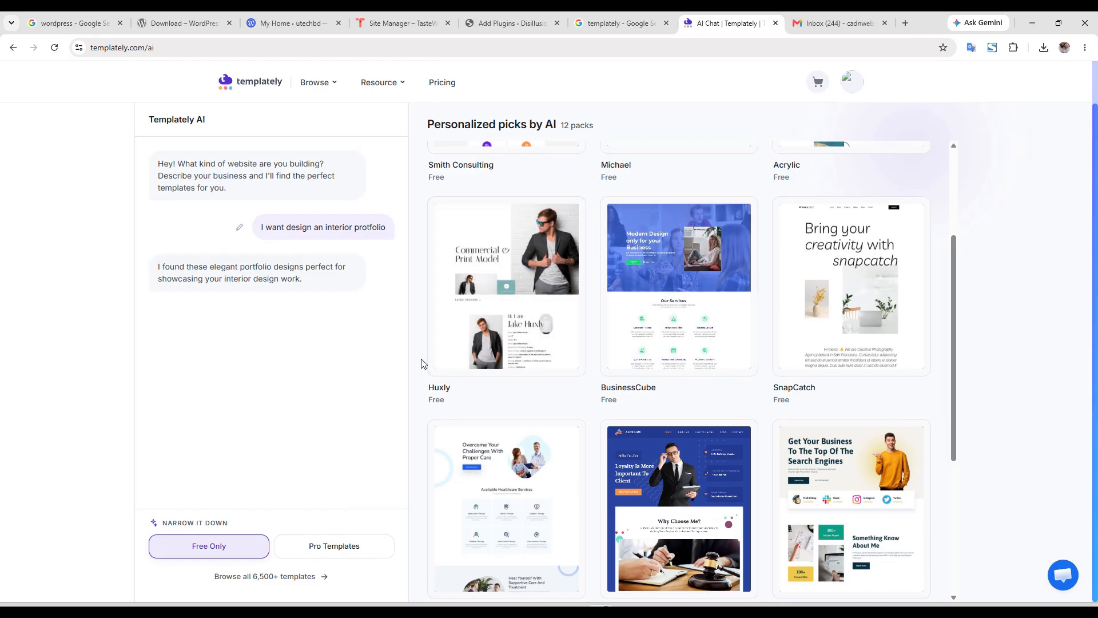
{"action": "scroll", "coordinate": [951, 212], "scroll_direction": "down", "scroll_amount": 4}
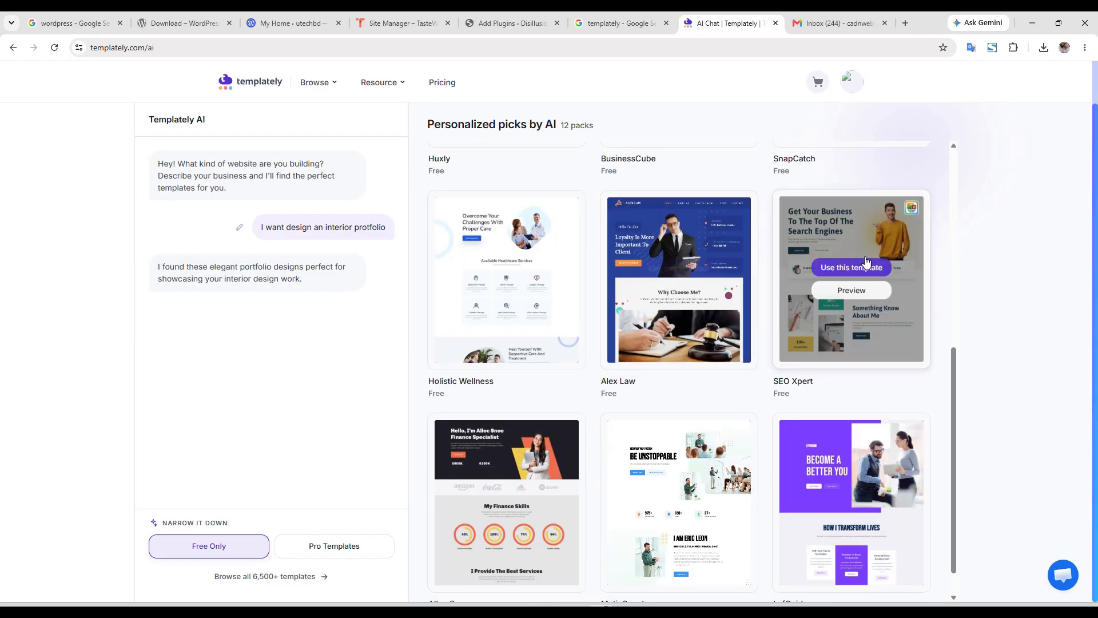
{"action": "scroll", "coordinate": [673, 366], "scroll_direction": "up", "scroll_amount": 3}
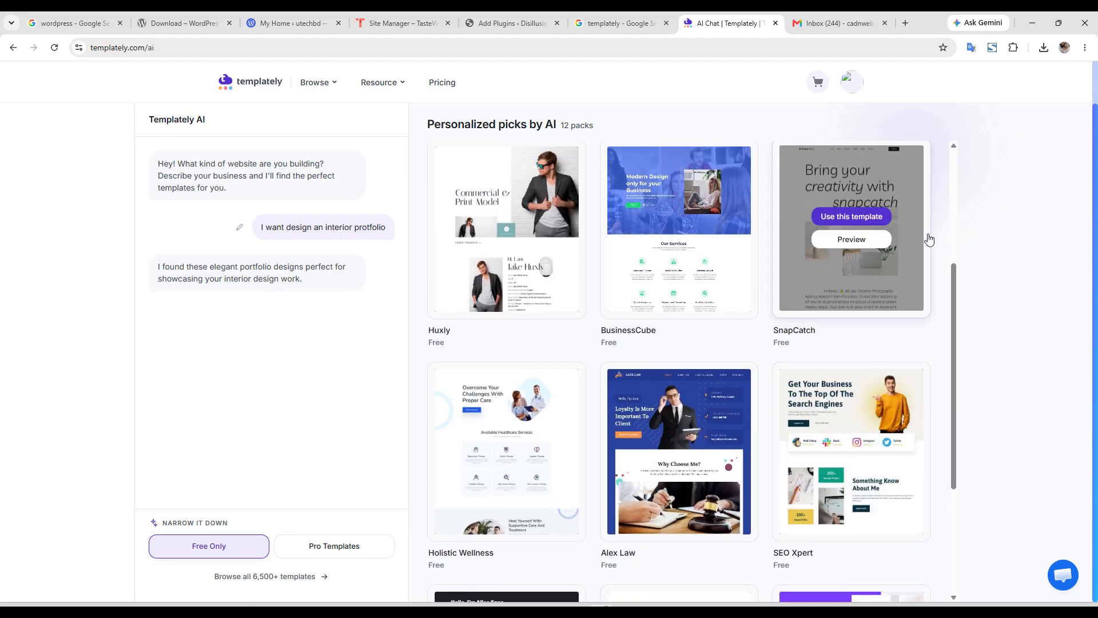
{"action": "scroll", "coordinate": [892, 263], "scroll_direction": "down", "scroll_amount": 3}
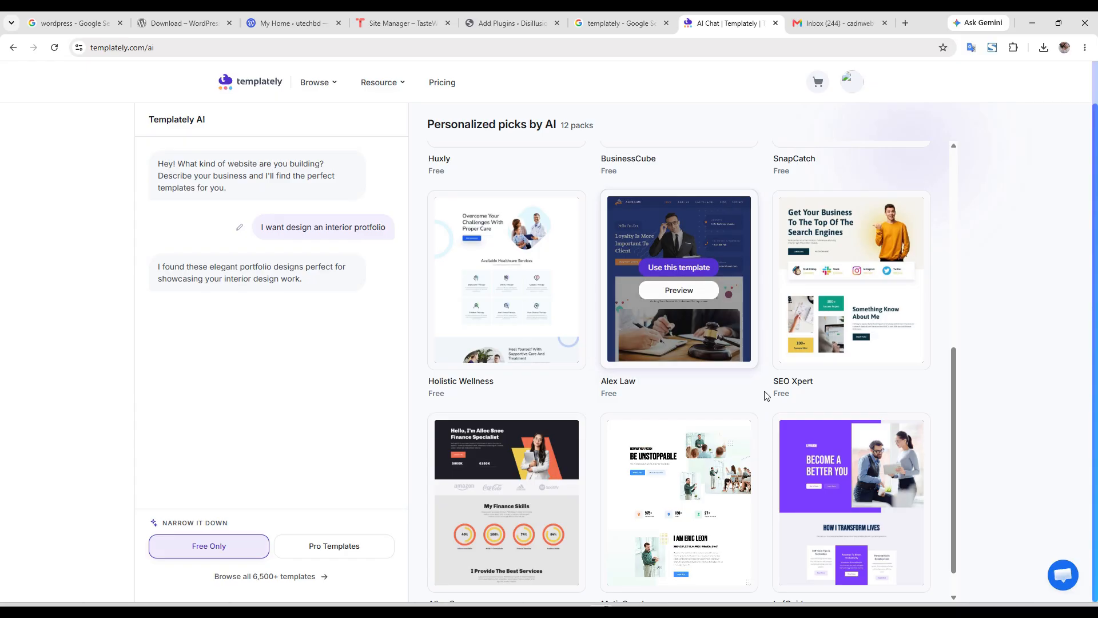
{"action": "scroll", "coordinate": [641, 385], "scroll_direction": "down", "scroll_amount": 1}
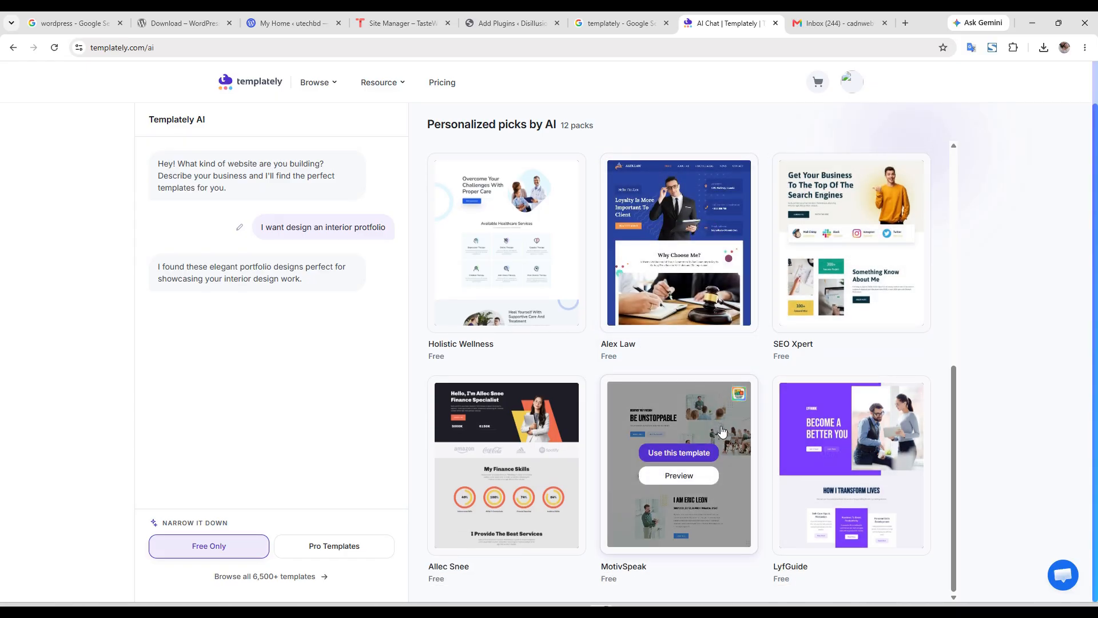
- Try to use the free SnapCatch template from Templately's AI picks
{"action": "scroll", "coordinate": [696, 421], "scroll_direction": "up", "scroll_amount": 4}
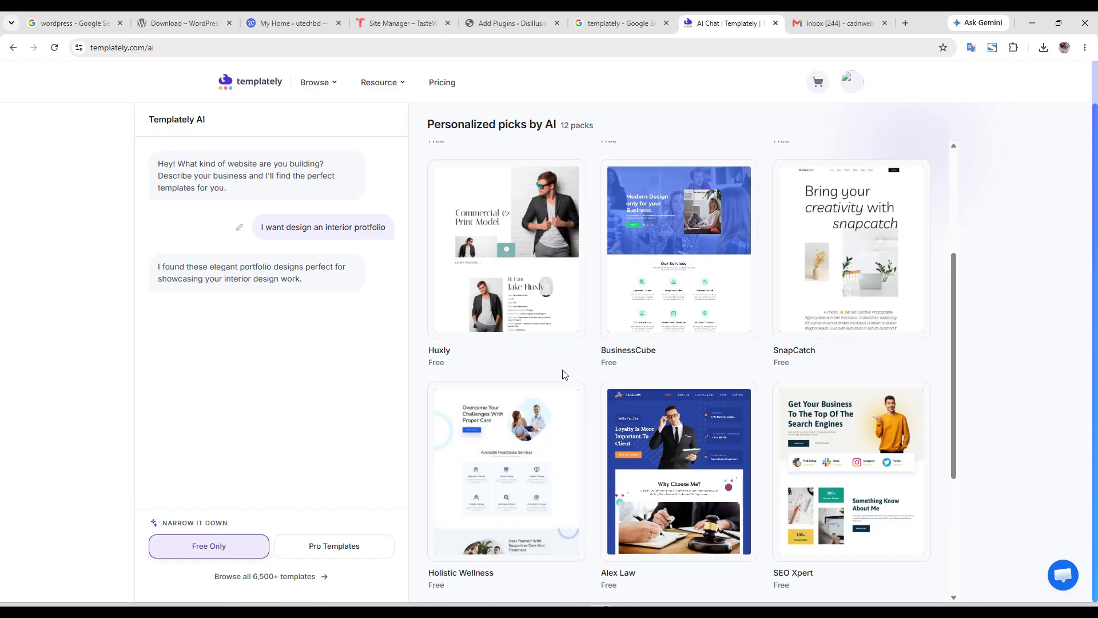
{"action": "scroll", "coordinate": [565, 375], "scroll_direction": "up", "scroll_amount": 2}
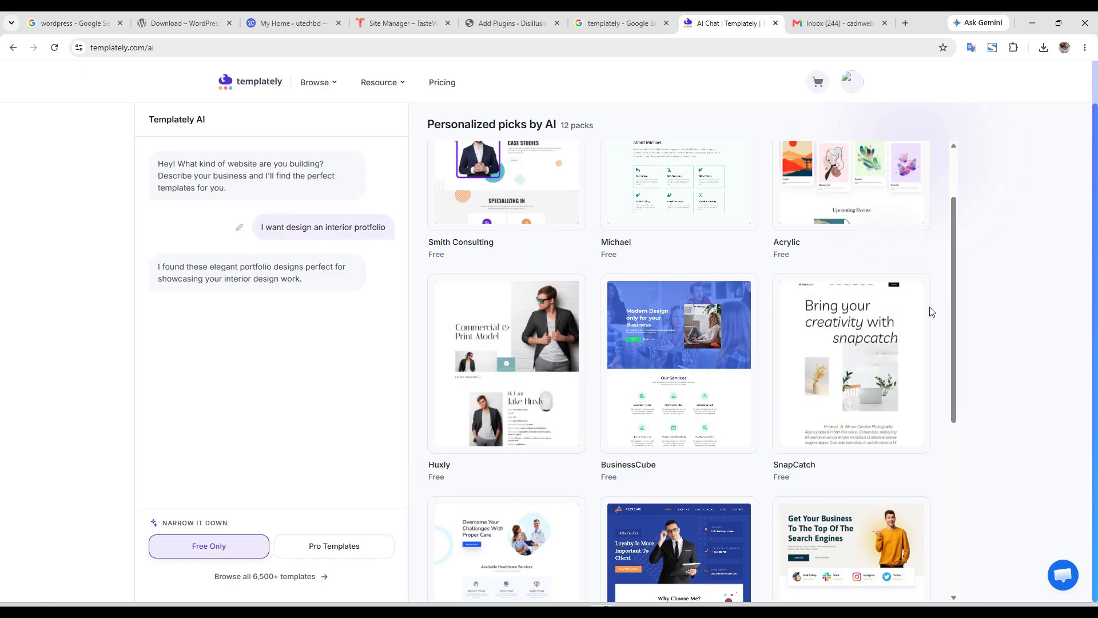
{"action": "scroll", "coordinate": [929, 309], "scroll_direction": "up", "scroll_amount": 2}
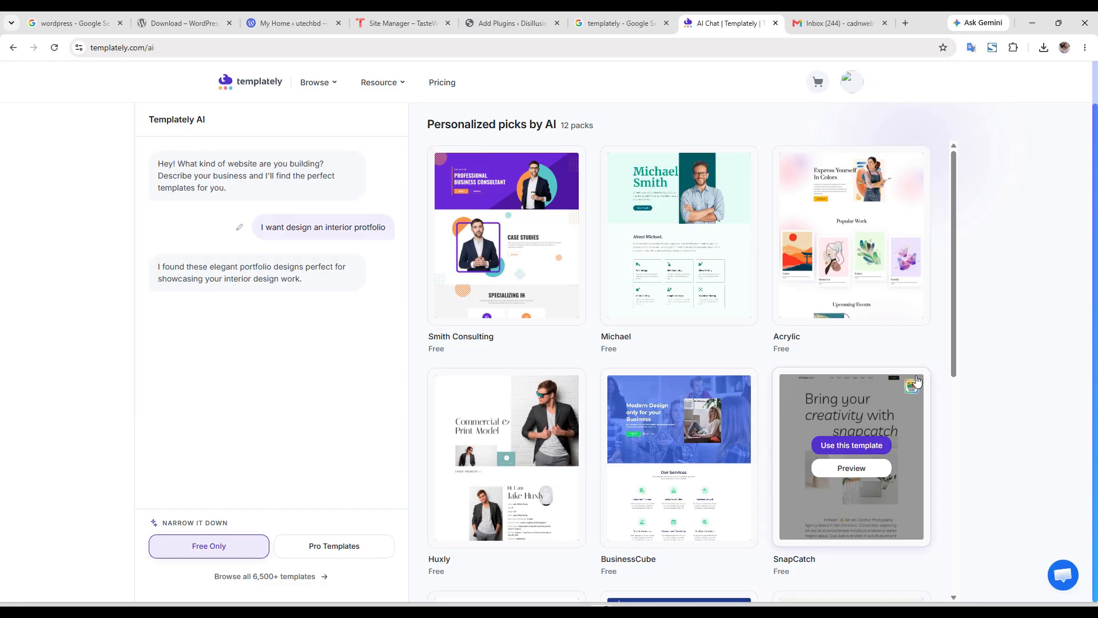
{"action": "left_click", "coordinate": [865, 445]}
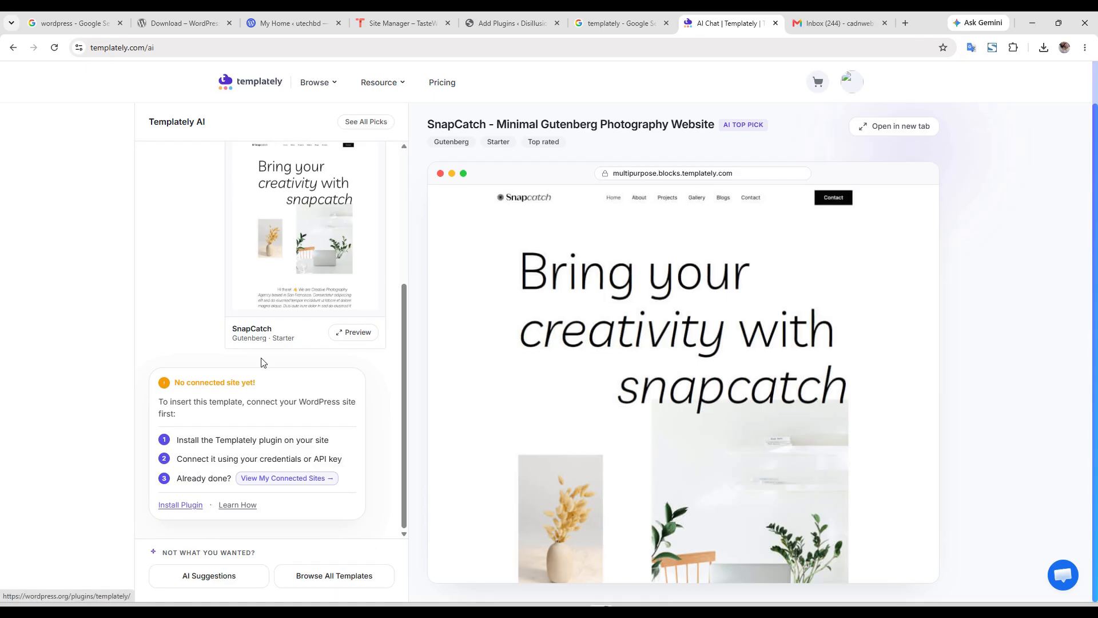
{"action": "left_click_drag", "start_coordinate": [287, 85], "coordinate": [250, 81]}
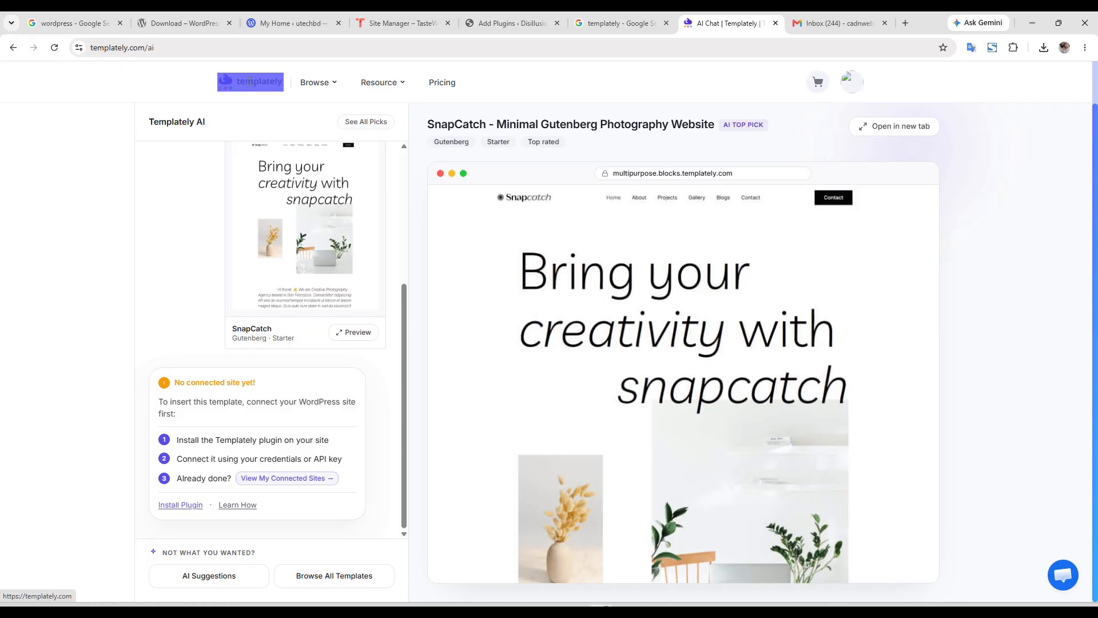
{"action": "right_click", "coordinate": [251, 82]}
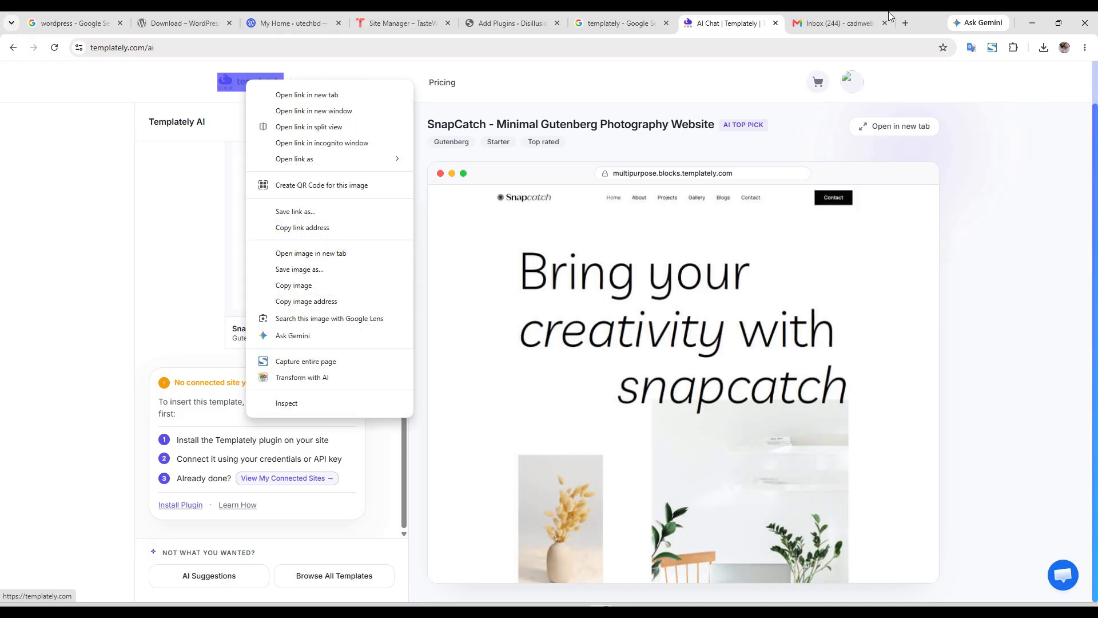
{"action": "left_click", "coordinate": [889, 17]}
- Copy the word "templately" from the search box of the open Google results page
{"action": "left_click", "coordinate": [618, 23]}
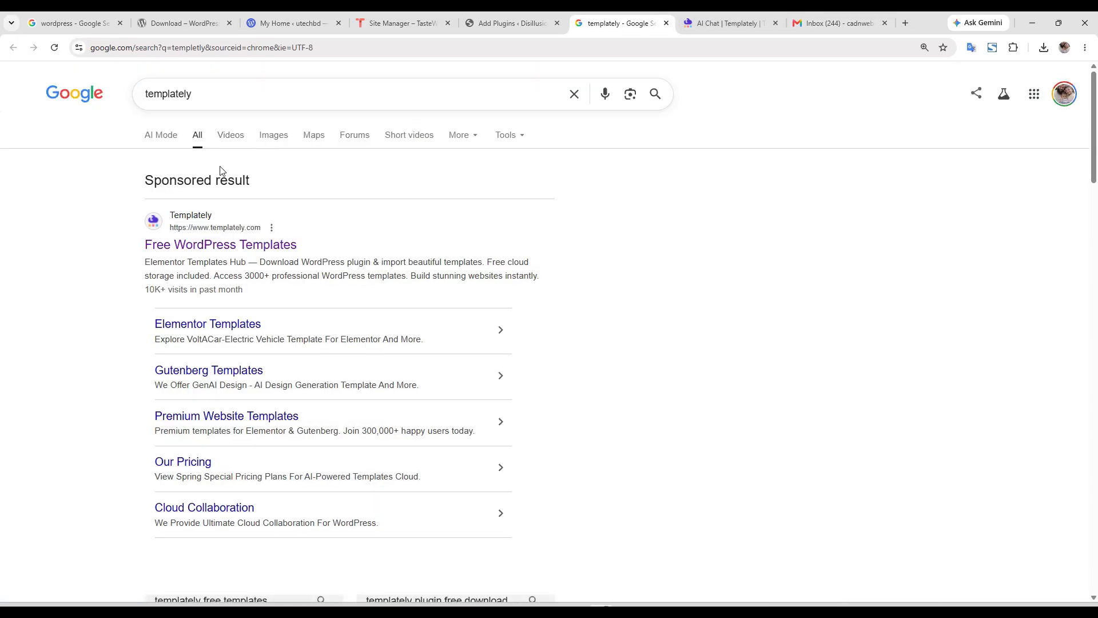
{"action": "double_click", "coordinate": [172, 93]}
{"action": "right_click", "coordinate": [171, 93]}
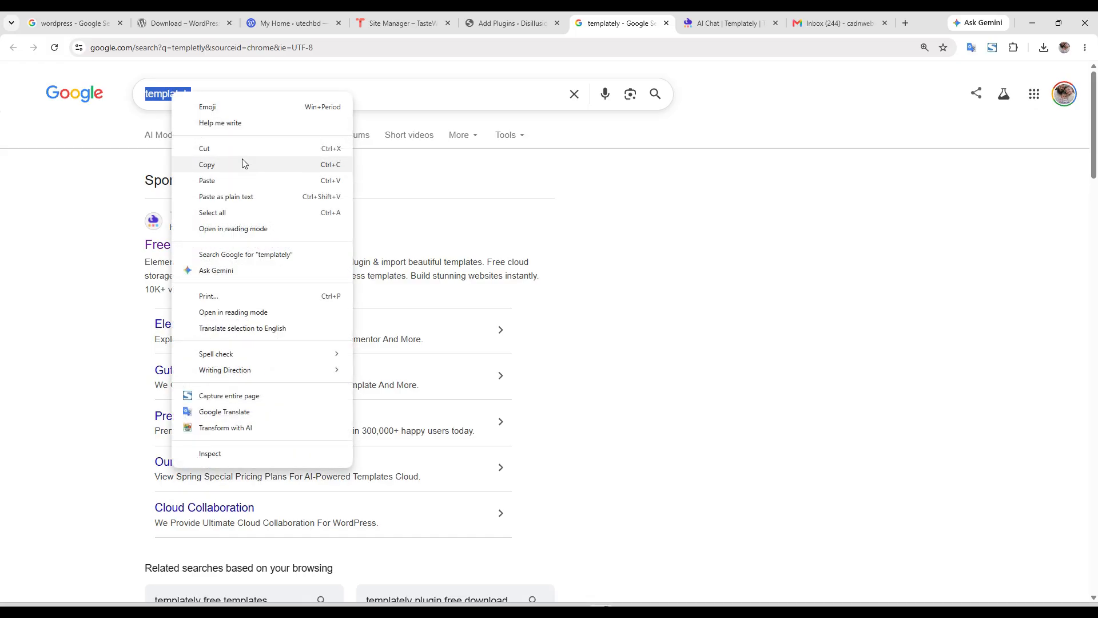
{"action": "left_click", "coordinate": [242, 164]}
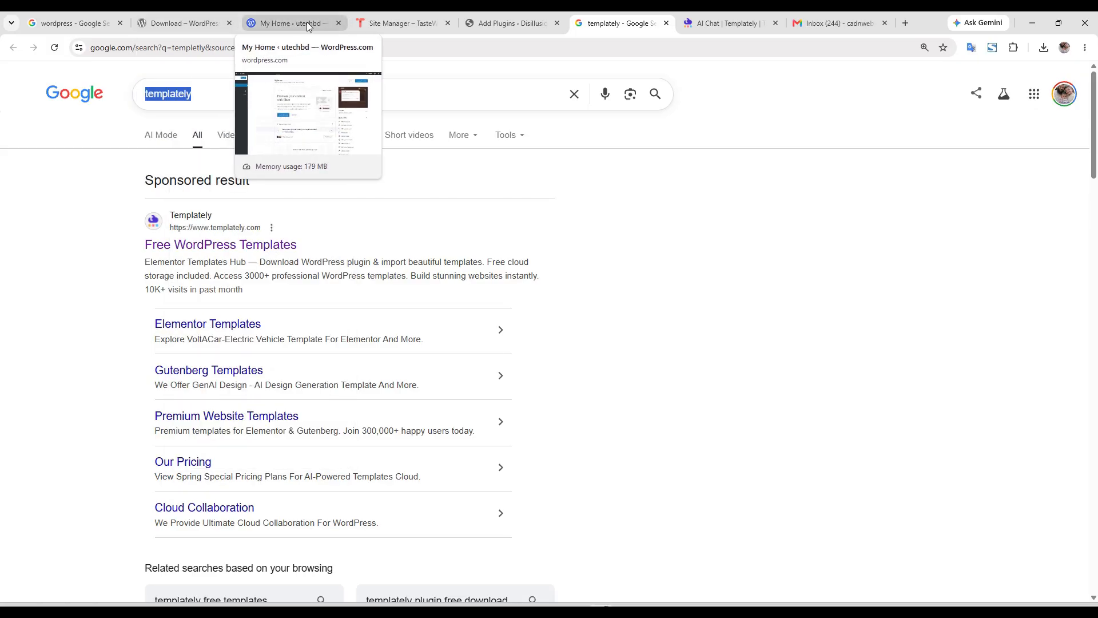
- Close the browser tabs with the WordPress.com My Home page and the WordPress download page
{"action": "left_click", "coordinate": [339, 23]}
{"action": "left_click", "coordinate": [257, 21]}
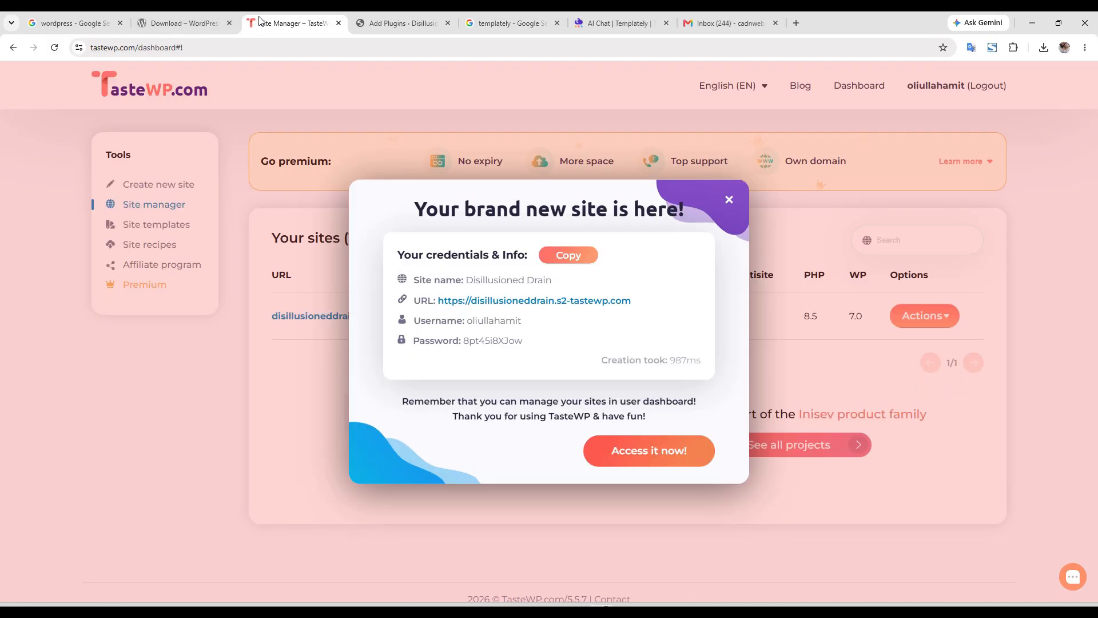
{"action": "left_click", "coordinate": [260, 20]}
{"action": "left_click", "coordinate": [260, 23]}
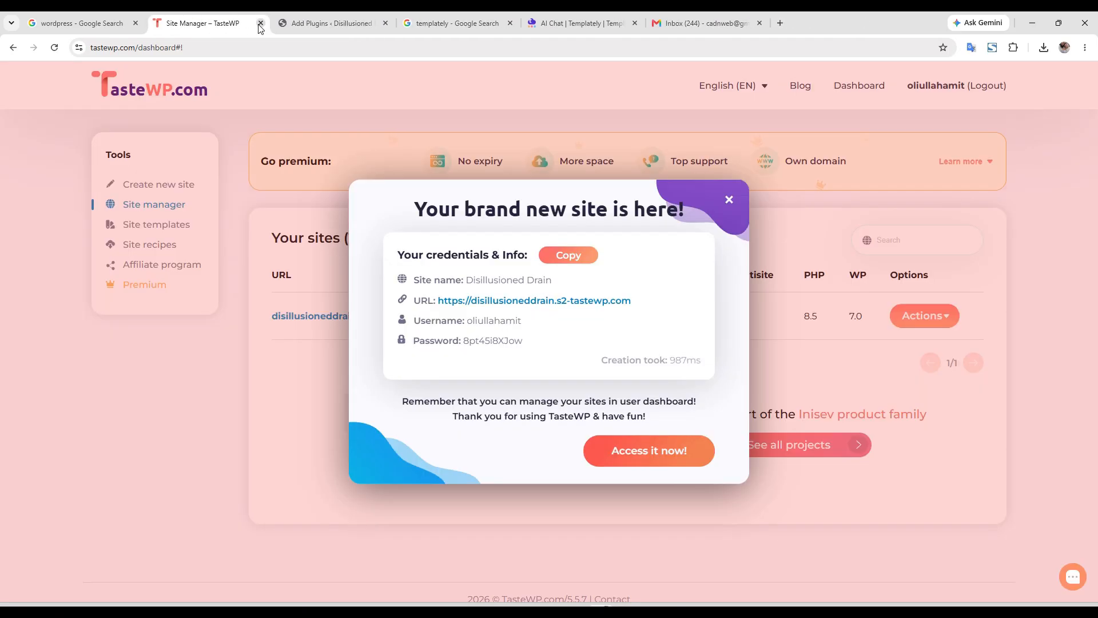
- Search the test site's Add Plugins page for "templately", and install and activate the Templately plugin
{"action": "left_click", "coordinate": [329, 26]}
{"action": "left_click", "coordinate": [948, 202]}
{"action": "left_click_drag", "start_coordinate": [947, 202], "coordinate": [756, 201]}
{"action": "key", "text": "ctrl+v"}
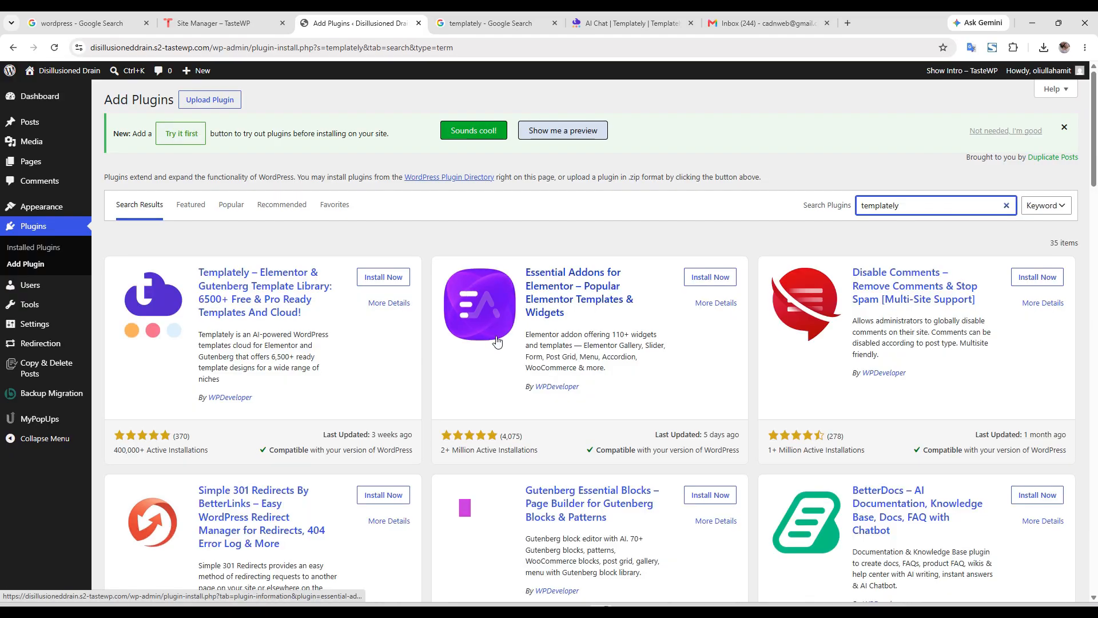
{"action": "left_click", "coordinate": [388, 279]}
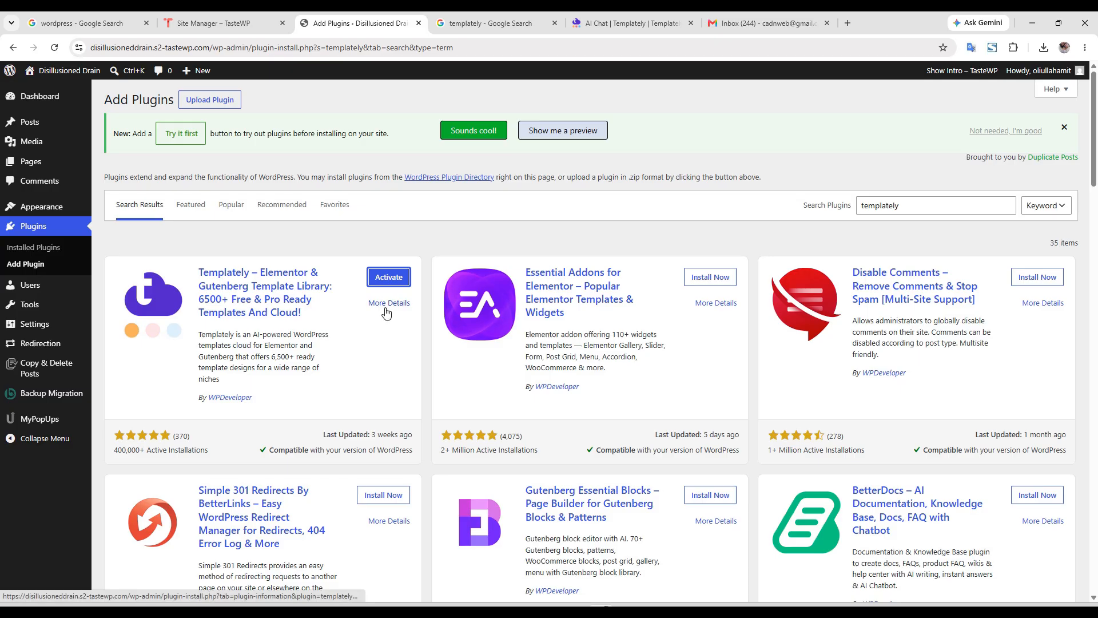
{"action": "left_click", "coordinate": [397, 282]}
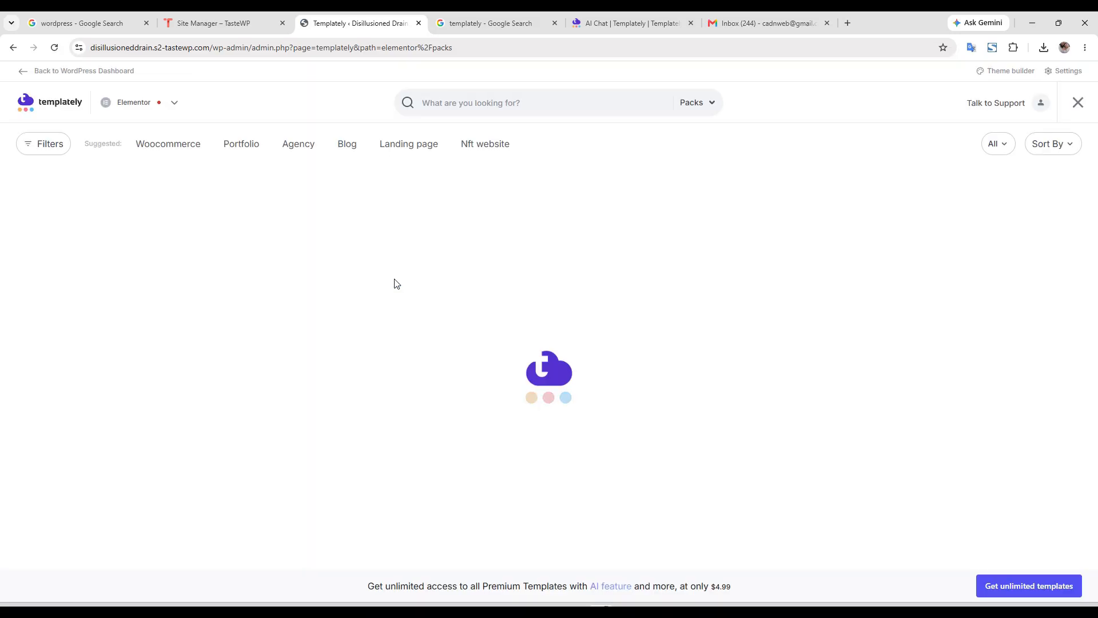
- Examine the Elementor and Gutenberg choices in Templately's platform switcher, staying with Elementor
{"action": "left_click", "coordinate": [175, 105]}
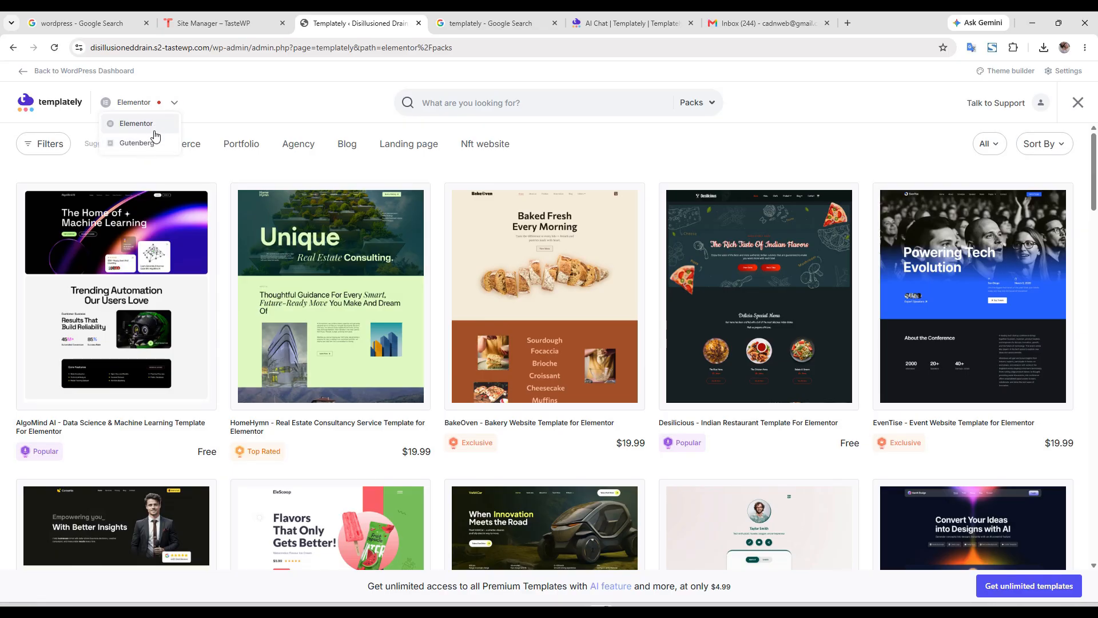
{"action": "left_click", "coordinate": [156, 131]}
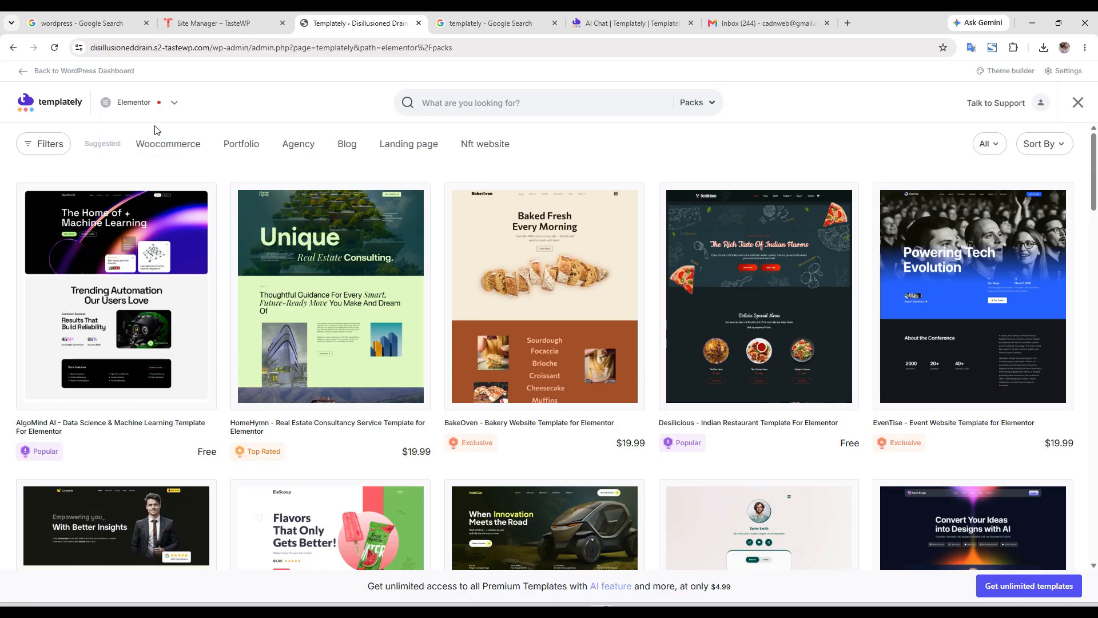
{"action": "left_click", "coordinate": [176, 103]}
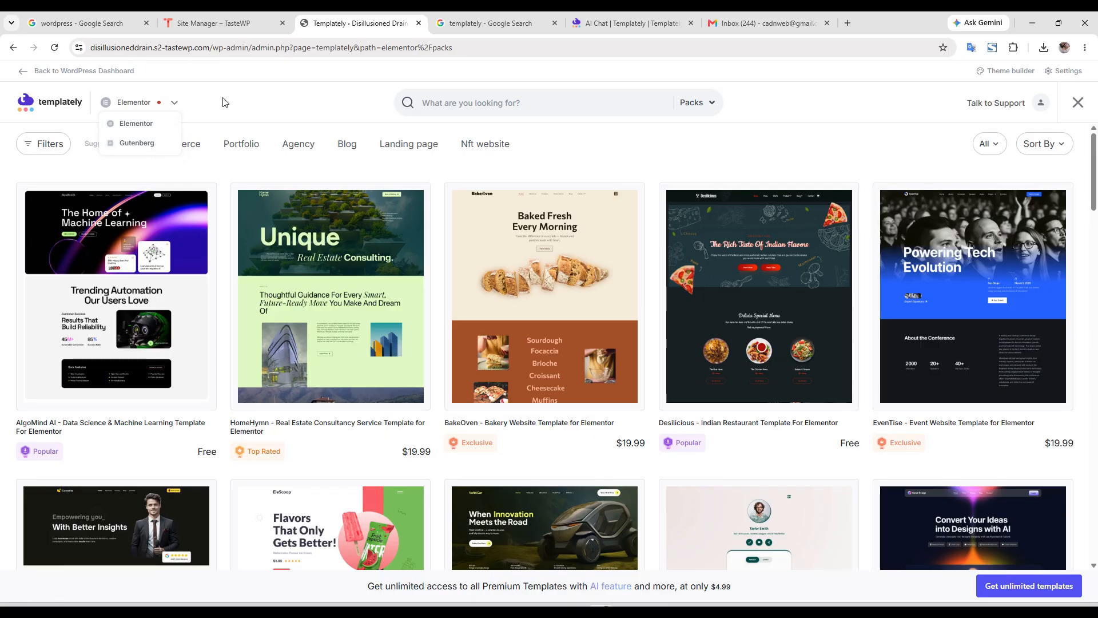
{"action": "left_click", "coordinate": [151, 123]}
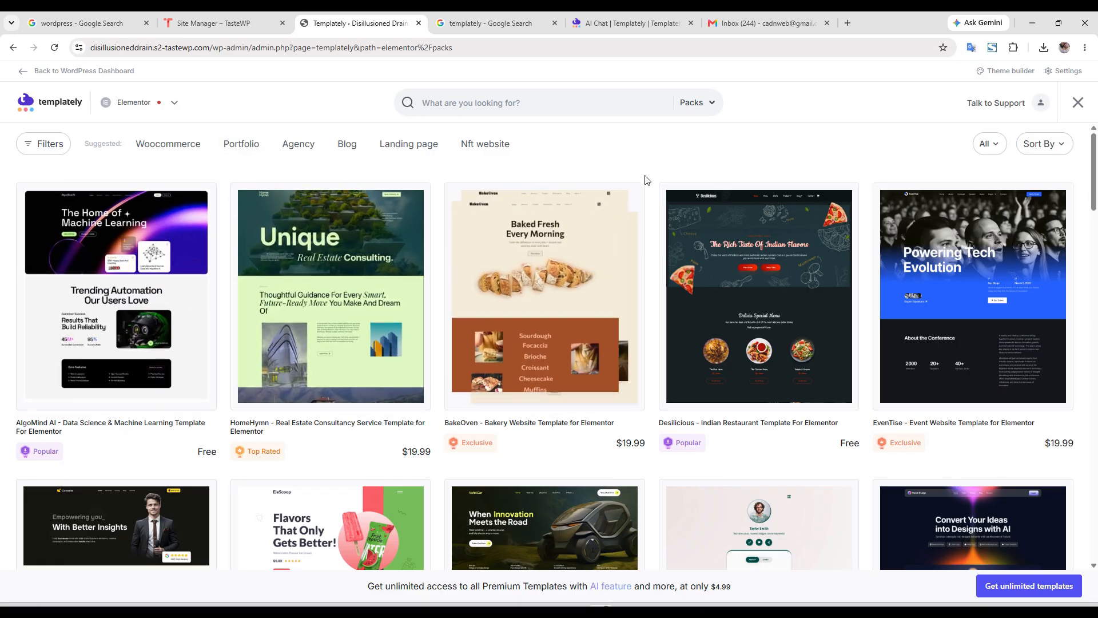
{"action": "left_click", "coordinate": [179, 111]}
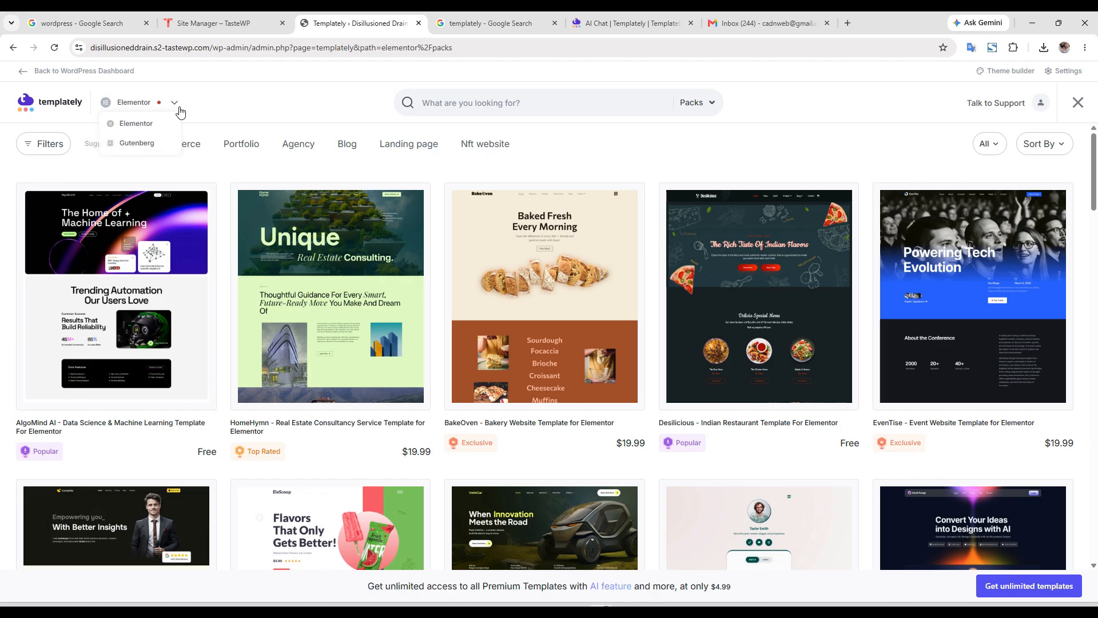
{"action": "left_click", "coordinate": [543, 101]}
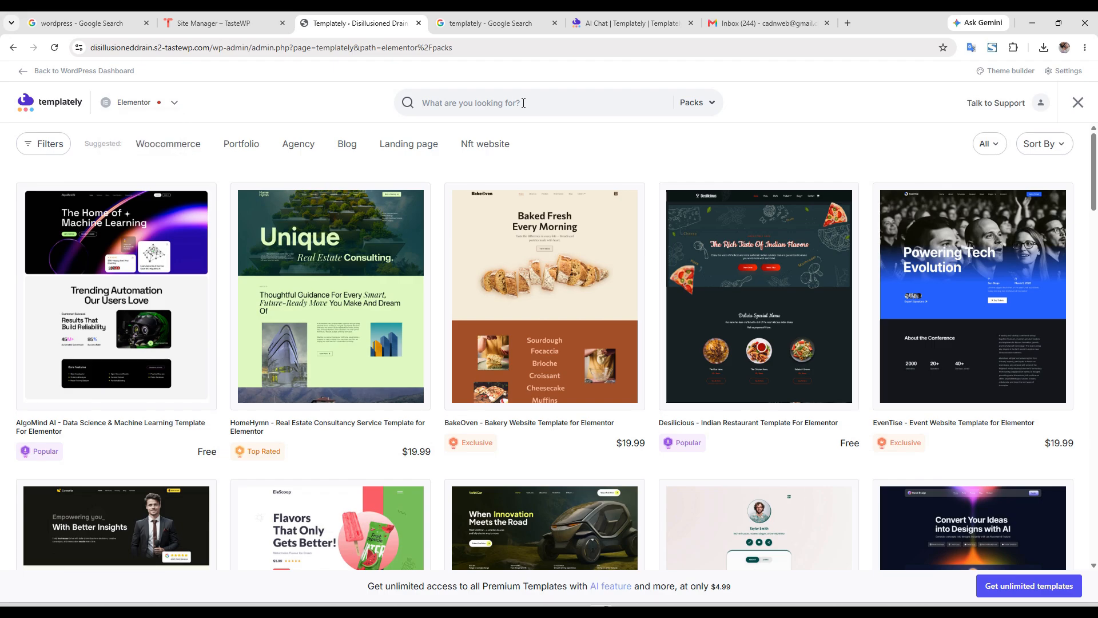
{"action": "left_click", "coordinate": [127, 103]}
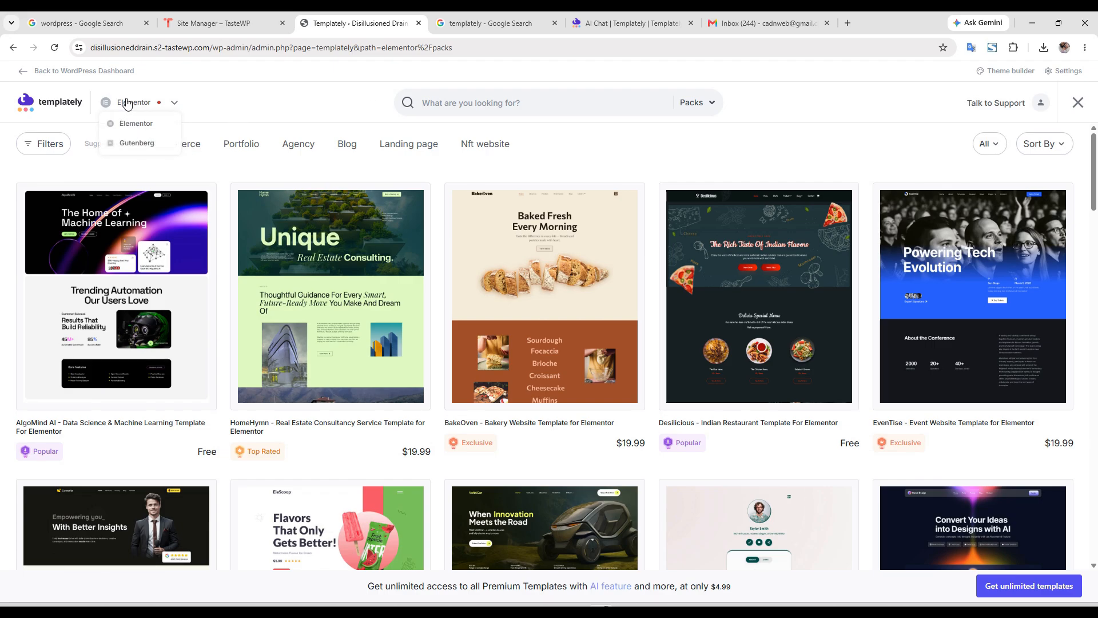
{"action": "left_click", "coordinate": [152, 131]}
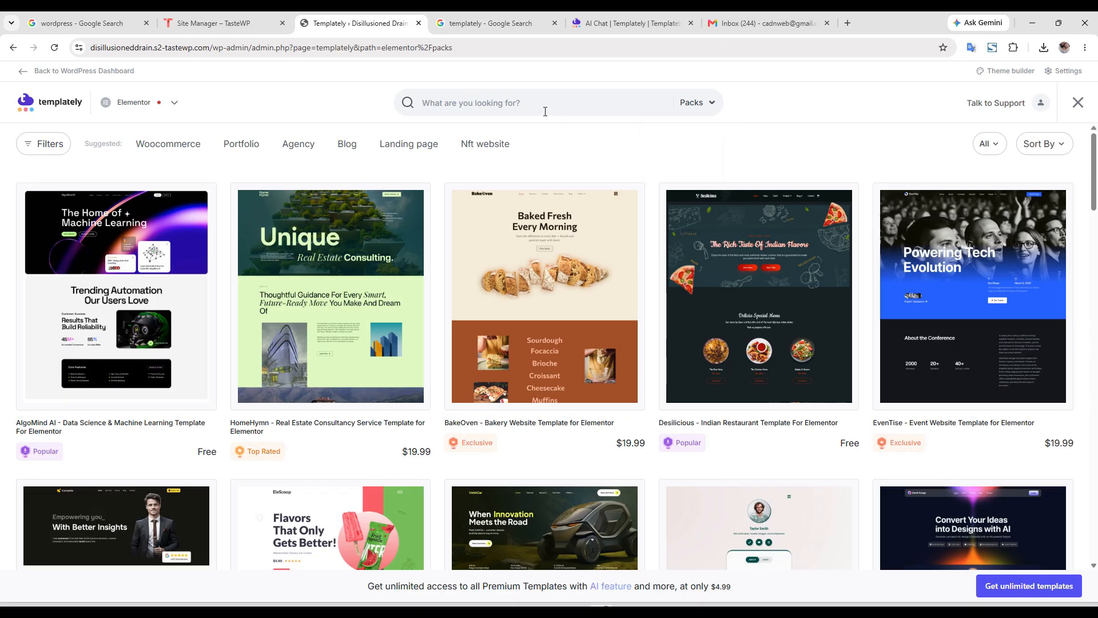
- Search Templately's Elementor packs for "interior design" and open the free EleInterior template
{"action": "type", "text": "interior design"}
{"action": "key", "text": "Return"}
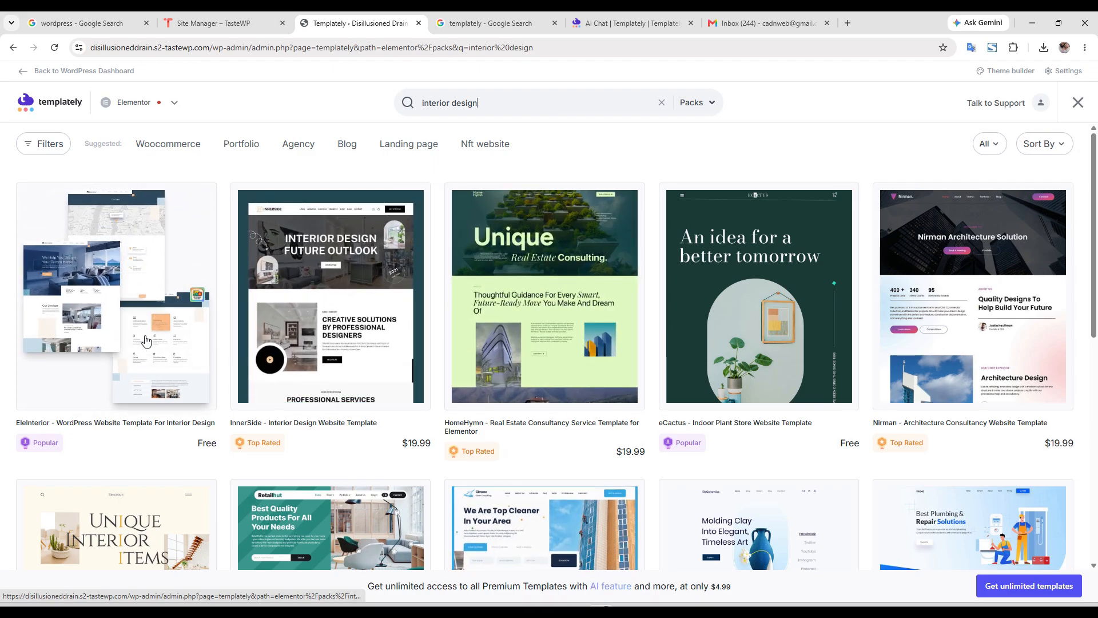
{"action": "left_click", "coordinate": [144, 339]}
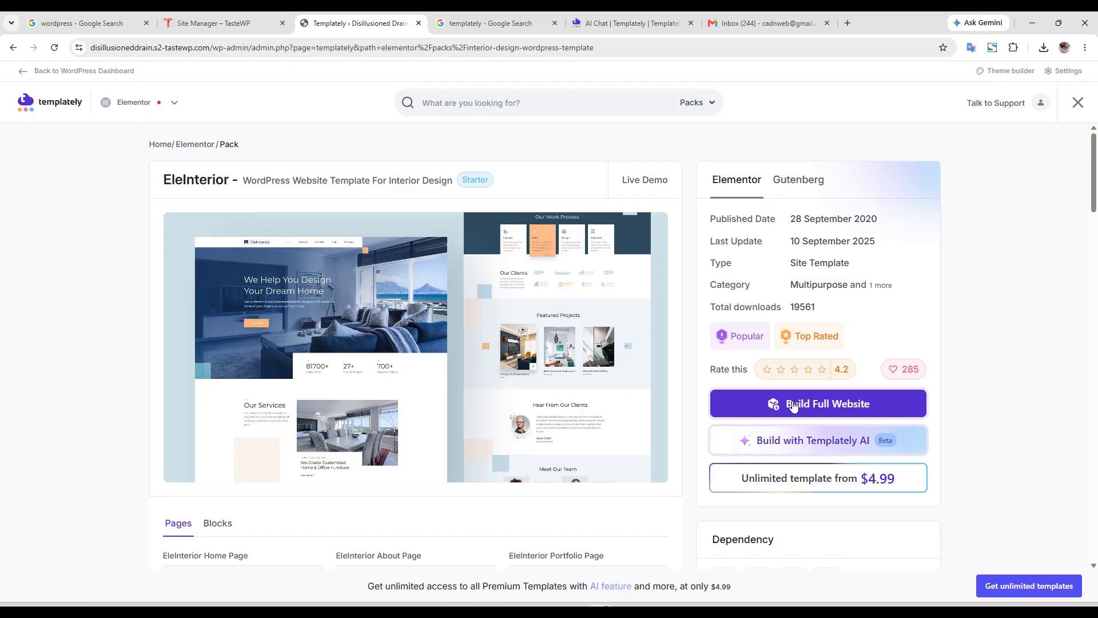
- Start a full website build from EleInterior, sign in to Templately with the first listed Google account and dismiss the platform tour
{"action": "left_click", "coordinate": [793, 404]}
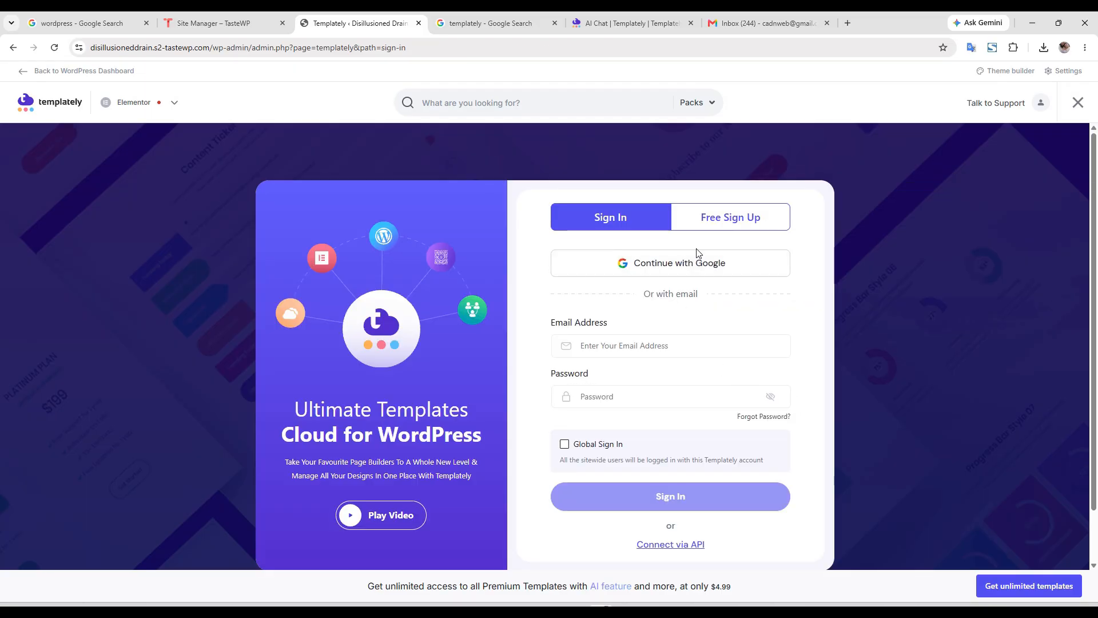
{"action": "left_click", "coordinate": [696, 264]}
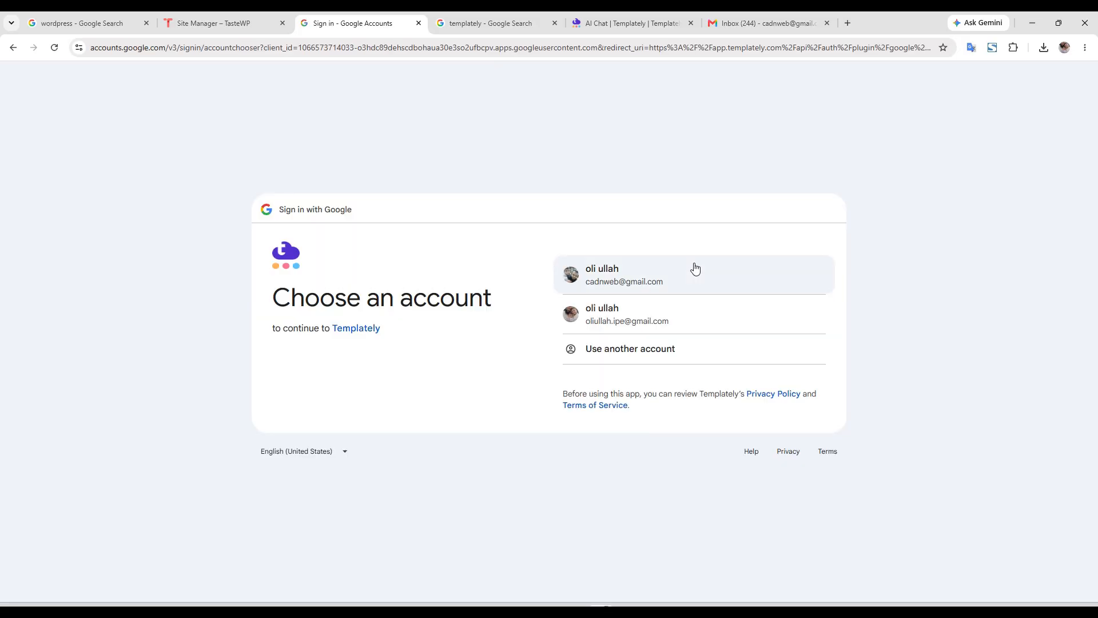
{"action": "left_click", "coordinate": [695, 269]}
{"action": "left_click", "coordinate": [524, 22]}
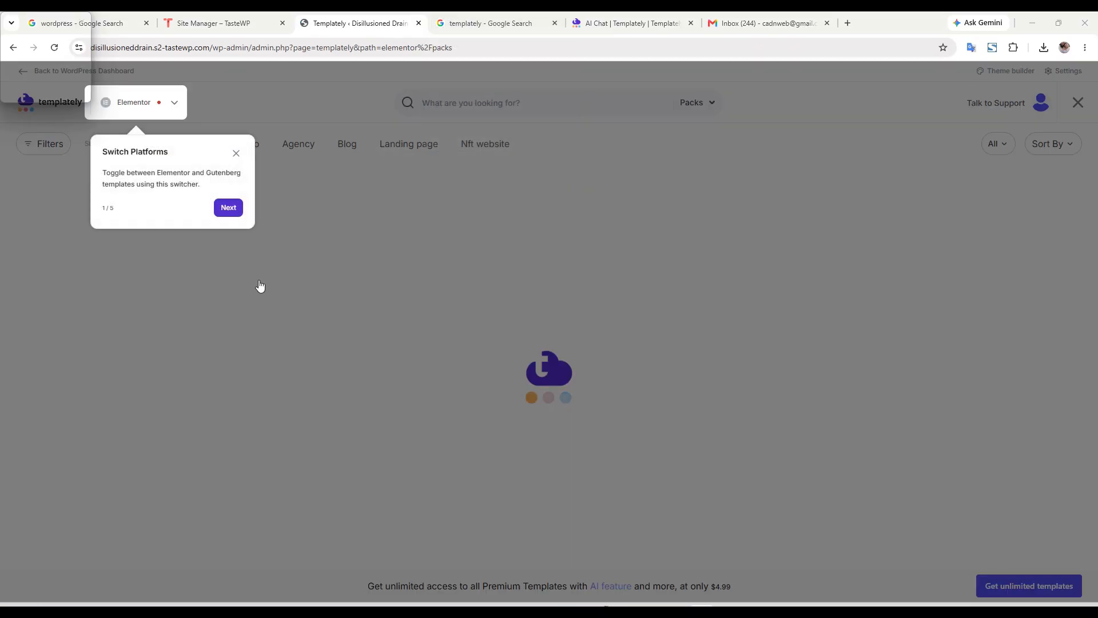
{"action": "left_click", "coordinate": [237, 152]}
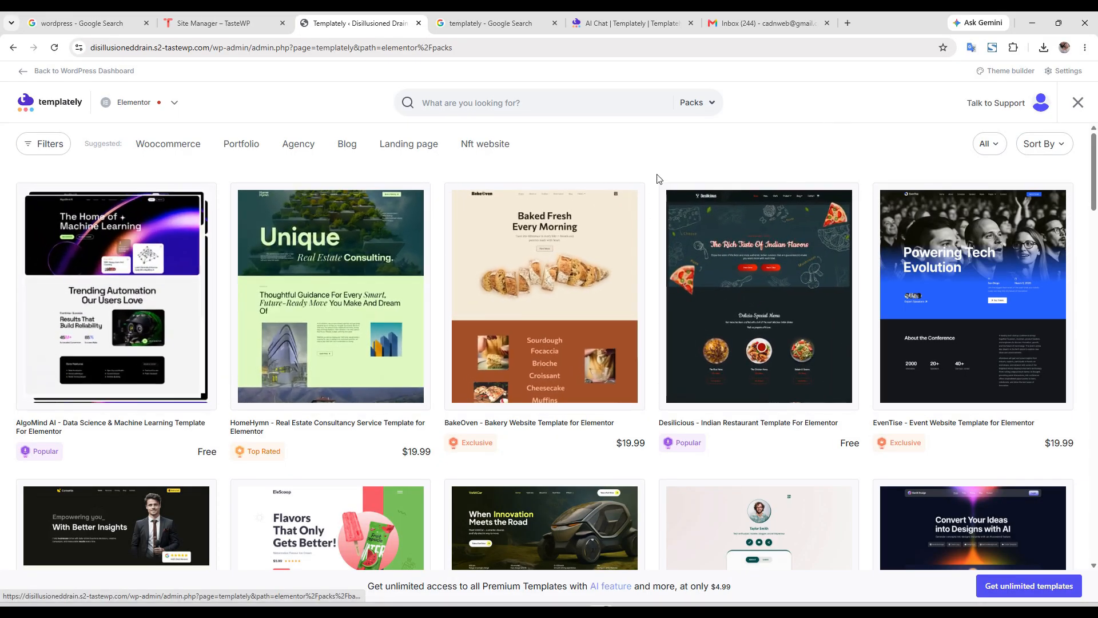
- Search the Elementor packs for "interior design" again from the signed-in Templately library
{"action": "scroll", "coordinate": [656, 178], "scroll_direction": "down", "scroll_amount": 3}
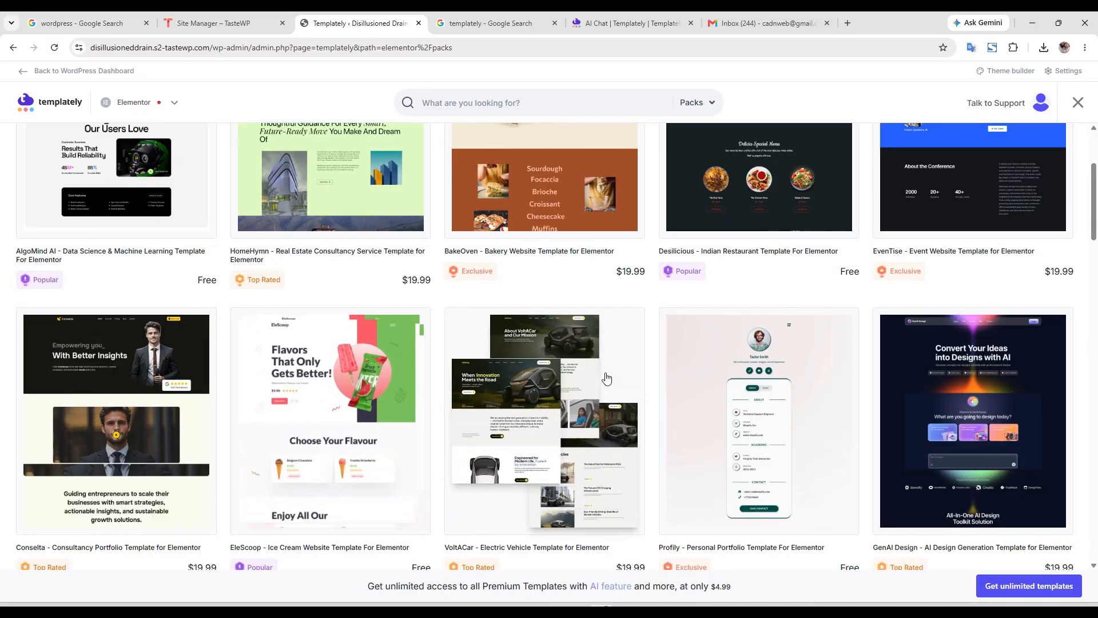
{"action": "scroll", "coordinate": [606, 347], "scroll_direction": "down", "scroll_amount": 2}
{"action": "scroll", "coordinate": [679, 341], "scroll_direction": "up", "scroll_amount": 3}
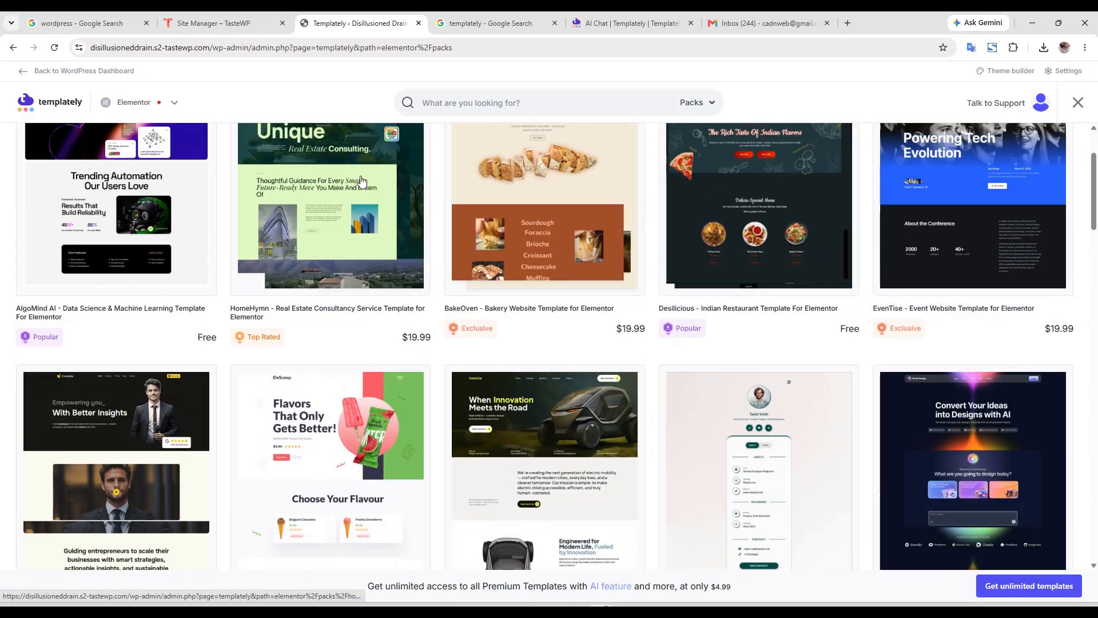
{"action": "left_click", "coordinate": [475, 109]}
{"action": "type", "text": "interior design"}
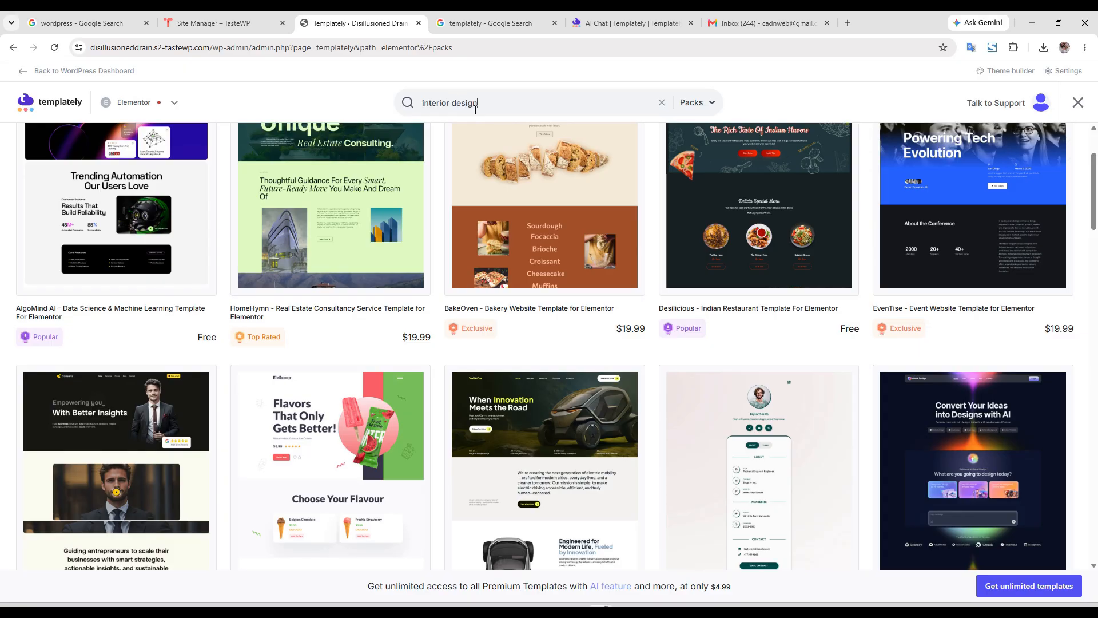
{"action": "key", "text": "Return"}
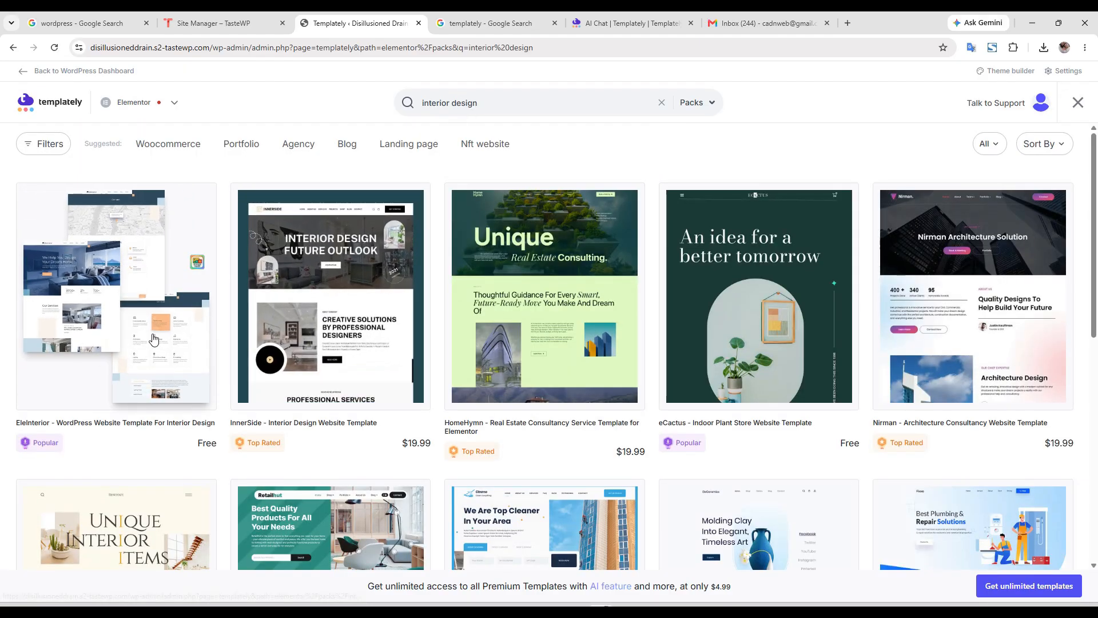
- Open the free EleInterior template, dismiss its tour and start building the full website from it
{"action": "left_click", "coordinate": [154, 338]}
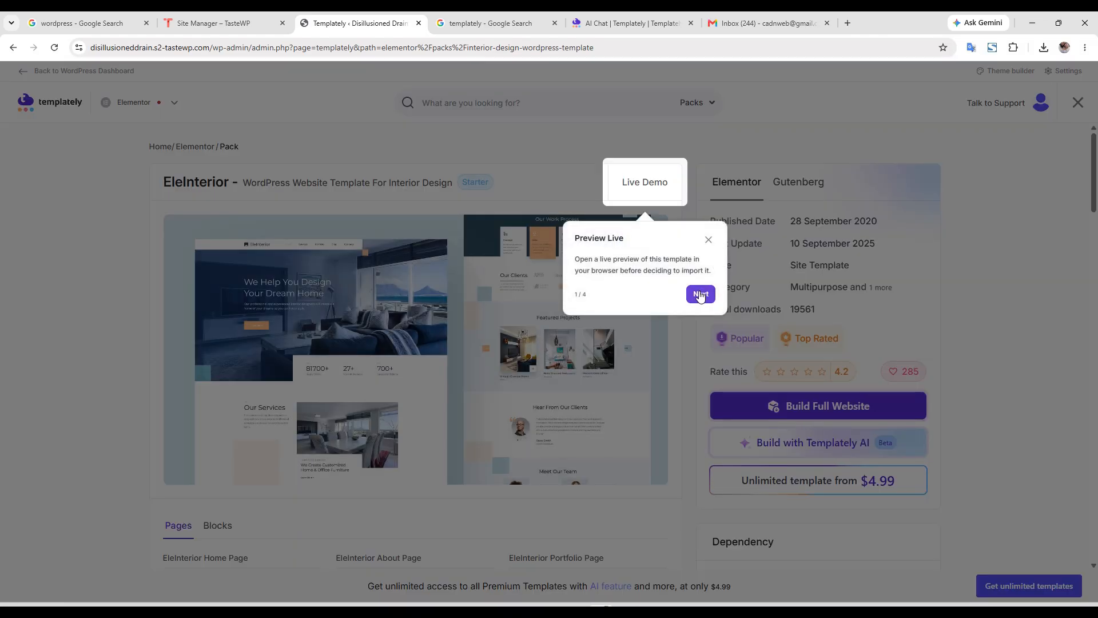
{"action": "left_click", "coordinate": [709, 239]}
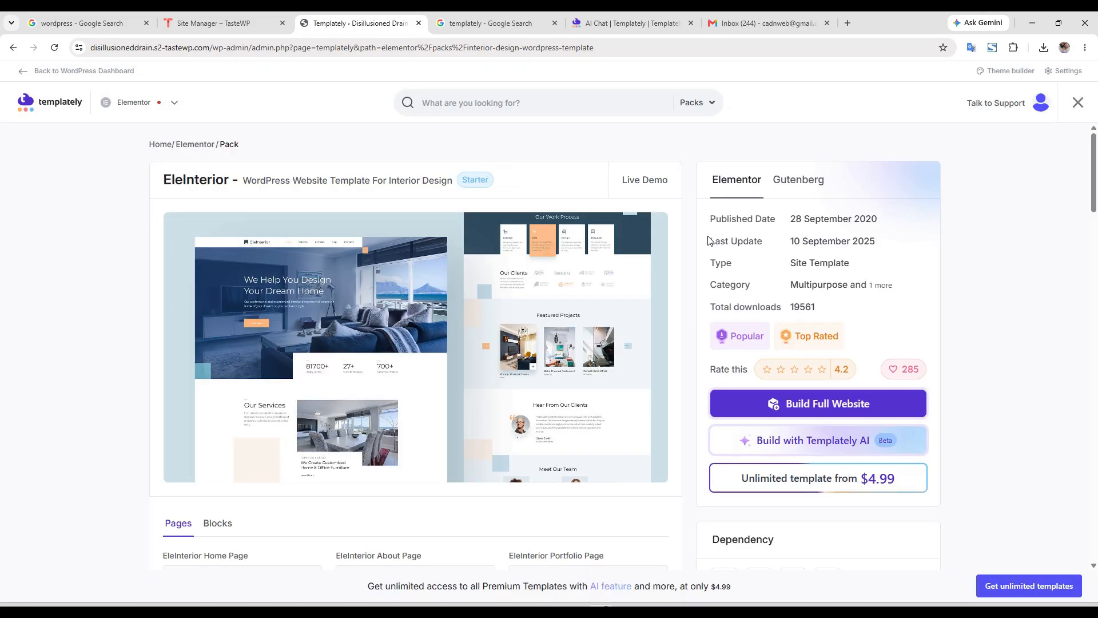
{"action": "left_click", "coordinate": [869, 407]}
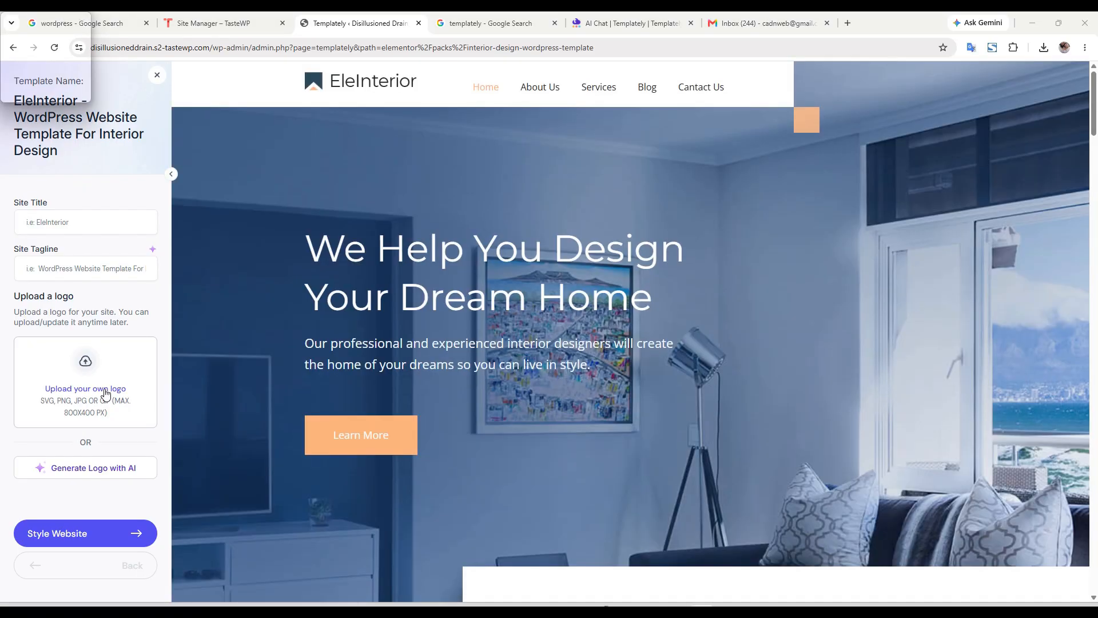
- Upload the company logo logo.png from the "cad and web logo" folder on Local Disk (F:) and select it as the site logo
{"action": "left_click", "coordinate": [105, 394]}
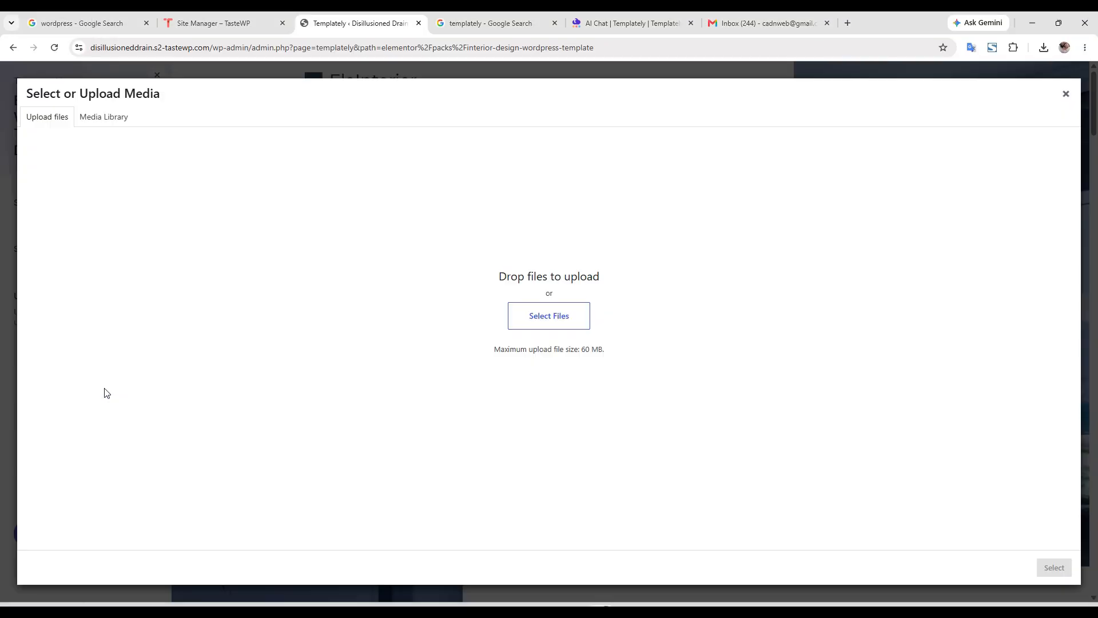
{"action": "left_click", "coordinate": [544, 321]}
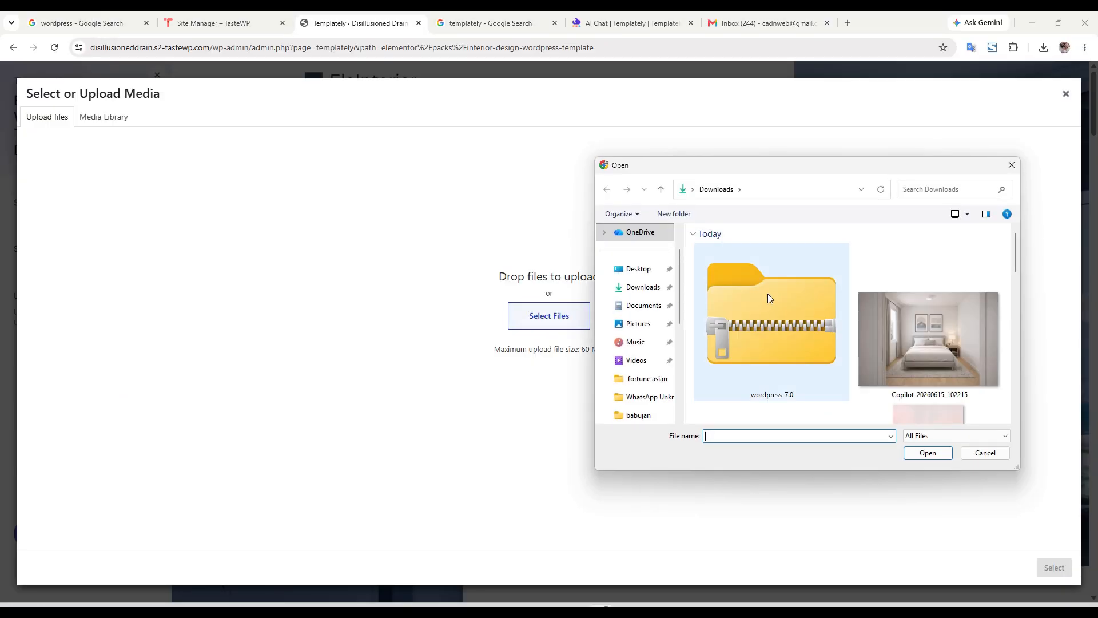
{"action": "scroll", "coordinate": [653, 341], "scroll_direction": "down", "scroll_amount": 3}
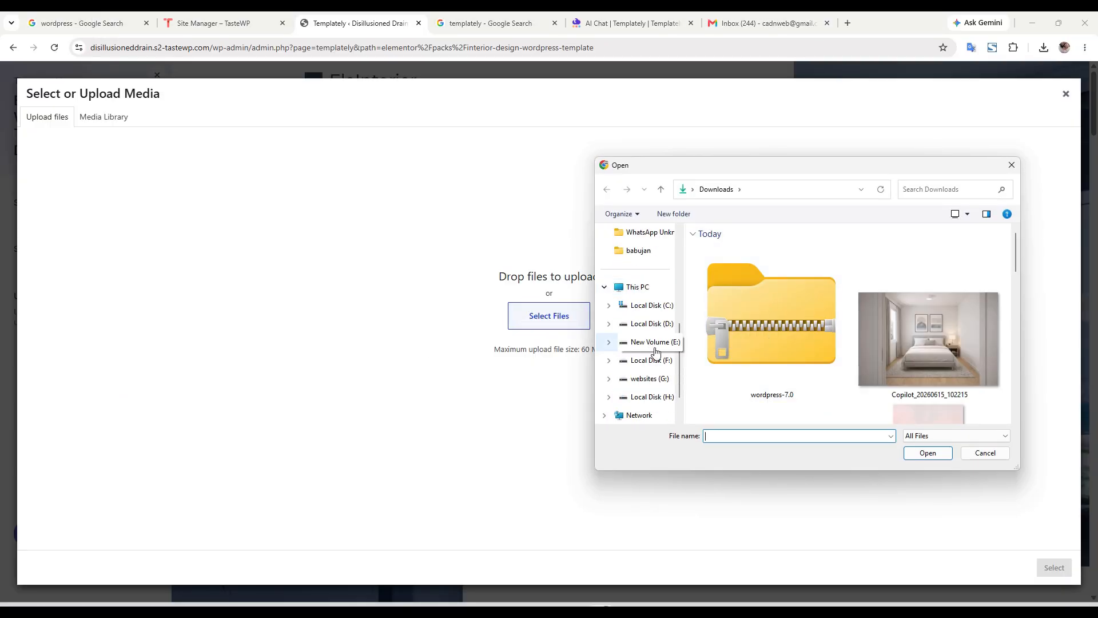
{"action": "left_click", "coordinate": [654, 359]}
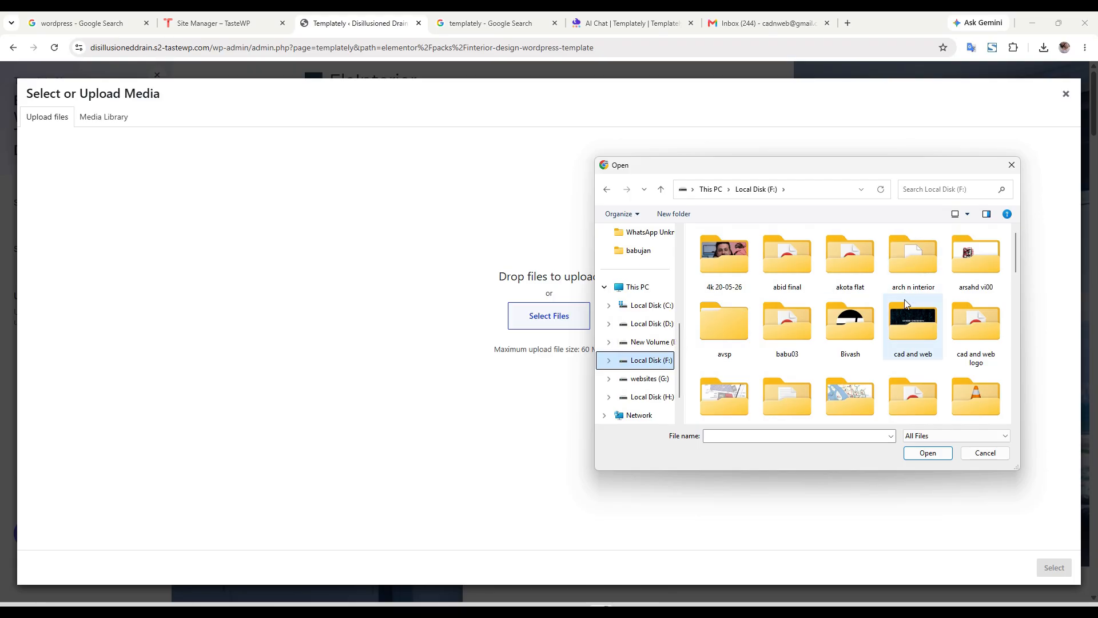
{"action": "double_click", "coordinate": [963, 322]}
{"action": "double_click", "coordinate": [738, 342]}
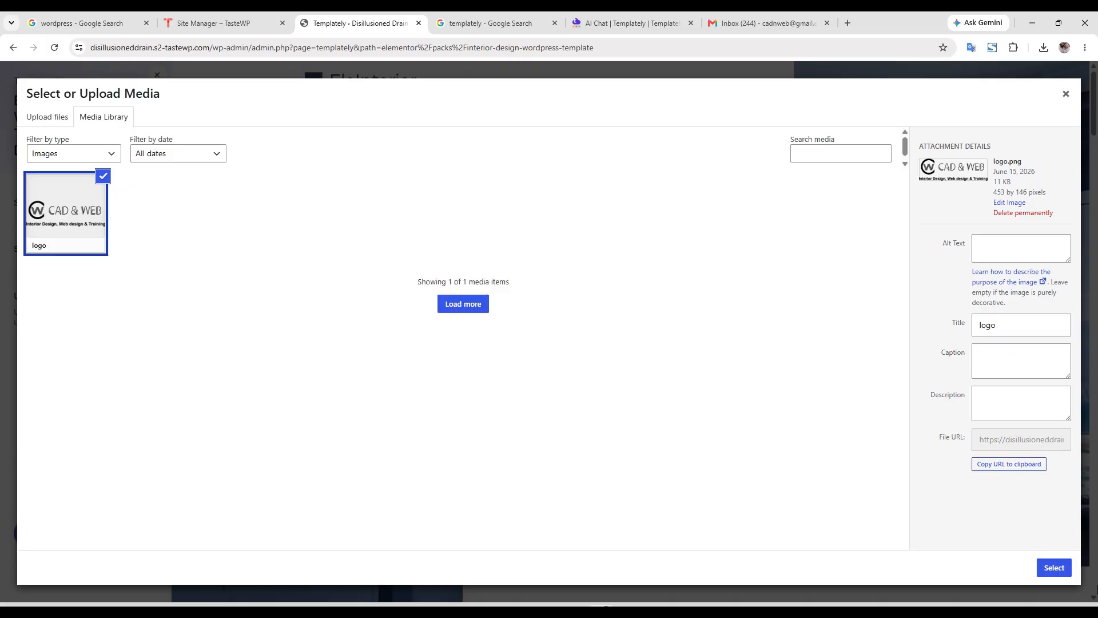
{"action": "left_click", "coordinate": [1061, 570]}
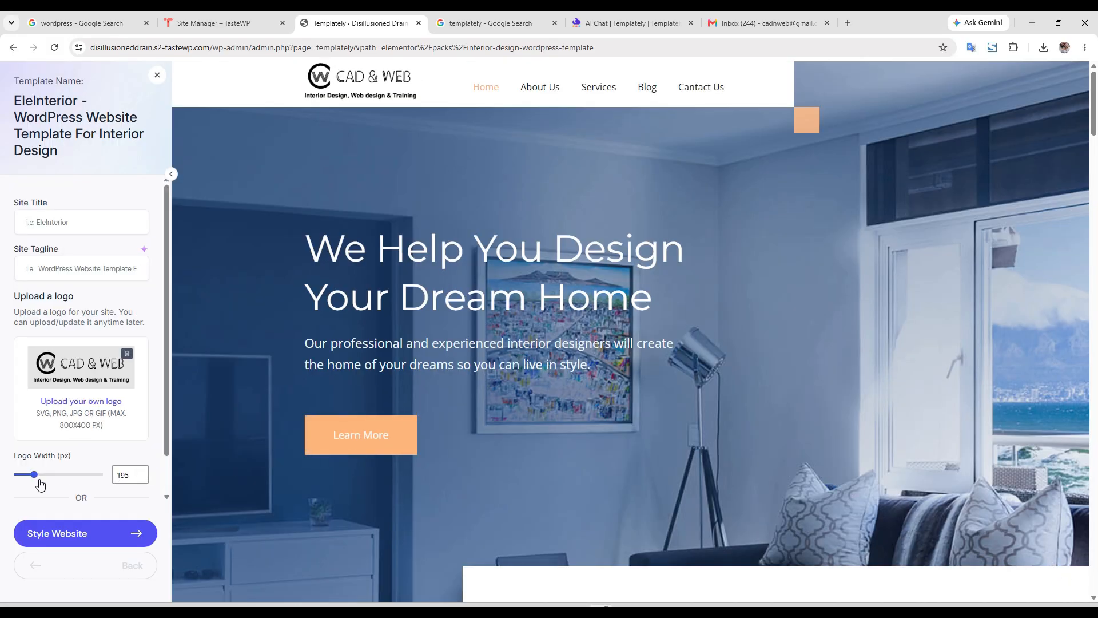
- Keep the template's default colors and typography, confirm the setup, and import it with all listed plugins, the Hello Elementor theme and demo content
{"action": "left_click", "coordinate": [94, 533]}
{"action": "scroll", "coordinate": [792, 224], "scroll_direction": "down", "scroll_amount": 10}
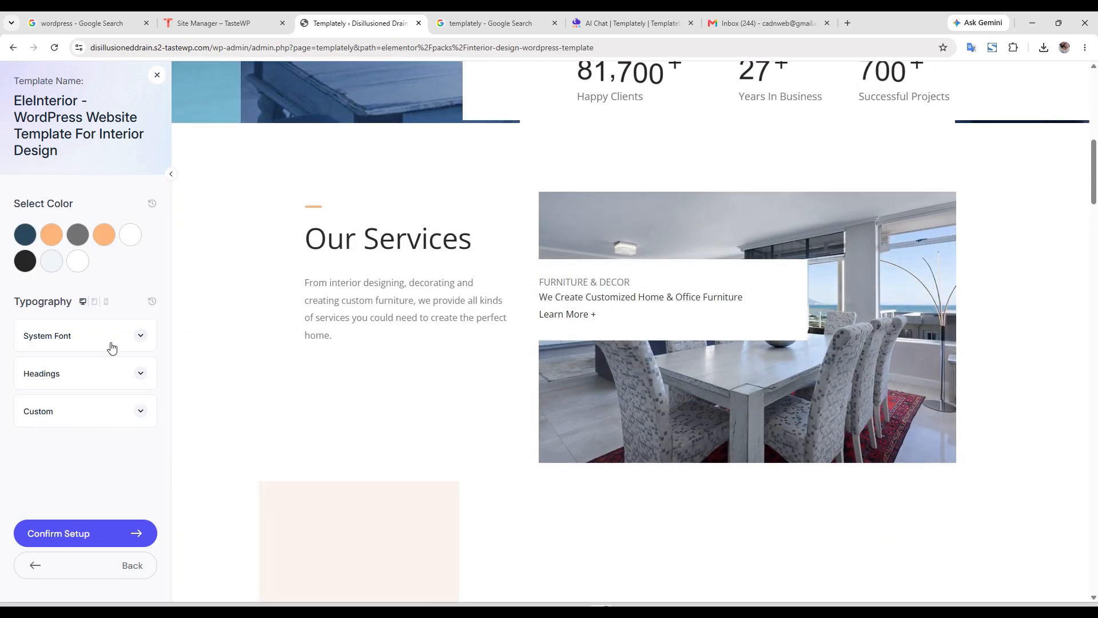
{"action": "left_click", "coordinate": [112, 346]}
{"action": "left_click", "coordinate": [114, 346]}
{"action": "left_click", "coordinate": [122, 382]}
{"action": "left_click", "coordinate": [121, 382]}
{"action": "left_click", "coordinate": [112, 413]}
{"action": "scroll", "coordinate": [240, 353], "scroll_direction": "down", "scroll_amount": 3}
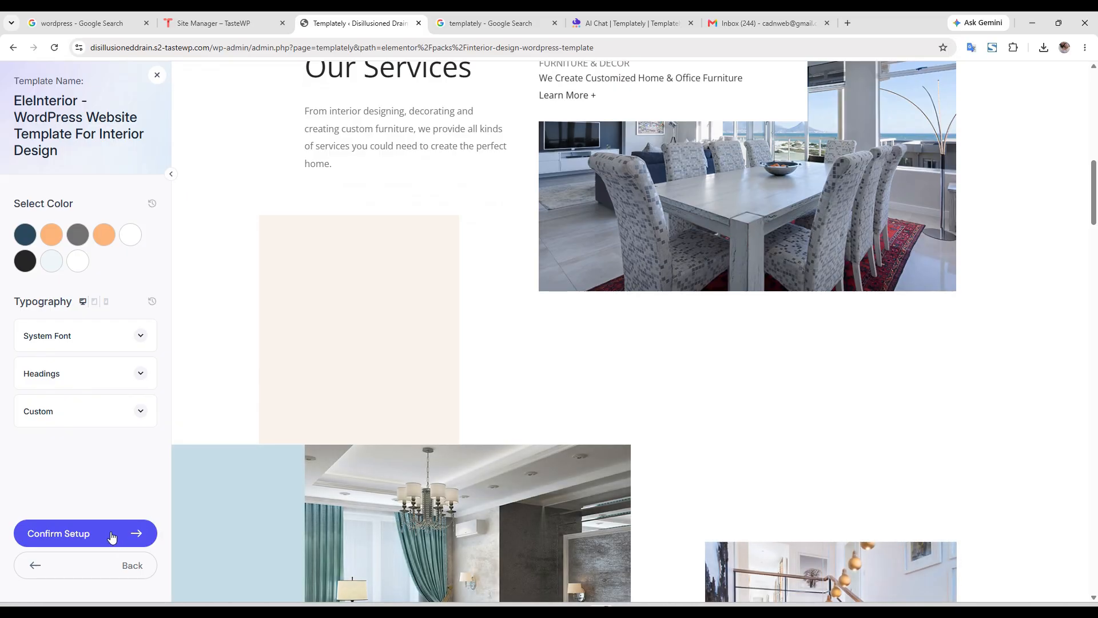
{"action": "left_click", "coordinate": [111, 532]}
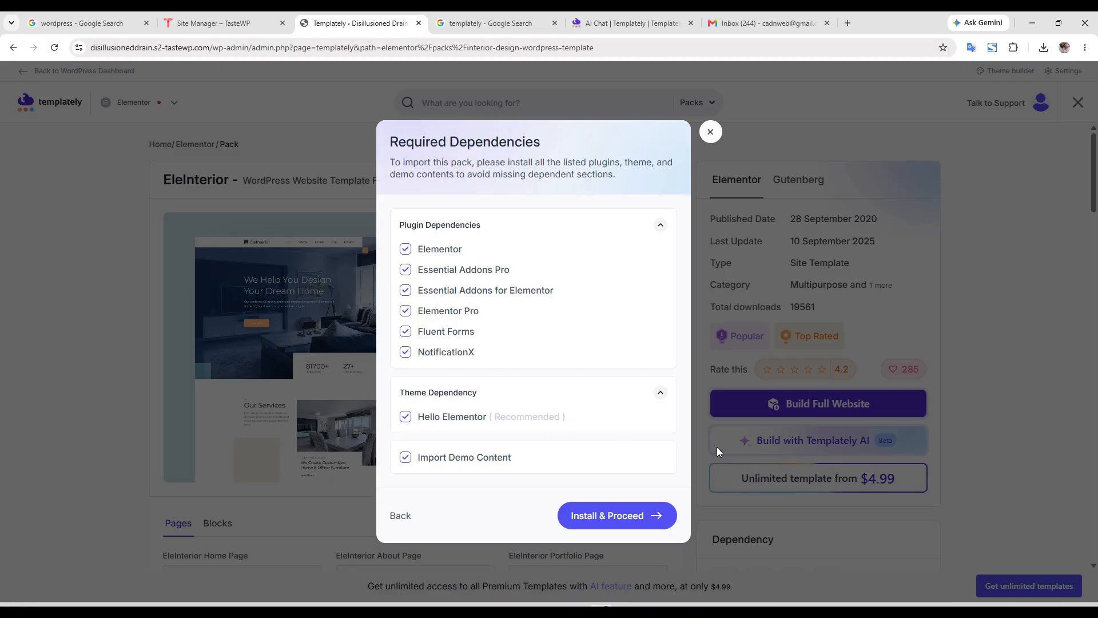
{"action": "left_click", "coordinate": [650, 511]}
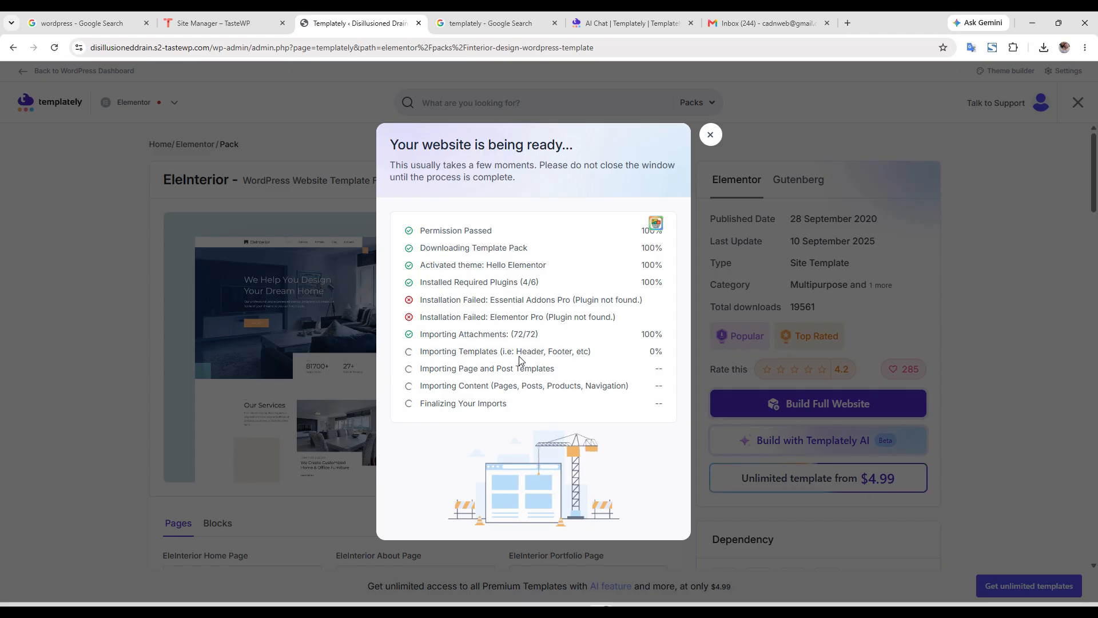
- Search Google for "pro elements" in a new tab and download the plugin from proelements.org
{"action": "left_click", "coordinate": [848, 22]}
{"action": "type", "text": "pro"}
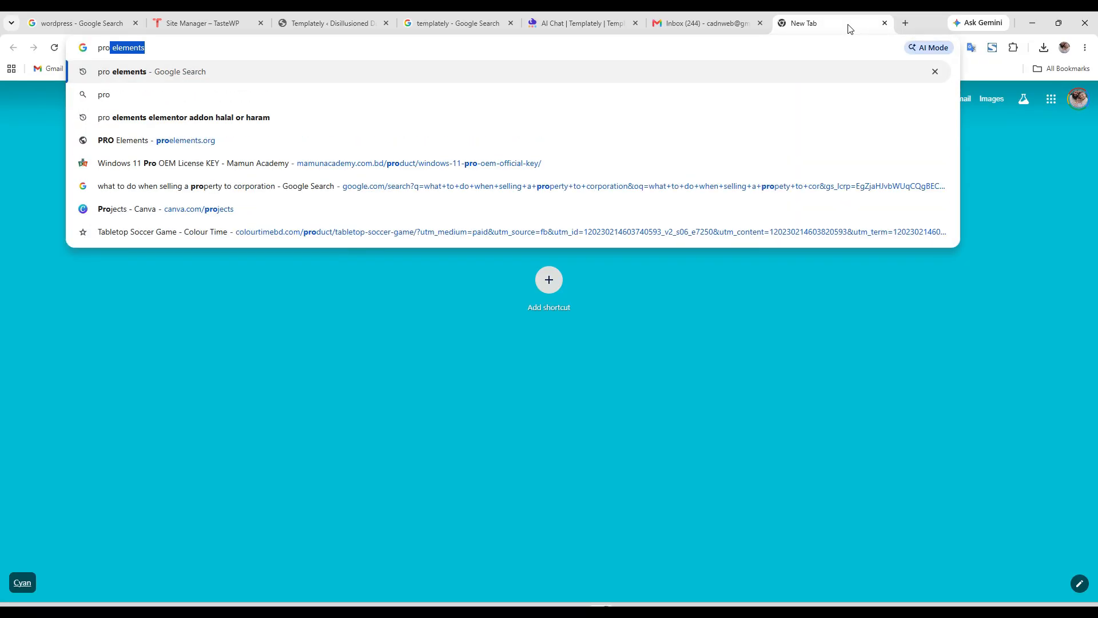
{"action": "key", "text": "Return"}
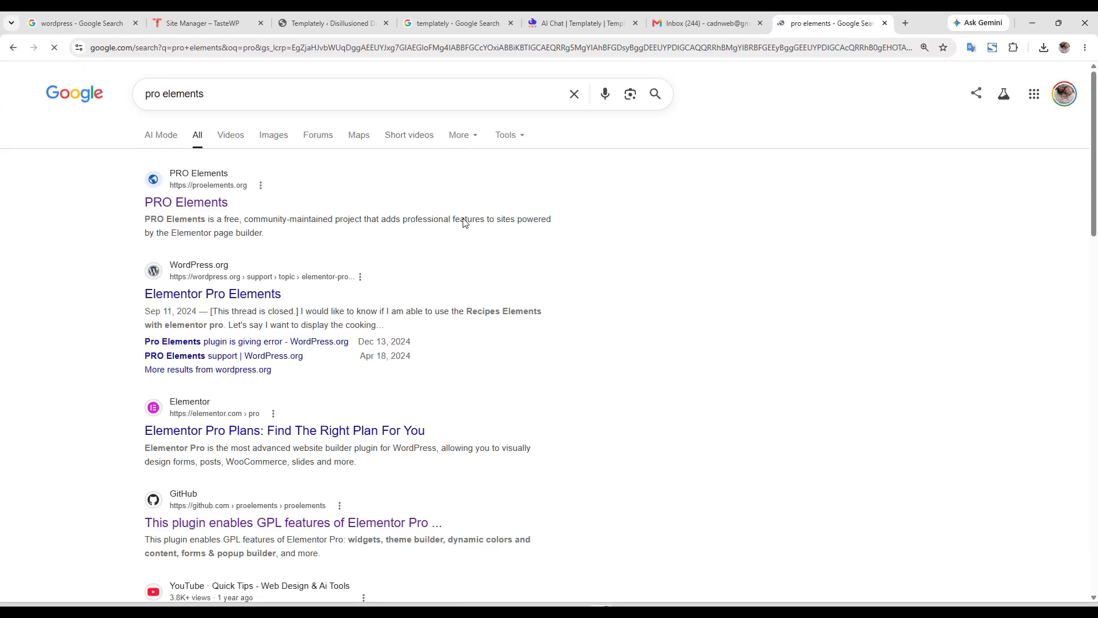
{"action": "right_click", "coordinate": [211, 200]}
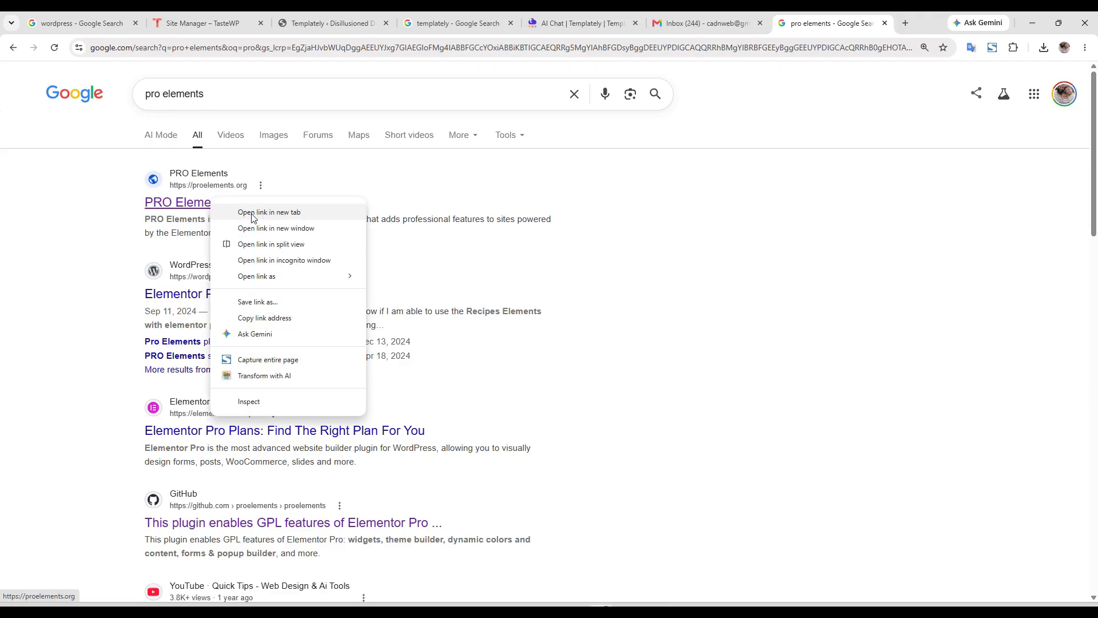
{"action": "left_click", "coordinate": [167, 208]}
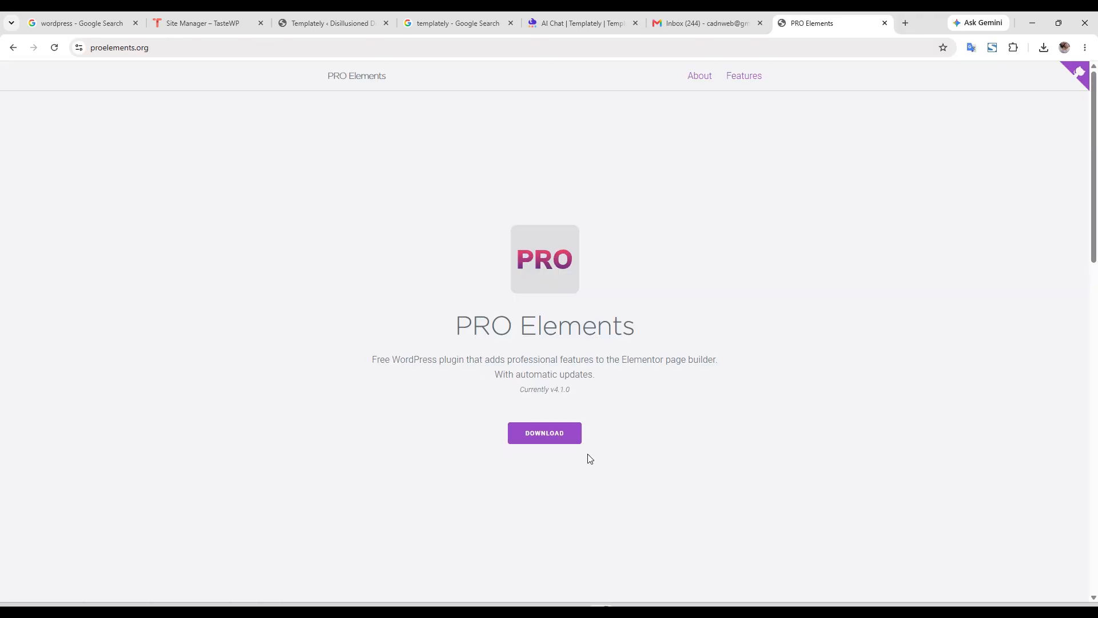
{"action": "left_click", "coordinate": [560, 437]}
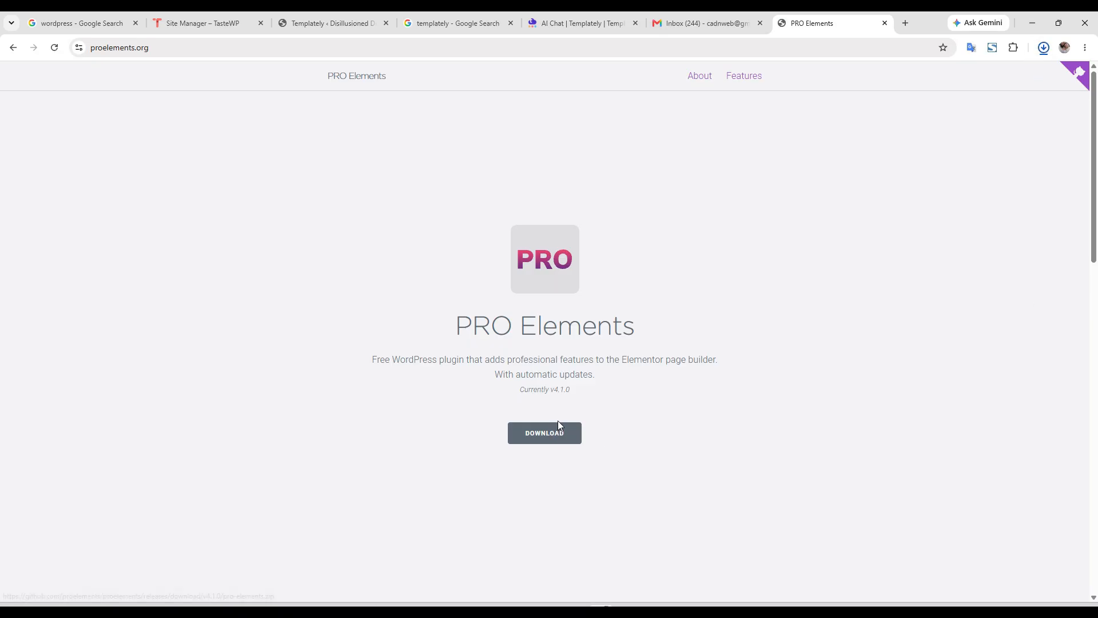
- Examine the imported EleInterior home page, including its header, hero banner and services section
{"action": "left_click", "coordinate": [646, 580]}
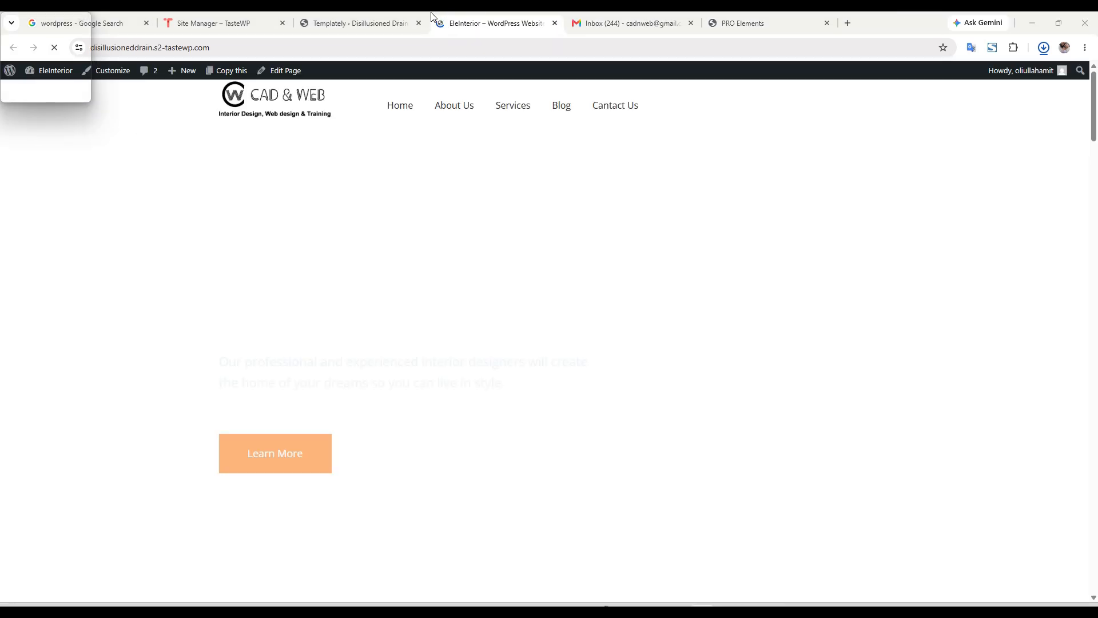
{"action": "scroll", "coordinate": [467, 175], "scroll_direction": "down", "scroll_amount": 4}
{"action": "scroll", "coordinate": [473, 193], "scroll_direction": "down", "scroll_amount": 9}
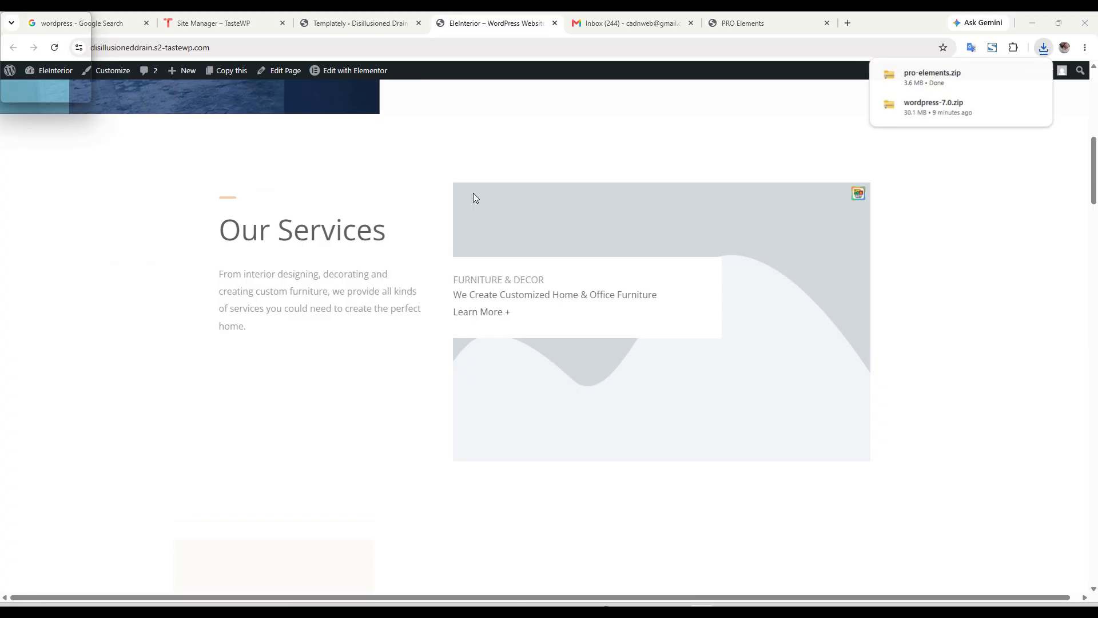
{"action": "scroll", "coordinate": [641, 216], "scroll_direction": "up", "scroll_amount": 3}
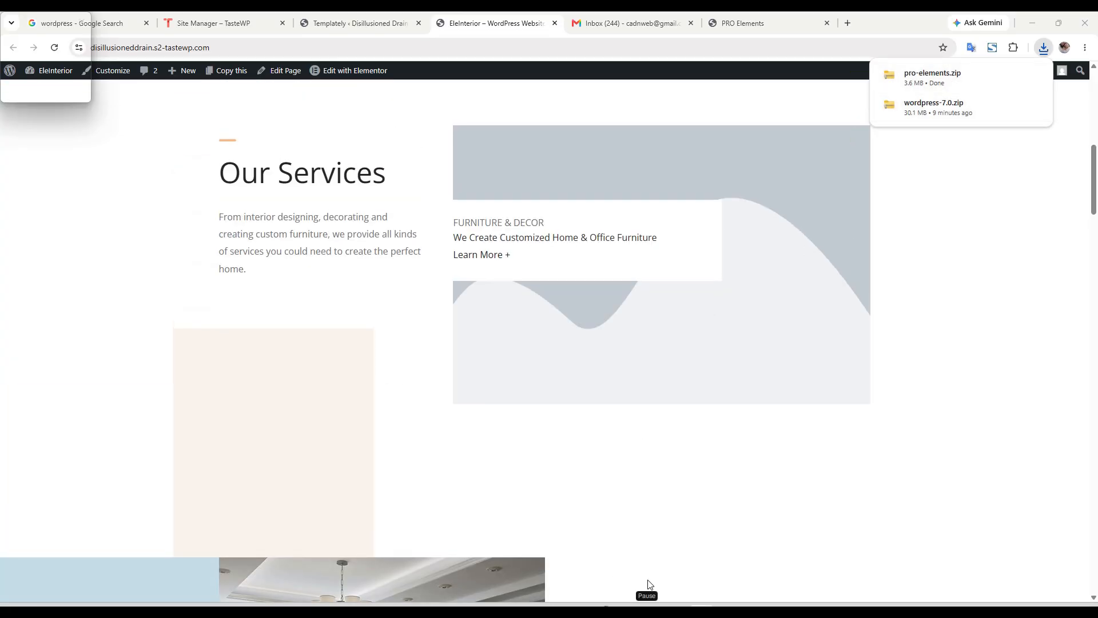
{"action": "scroll", "coordinate": [532, 277], "scroll_direction": "down", "scroll_amount": 7}
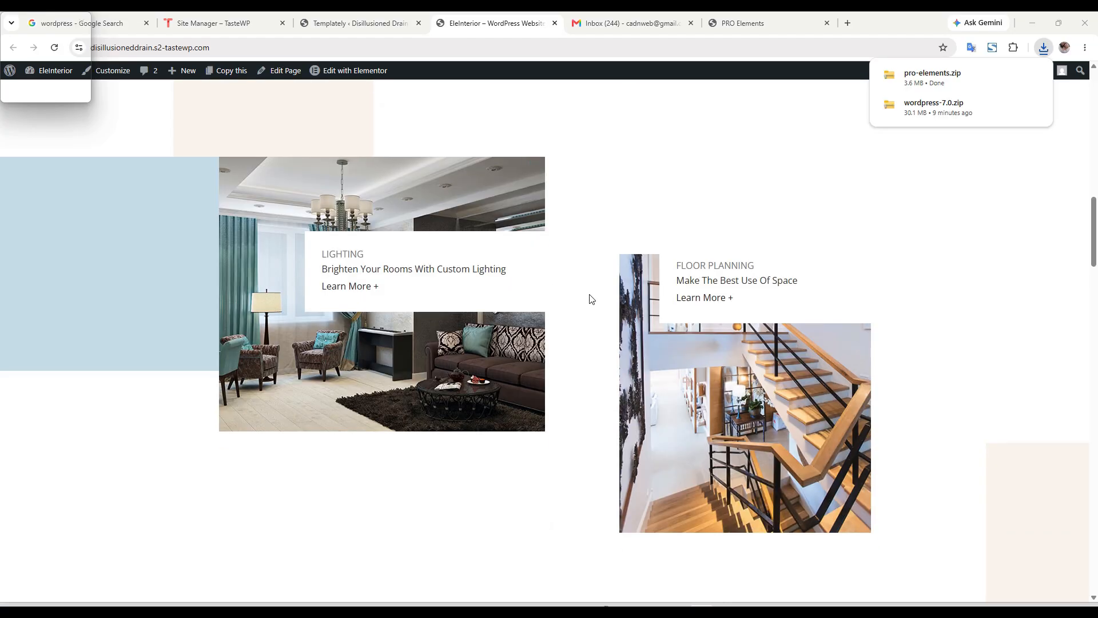
{"action": "scroll", "coordinate": [591, 298], "scroll_direction": "down", "scroll_amount": 4}
{"action": "scroll", "coordinate": [691, 321], "scroll_direction": "up", "scroll_amount": 15}
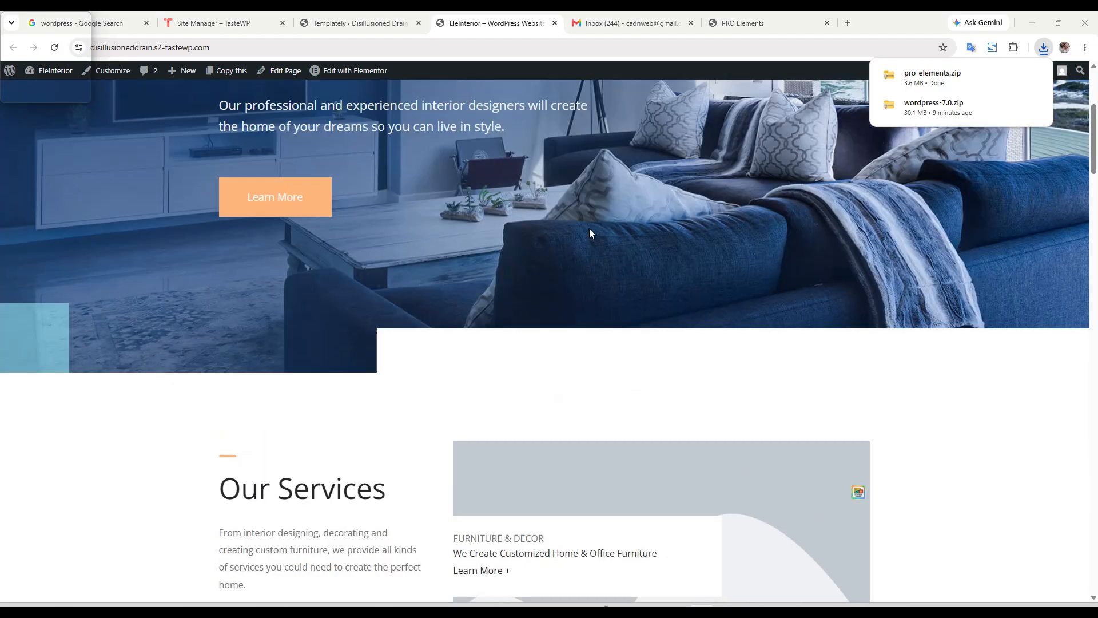
{"action": "scroll", "coordinate": [590, 233], "scroll_direction": "up", "scroll_amount": 5}
{"action": "mouse_move", "coordinate": [341, 79]}
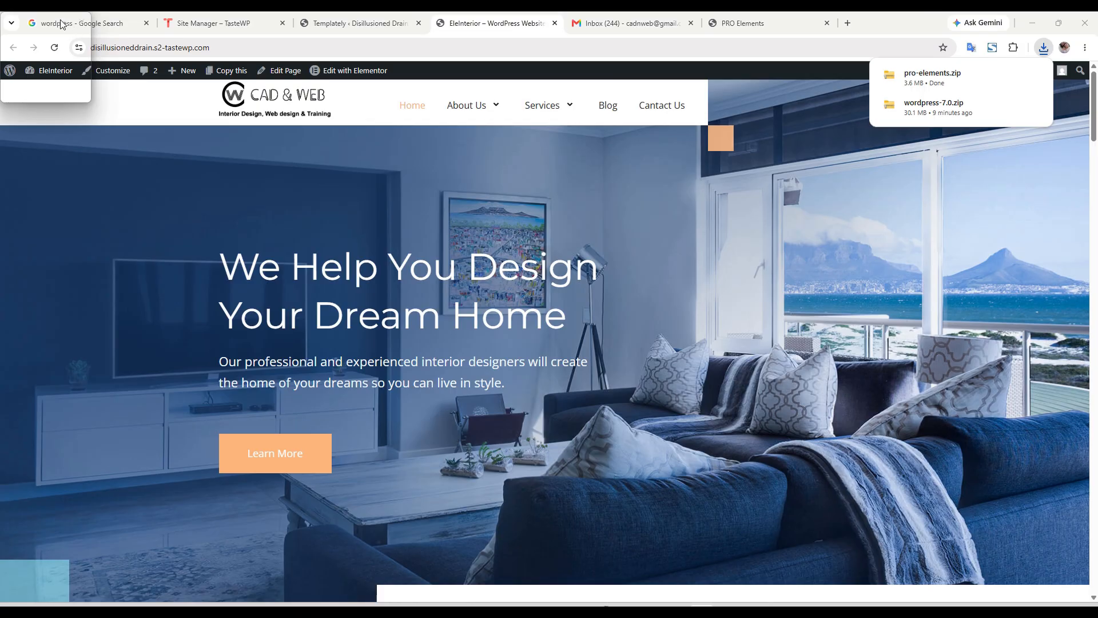
- Open the site customizer and leave it, go to the site's plugin management page and dismiss the backup prompt
{"action": "left_click", "coordinate": [115, 76]}
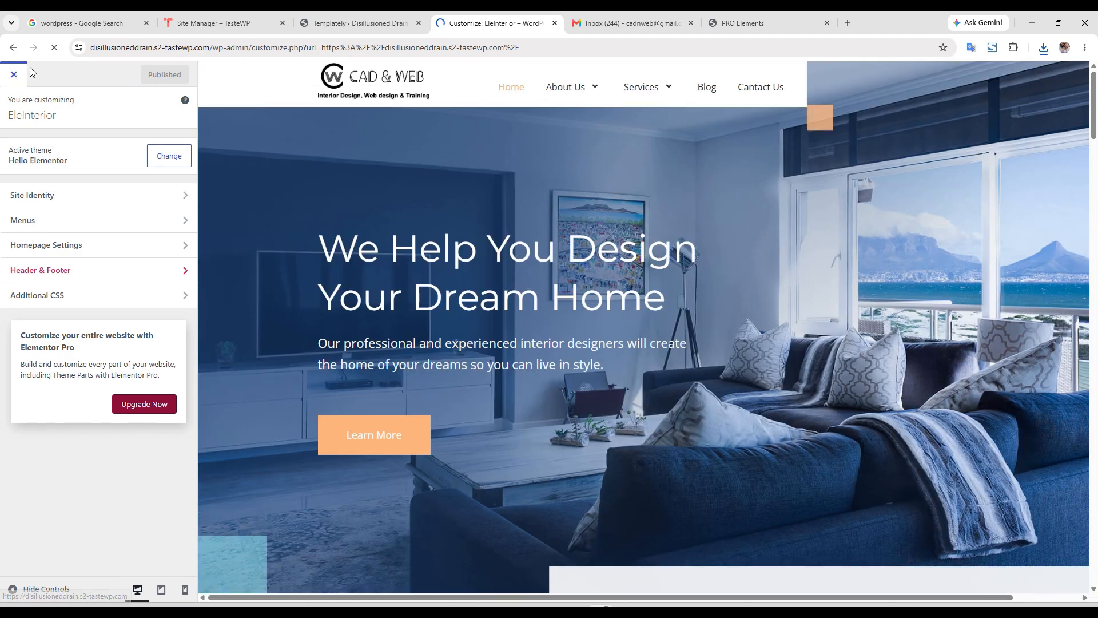
{"action": "left_click", "coordinate": [14, 75]}
{"action": "mouse_move", "coordinate": [32, 72]}
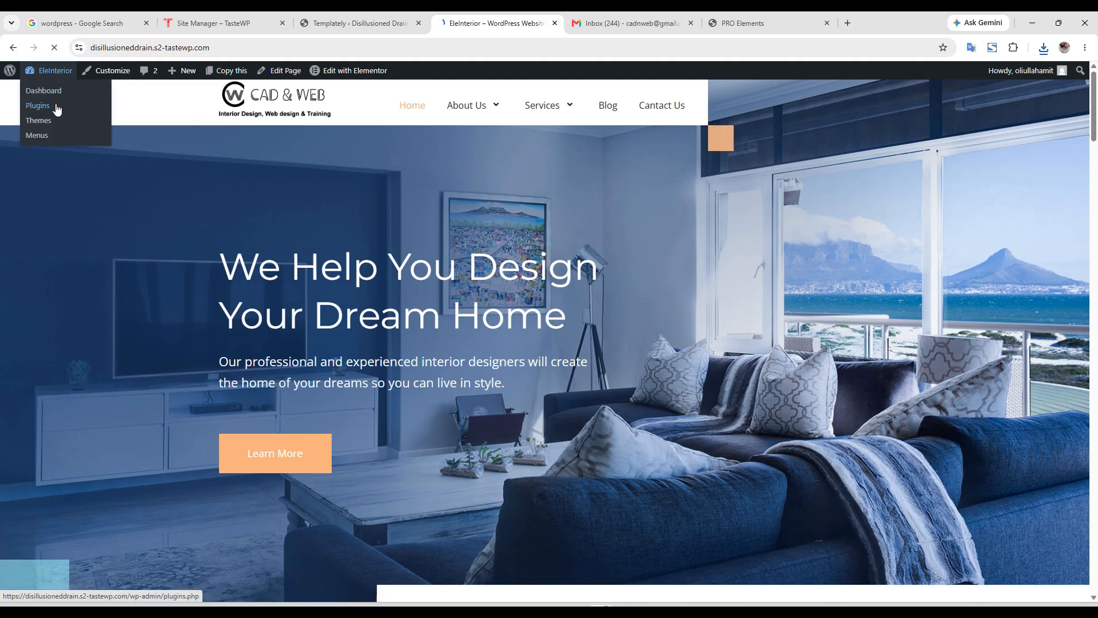
{"action": "left_click", "coordinate": [56, 107]}
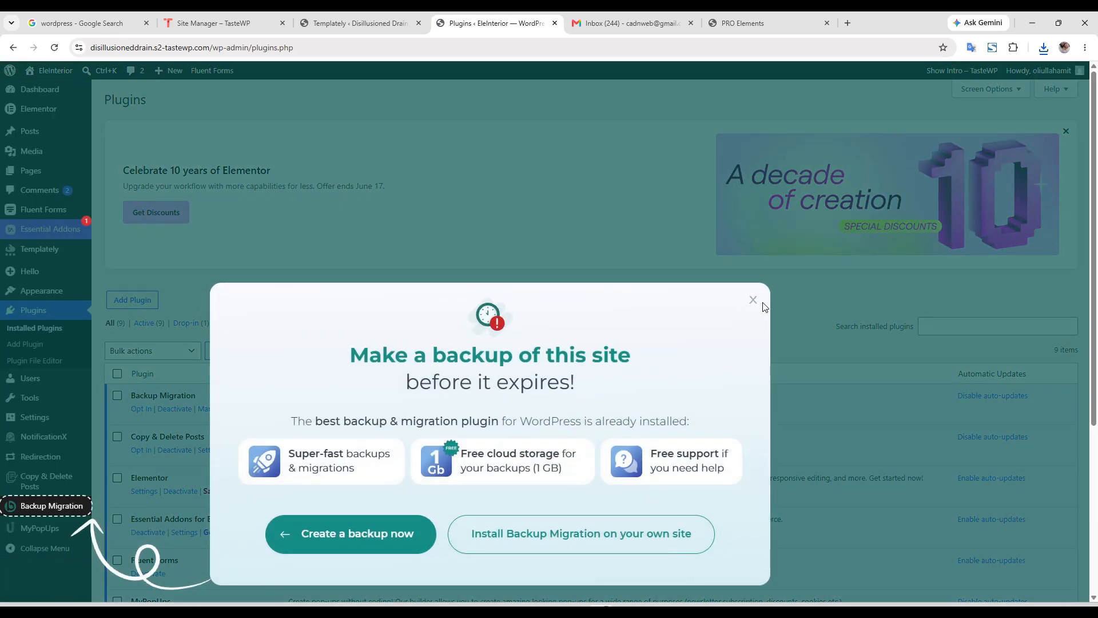
{"action": "left_click", "coordinate": [754, 301]}
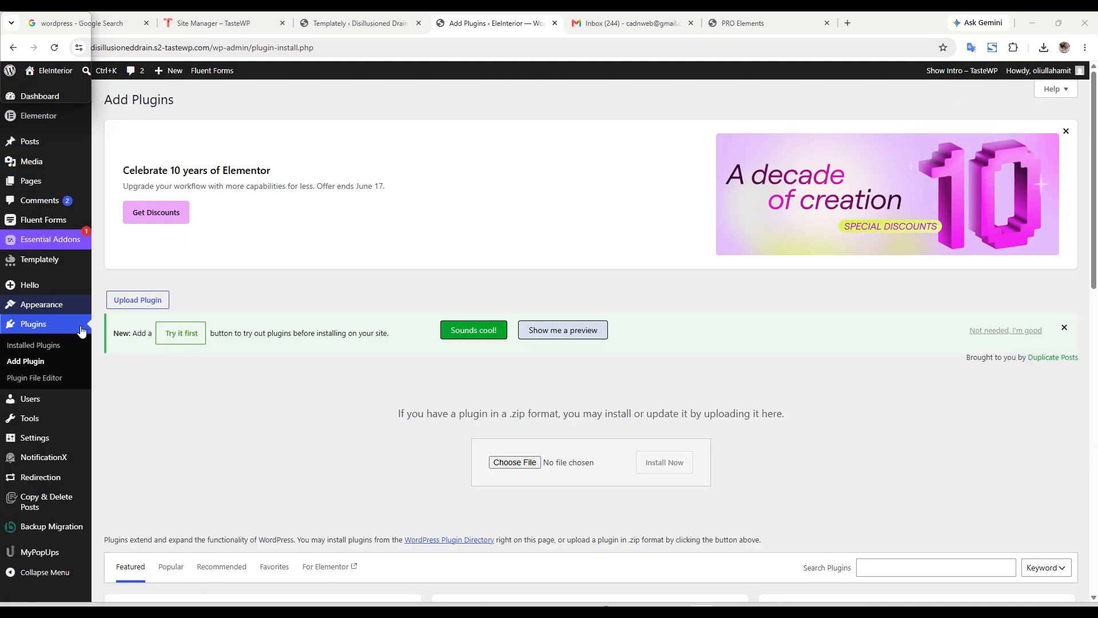
- Start adding a plugin by upload and choose pro-elements.zip from the Downloads folder
{"action": "left_click", "coordinate": [28, 327]}
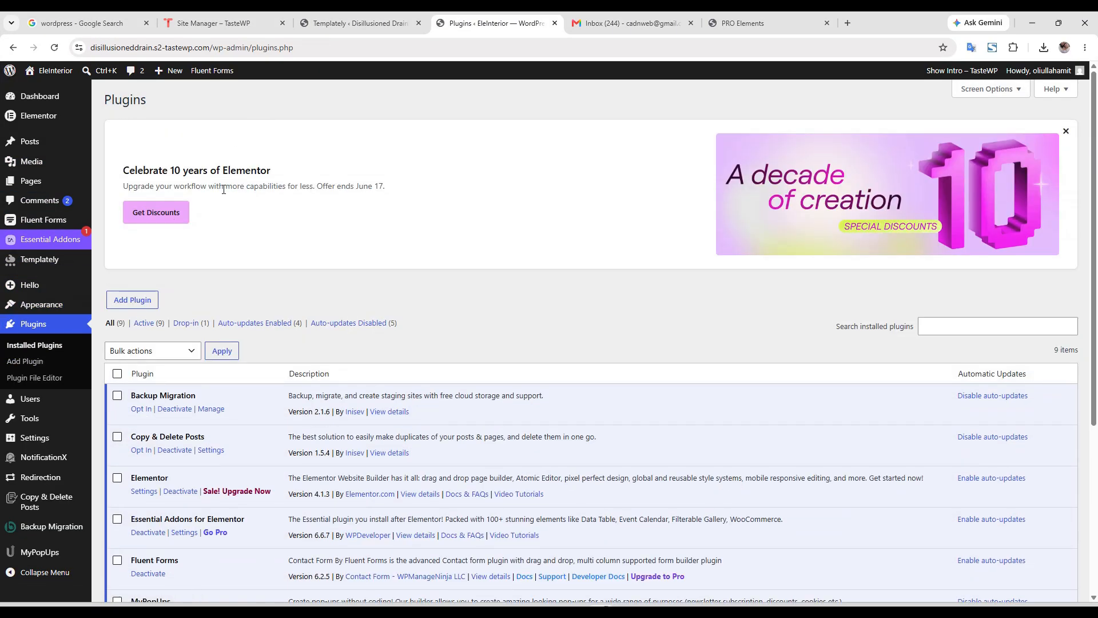
{"action": "left_click", "coordinate": [127, 301]}
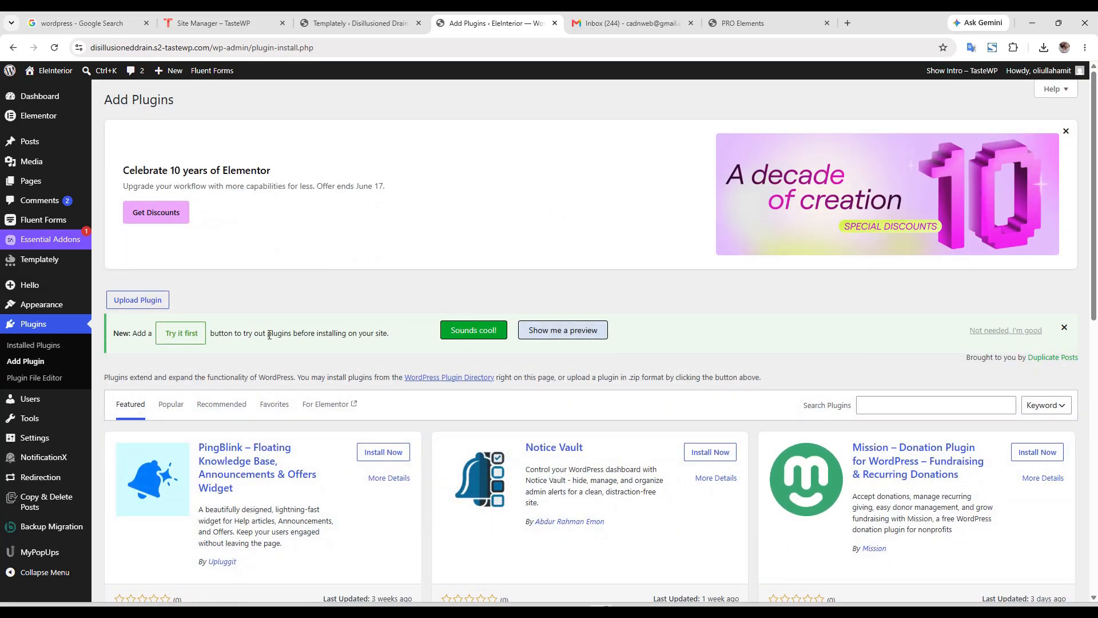
{"action": "left_click", "coordinate": [130, 307]}
{"action": "left_click", "coordinate": [530, 467]}
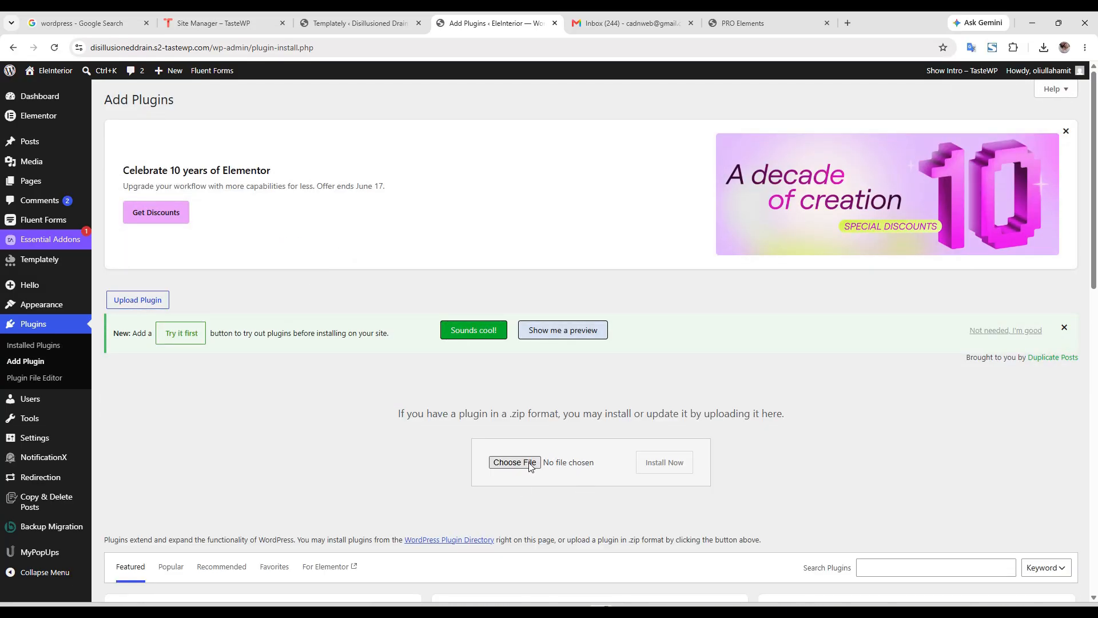
{"action": "scroll", "coordinate": [635, 329], "scroll_direction": "up", "scroll_amount": 5}
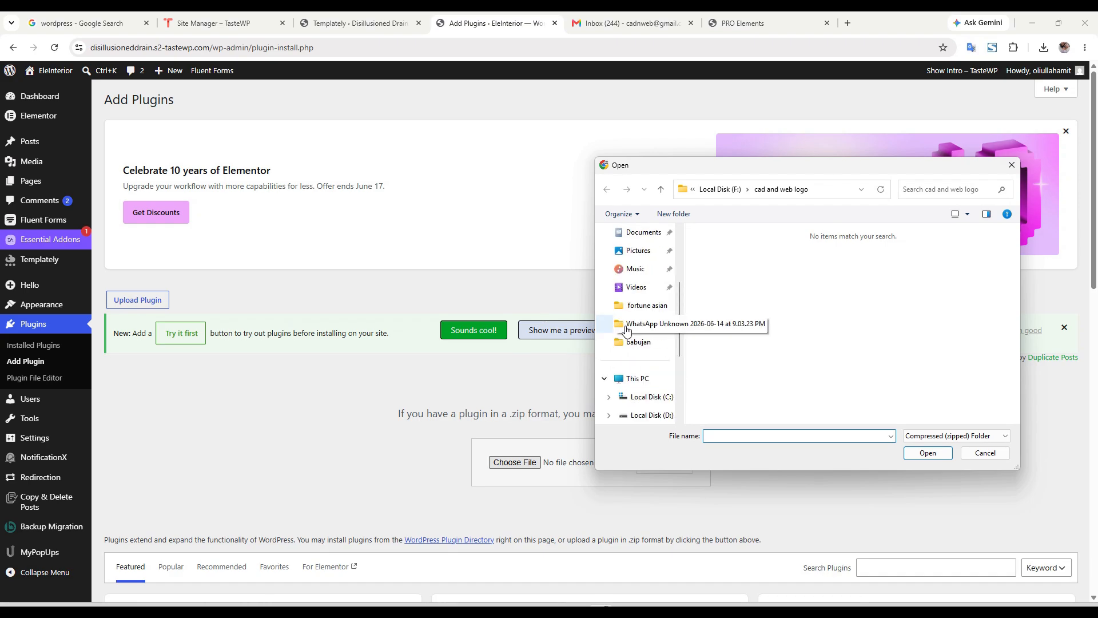
{"action": "left_click", "coordinate": [641, 327]}
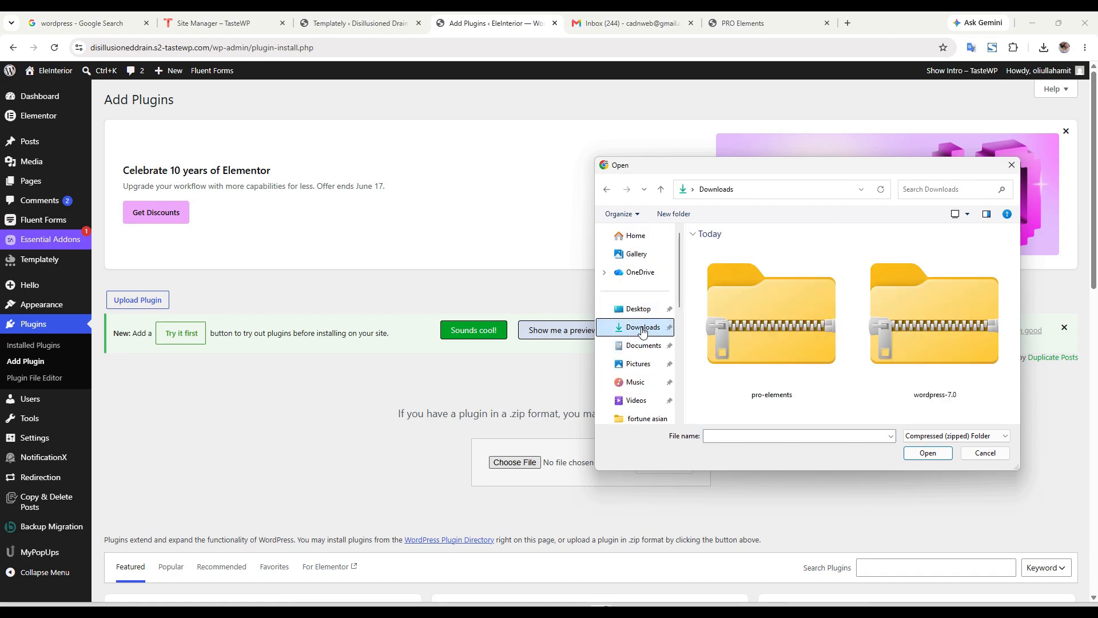
{"action": "double_click", "coordinate": [785, 310]}
- Install the plugin from the chosen pro-elements.zip file
{"action": "scroll", "coordinate": [609, 399], "scroll_direction": "down", "scroll_amount": 4}
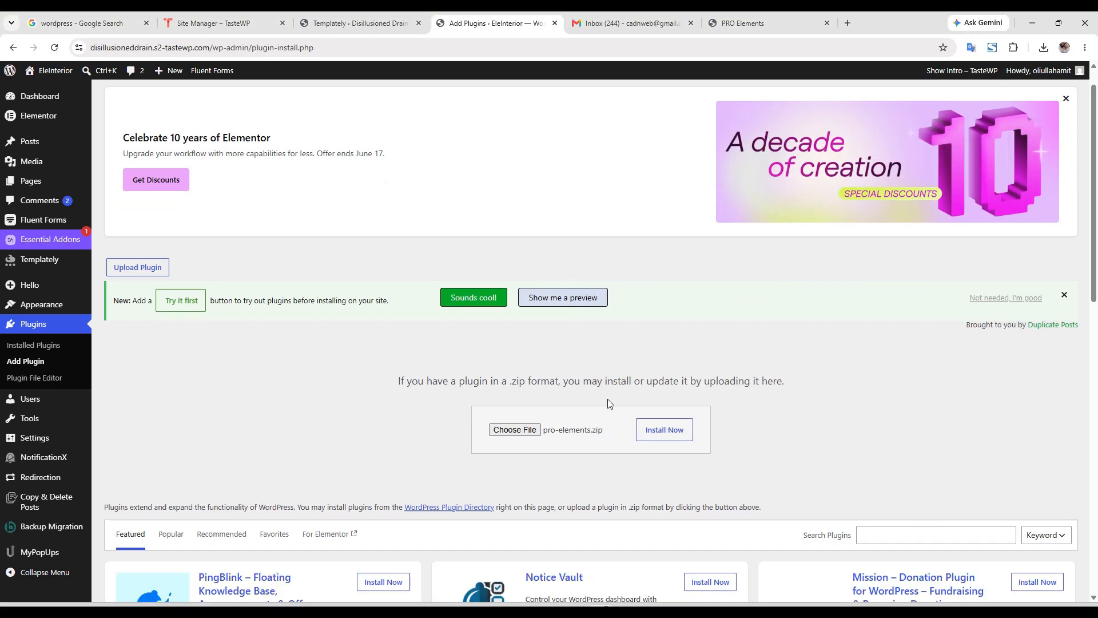
{"action": "scroll", "coordinate": [610, 399], "scroll_direction": "down", "scroll_amount": 6}
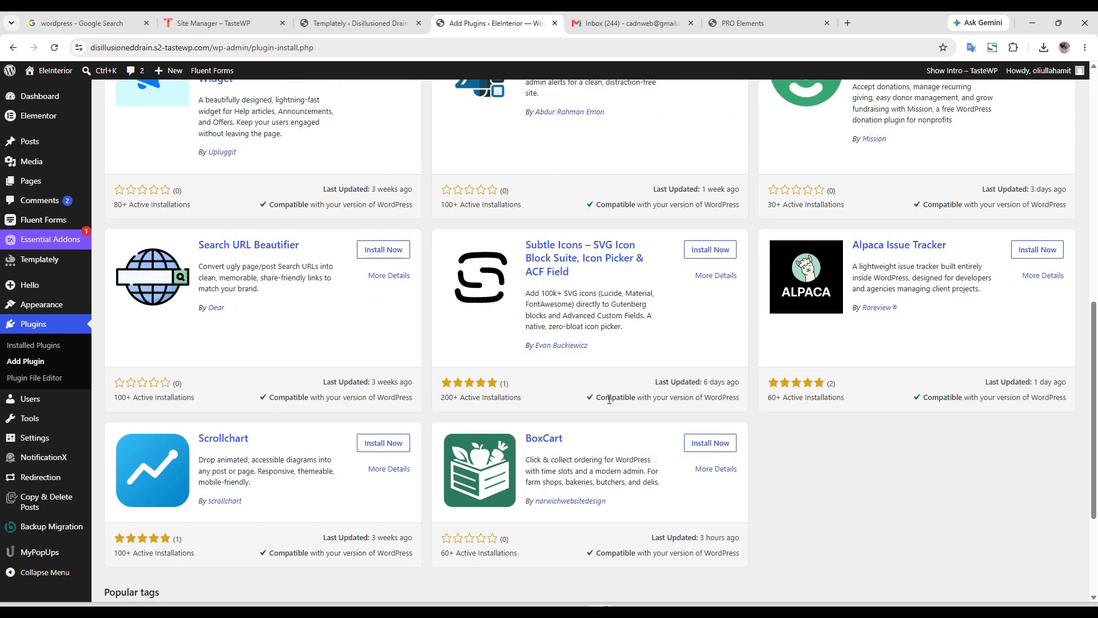
{"action": "scroll", "coordinate": [609, 399], "scroll_direction": "down", "scroll_amount": 3}
{"action": "scroll", "coordinate": [197, 404], "scroll_direction": "up", "scroll_amount": 4}
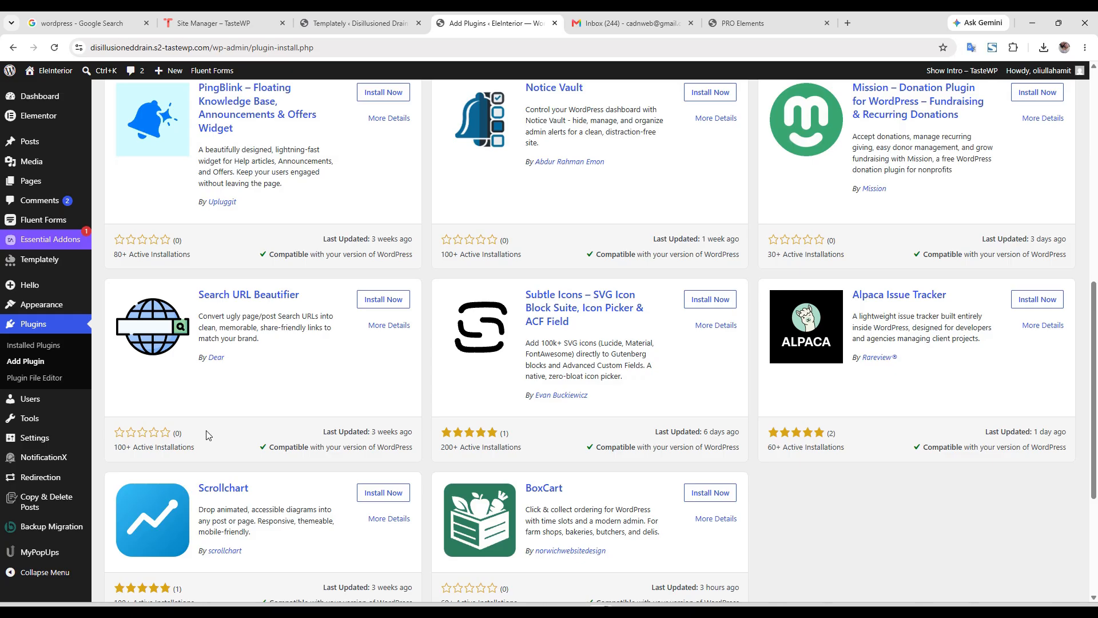
{"action": "scroll", "coordinate": [209, 440], "scroll_direction": "up", "scroll_amount": 5}
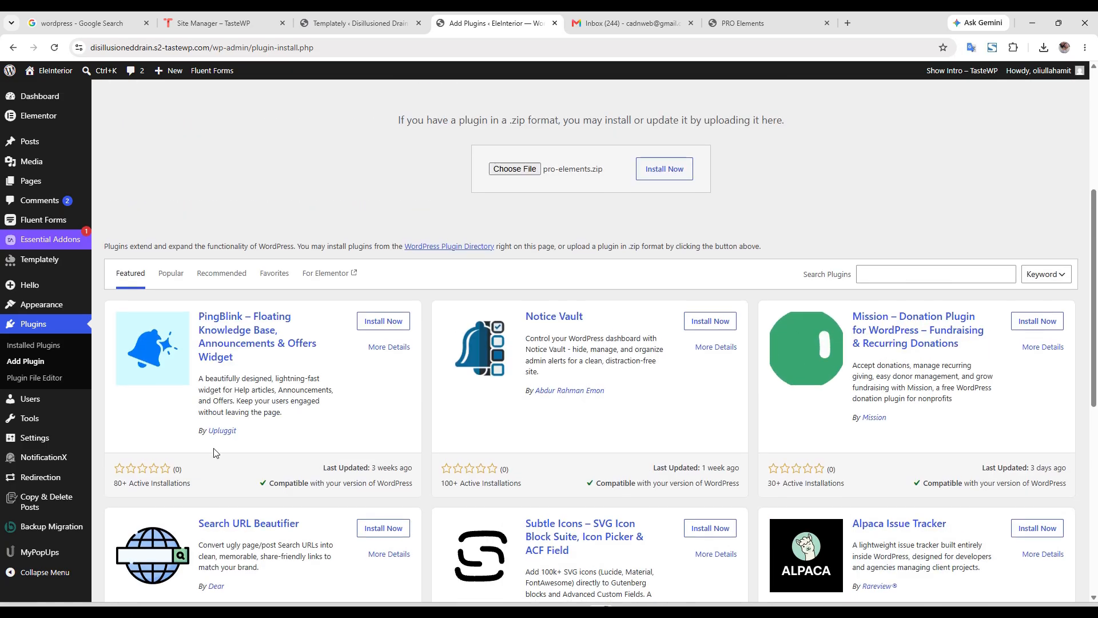
{"action": "left_click", "coordinate": [676, 232]}
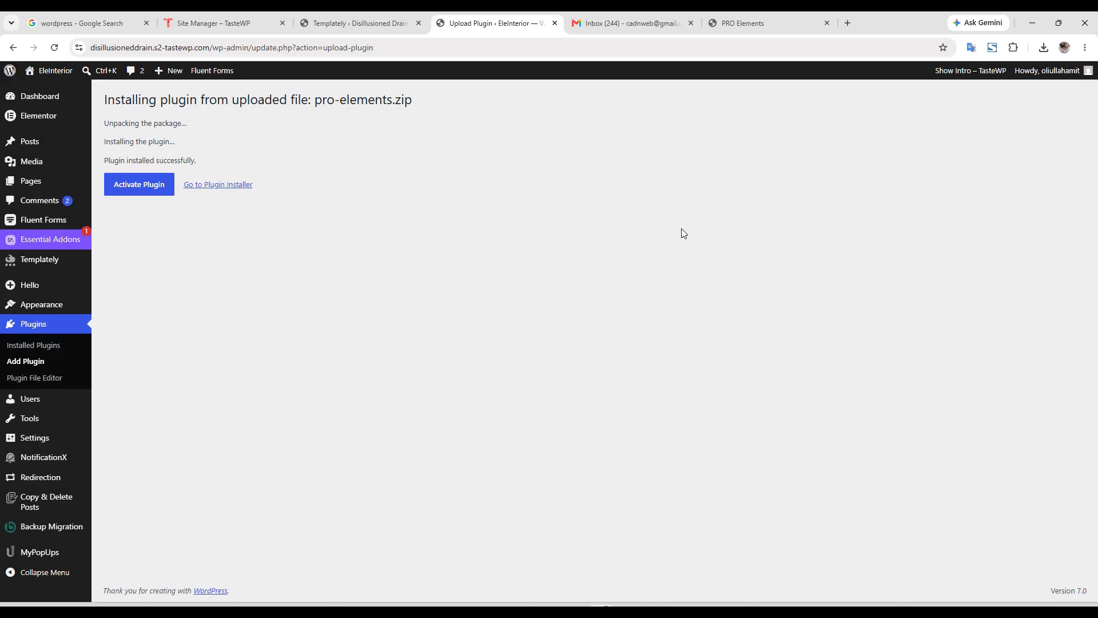
- Activate the PRO Elements plugin and open the customizer from the live home page
{"action": "left_click", "coordinate": [127, 194]}
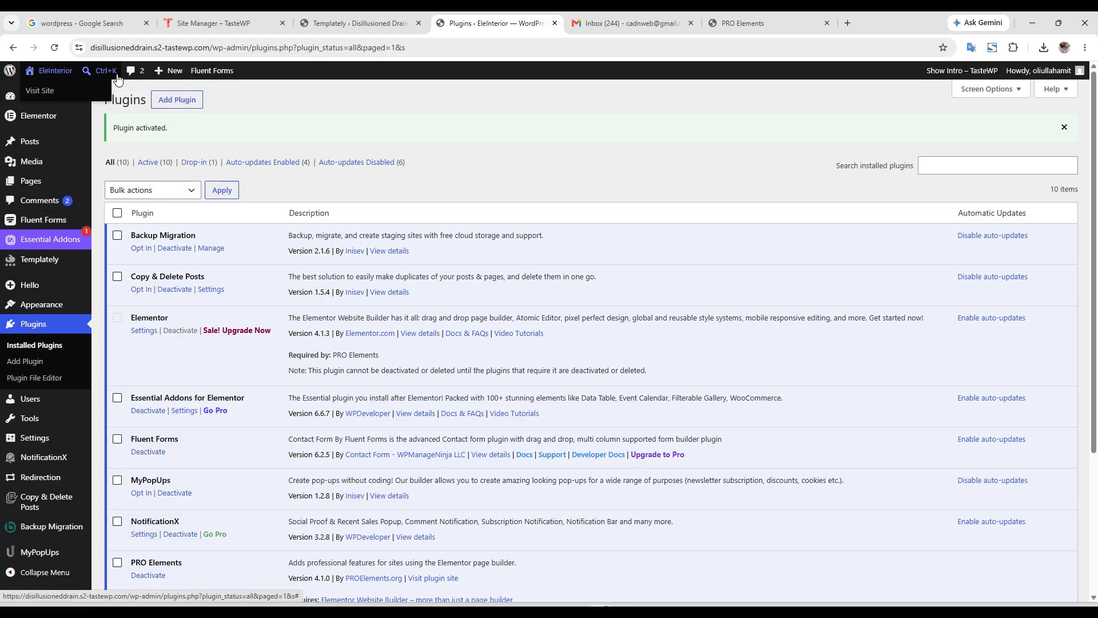
{"action": "mouse_move", "coordinate": [34, 78]}
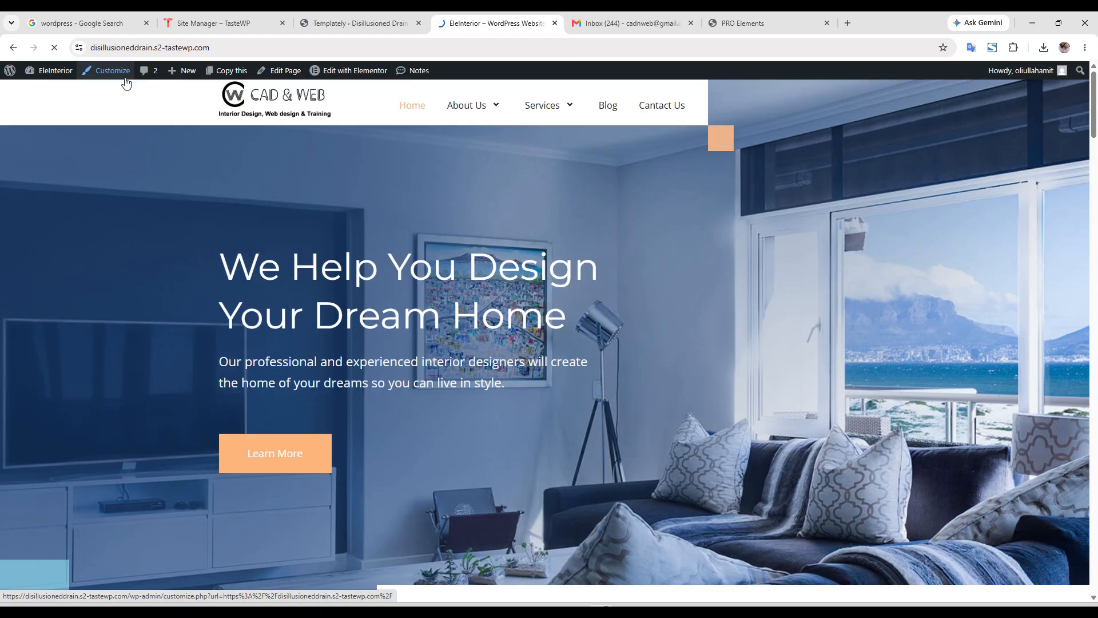
{"action": "left_click", "coordinate": [125, 81]}
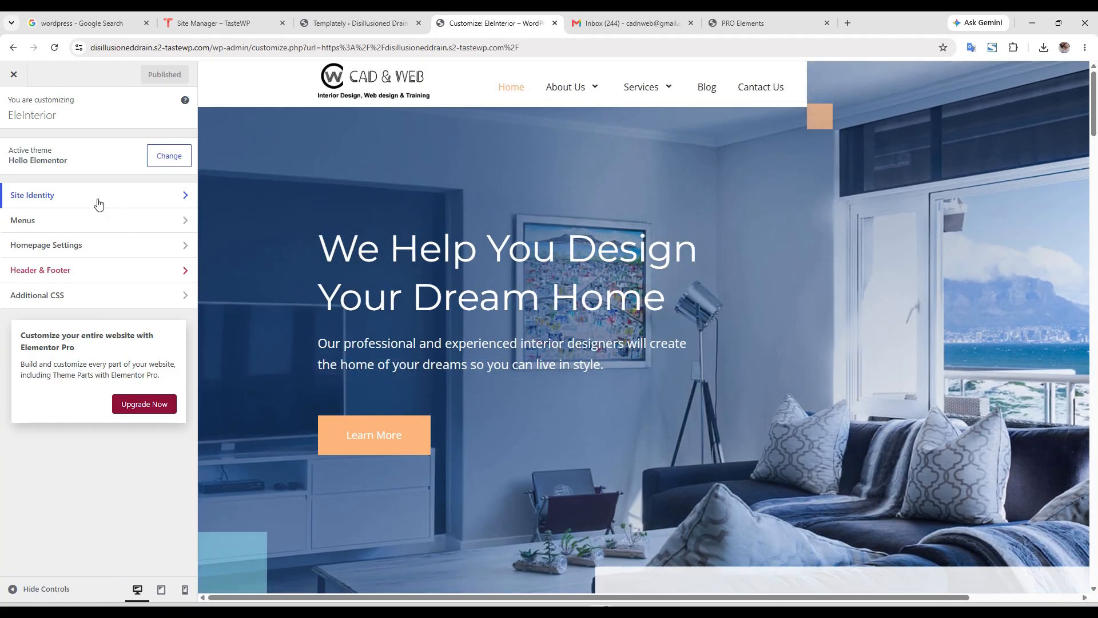
- In Site Identity, set the site title to Cad & Web and the tagline to Interior Design, Web Design & Training
{"action": "left_click", "coordinate": [98, 204]}
{"action": "left_click_drag", "start_coordinate": [95, 282], "coordinate": [4, 255]}
{"action": "type", "text": "Cad & Web"}
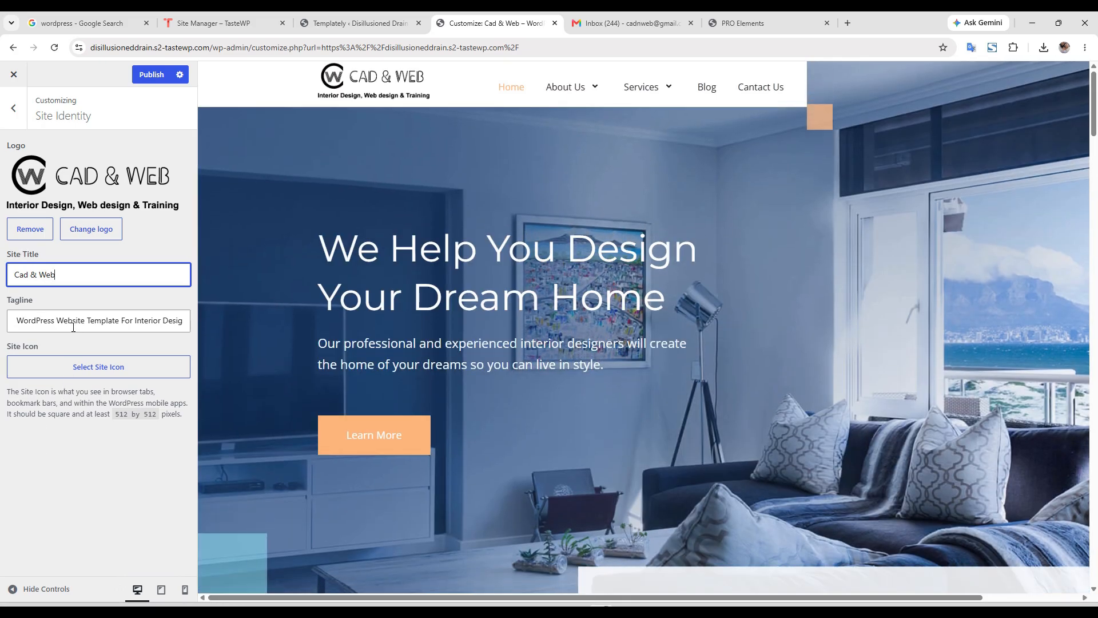
{"action": "triple_click", "coordinate": [73, 321]}
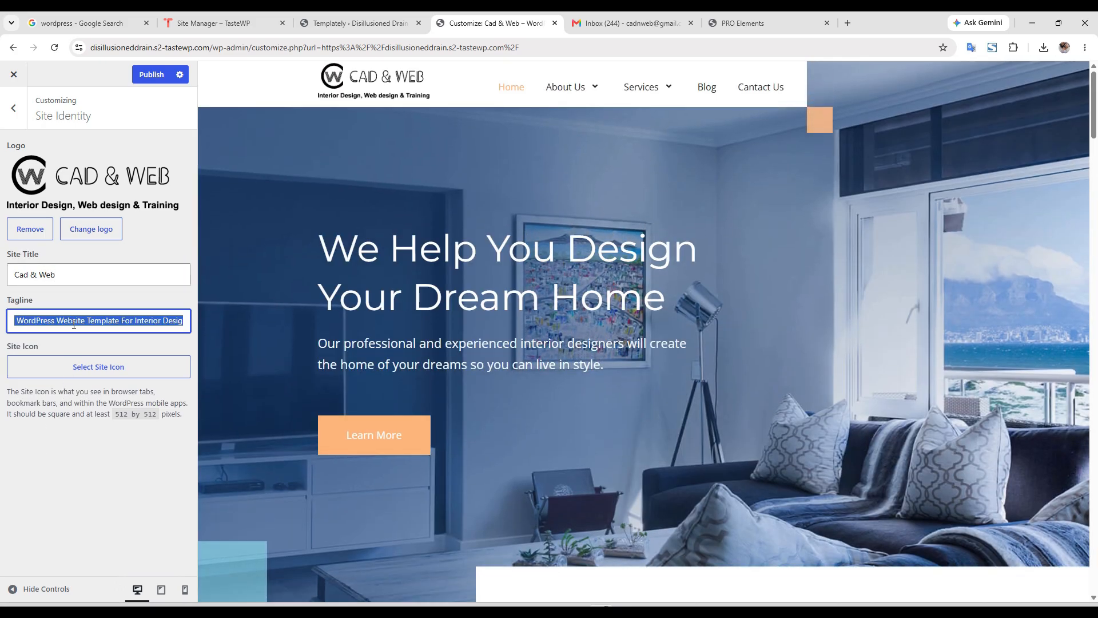
{"action": "type", "text": "Interior De"}
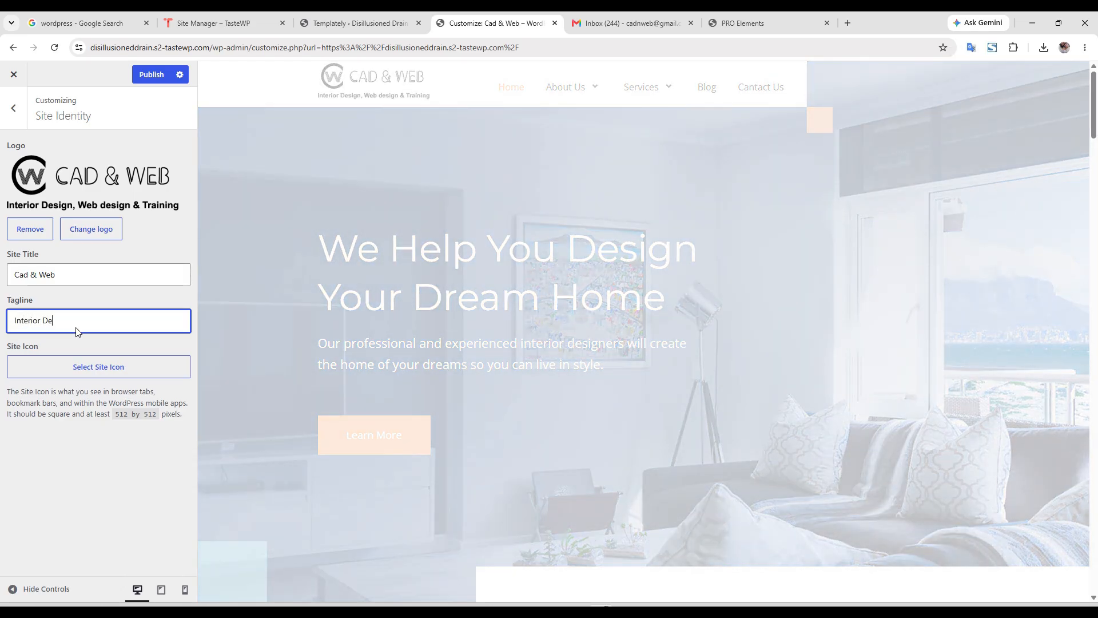
{"action": "type", "text": "sign, Web Design & Training"}
- Set a cropped logo.png from the media library as the site icon and publish the site identity changes
{"action": "left_click", "coordinate": [119, 370]}
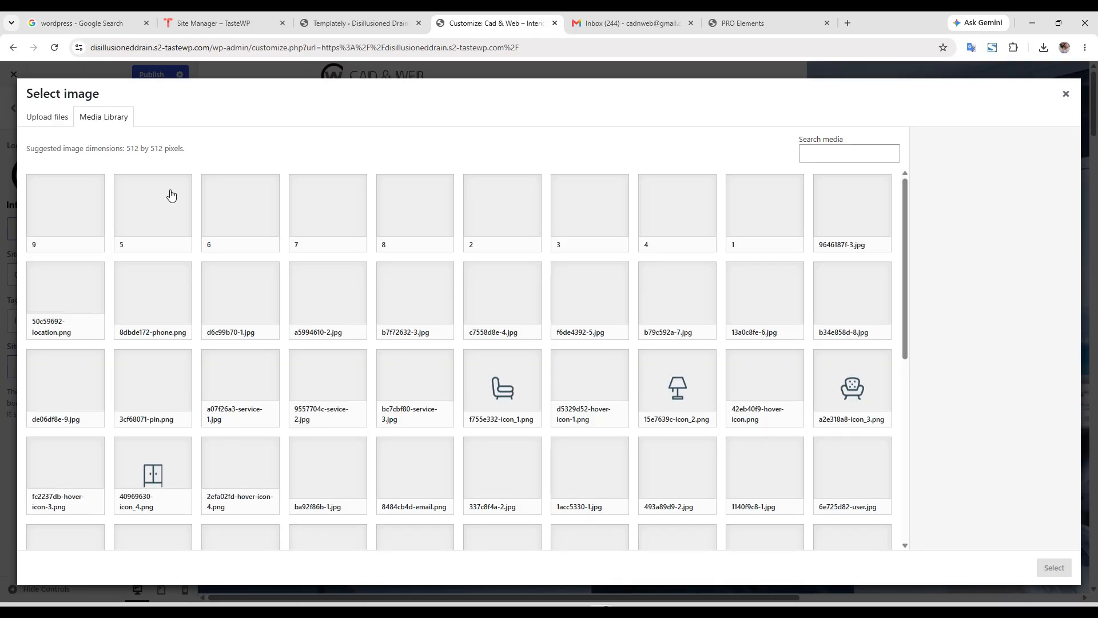
{"action": "left_click", "coordinate": [56, 119]}
{"action": "left_click", "coordinate": [110, 118]}
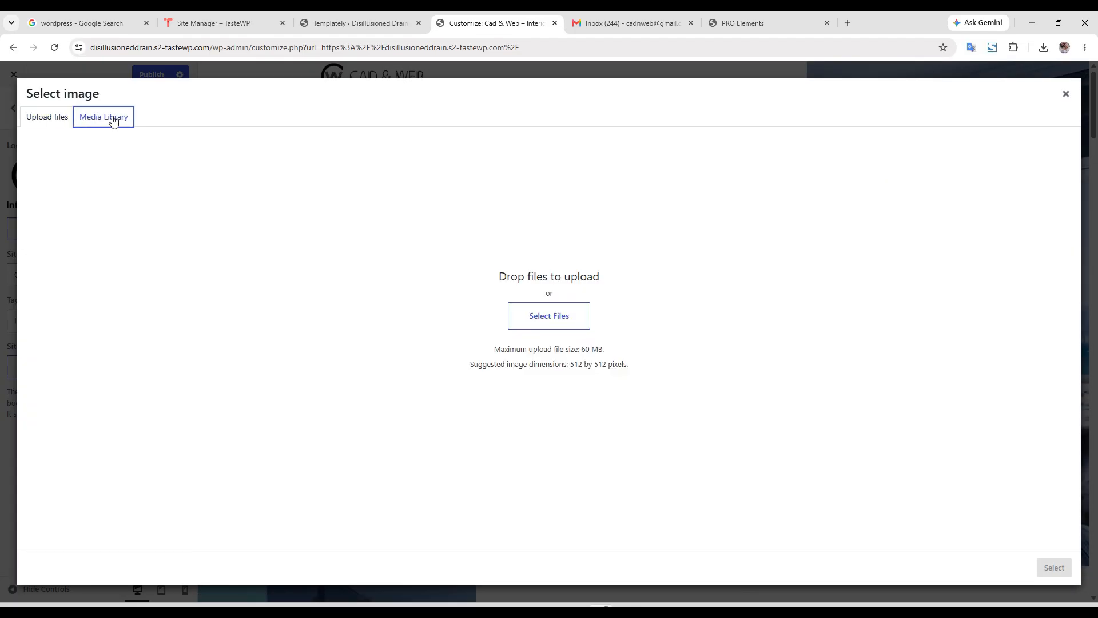
{"action": "scroll", "coordinate": [361, 312], "scroll_direction": "down", "scroll_amount": 6}
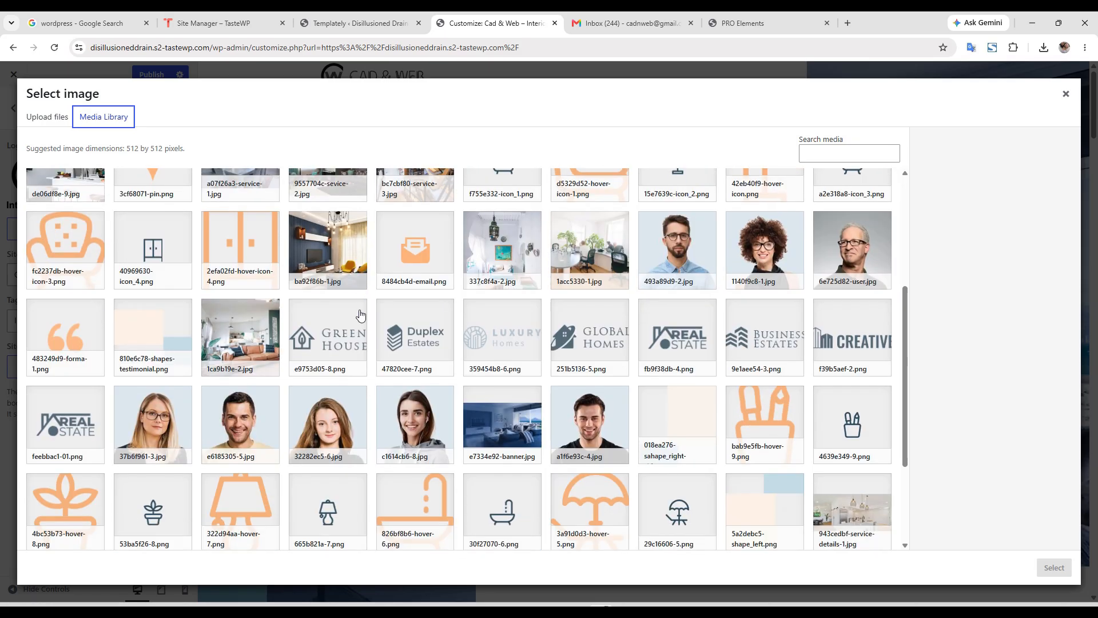
{"action": "scroll", "coordinate": [357, 316], "scroll_direction": "up", "scroll_amount": 2}
{"action": "scroll", "coordinate": [355, 319], "scroll_direction": "up", "scroll_amount": 4}
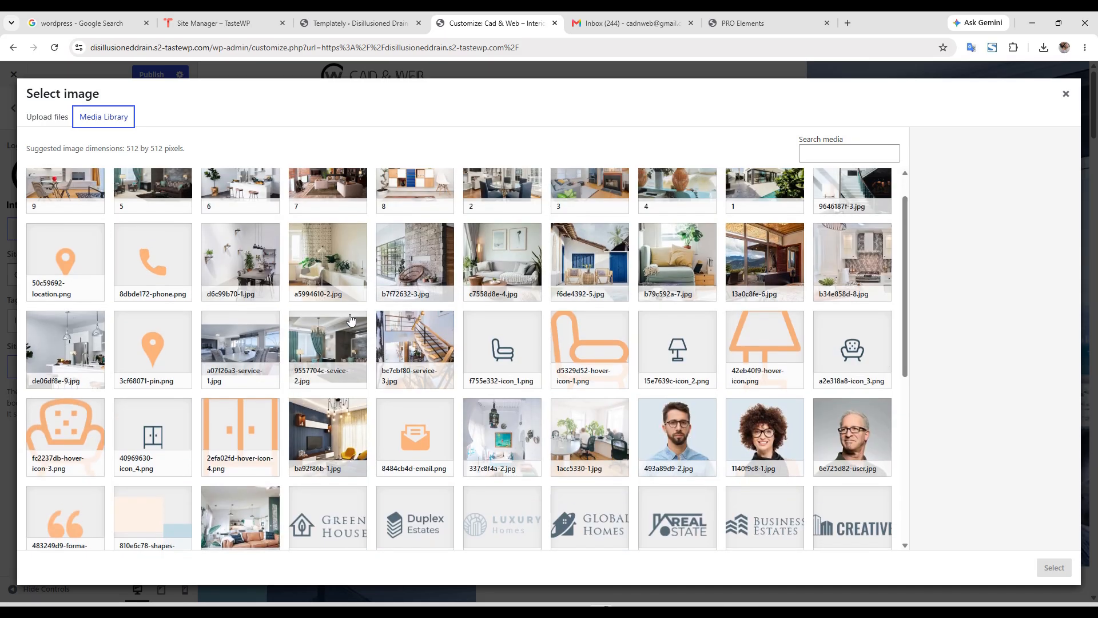
{"action": "scroll", "coordinate": [228, 291], "scroll_direction": "down", "scroll_amount": 6}
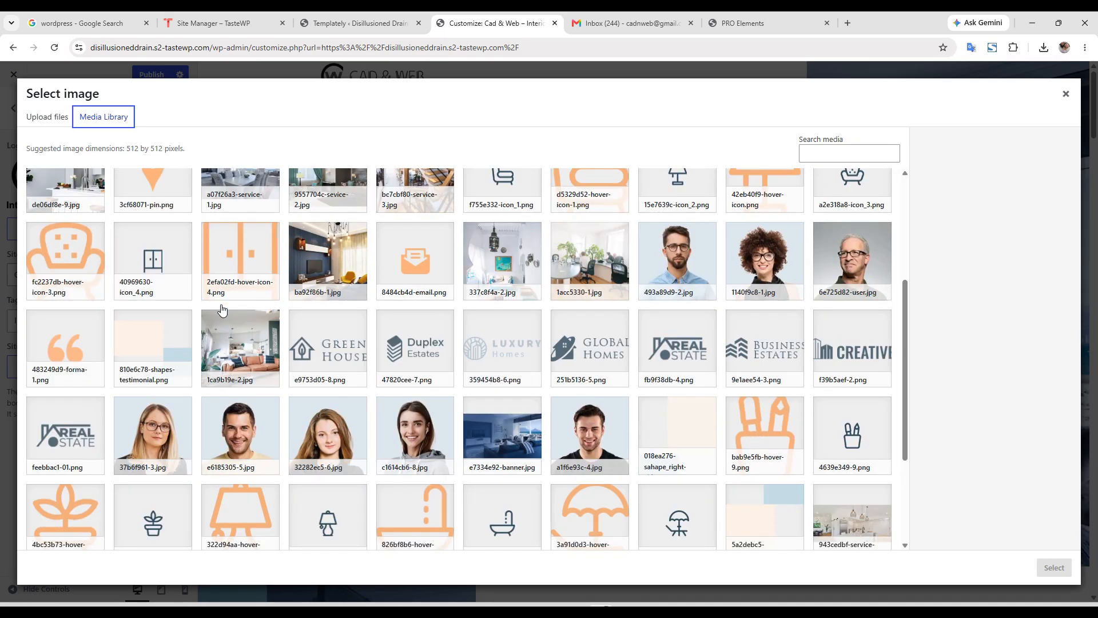
{"action": "left_click", "coordinate": [473, 539]}
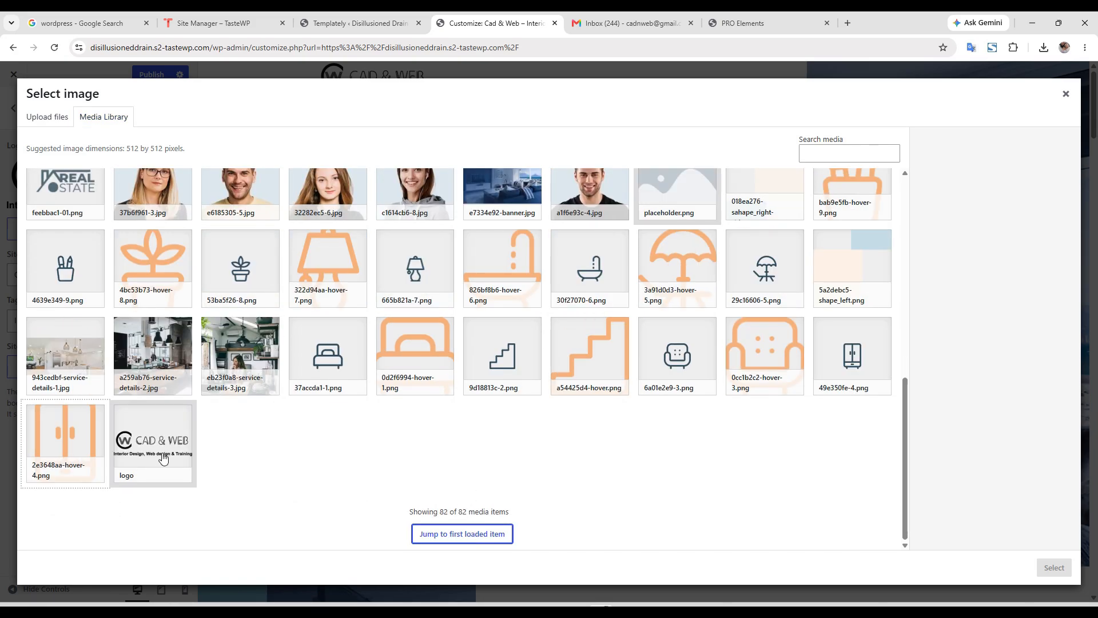
{"action": "left_click", "coordinate": [164, 458]}
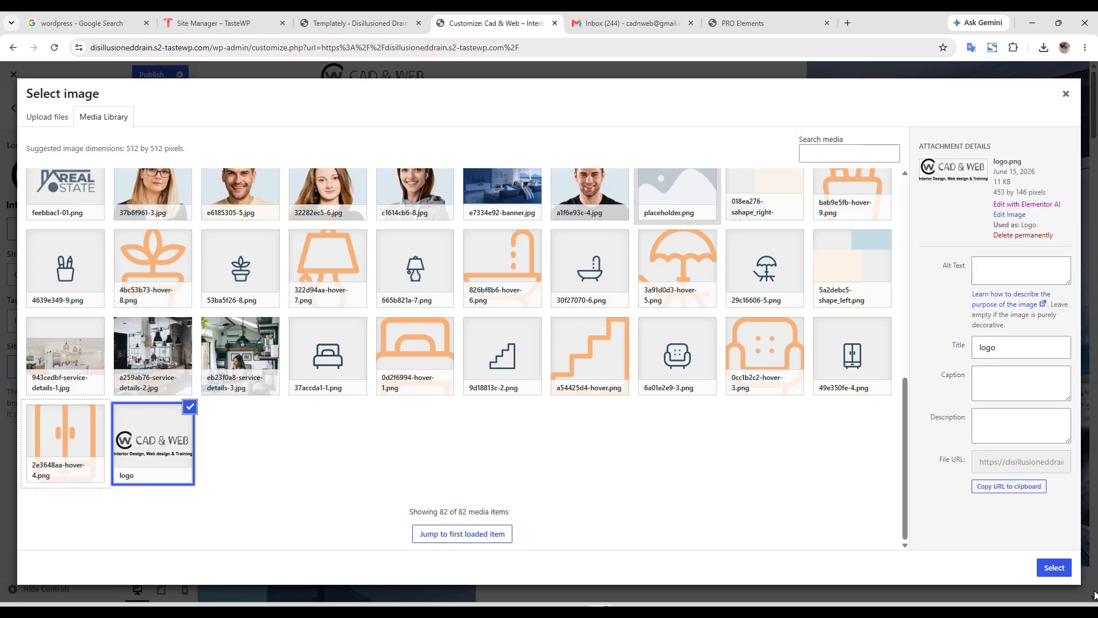
{"action": "left_click", "coordinate": [1055, 567]}
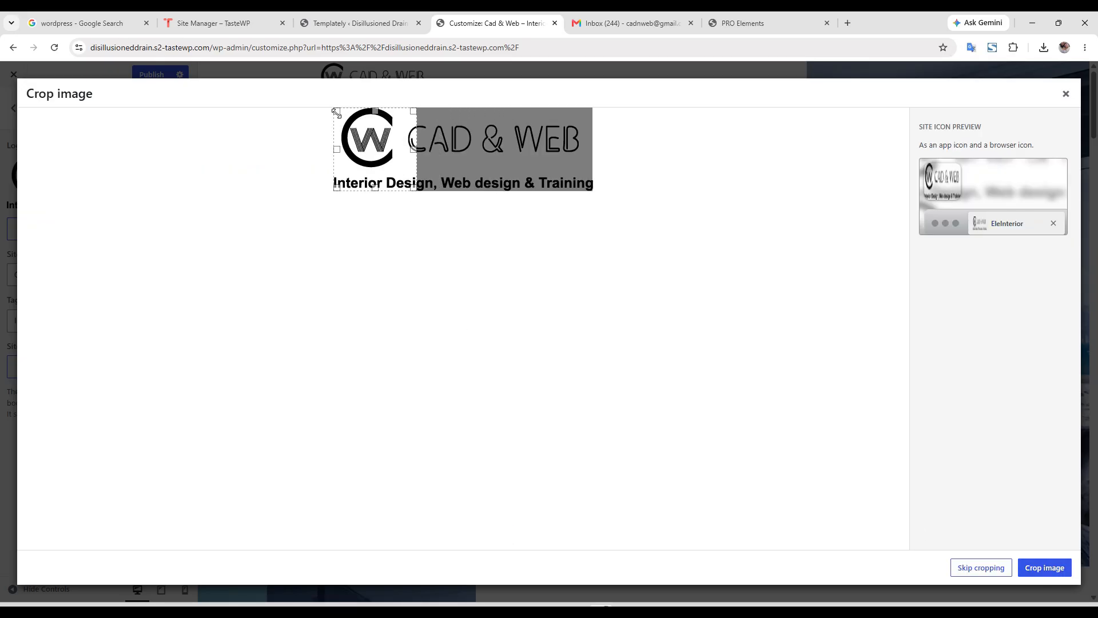
{"action": "left_click", "coordinate": [1034, 566]}
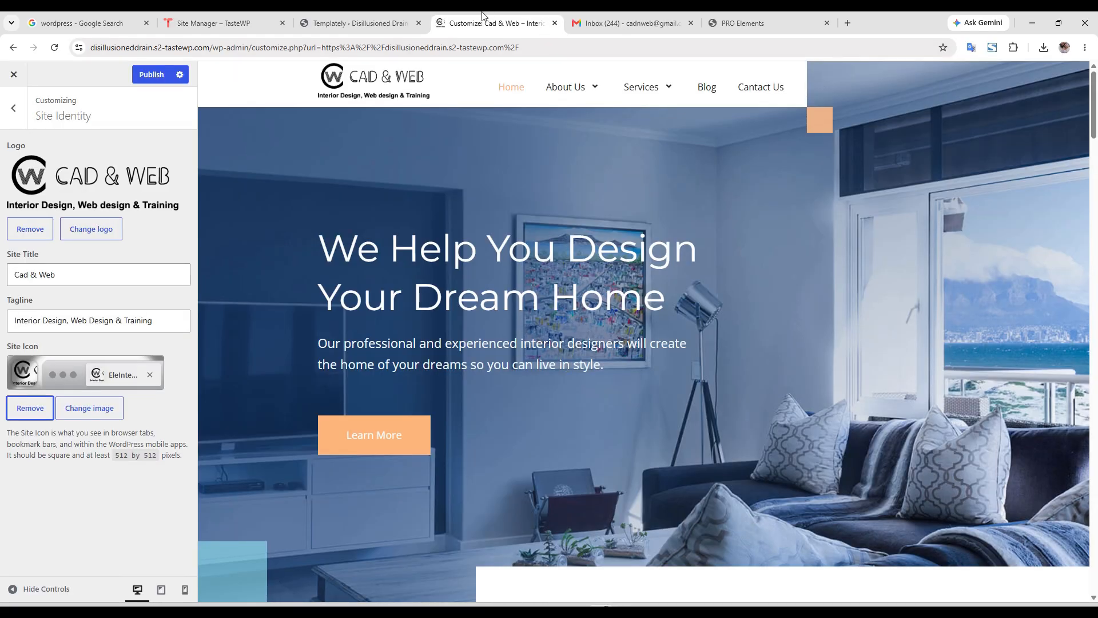
{"action": "left_click", "coordinate": [150, 75]}
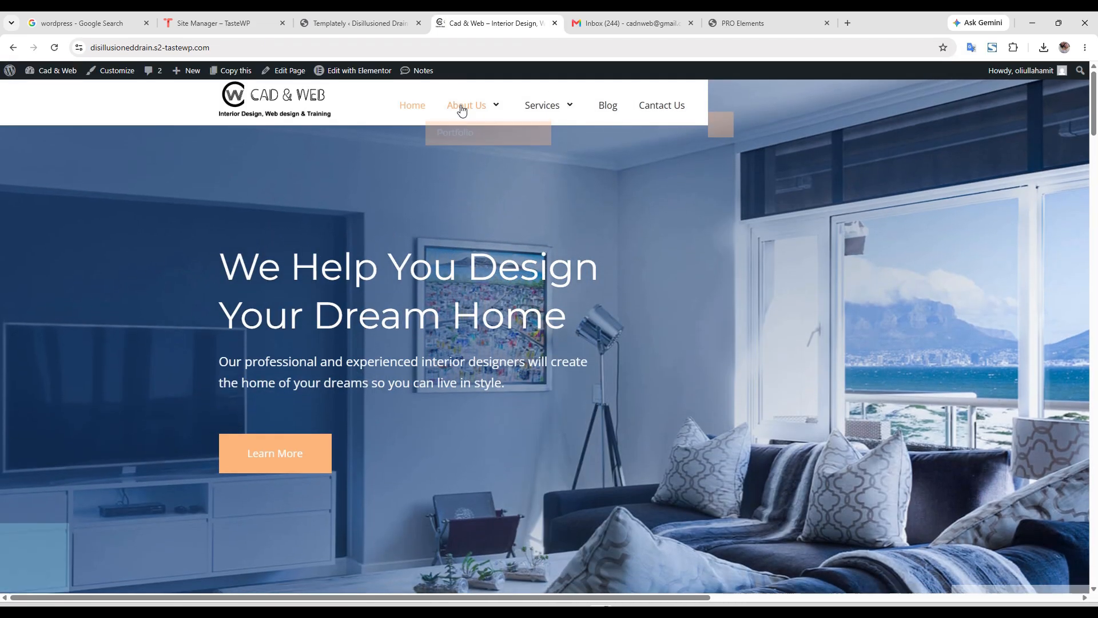
- Examine the live site's Portfolio page with its project gallery and the Services Details page with its service list
{"action": "mouse_move", "coordinate": [463, 106]}
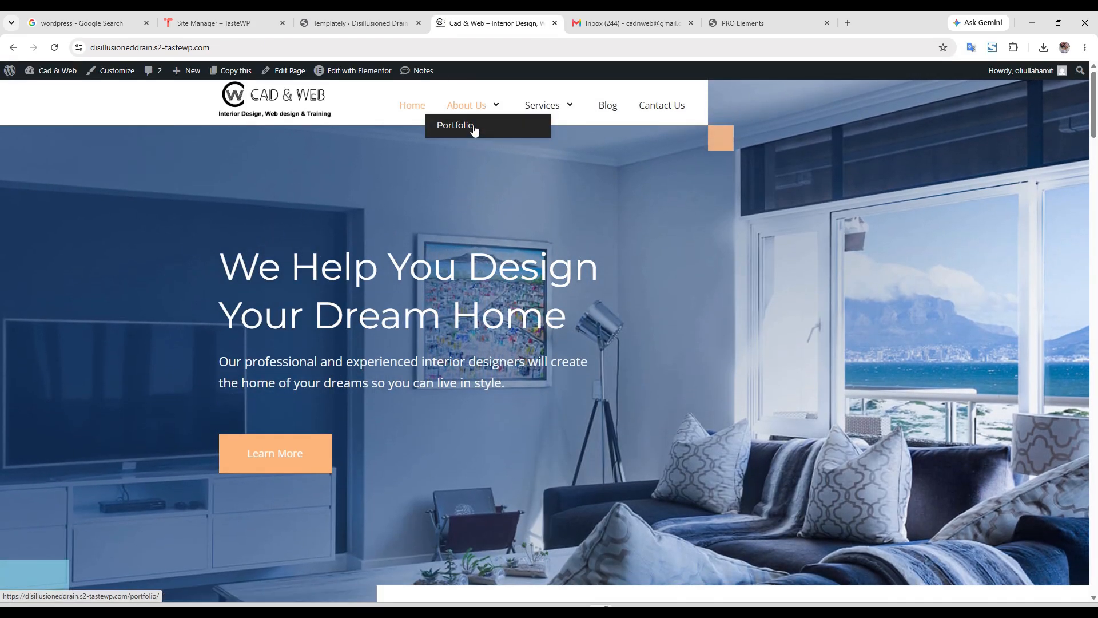
{"action": "left_click", "coordinate": [473, 127]}
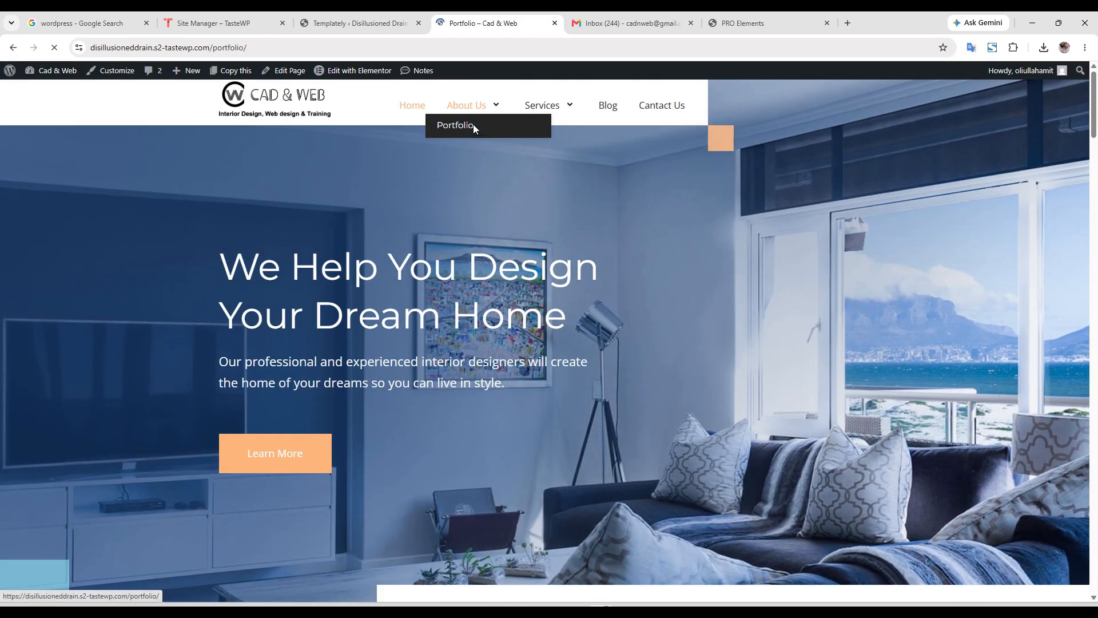
{"action": "scroll", "coordinate": [614, 540], "scroll_direction": "down", "scroll_amount": 5}
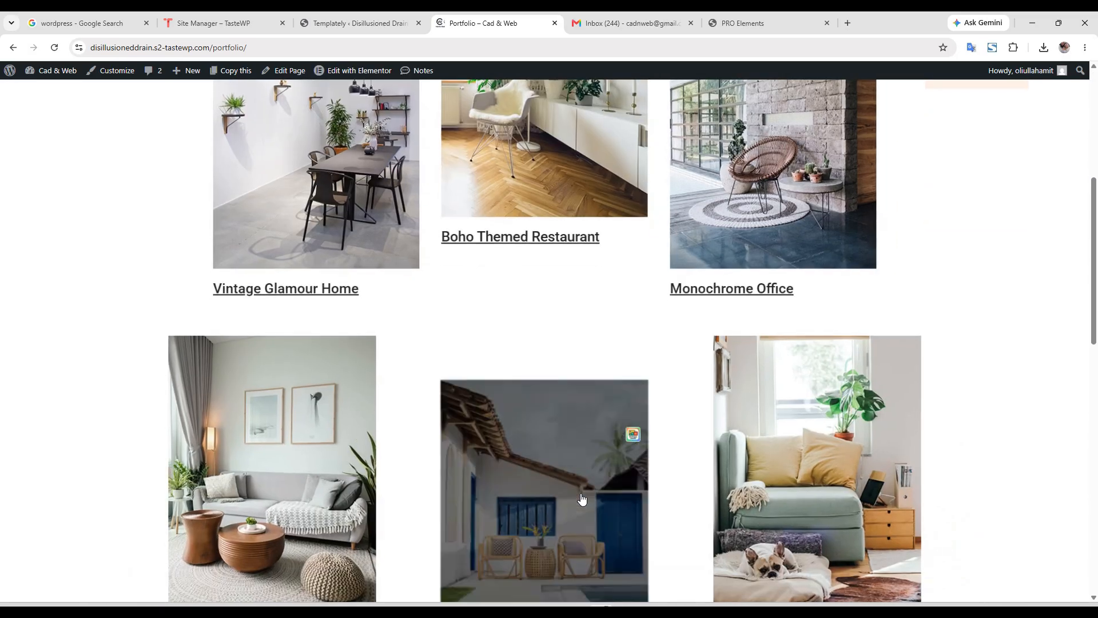
{"action": "scroll", "coordinate": [575, 177], "scroll_direction": "up", "scroll_amount": 6}
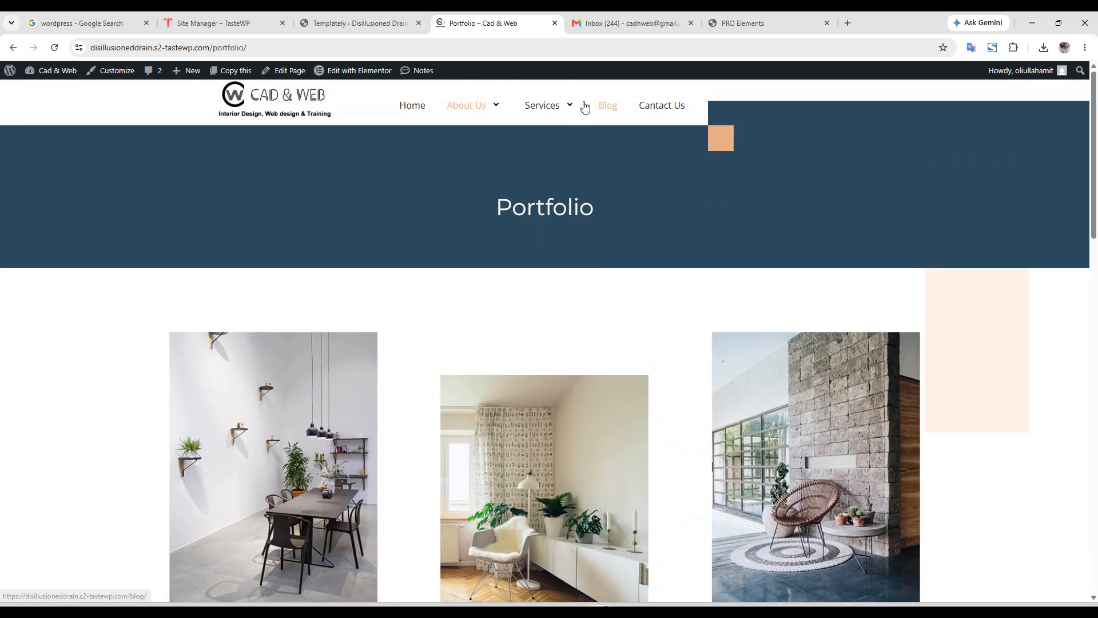
{"action": "mouse_move", "coordinate": [532, 105]}
{"action": "left_click", "coordinate": [555, 130]}
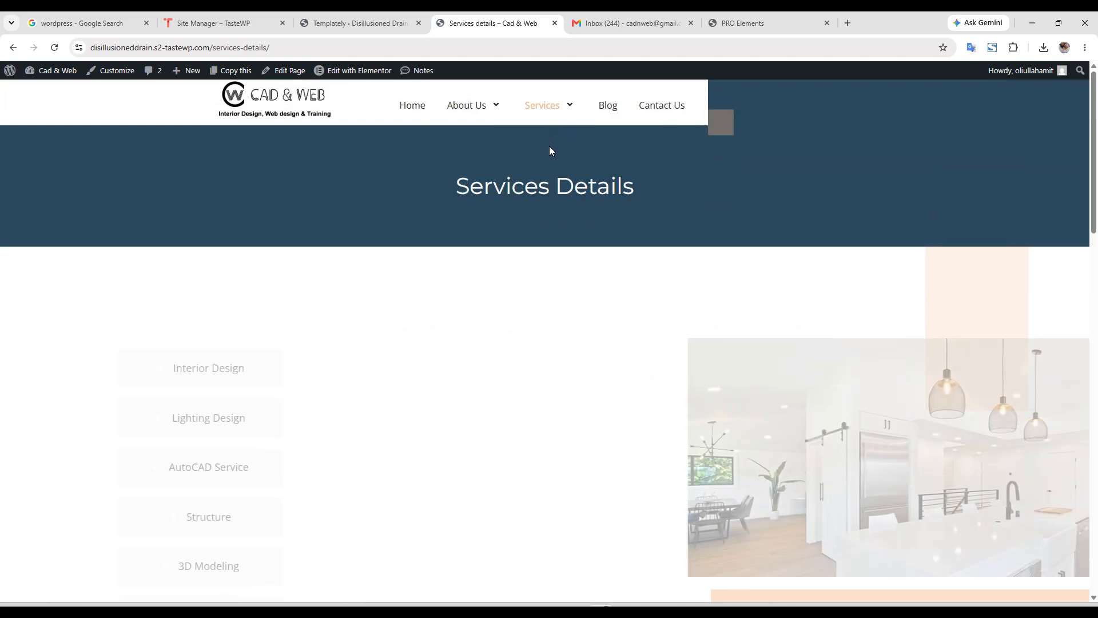
{"action": "scroll", "coordinate": [578, 409], "scroll_direction": "down", "scroll_amount": 2}
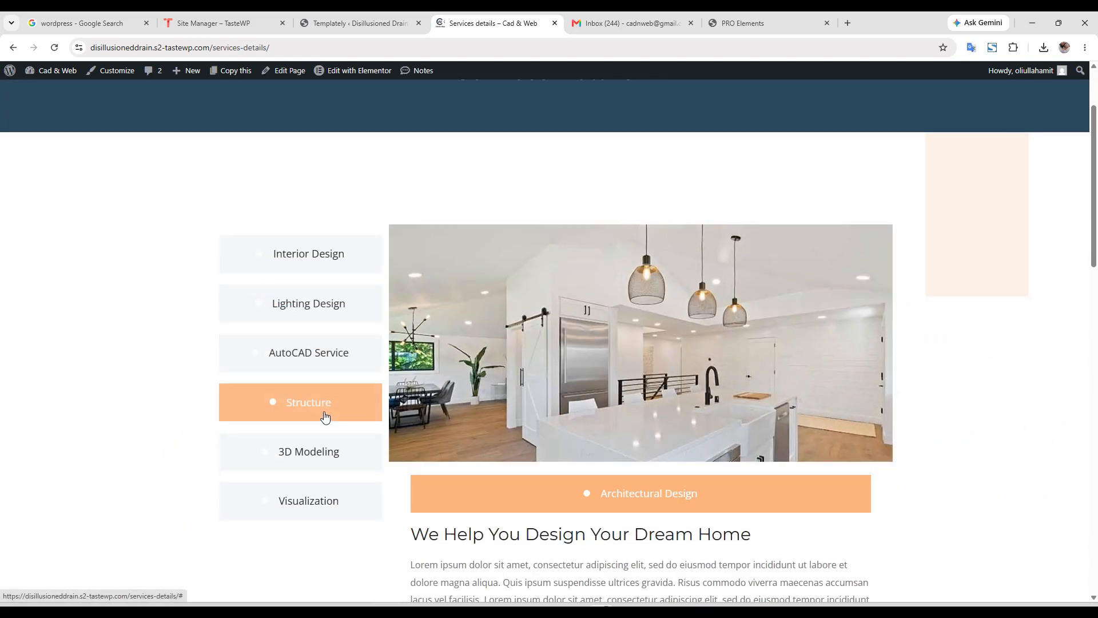
{"action": "scroll", "coordinate": [324, 420], "scroll_direction": "down", "scroll_amount": 1}
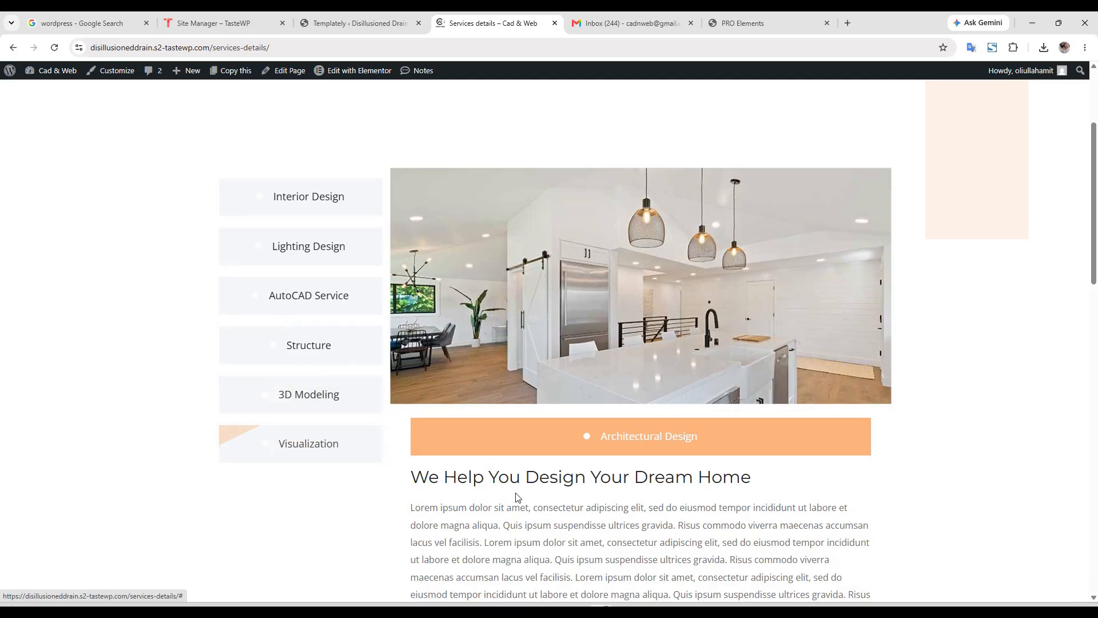
{"action": "scroll", "coordinate": [523, 450], "scroll_direction": "up", "scroll_amount": 3}
- Check the Blog and Contact Us pages of the live site, and return to the home page
{"action": "left_click", "coordinate": [617, 107]}
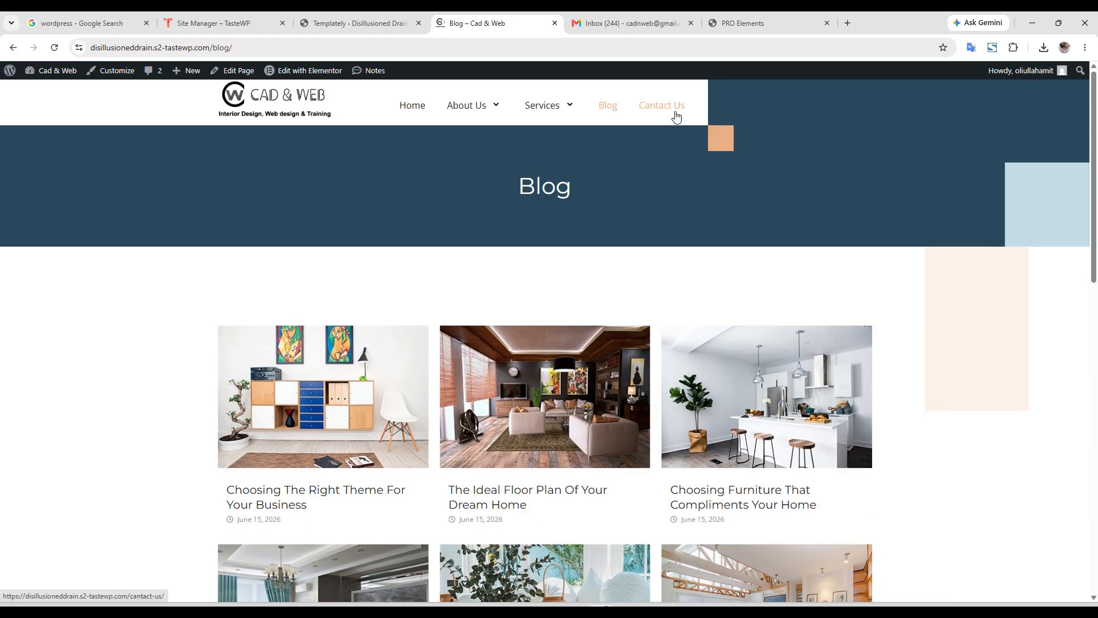
{"action": "scroll", "coordinate": [636, 312], "scroll_direction": "down", "scroll_amount": 3}
{"action": "scroll", "coordinate": [543, 165], "scroll_direction": "up", "scroll_amount": 3}
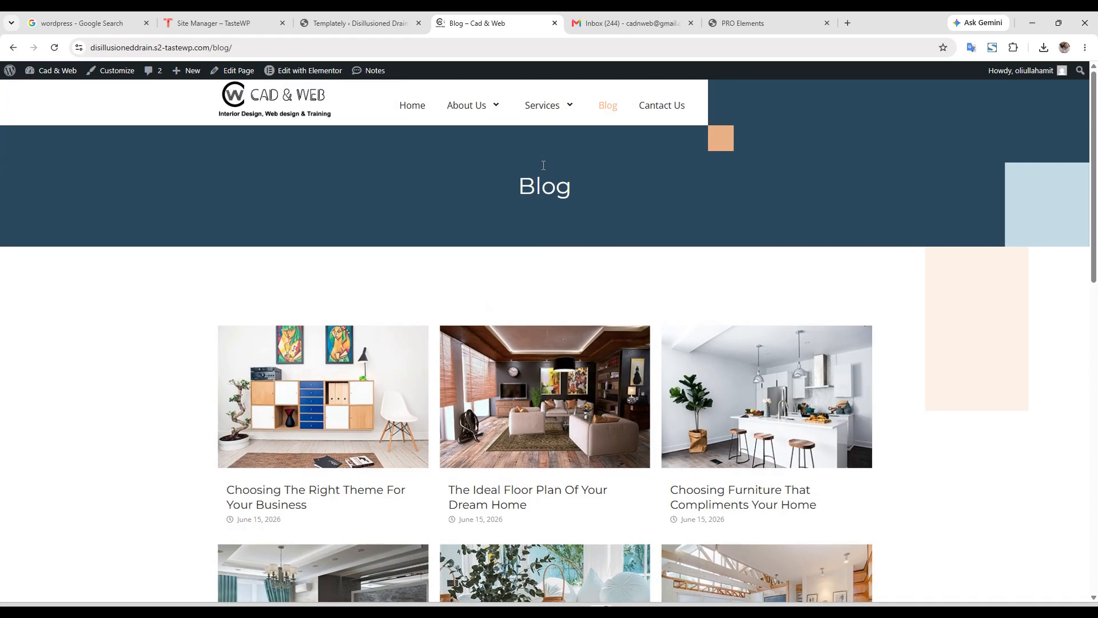
{"action": "left_click", "coordinate": [656, 112]}
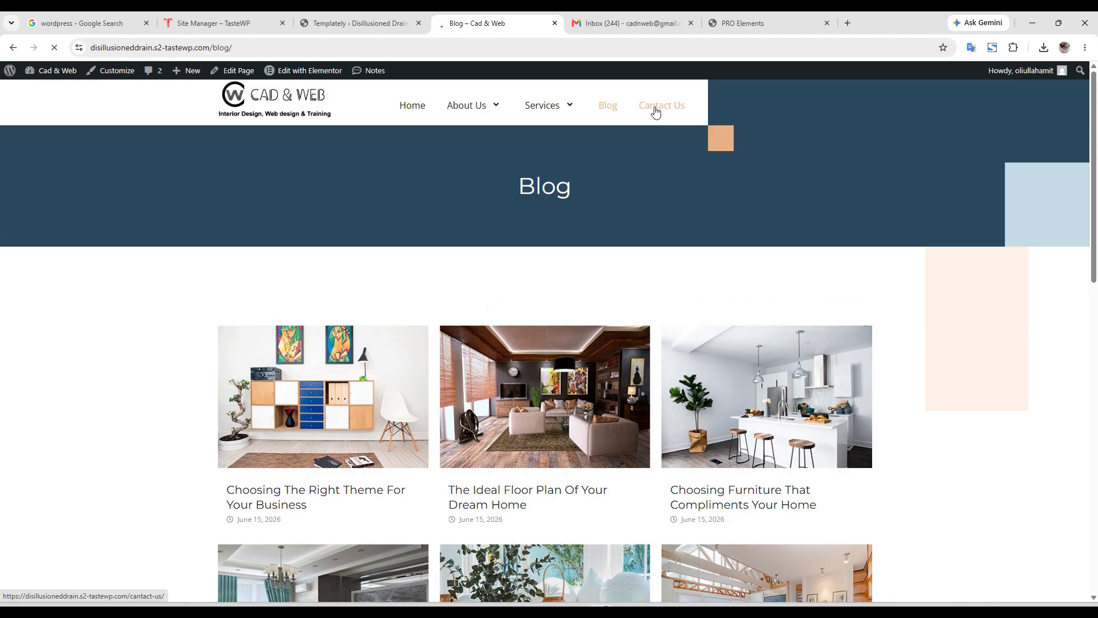
{"action": "scroll", "coordinate": [524, 370], "scroll_direction": "down", "scroll_amount": 3}
{"action": "scroll", "coordinate": [523, 372], "scroll_direction": "up", "scroll_amount": 3}
{"action": "left_click", "coordinate": [420, 114]}
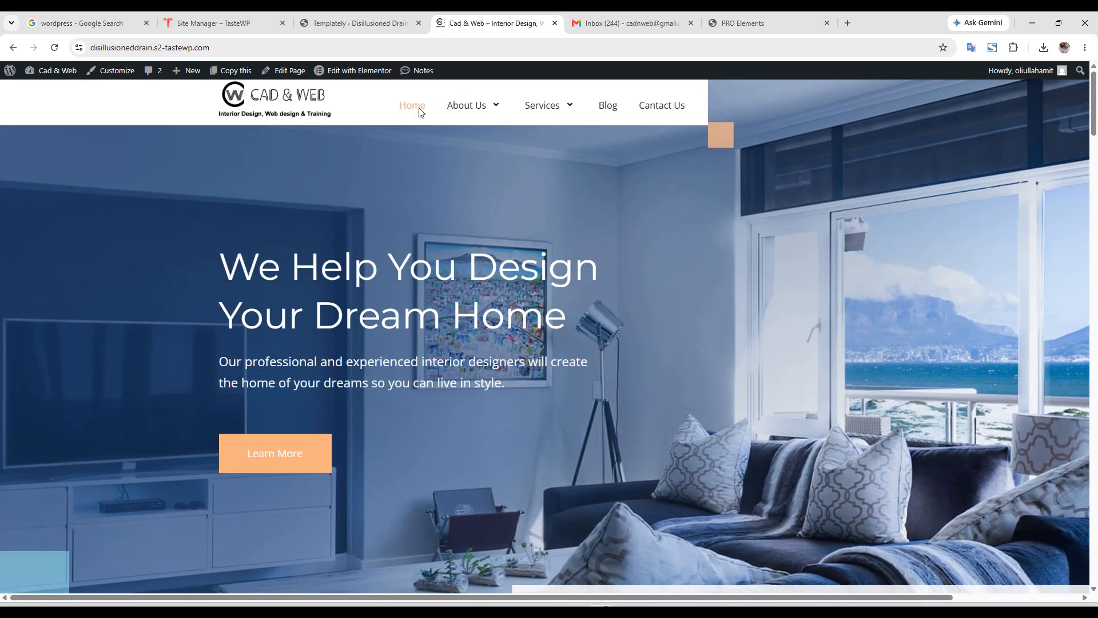
- Open the designer's Behance profile in a new browser tab, dismiss the jobs notice and look through the project gallery
{"action": "left_click", "coordinate": [847, 25]}
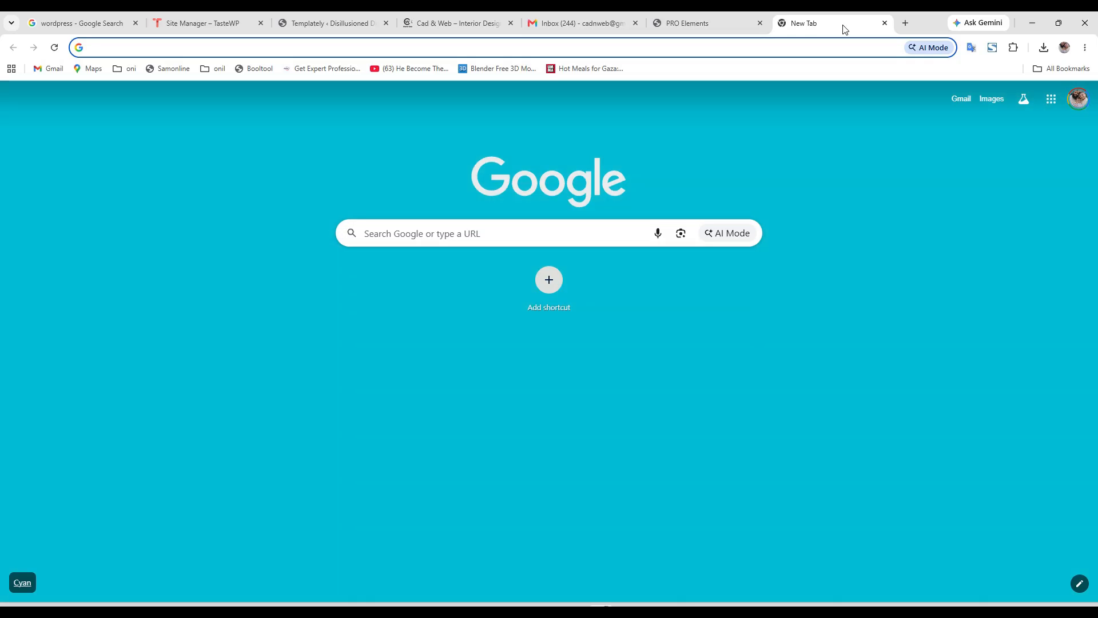
{"action": "type", "text": "be"}
{"action": "key", "text": "Return"}
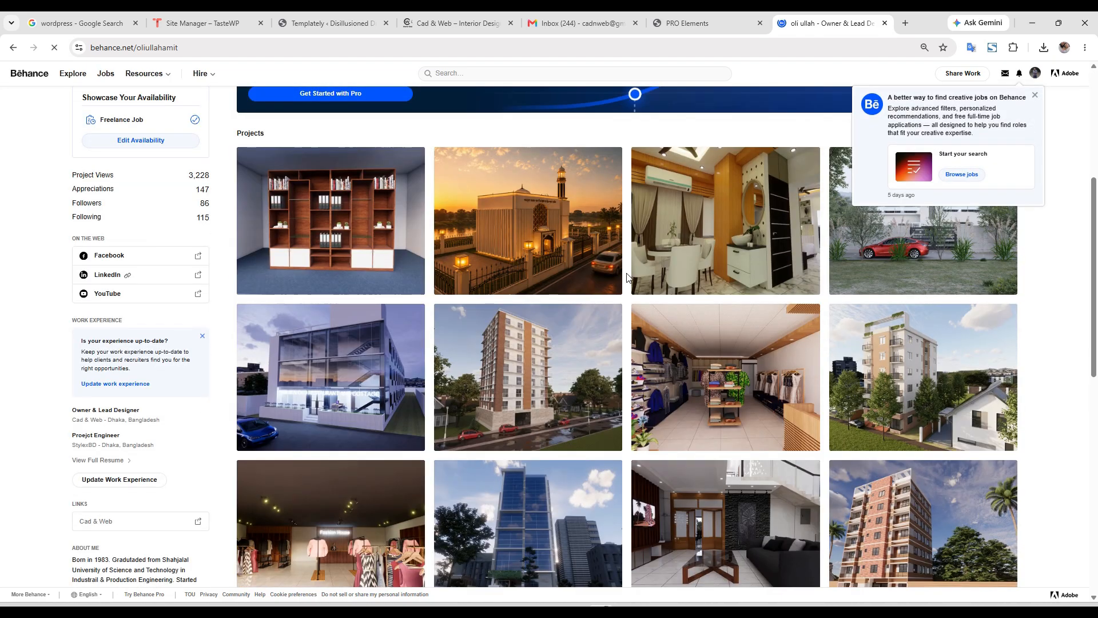
{"action": "scroll", "coordinate": [628, 276], "scroll_direction": "up", "scroll_amount": 4}
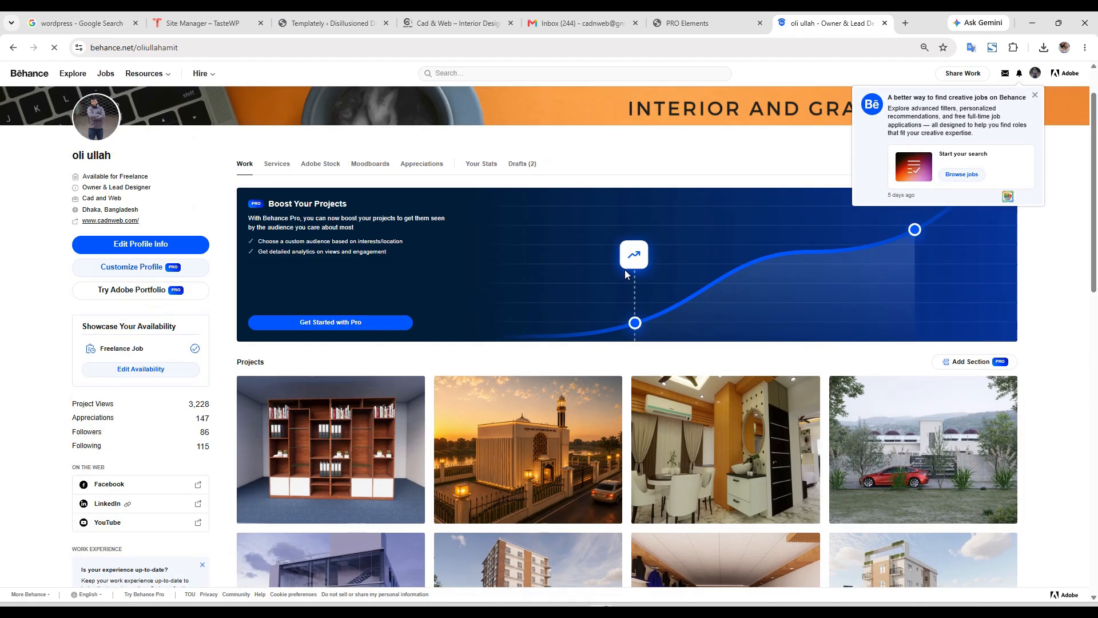
{"action": "left_click", "coordinate": [1037, 97]}
{"action": "scroll", "coordinate": [686, 332], "scroll_direction": "down", "scroll_amount": 7}
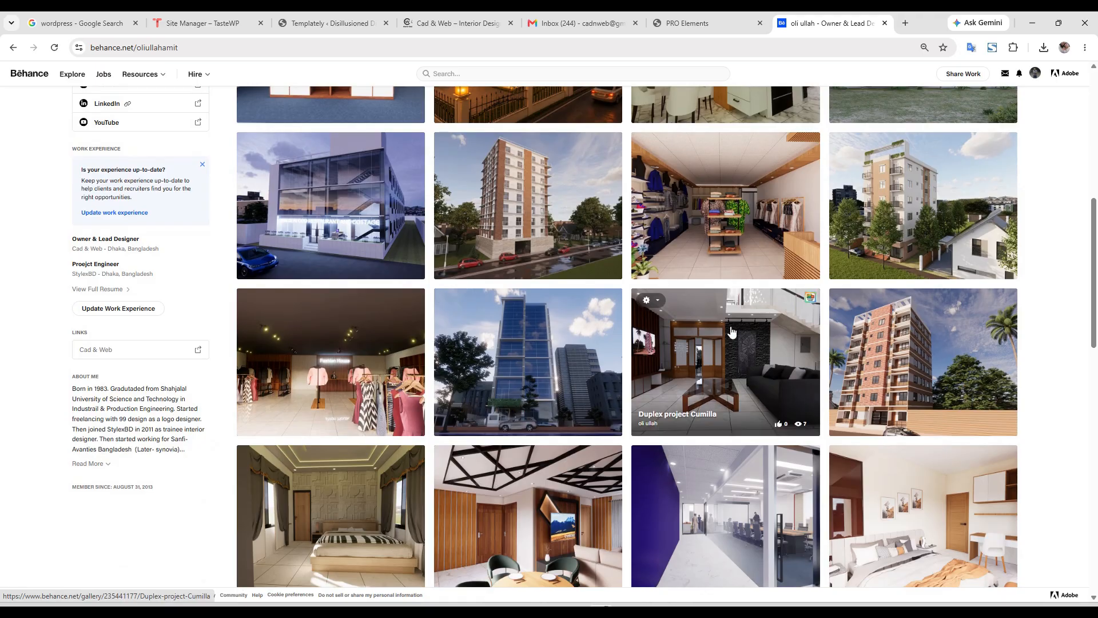
{"action": "scroll", "coordinate": [726, 327], "scroll_direction": "down", "scroll_amount": 5}
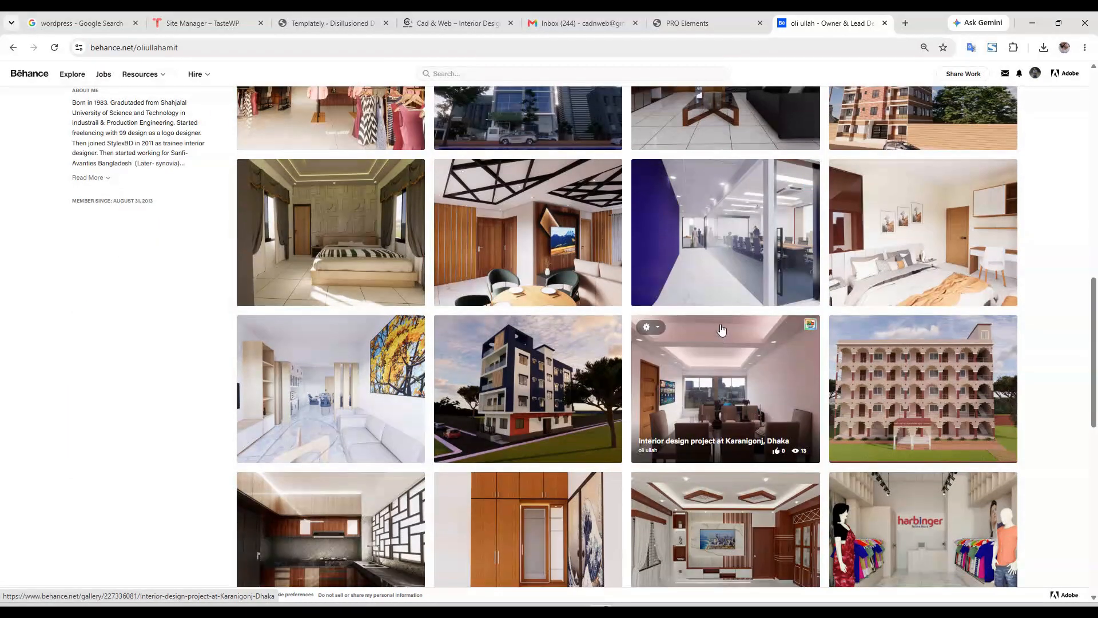
{"action": "scroll", "coordinate": [722, 330], "scroll_direction": "up", "scroll_amount": 8}
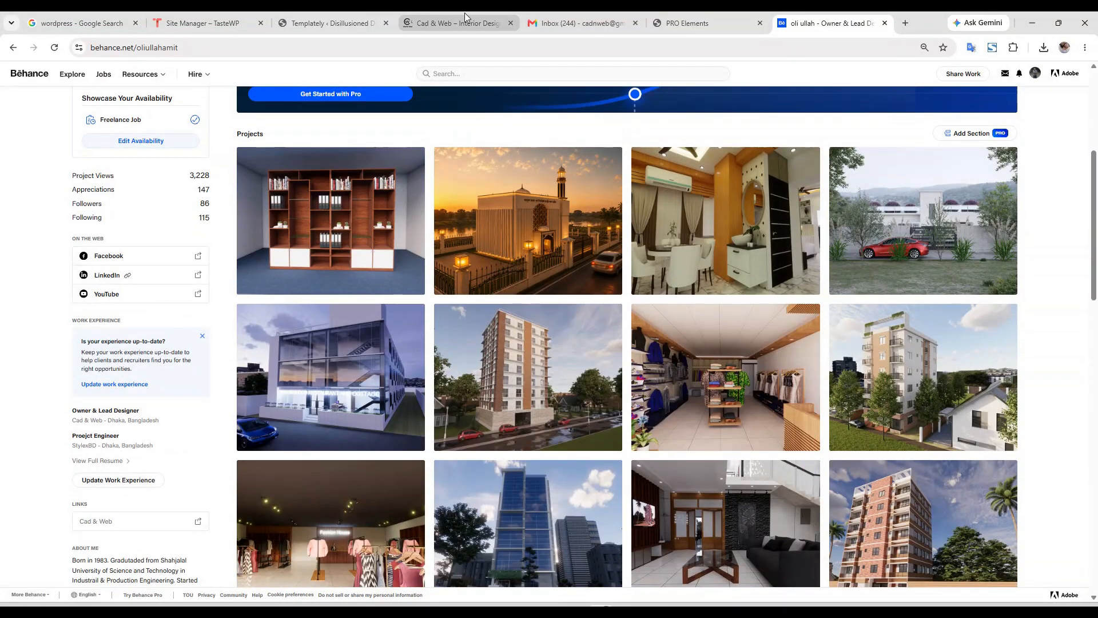
- Return to the live home page and examine its Our Services, Our Work Process and Our Clients sections
{"action": "left_click", "coordinate": [466, 18]}
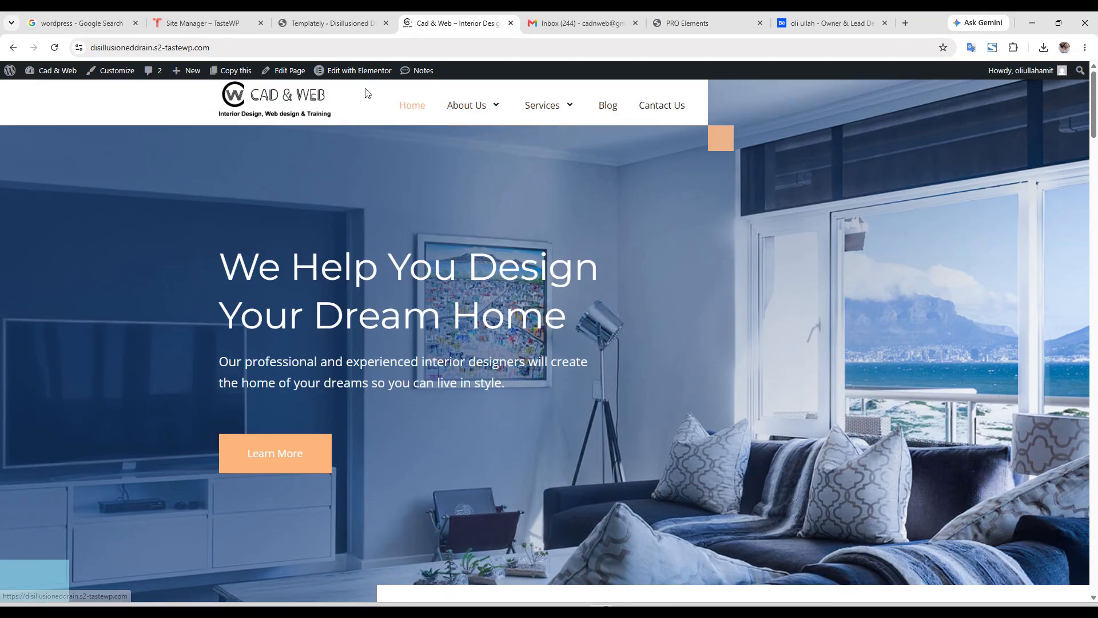
{"action": "scroll", "coordinate": [433, 206], "scroll_direction": "down", "scroll_amount": 8}
{"action": "scroll", "coordinate": [428, 227], "scroll_direction": "down", "scroll_amount": 5}
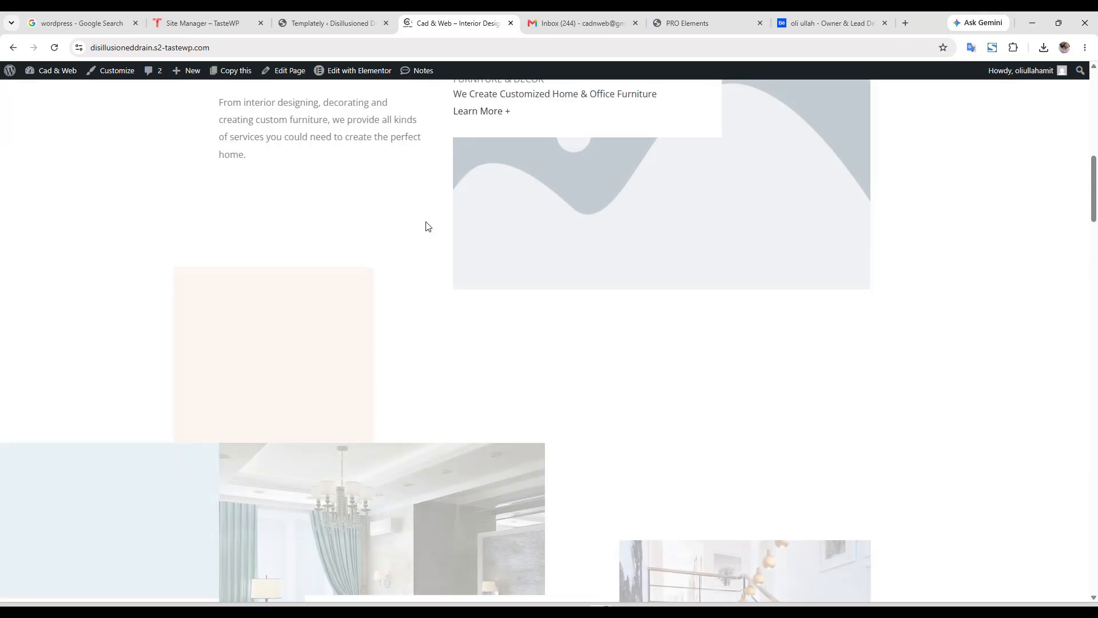
{"action": "scroll", "coordinate": [428, 227], "scroll_direction": "up", "scroll_amount": 4}
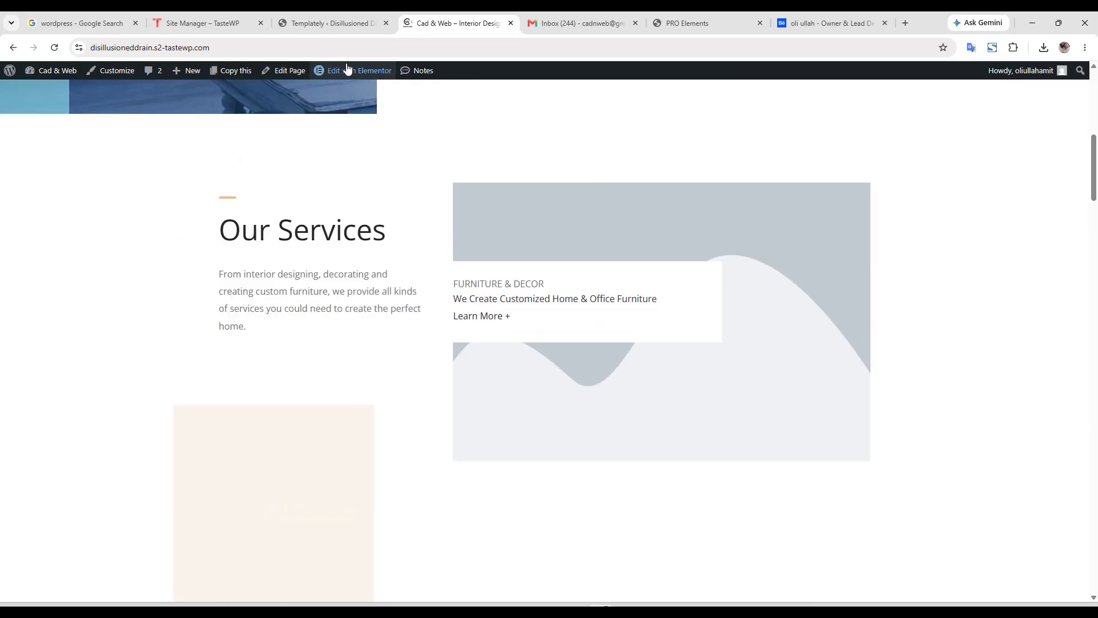
{"action": "scroll", "coordinate": [654, 383], "scroll_direction": "down", "scroll_amount": 10}
{"action": "scroll", "coordinate": [647, 378], "scroll_direction": "up", "scroll_amount": 4}
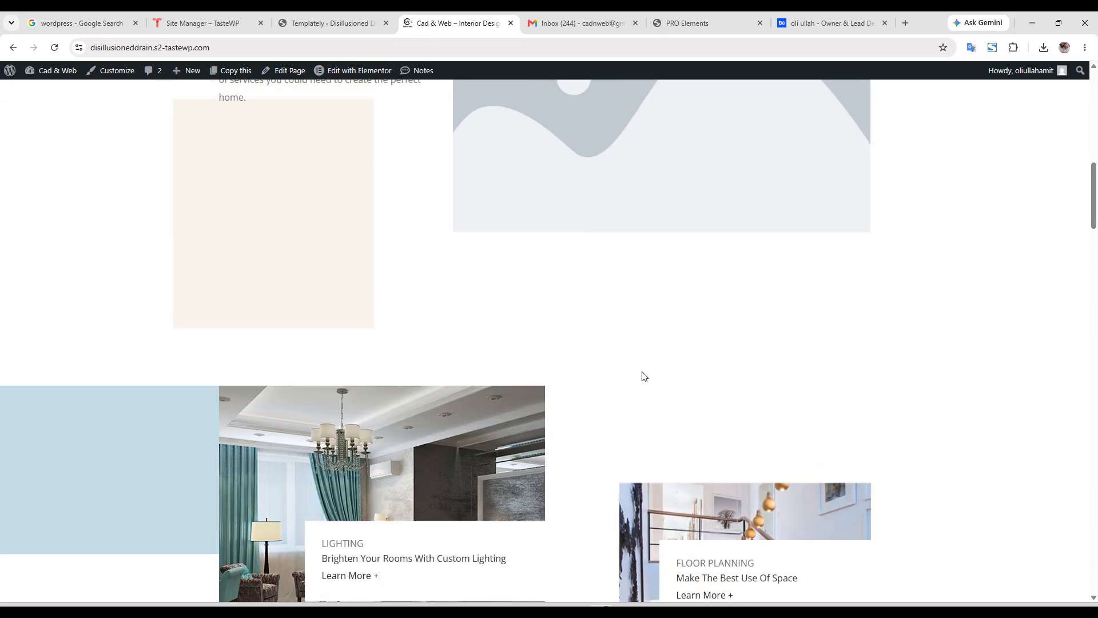
{"action": "scroll", "coordinate": [612, 377], "scroll_direction": "up", "scroll_amount": 4}
{"action": "scroll", "coordinate": [505, 342], "scroll_direction": "up", "scroll_amount": 3}
{"action": "scroll", "coordinate": [507, 349], "scroll_direction": "down", "scroll_amount": 5}
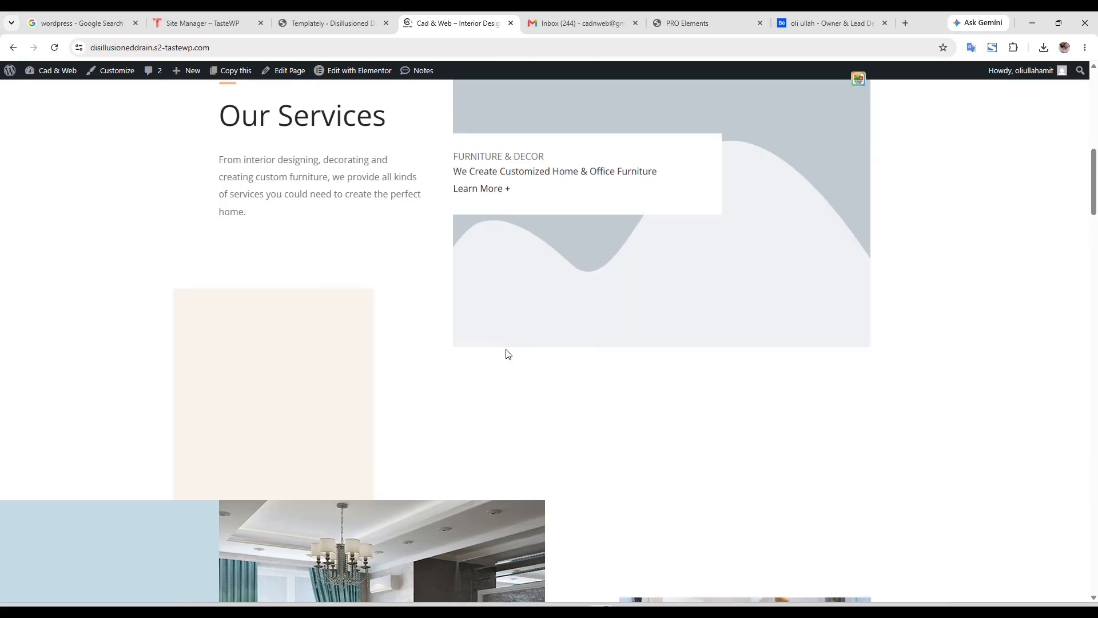
{"action": "scroll", "coordinate": [507, 354], "scroll_direction": "down", "scroll_amount": 14}
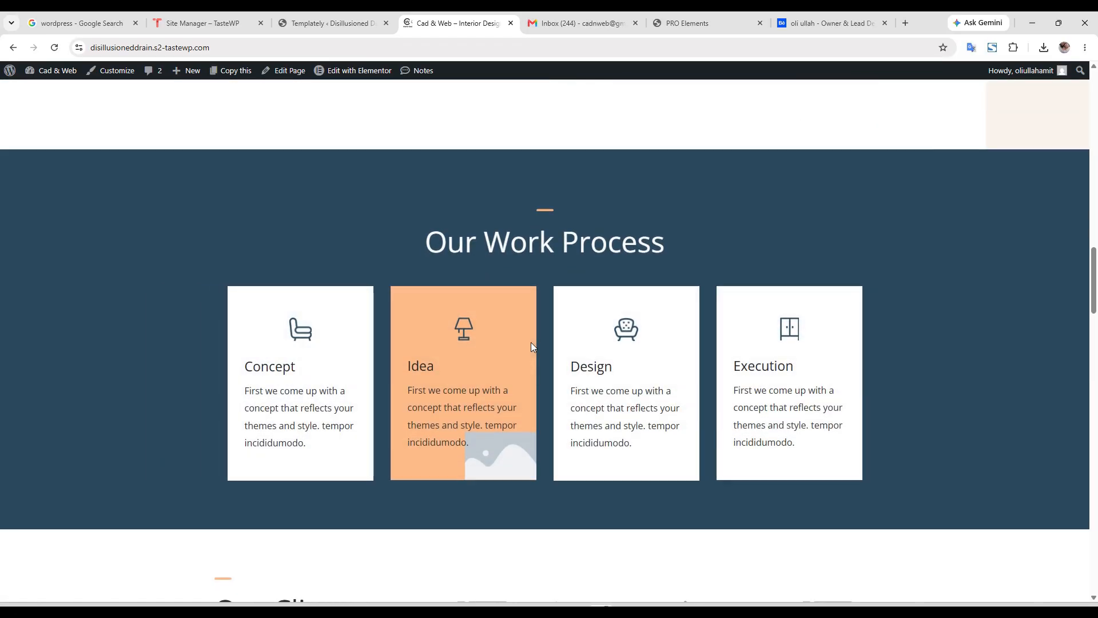
{"action": "scroll", "coordinate": [531, 342], "scroll_direction": "down", "scroll_amount": 5}
{"action": "scroll", "coordinate": [532, 342], "scroll_direction": "up", "scroll_amount": 3}
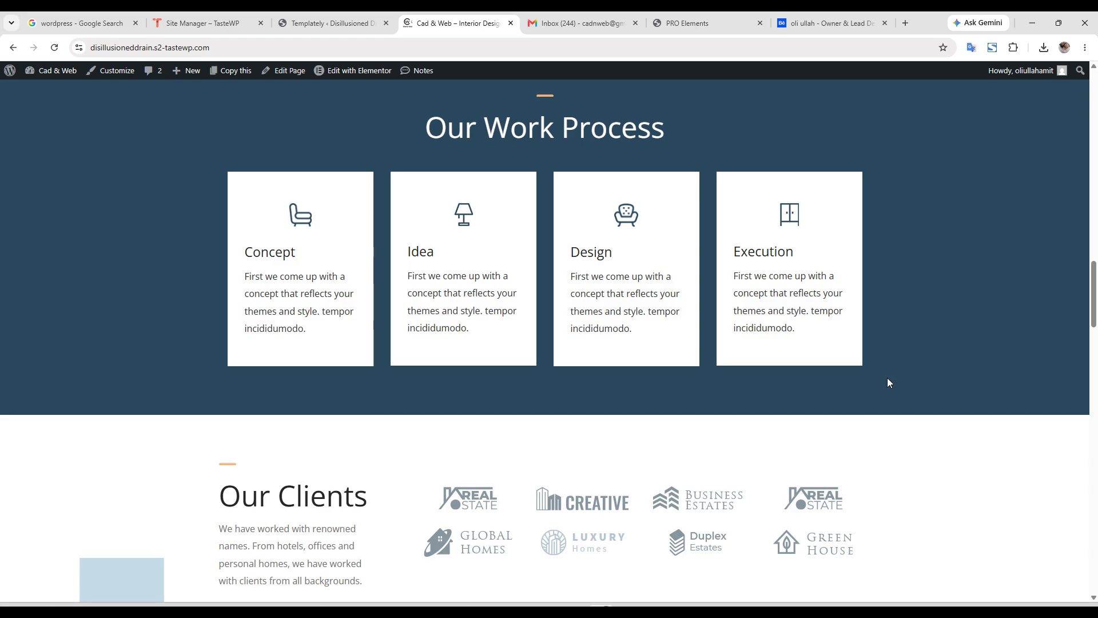
- Open the home page for editing in Elementor and delete the inner section of spacer columns at the hero's lower edge
{"action": "mouse_move", "coordinate": [375, 80]}
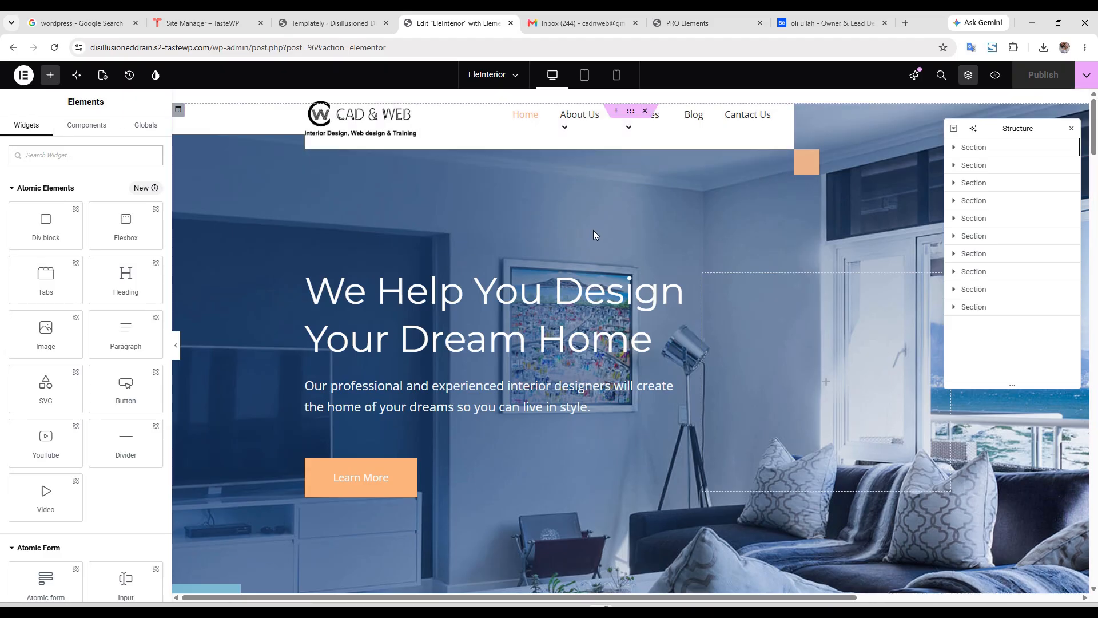
{"action": "scroll", "coordinate": [414, 265], "scroll_direction": "down", "scroll_amount": 5}
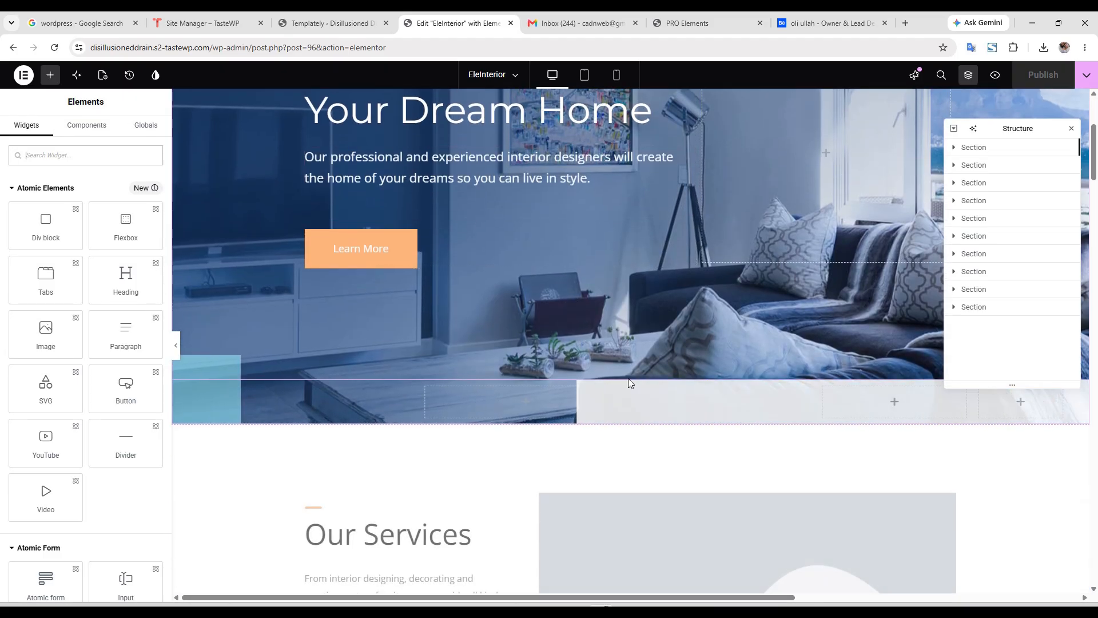
{"action": "scroll", "coordinate": [554, 391], "scroll_direction": "down", "scroll_amount": 2}
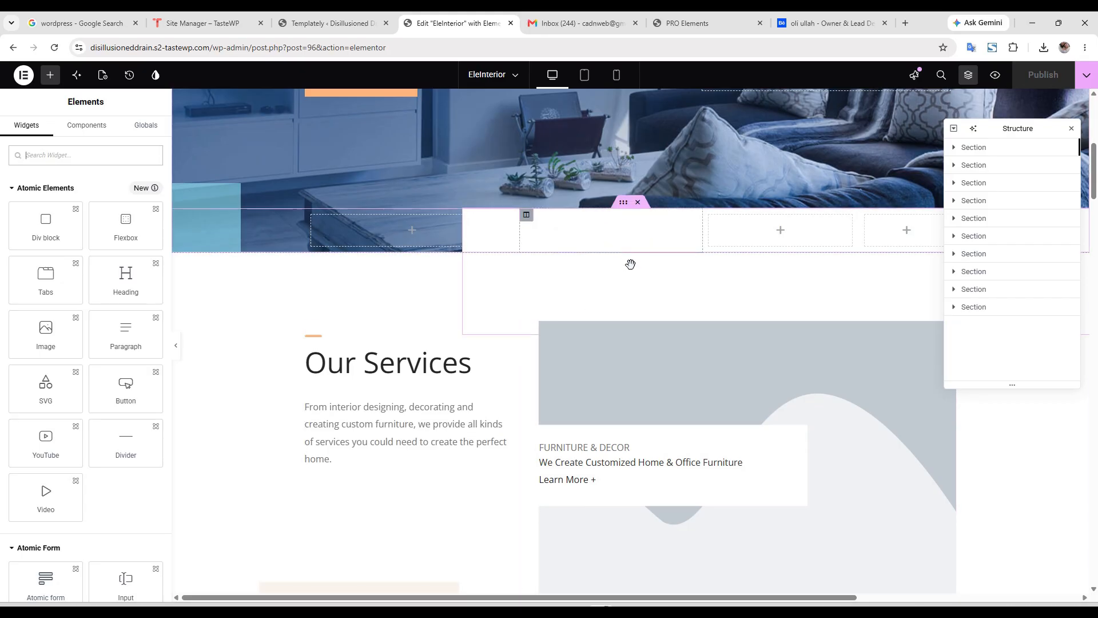
{"action": "scroll", "coordinate": [630, 309], "scroll_direction": "down", "scroll_amount": 3}
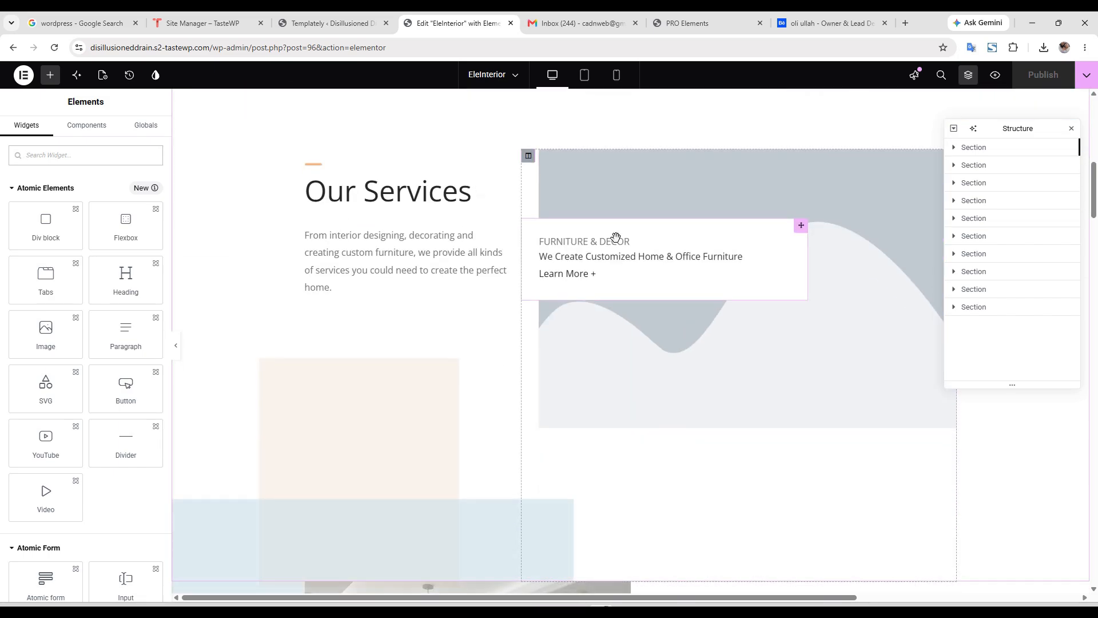
{"action": "left_click", "coordinate": [522, 144]}
{"action": "scroll", "coordinate": [540, 217], "scroll_direction": "up", "scroll_amount": 3}
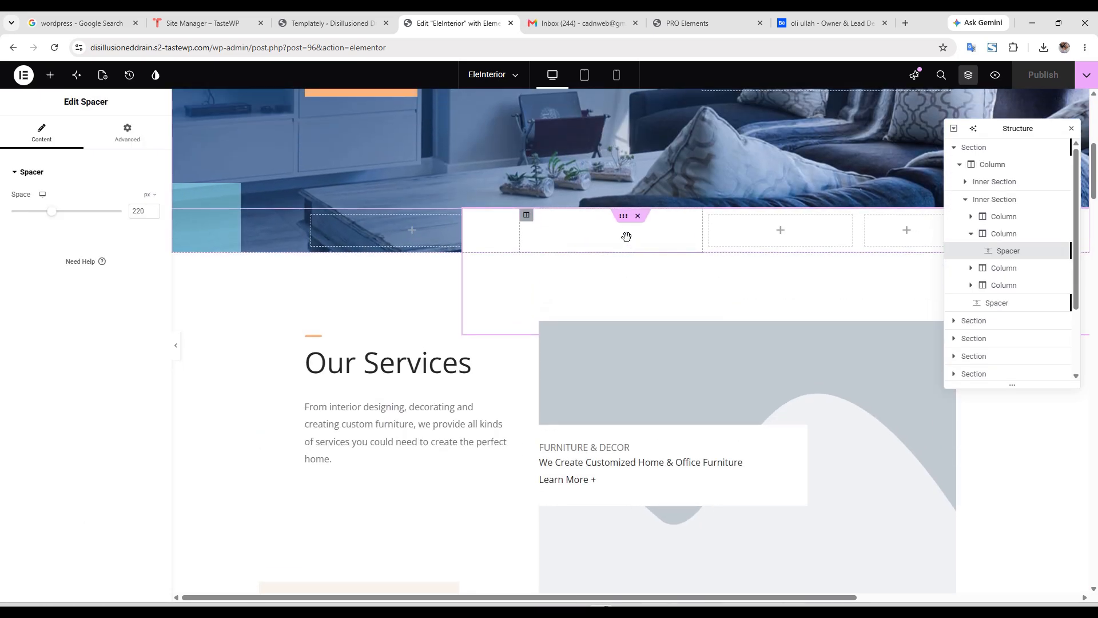
{"action": "left_click", "coordinate": [638, 203]}
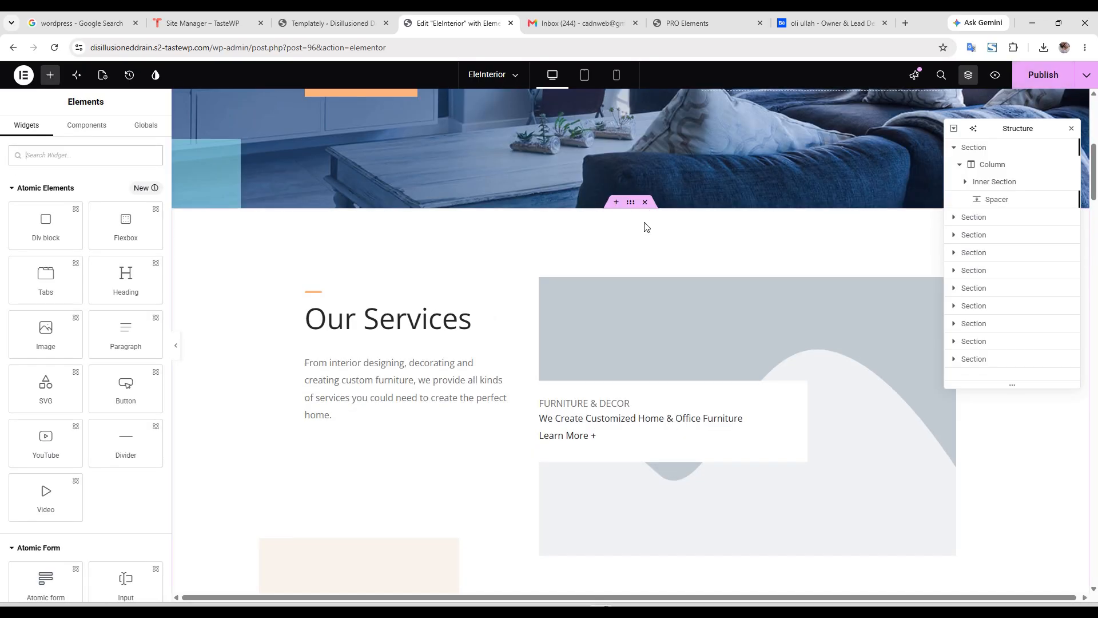
- Delete the Our Services section and the block with the Lighting and Floor Planning cards beneath it
{"action": "left_click", "coordinate": [645, 203]}
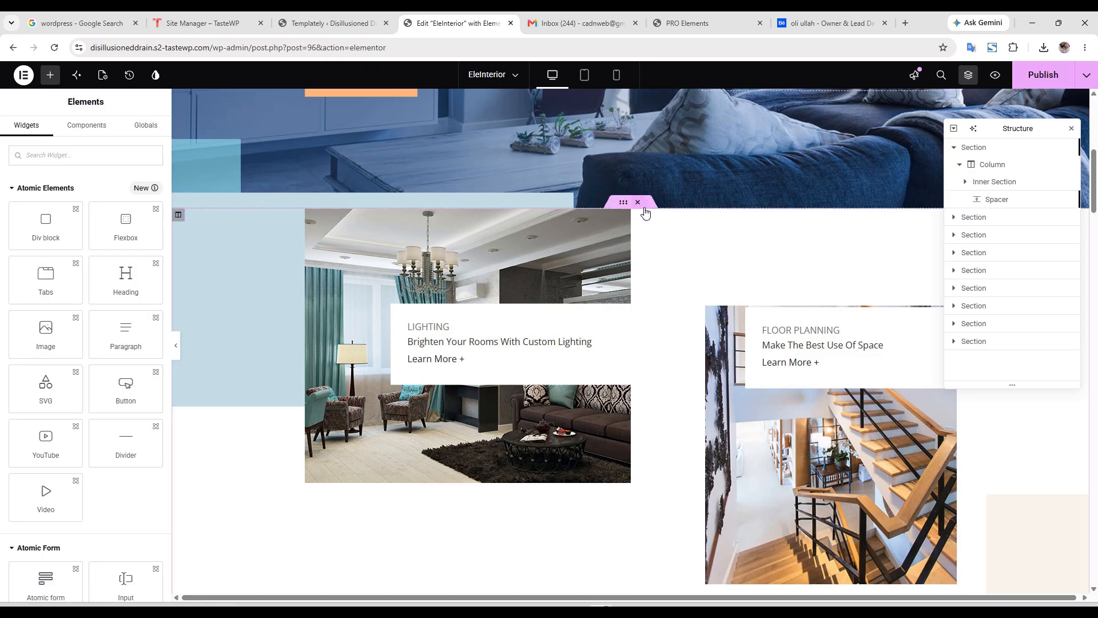
{"action": "left_click", "coordinate": [644, 203]}
- Try deleting the Hear From Our Clients testimonial section below Featured Projects, and undo the deletion
{"action": "scroll", "coordinate": [635, 278], "scroll_direction": "down", "scroll_amount": 5}
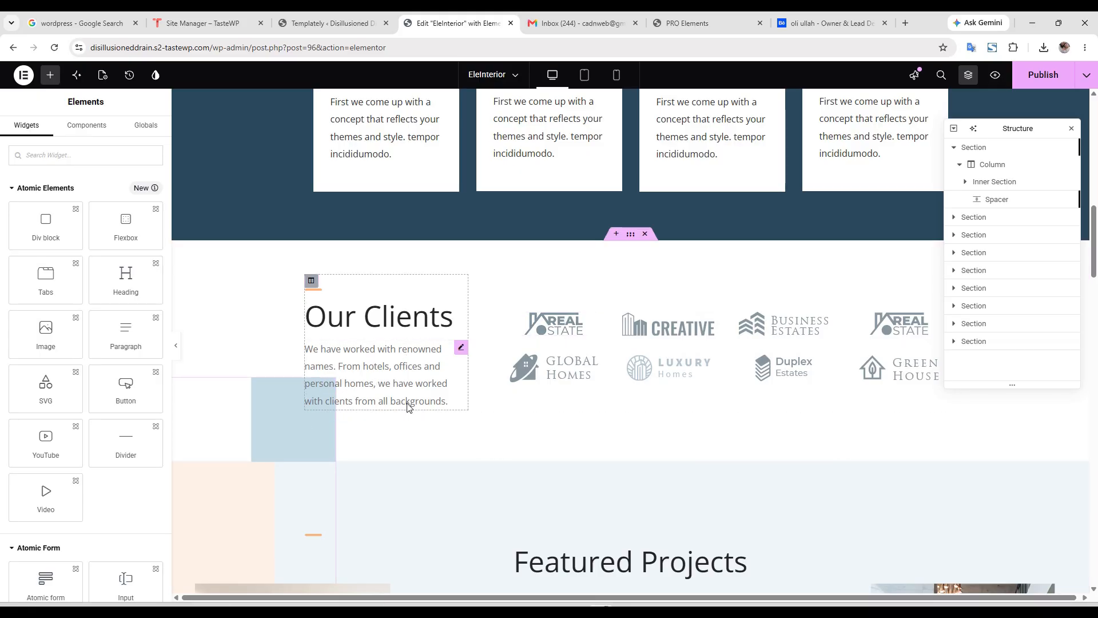
{"action": "scroll", "coordinate": [432, 378], "scroll_direction": "down", "scroll_amount": 2}
{"action": "scroll", "coordinate": [432, 378], "scroll_direction": "down", "scroll_amount": 4}
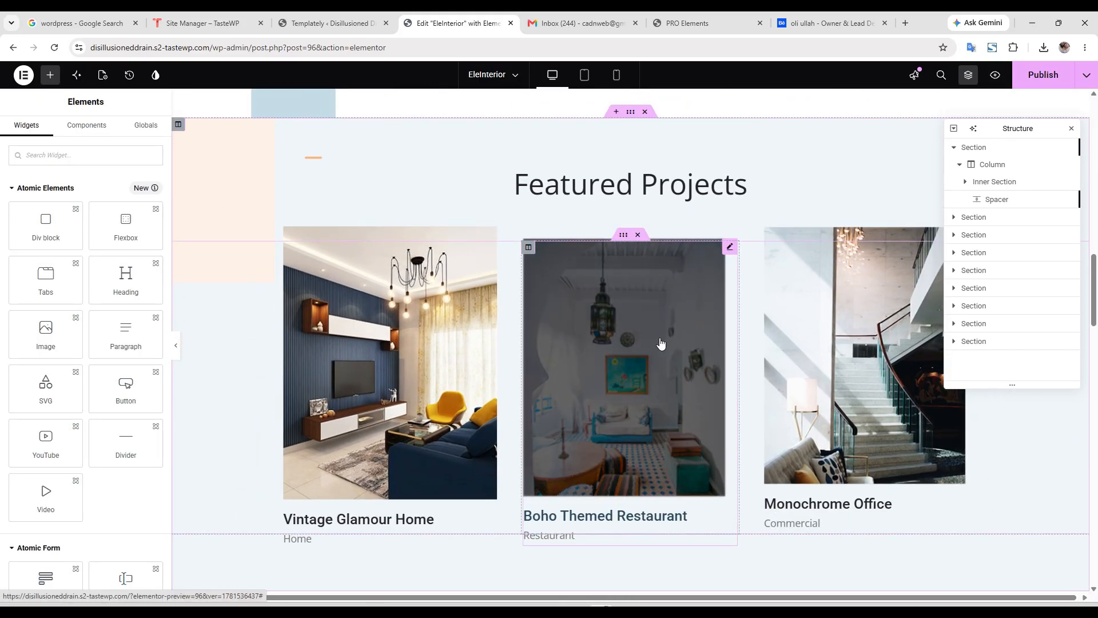
{"action": "scroll", "coordinate": [618, 381], "scroll_direction": "down", "scroll_amount": 7}
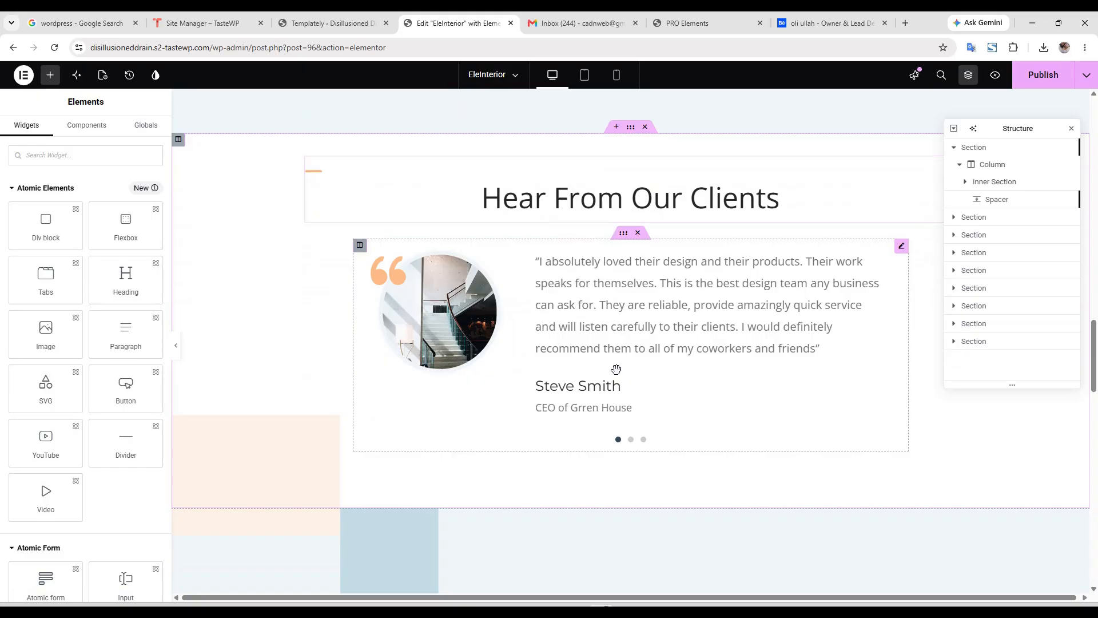
{"action": "scroll", "coordinate": [616, 368], "scroll_direction": "down", "scroll_amount": 4}
{"action": "scroll", "coordinate": [616, 369], "scroll_direction": "up", "scroll_amount": 3}
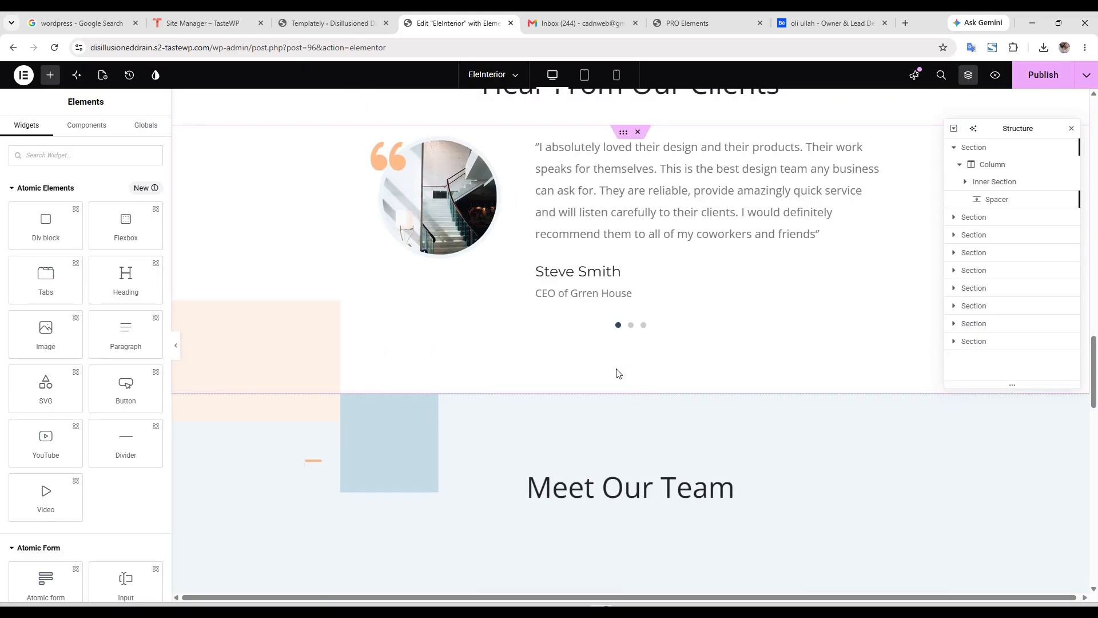
{"action": "scroll", "coordinate": [623, 369], "scroll_direction": "up", "scroll_amount": 4}
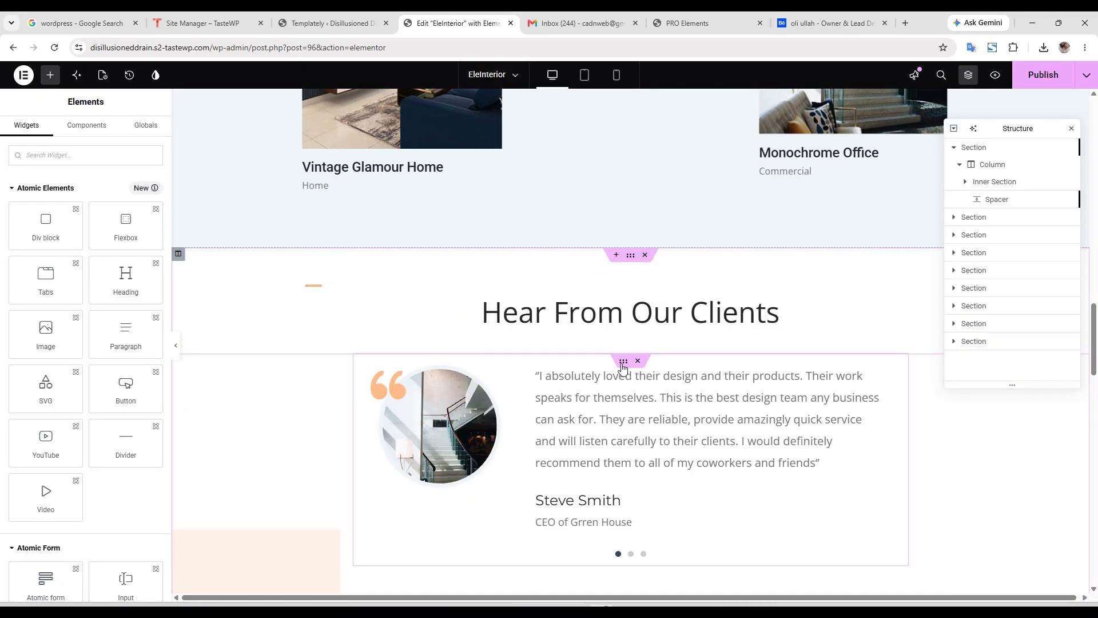
{"action": "left_click", "coordinate": [648, 253]}
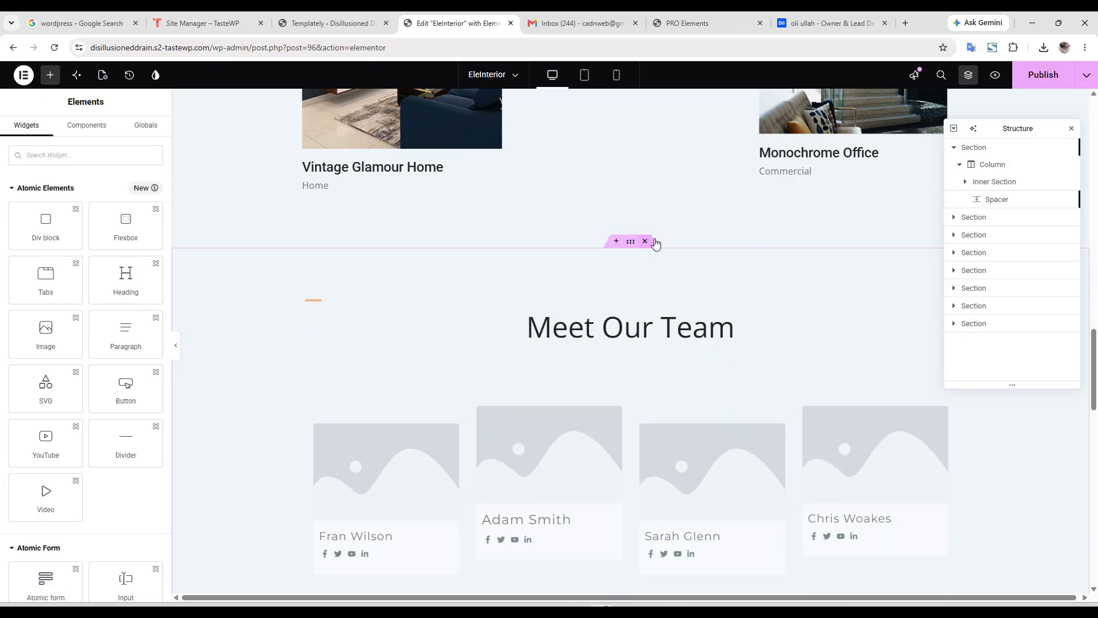
{"action": "key", "text": "ctrl+z"}
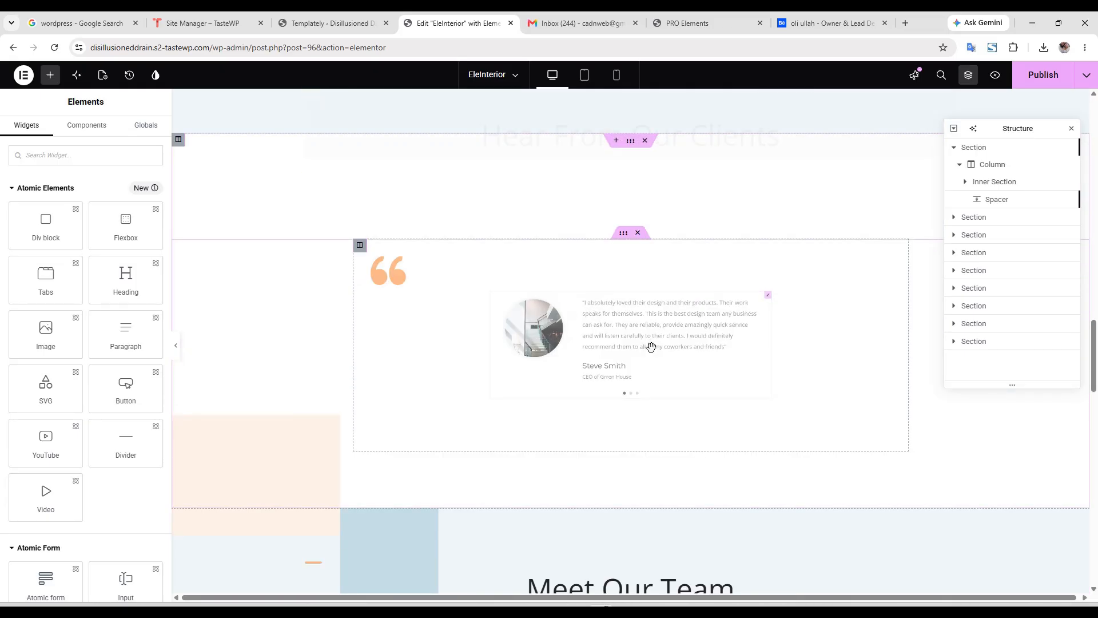
- Delete the Meet Our Team section below the client testimonials
{"action": "scroll", "coordinate": [647, 349], "scroll_direction": "down", "scroll_amount": 5}
{"action": "scroll", "coordinate": [642, 353], "scroll_direction": "down", "scroll_amount": 5}
{"action": "scroll", "coordinate": [641, 353], "scroll_direction": "down", "scroll_amount": 3}
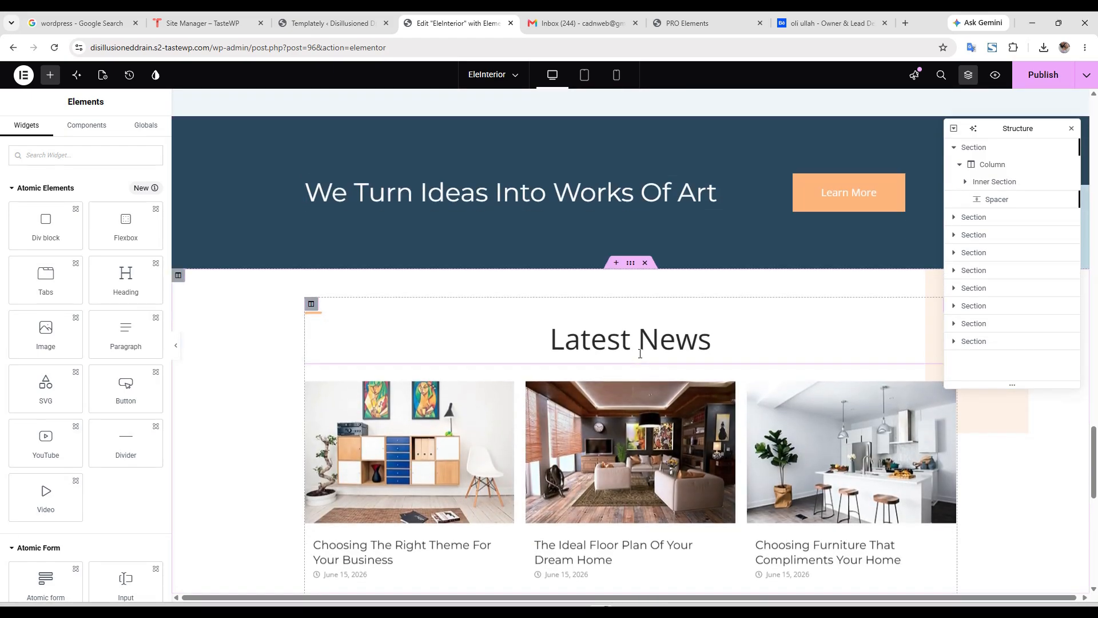
{"action": "scroll", "coordinate": [640, 354], "scroll_direction": "up", "scroll_amount": 10}
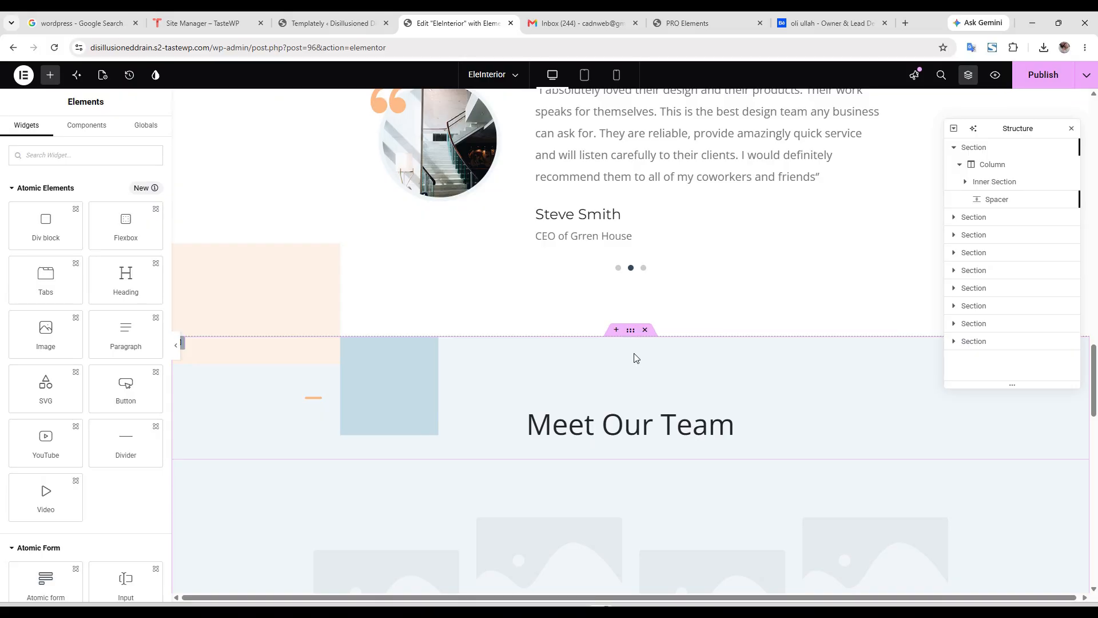
{"action": "scroll", "coordinate": [631, 362], "scroll_direction": "down", "scroll_amount": 5}
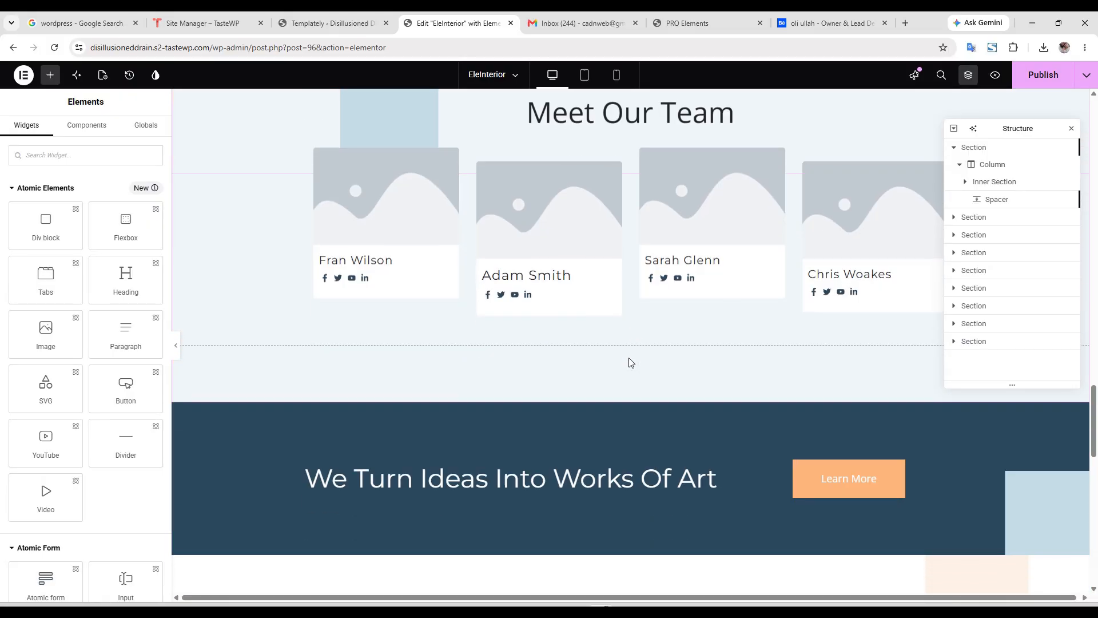
{"action": "scroll", "coordinate": [630, 362], "scroll_direction": "up", "scroll_amount": 3}
{"action": "left_click", "coordinate": [645, 216]}
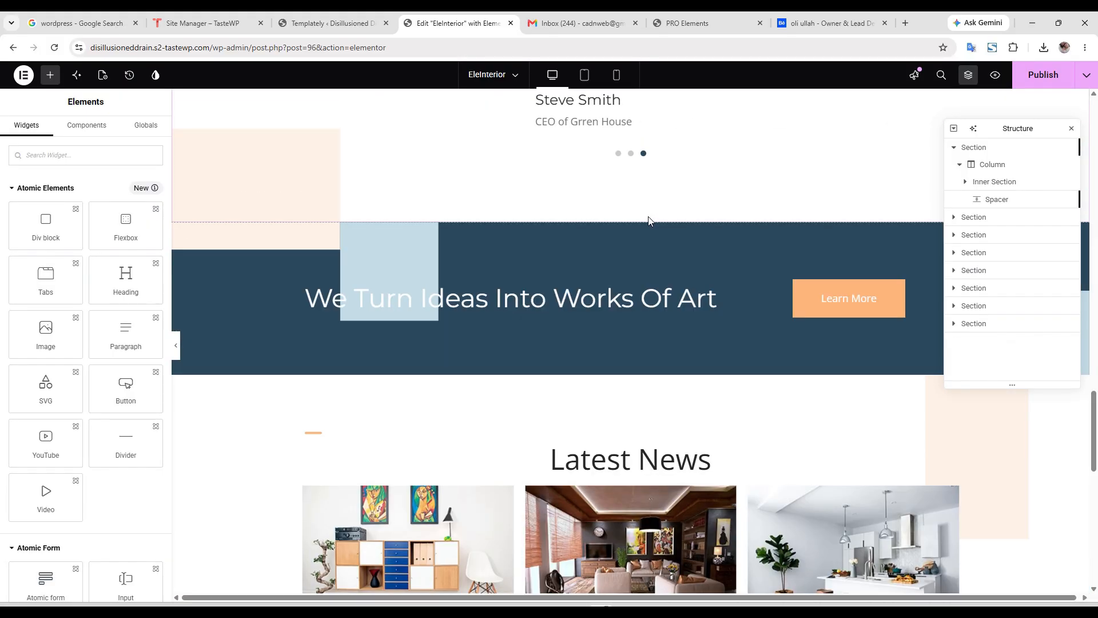
- Delete the We Turn Ideas Into Works Of Art banner section above Latest News
{"action": "mouse_move", "coordinate": [653, 222]}
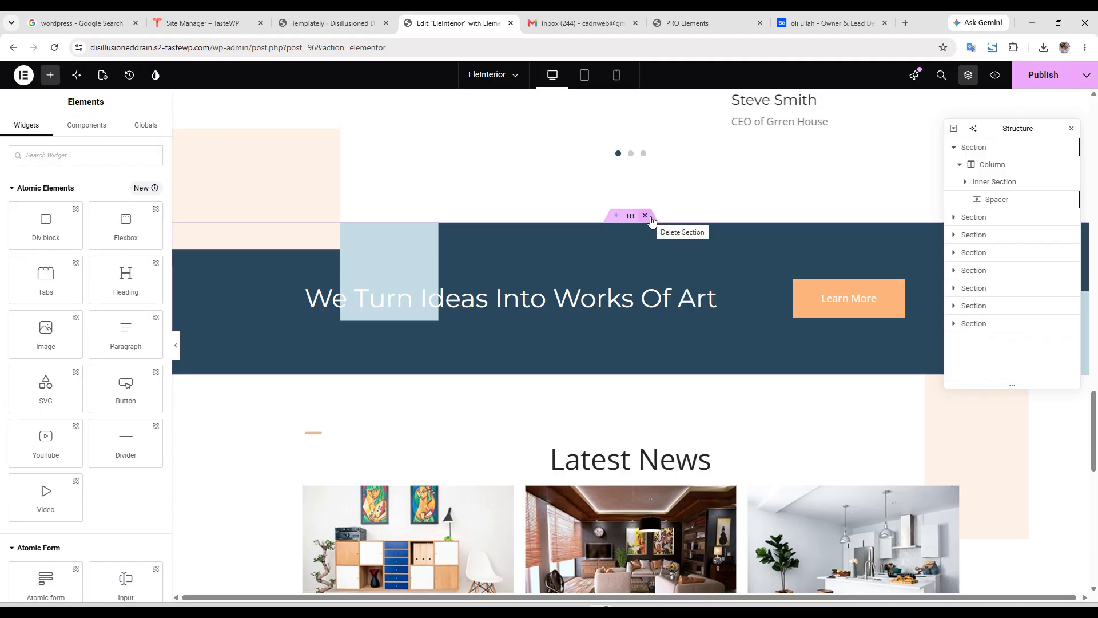
{"action": "scroll", "coordinate": [652, 222], "scroll_direction": "up", "scroll_amount": 2}
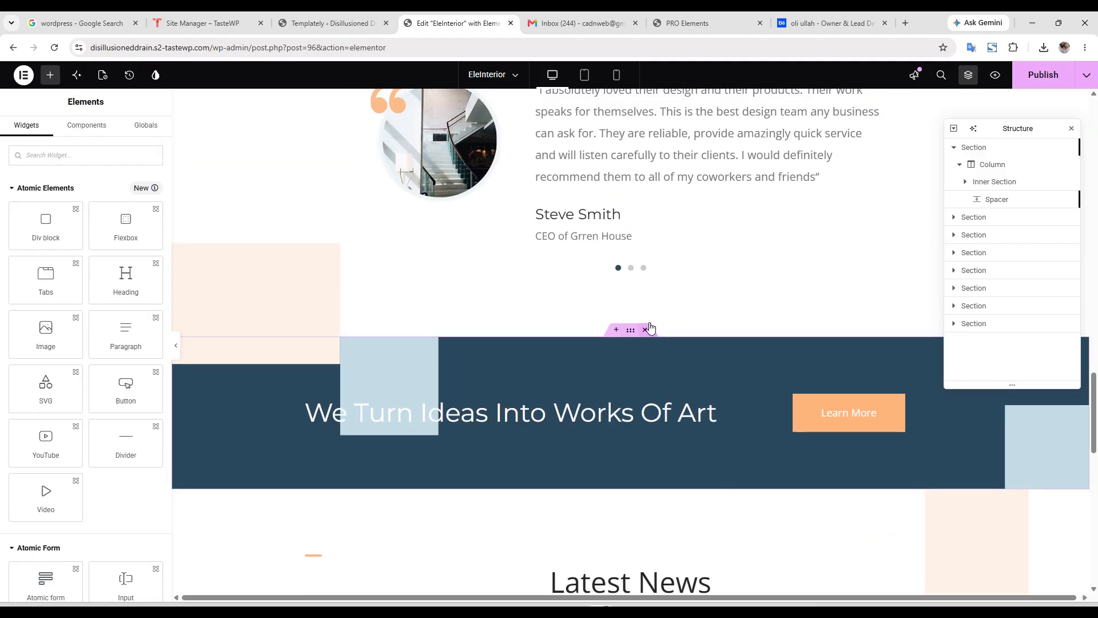
{"action": "mouse_move", "coordinate": [652, 338]}
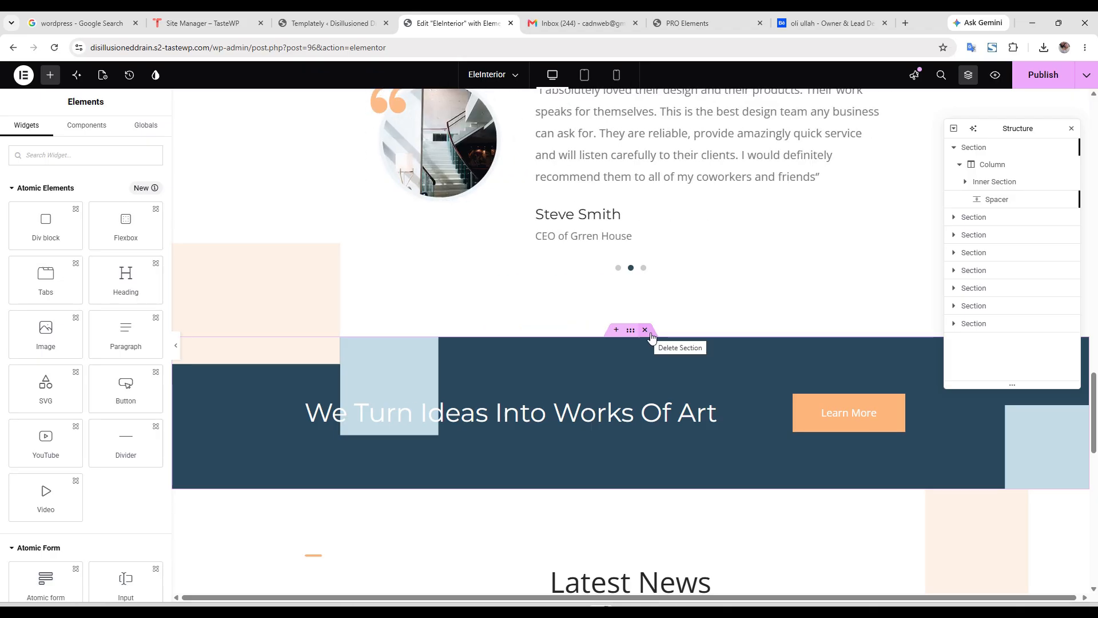
{"action": "left_click", "coordinate": [645, 331]}
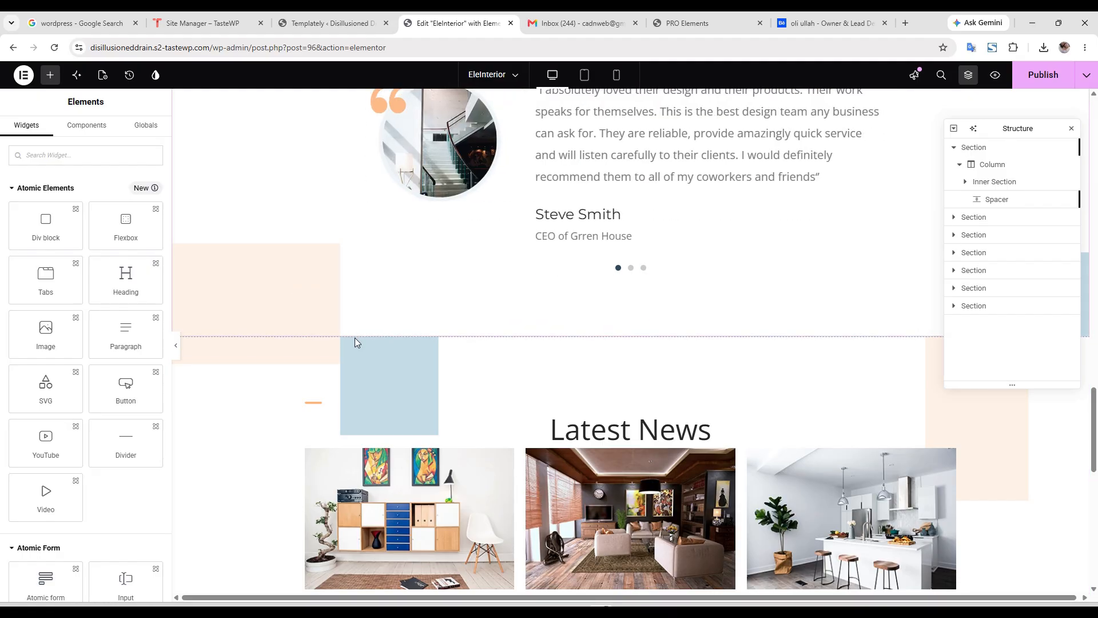
- Check the Latest News section and the footer at the end of the page
{"action": "scroll", "coordinate": [430, 351], "scroll_direction": "down", "scroll_amount": 7}
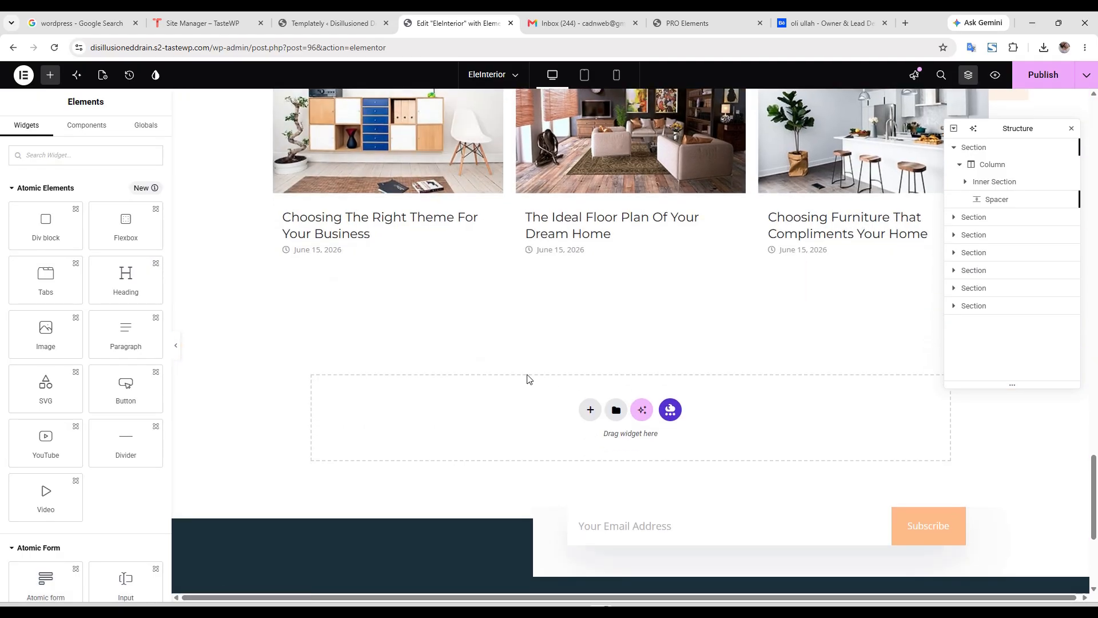
{"action": "scroll", "coordinate": [532, 382], "scroll_direction": "up", "scroll_amount": 3}
{"action": "scroll", "coordinate": [541, 384], "scroll_direction": "down", "scroll_amount": 6}
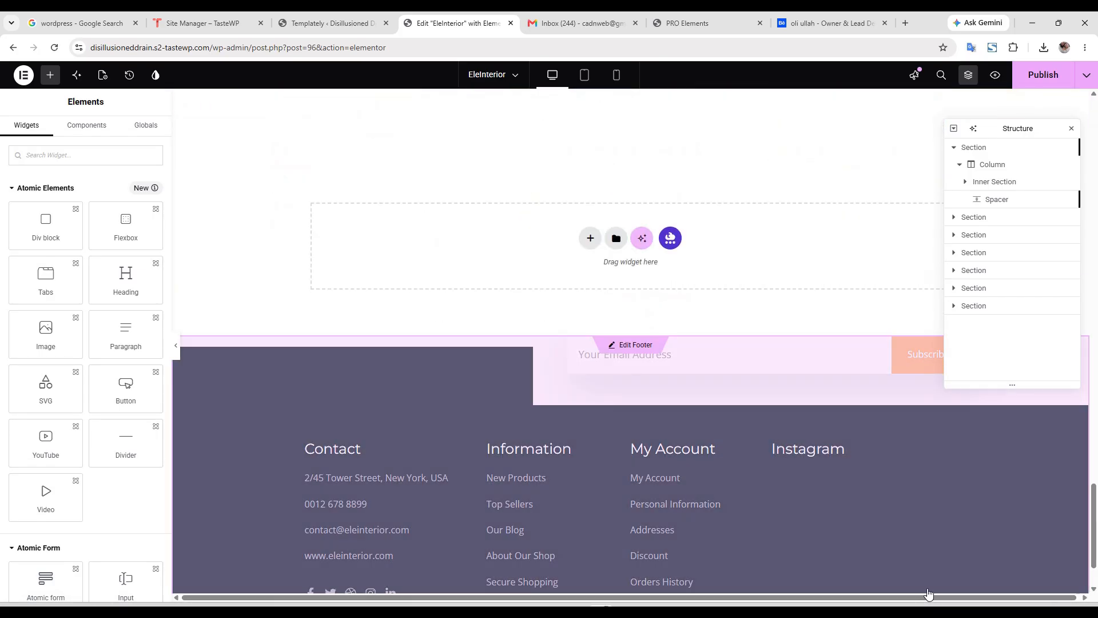
- Save the page's pending changes and open the site footer for editing
{"action": "scroll", "coordinate": [554, 431], "scroll_direction": "down", "scroll_amount": 2}
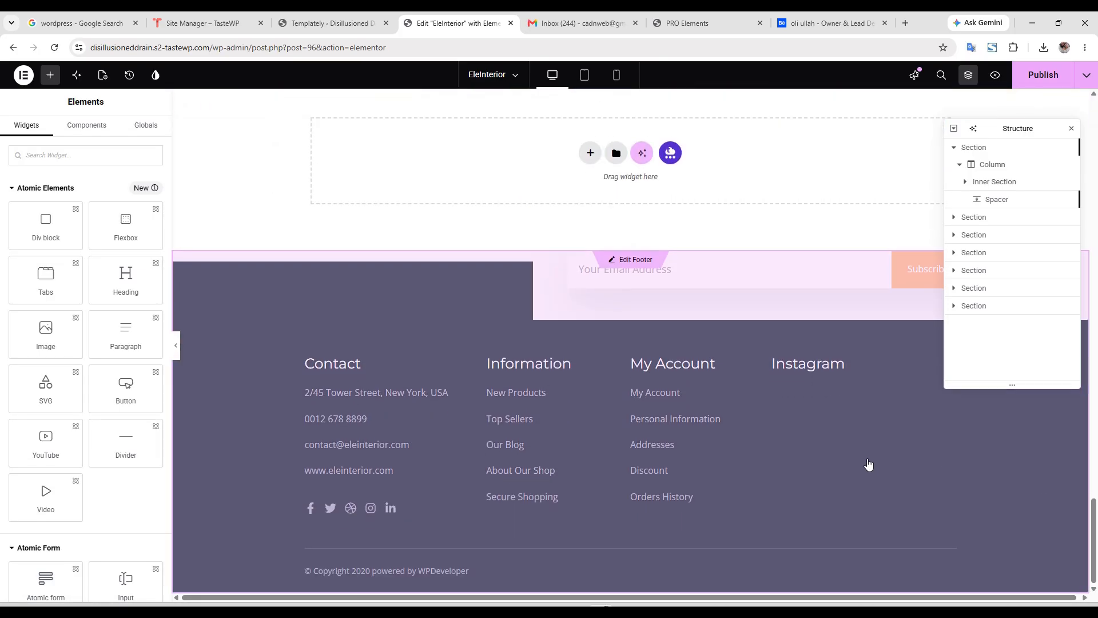
{"action": "left_click", "coordinate": [826, 366]}
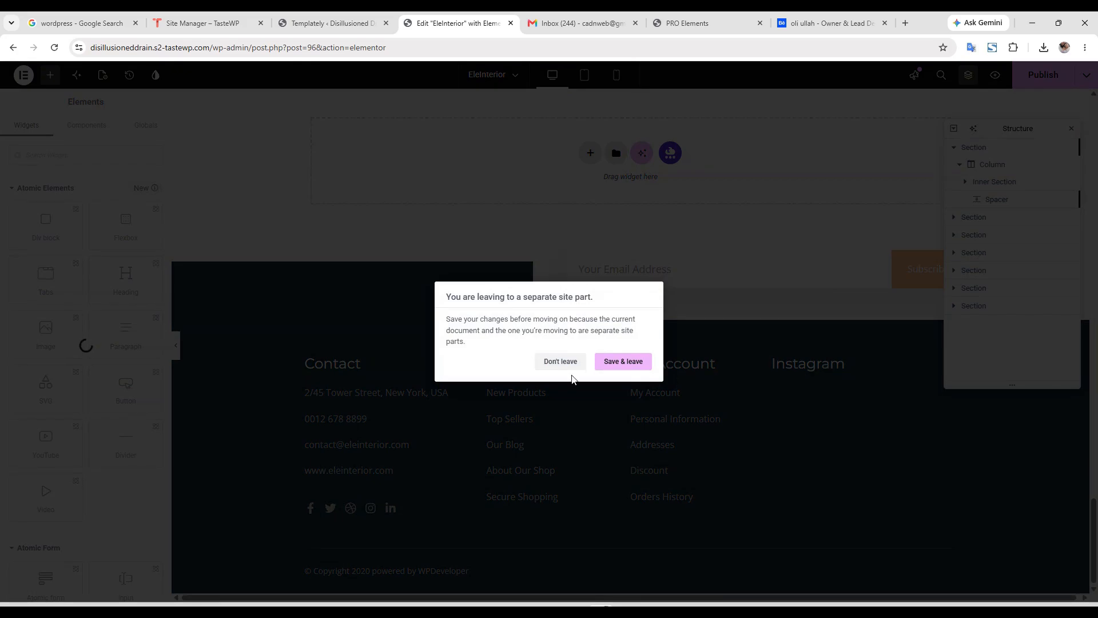
{"action": "left_click", "coordinate": [547, 371]}
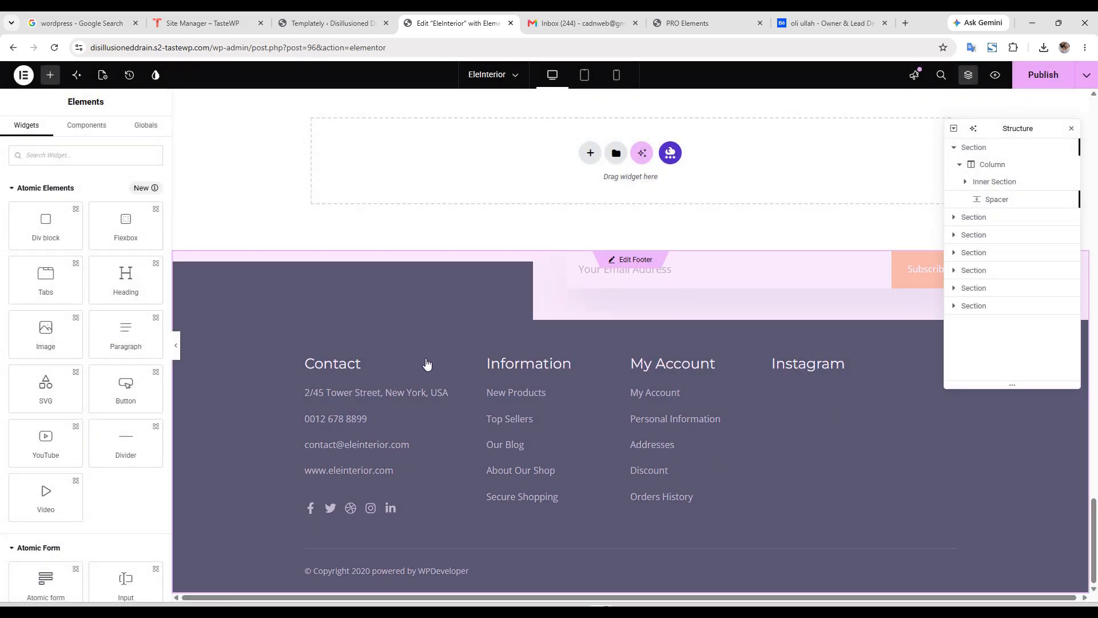
{"action": "left_click", "coordinate": [648, 264]}
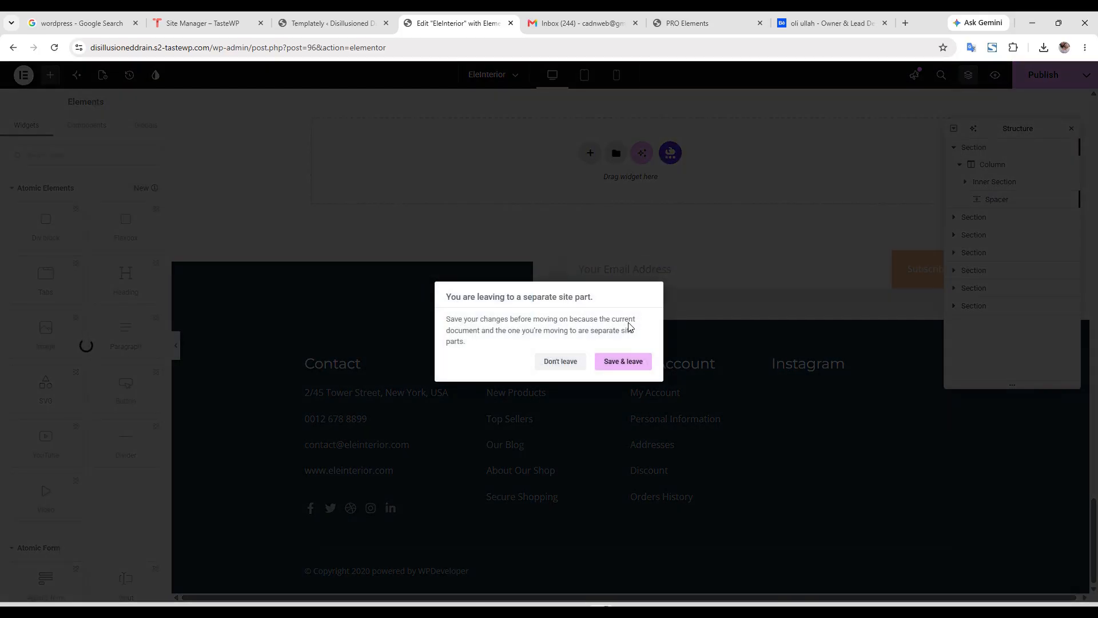
{"action": "left_click", "coordinate": [630, 362]}
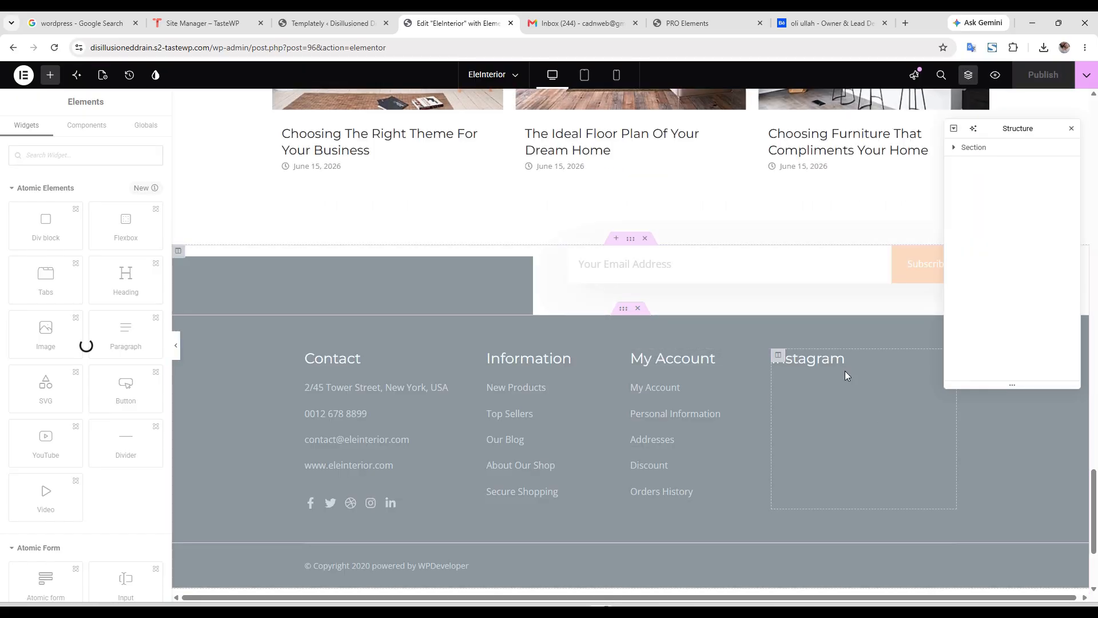
- Change the footer's Instagram column heading to "Socail Media" and publish the footer
{"action": "left_click", "coordinate": [842, 371]}
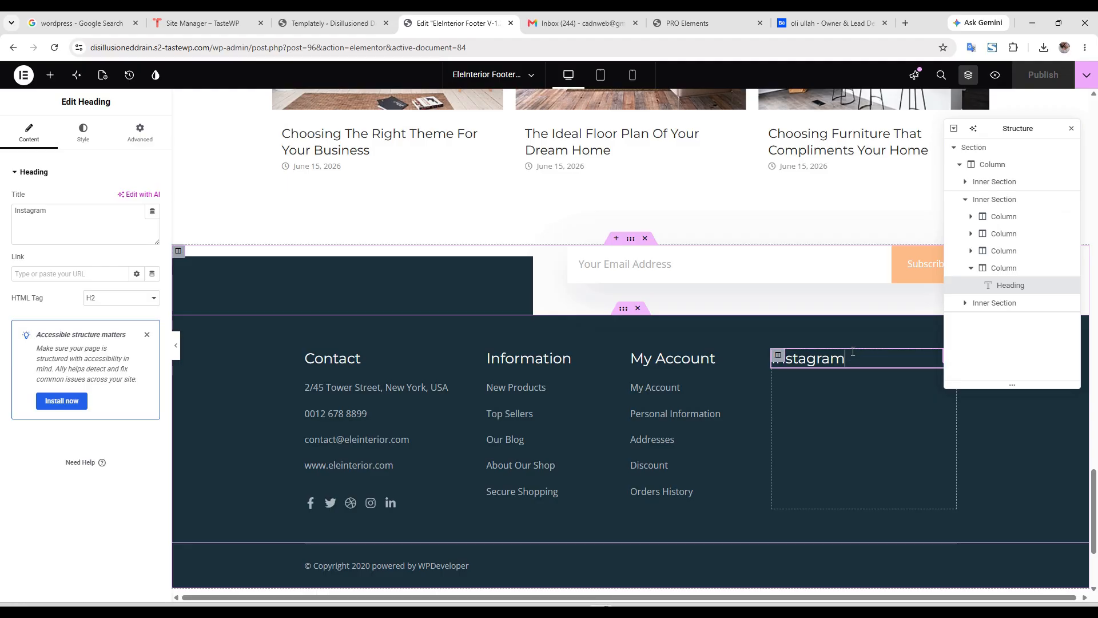
{"action": "double_click", "coordinate": [837, 359]}
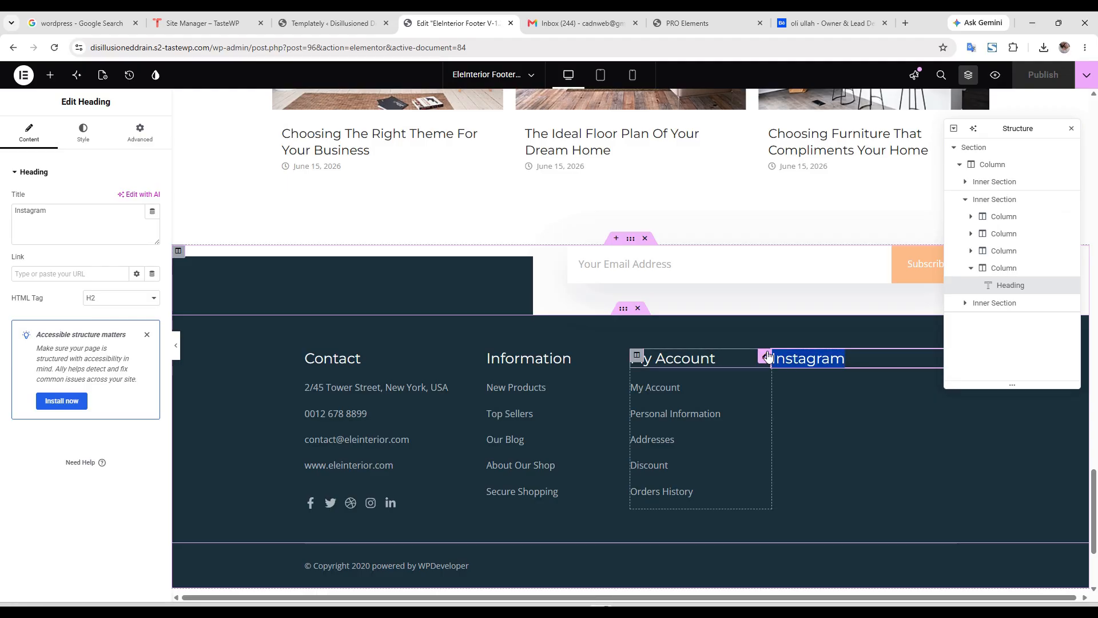
{"action": "type", "text": "Socail Media"}
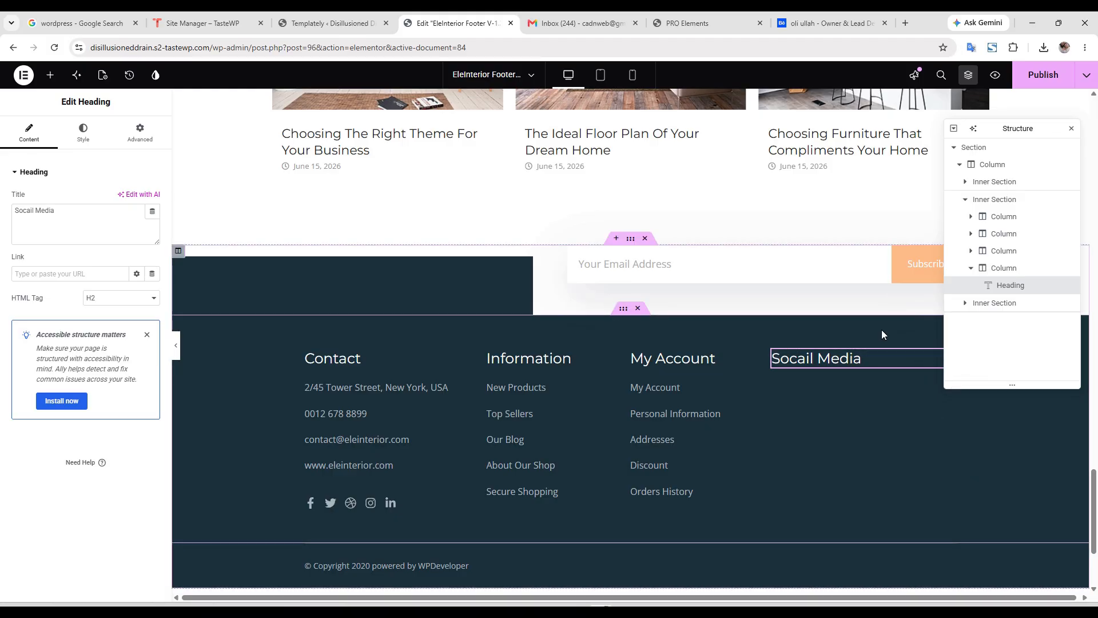
{"action": "scroll", "coordinate": [600, 326], "scroll_direction": "up", "scroll_amount": 10}
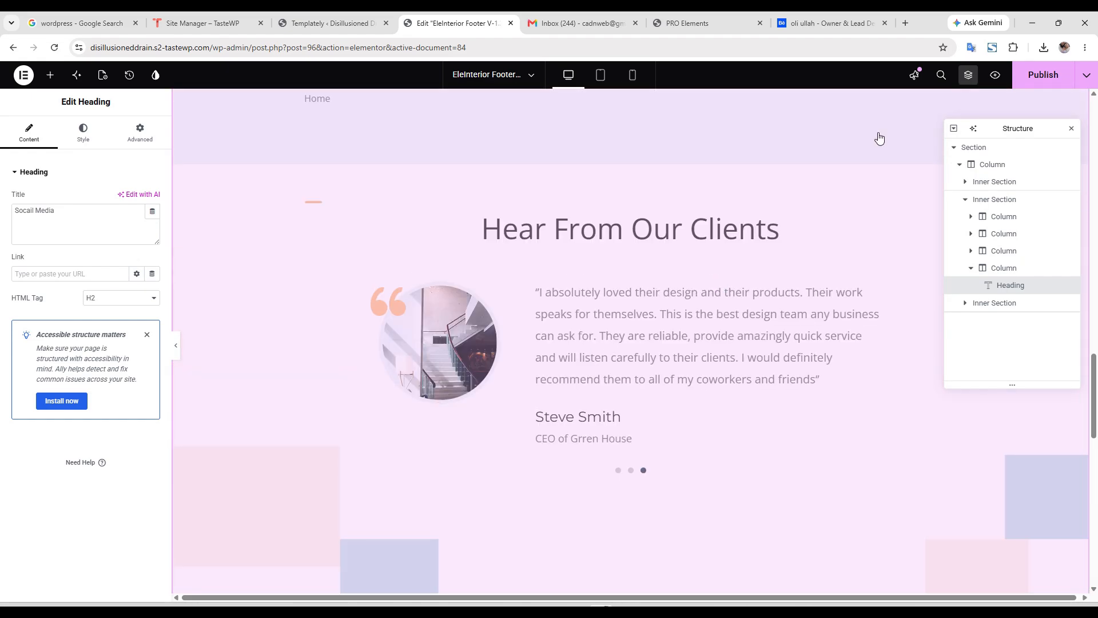
{"action": "left_click", "coordinate": [1042, 77]}
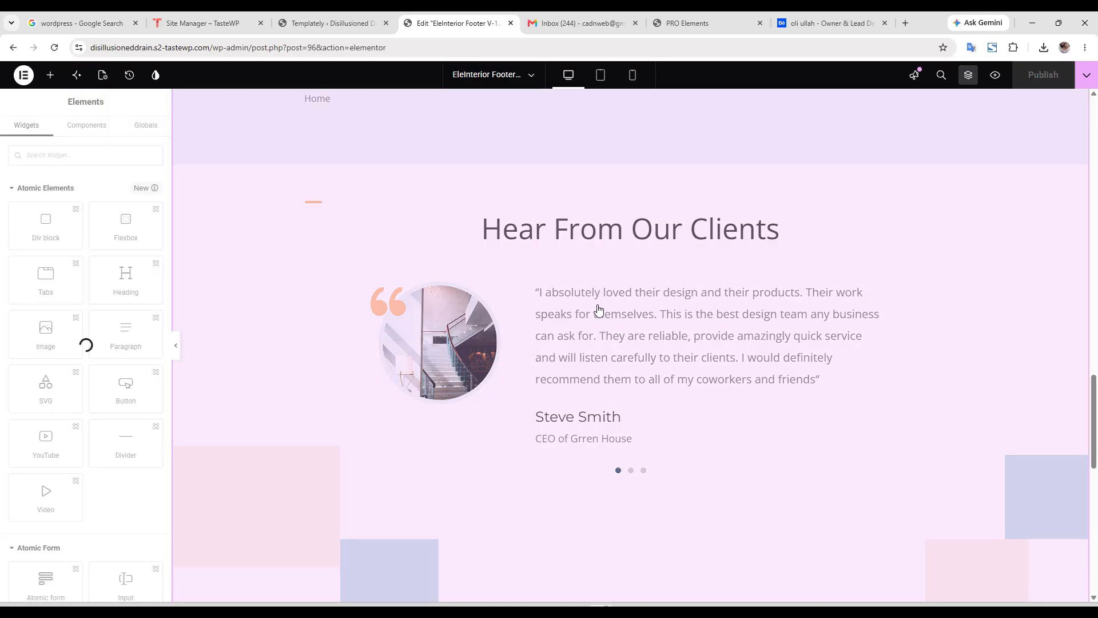
- Examine the layout settings of the page's second and third sections, around the hero and Our Work Process
{"action": "scroll", "coordinate": [598, 310], "scroll_direction": "up", "scroll_amount": 10}
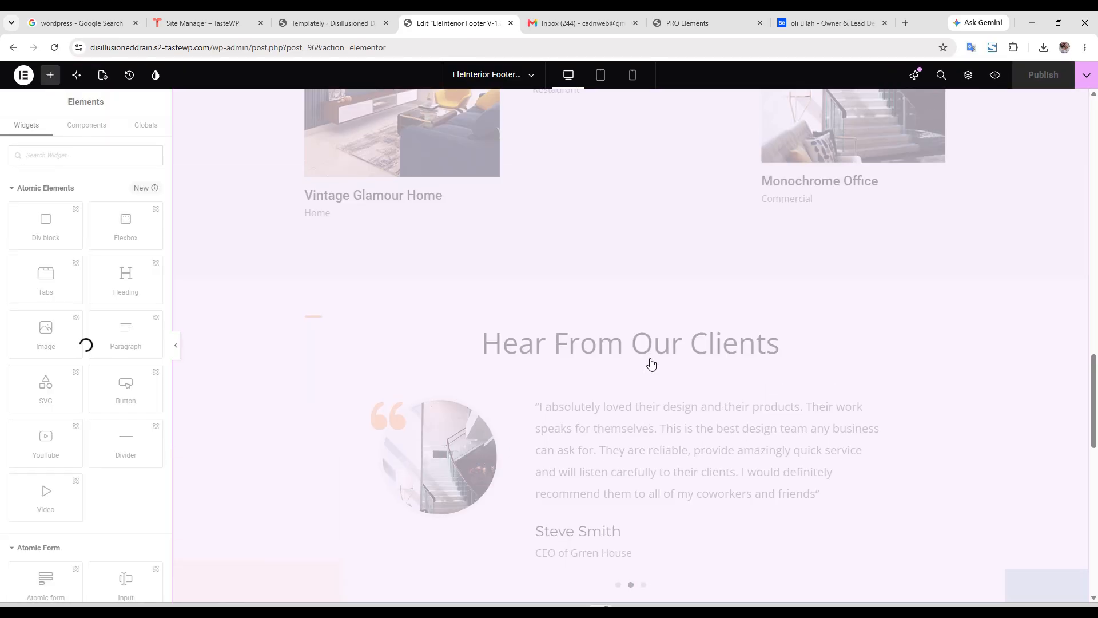
{"action": "scroll", "coordinate": [652, 420], "scroll_direction": "up", "scroll_amount": 3}
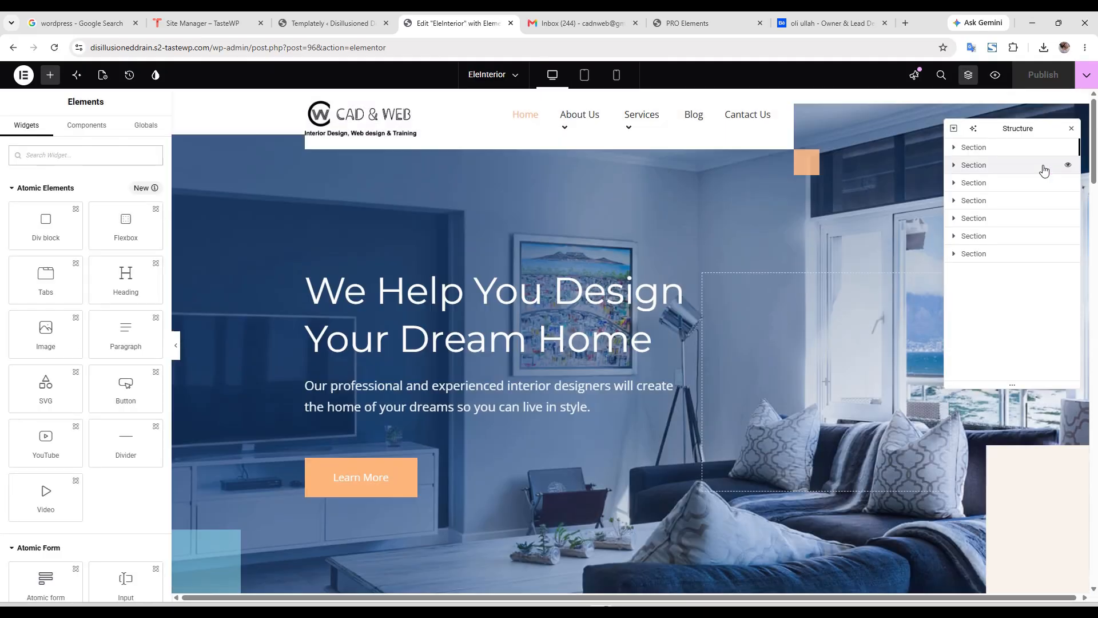
{"action": "left_click", "coordinate": [1022, 150]}
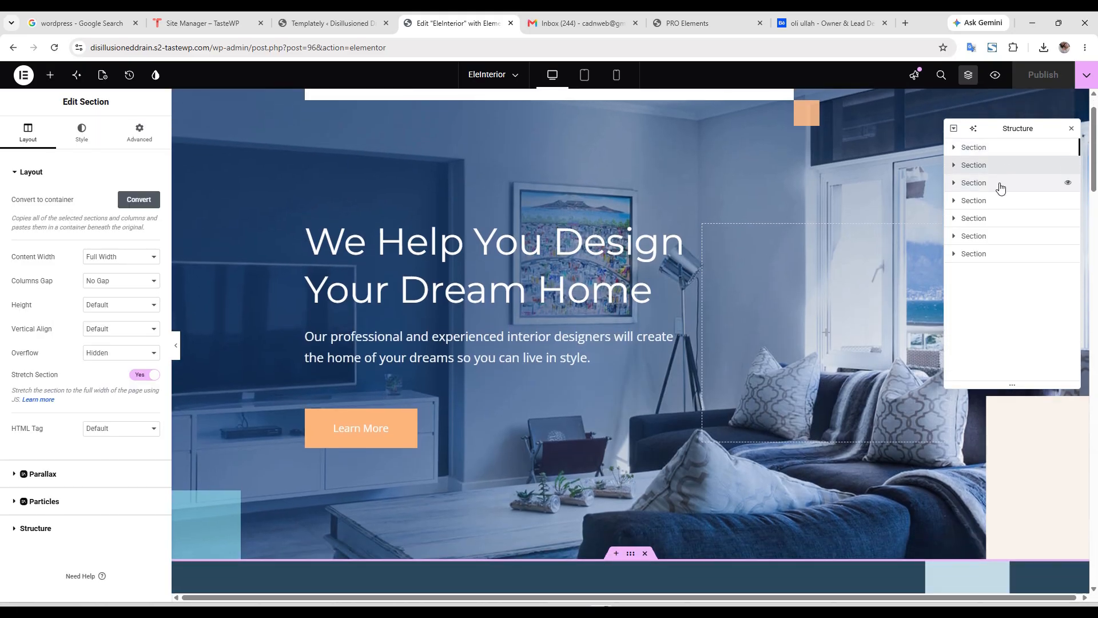
{"action": "left_click", "coordinate": [996, 184]}
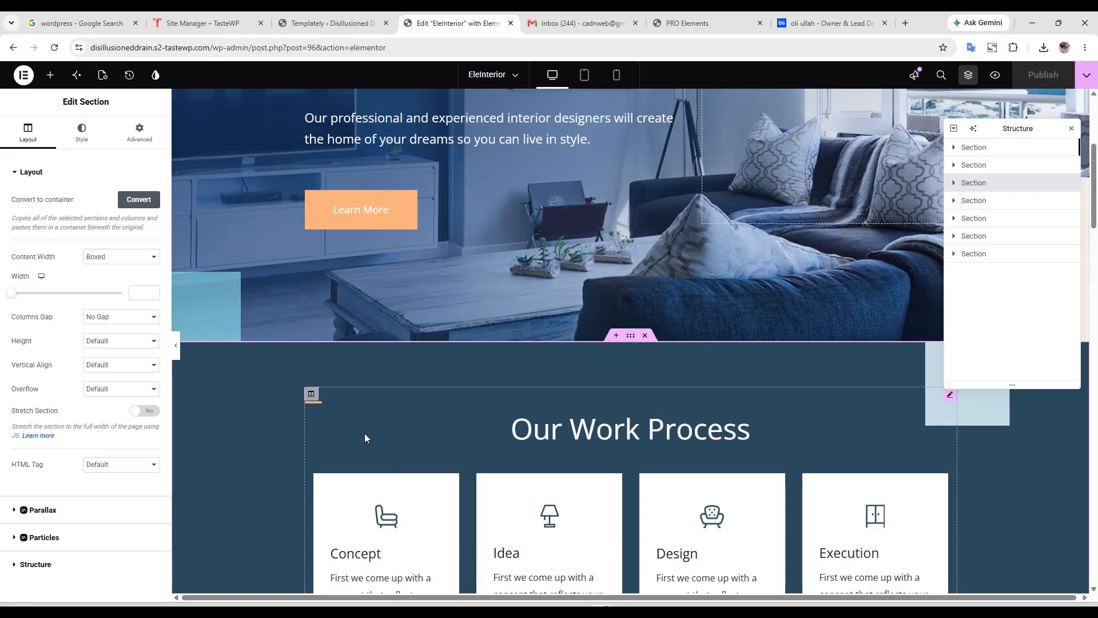
{"action": "scroll", "coordinate": [365, 436], "scroll_direction": "up", "scroll_amount": 5}
{"action": "scroll", "coordinate": [677, 455], "scroll_direction": "down", "scroll_amount": 4}
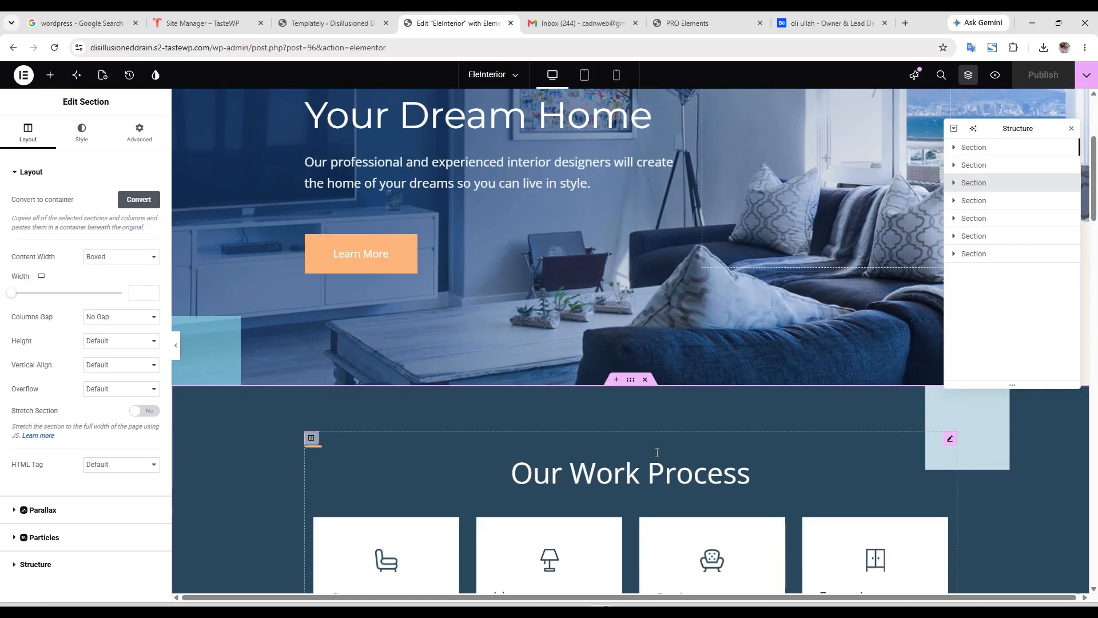
{"action": "scroll", "coordinate": [377, 452], "scroll_direction": "up", "scroll_amount": 3}
{"action": "scroll", "coordinate": [377, 452], "scroll_direction": "up", "scroll_amount": 1}
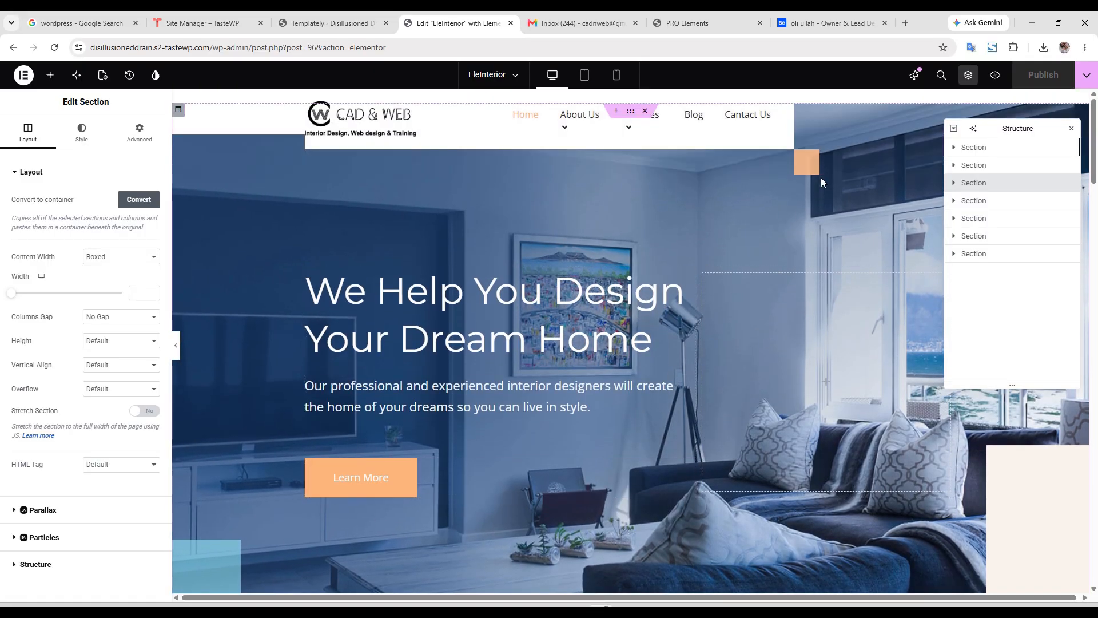
{"action": "left_click", "coordinate": [811, 173]}
{"action": "scroll", "coordinate": [741, 318], "scroll_direction": "down", "scroll_amount": 18}
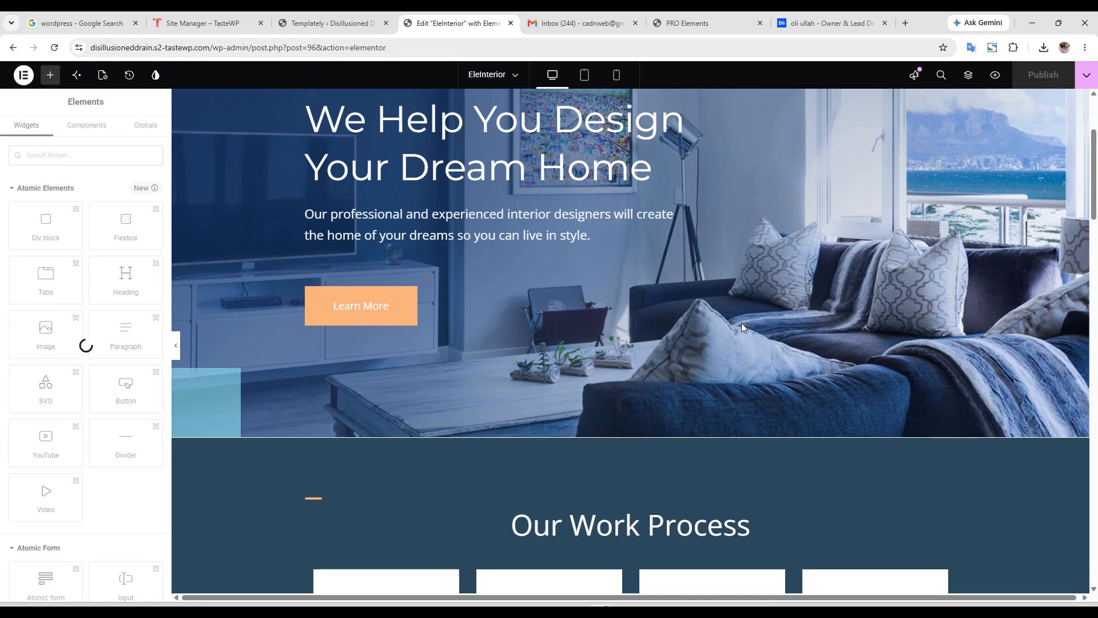
{"action": "scroll", "coordinate": [738, 355], "scroll_direction": "down", "scroll_amount": 5}
{"action": "key", "text": "ctrl+i"}
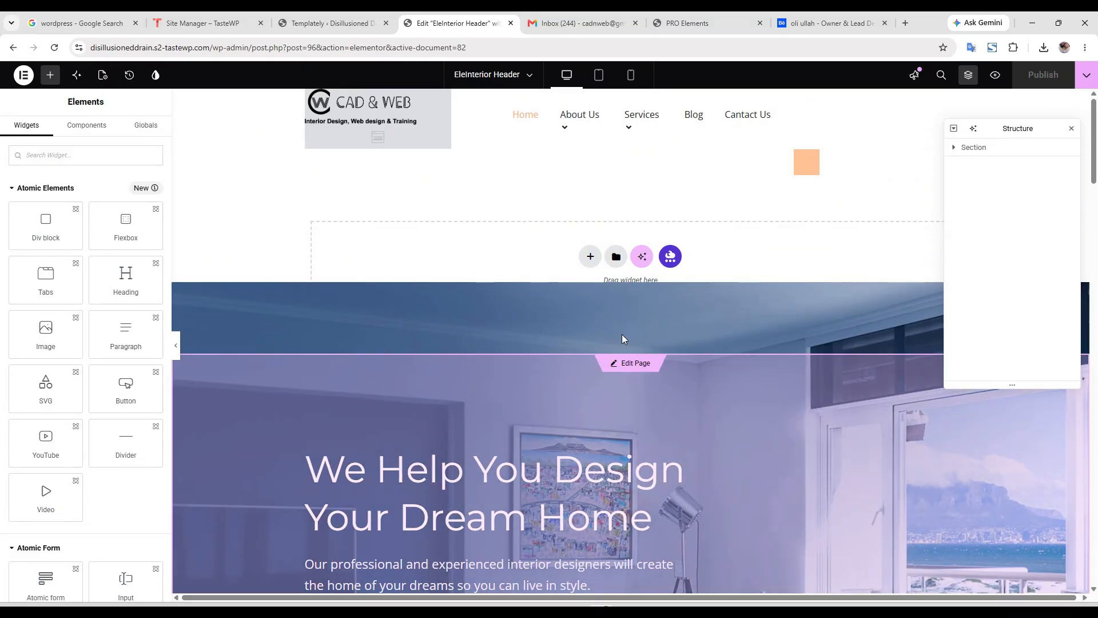
{"action": "scroll", "coordinate": [631, 351], "scroll_direction": "down", "scroll_amount": 15}
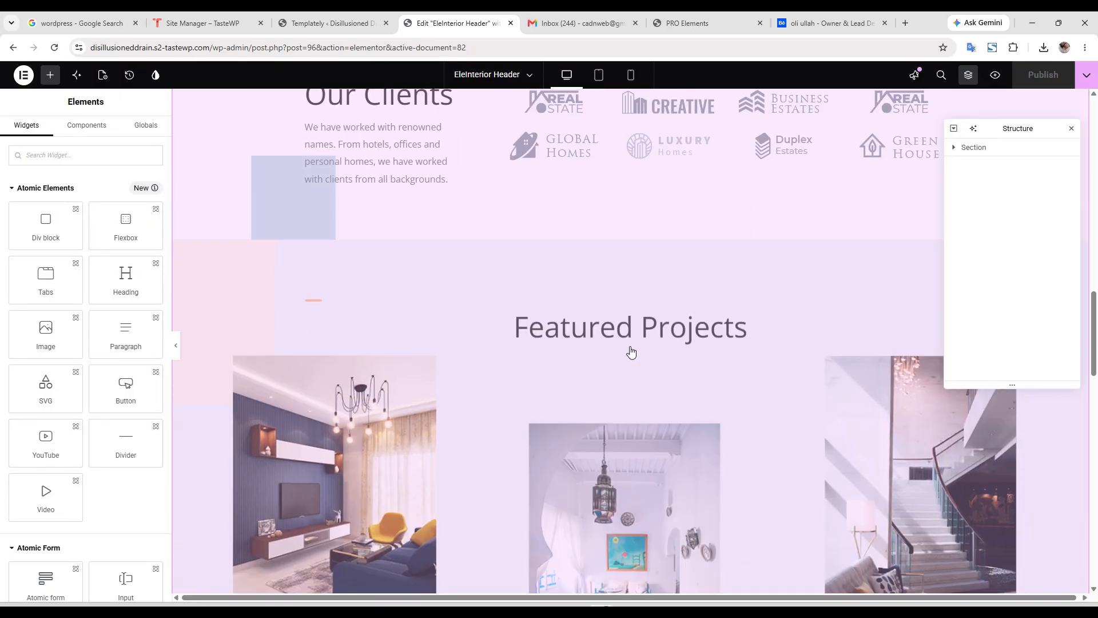
{"action": "scroll", "coordinate": [632, 351], "scroll_direction": "up", "scroll_amount": 10}
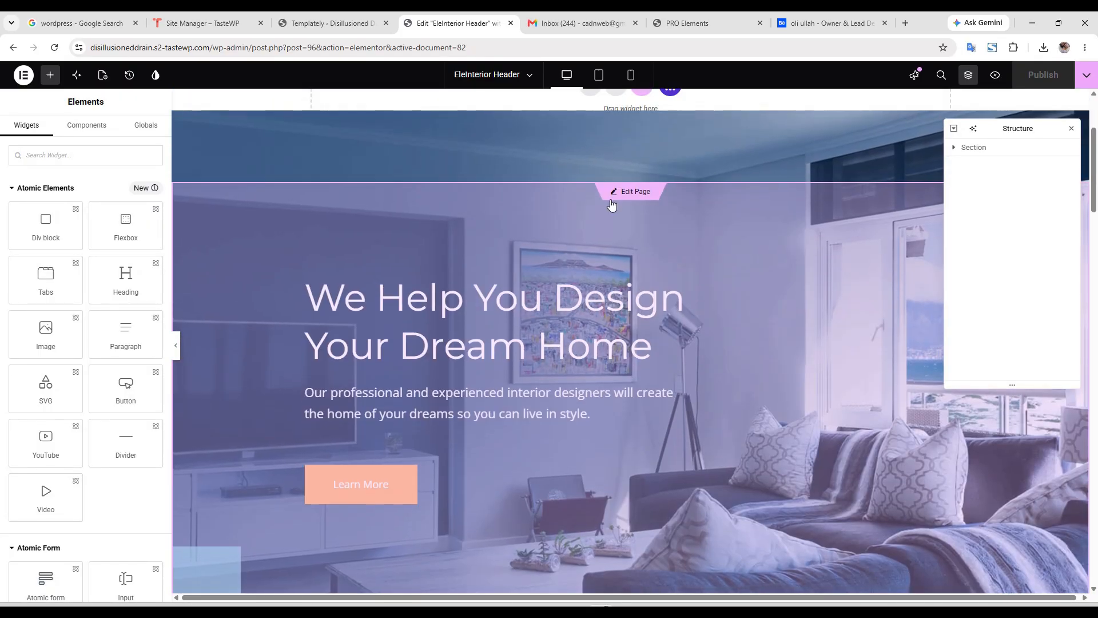
{"action": "left_click", "coordinate": [645, 198]}
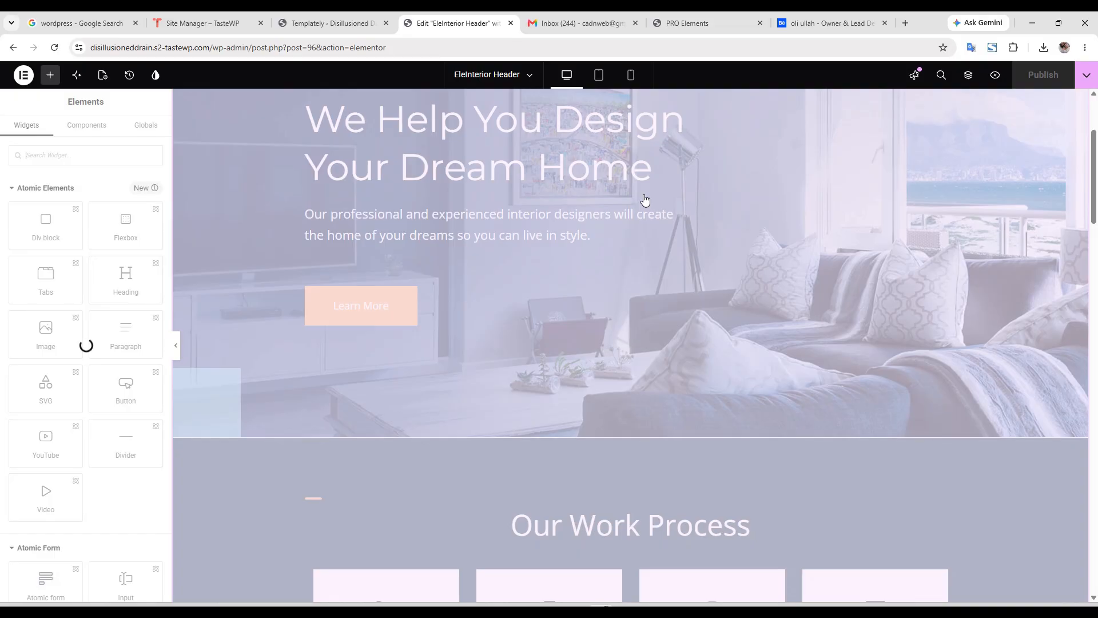
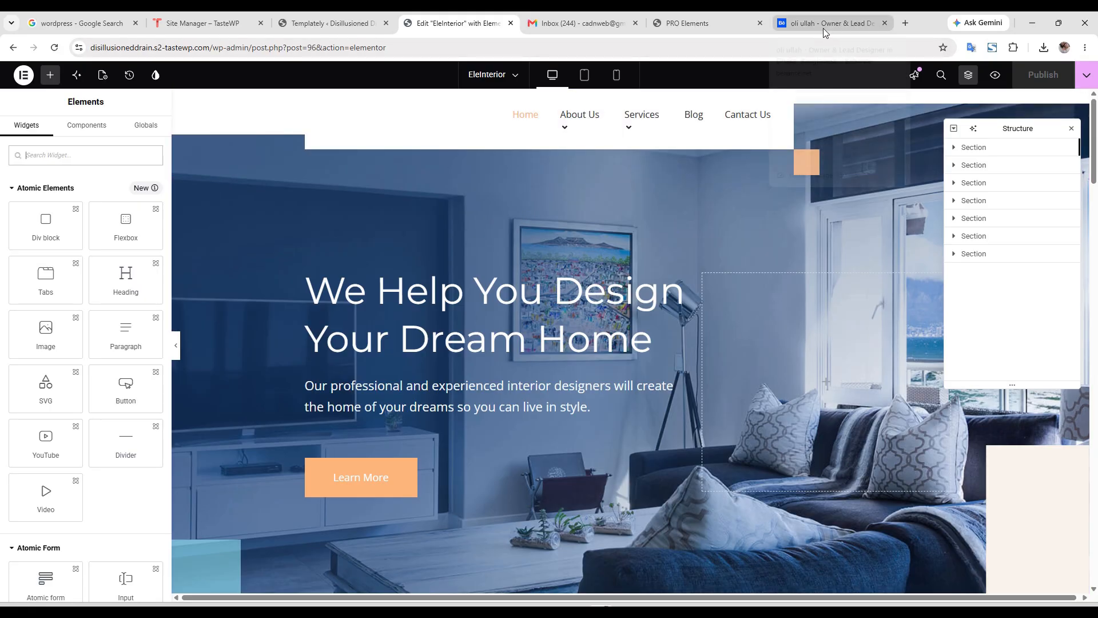
- Switch to the Behance portfolio and open the Duplex project Cumilla at its living room render
{"action": "left_click", "coordinate": [822, 29]}
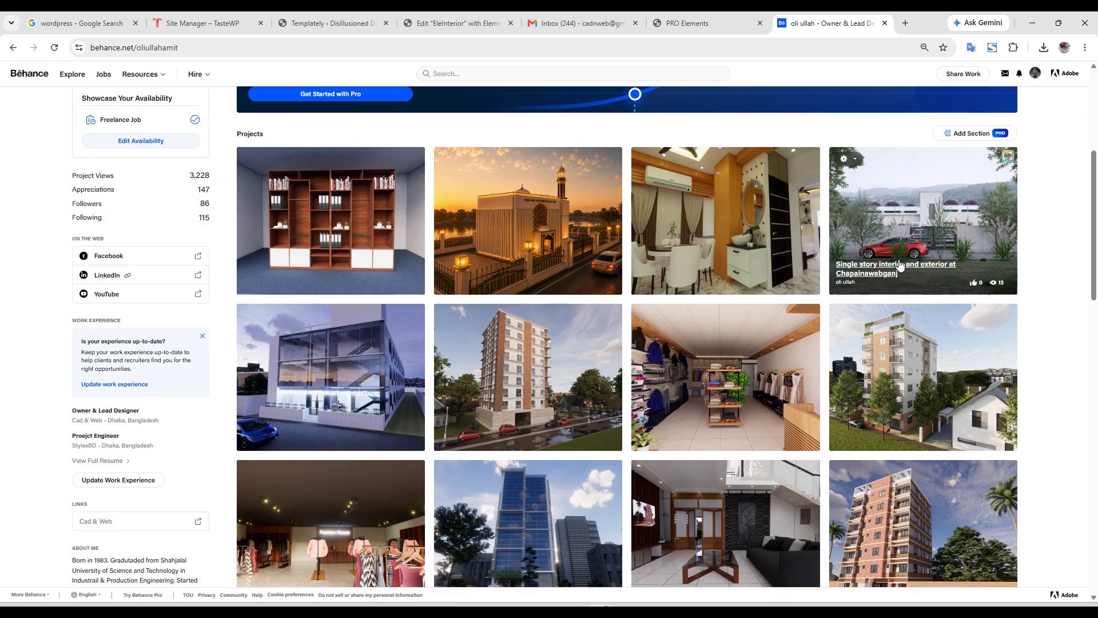
{"action": "scroll", "coordinate": [656, 266], "scroll_direction": "down", "scroll_amount": 2}
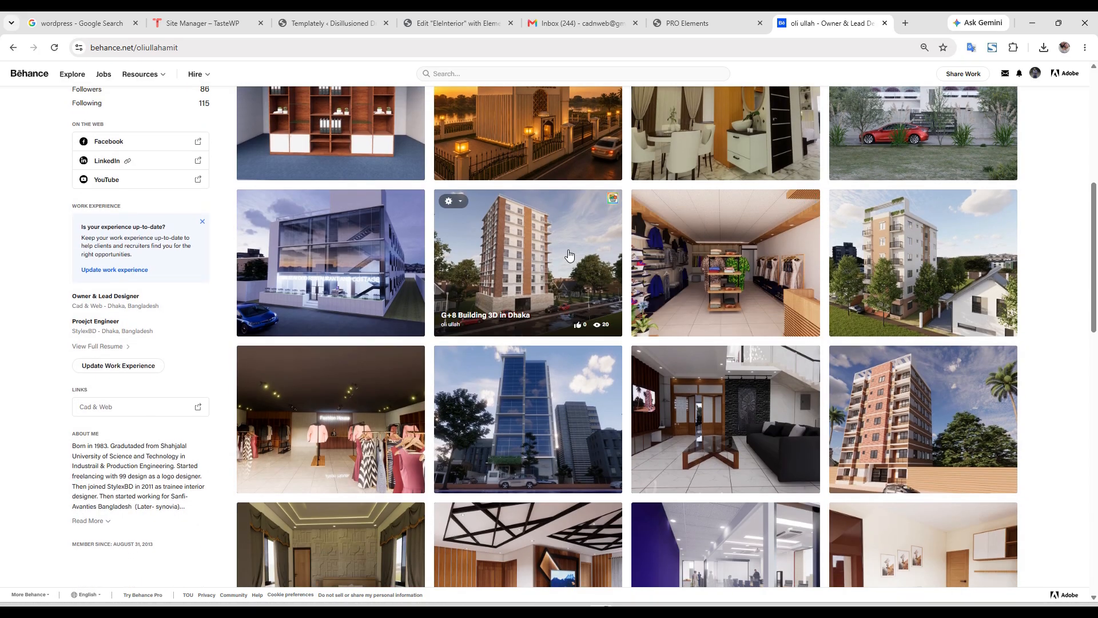
{"action": "left_click", "coordinate": [569, 259]}
{"action": "left_click", "coordinate": [1024, 214]}
{"action": "left_click", "coordinate": [751, 453]}
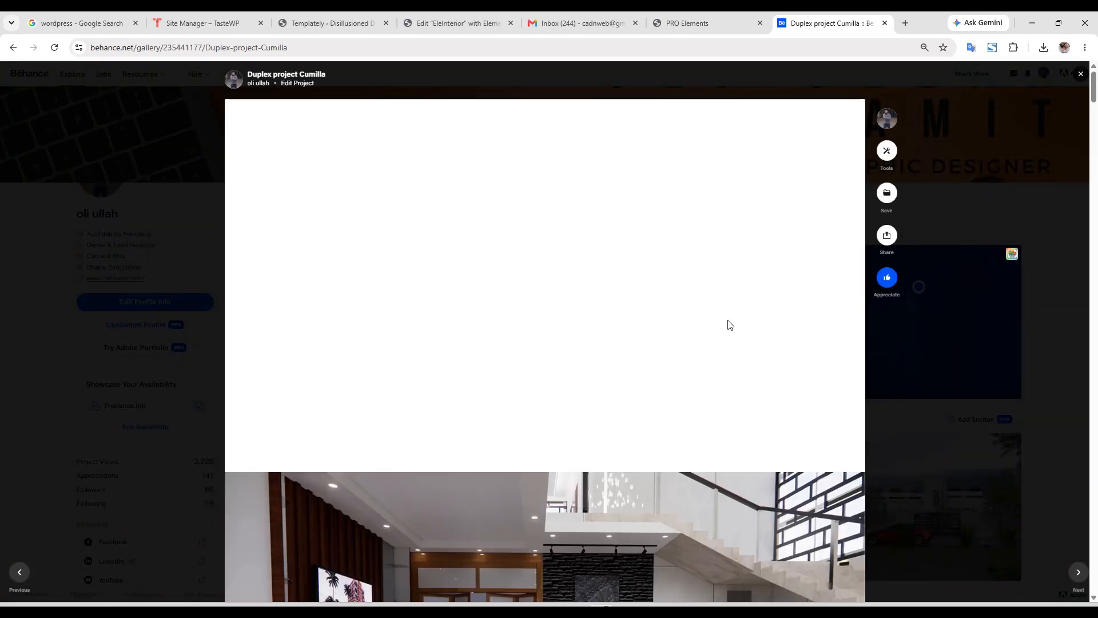
{"action": "scroll", "coordinate": [727, 323], "scroll_direction": "down", "scroll_amount": 2}
{"action": "scroll", "coordinate": [721, 358], "scroll_direction": "down", "scroll_amount": 3}
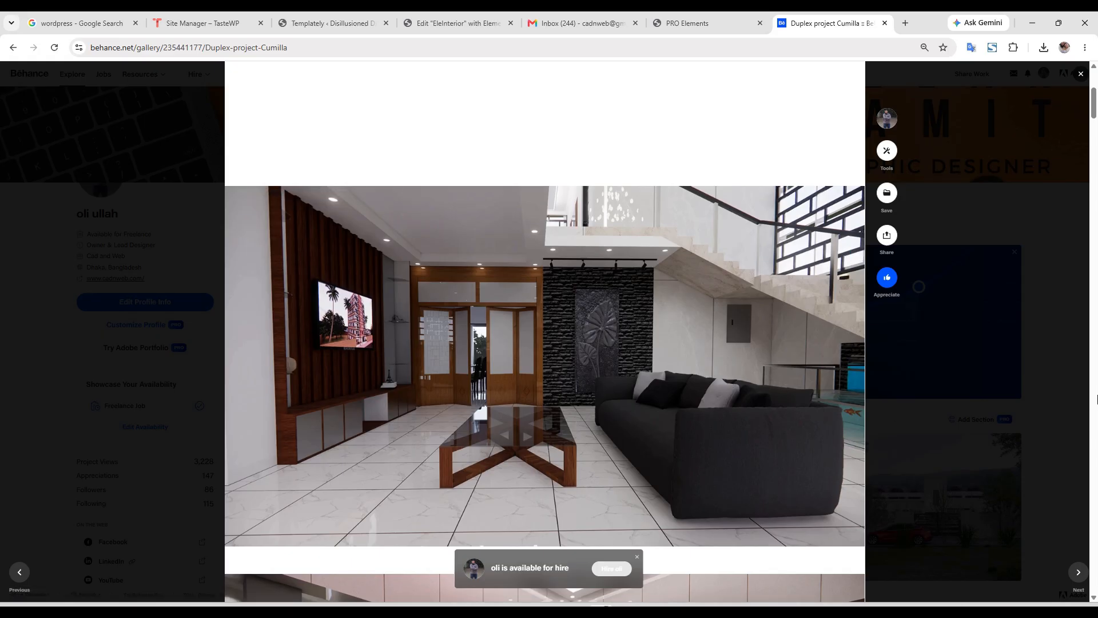
- Capture a screen snip of the duplex living room render and return to the Elementor page editor
{"action": "key", "text": "super+shift+s"}
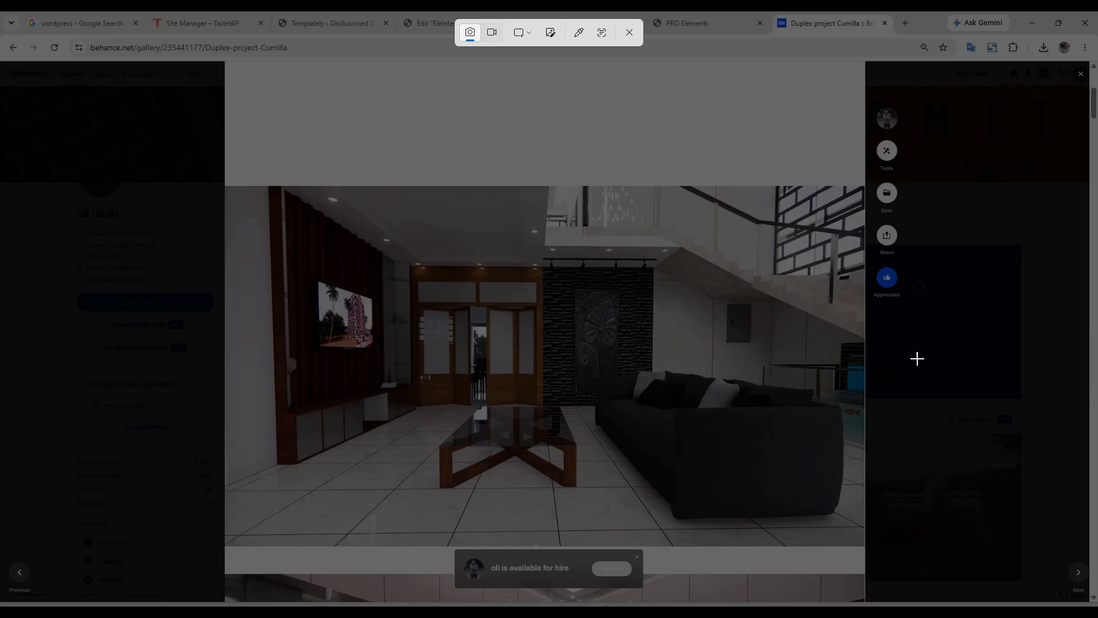
{"action": "left_click_drag", "start_coordinate": [862, 187], "coordinate": [226, 542]}
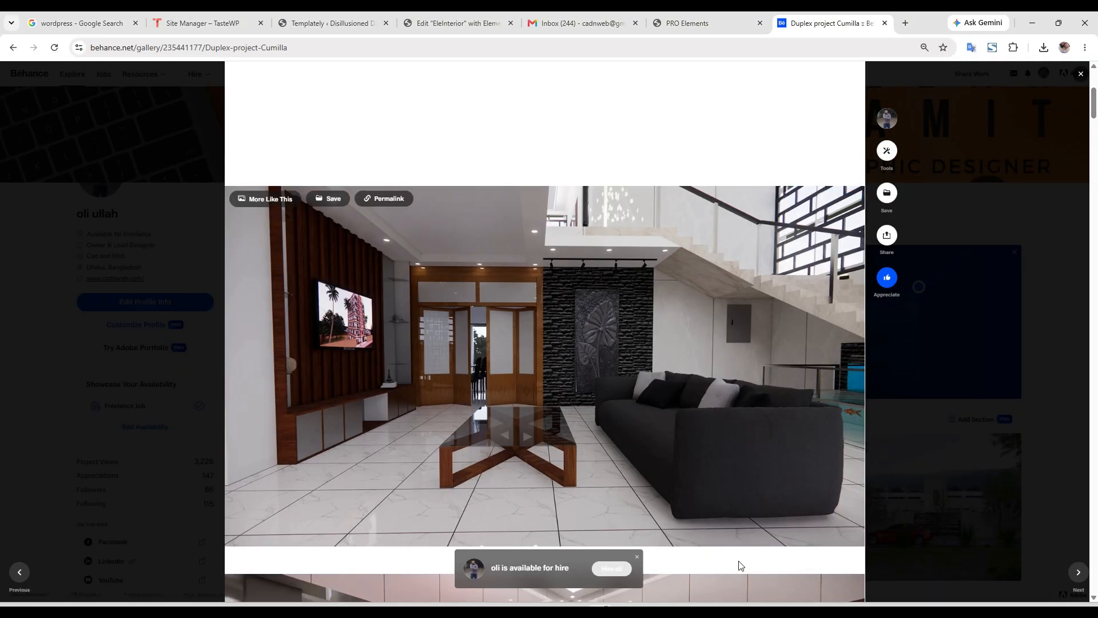
{"action": "left_click", "coordinate": [651, 583]}
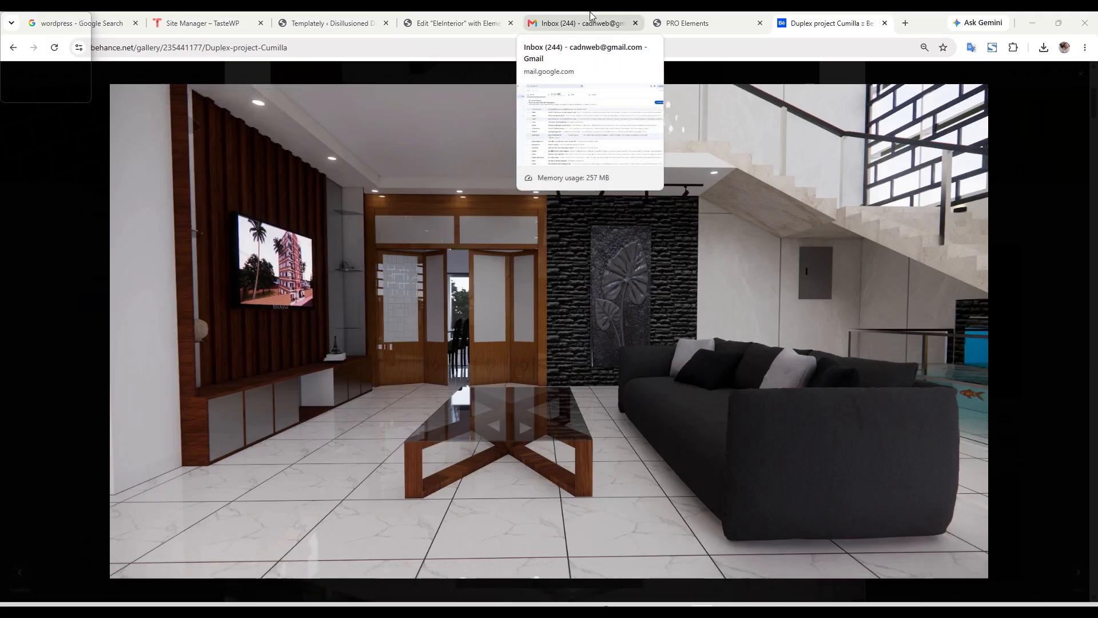
{"action": "left_click", "coordinate": [488, 20]}
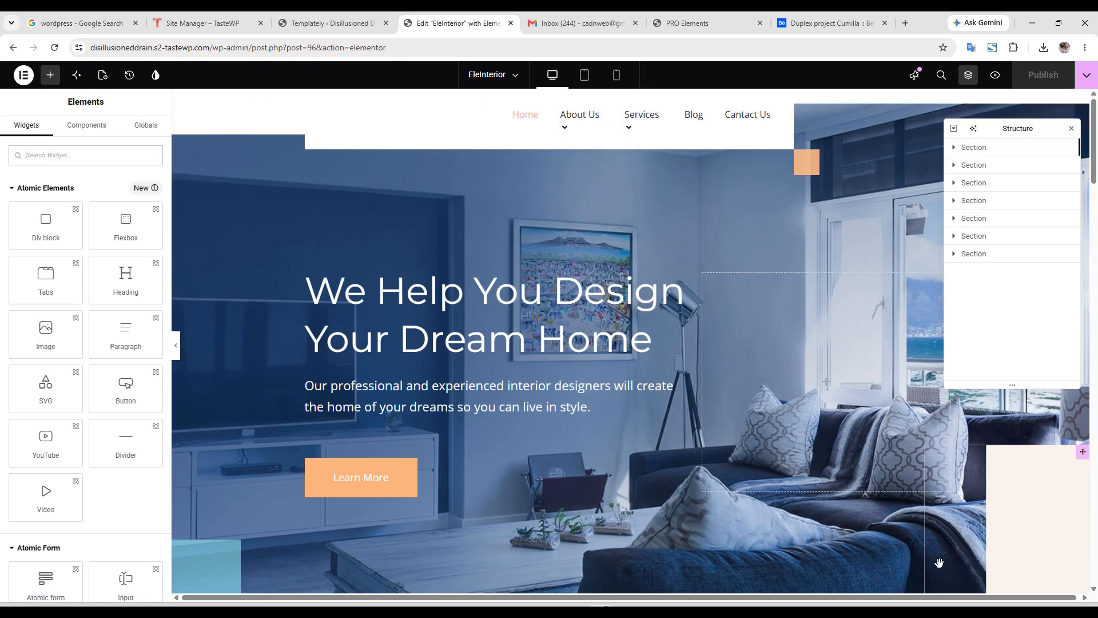
{"action": "left_click", "coordinate": [252, 172]}
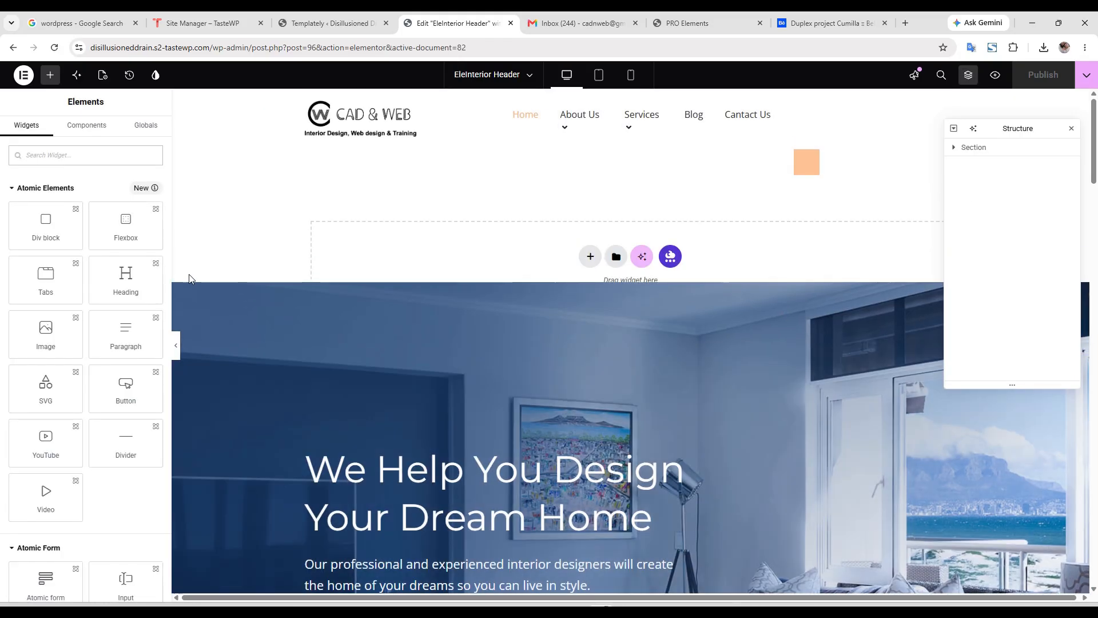
{"action": "left_click", "coordinate": [970, 148]}
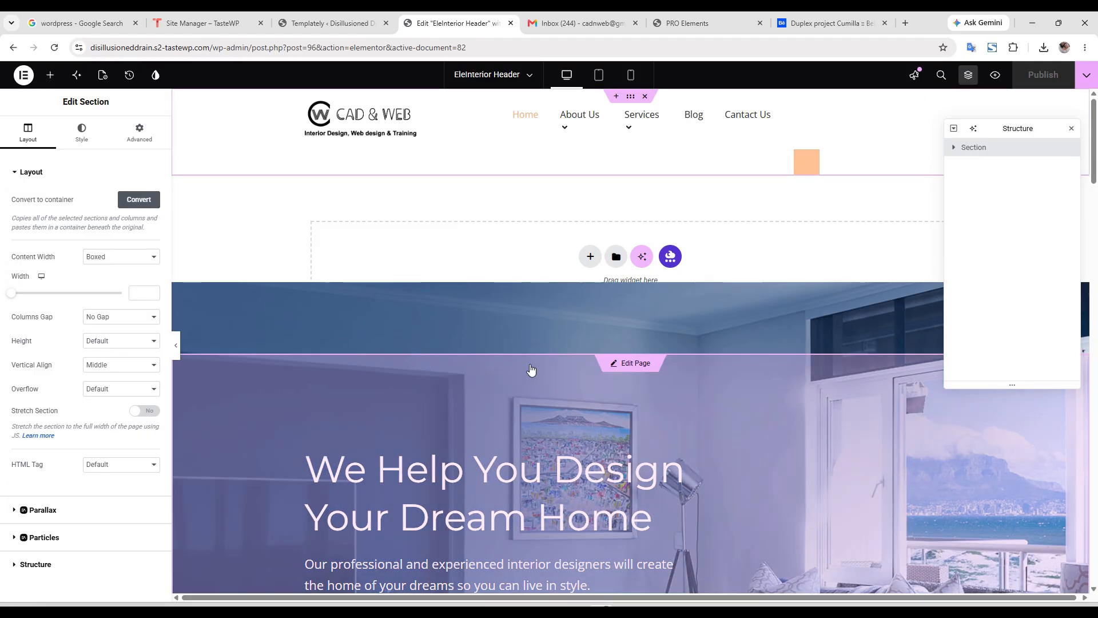
{"action": "scroll", "coordinate": [635, 336], "scroll_direction": "down", "scroll_amount": 3}
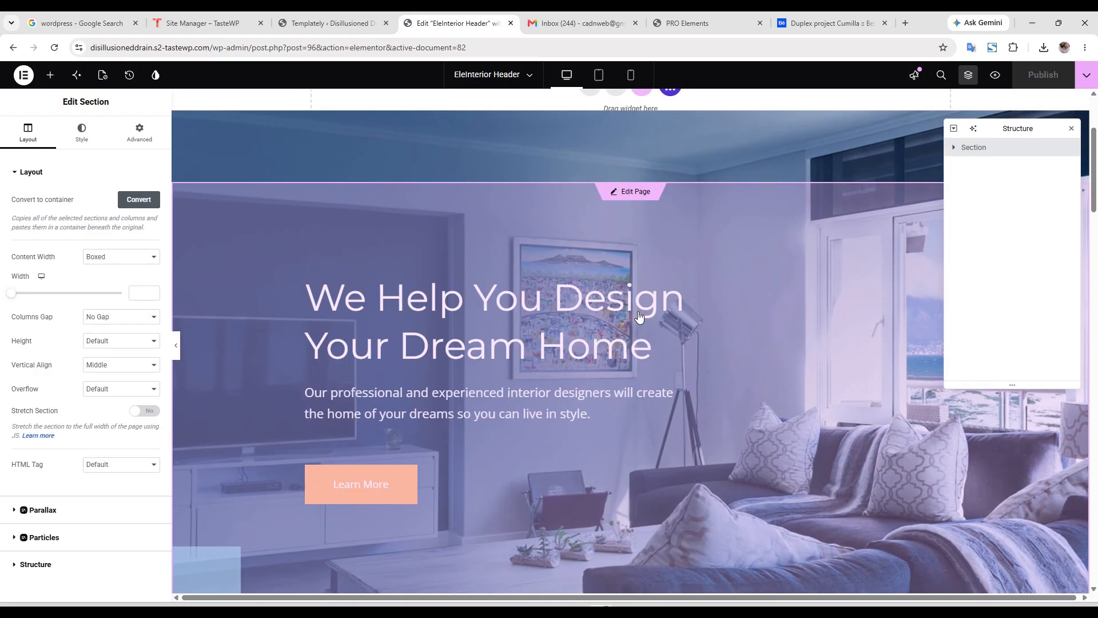
{"action": "left_click", "coordinate": [756, 325]}
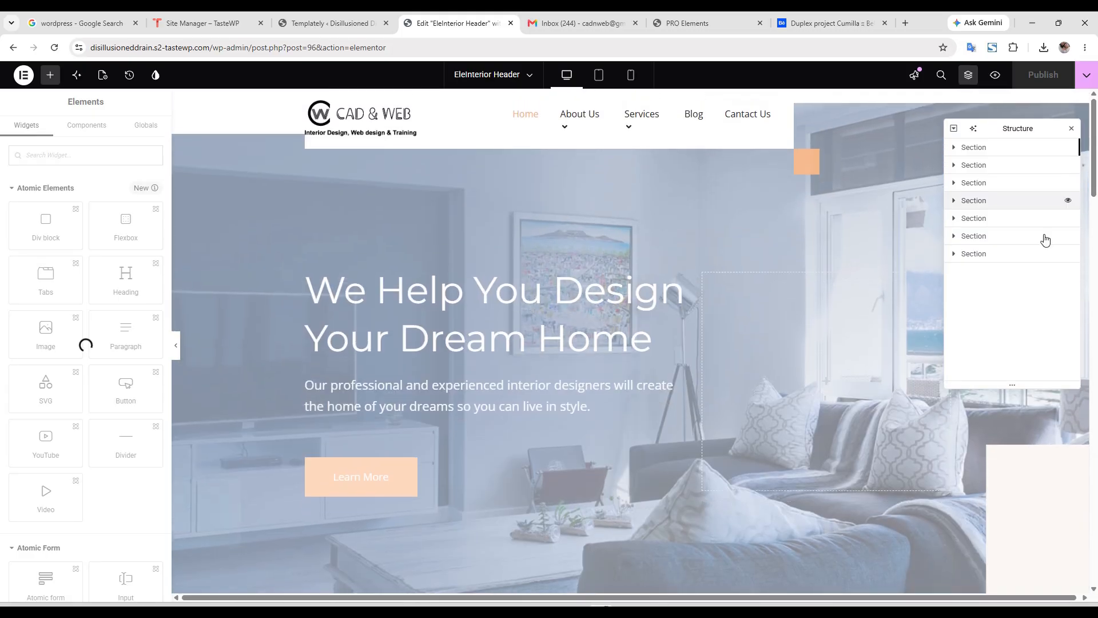
- Open the upload file chooser for the background image of the page's first section, the hero
{"action": "left_click", "coordinate": [996, 150]}
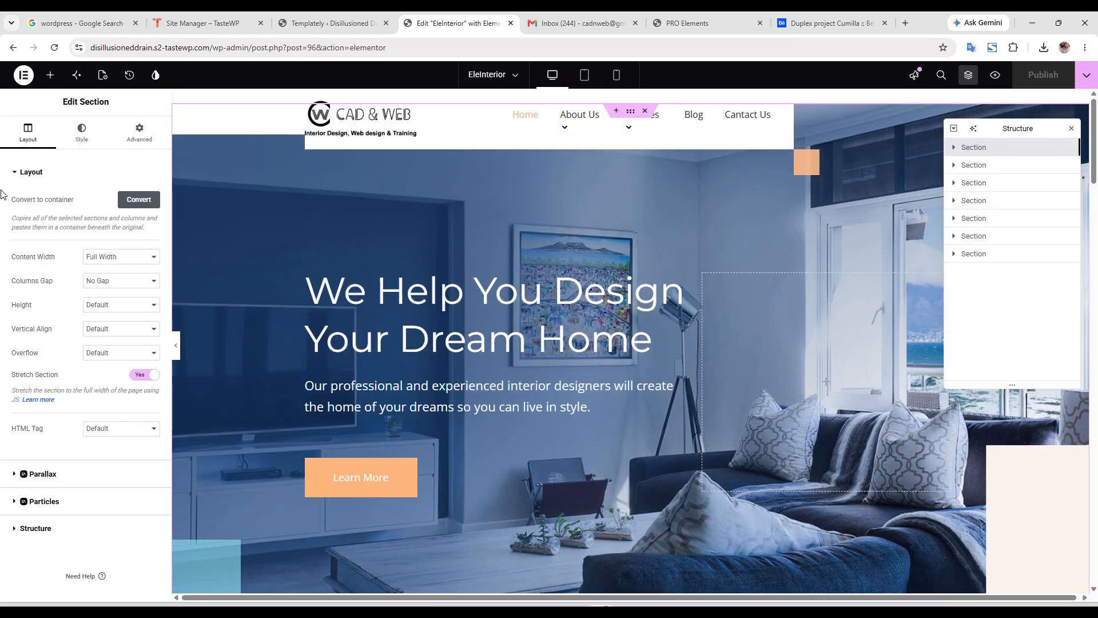
{"action": "left_click", "coordinate": [78, 135]}
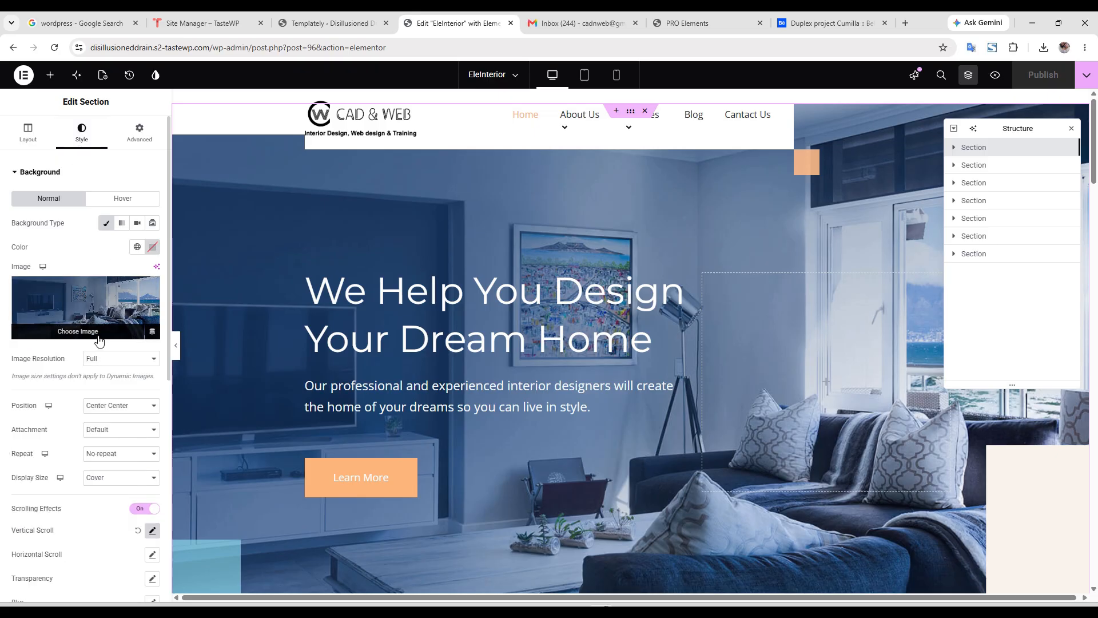
{"action": "left_click", "coordinate": [78, 331]}
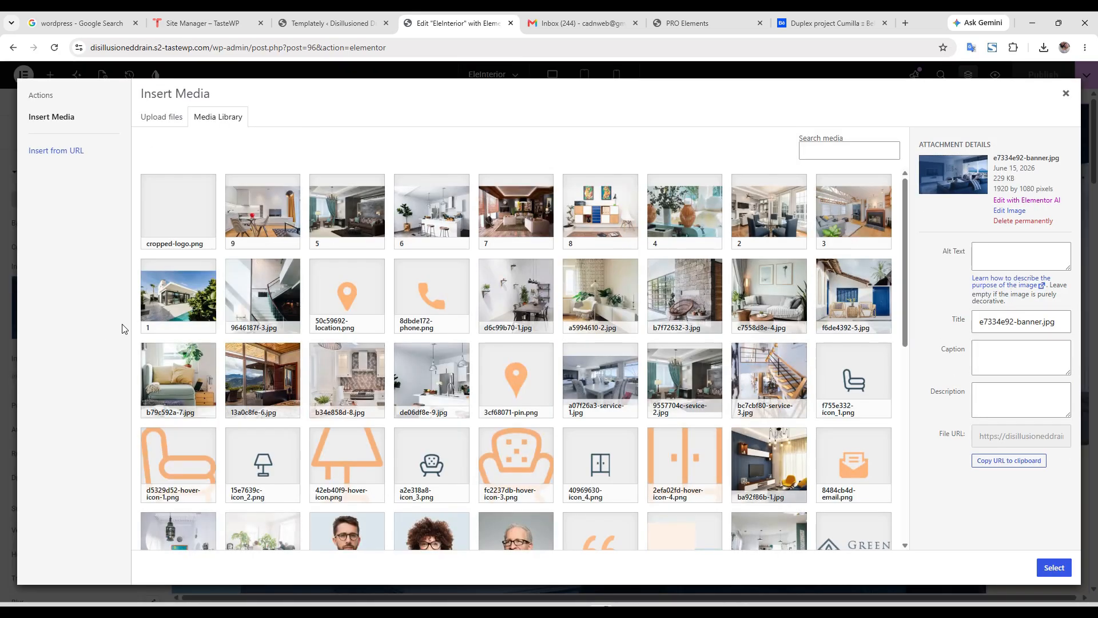
{"action": "left_click", "coordinate": [179, 126]}
{"action": "left_click", "coordinate": [611, 319]}
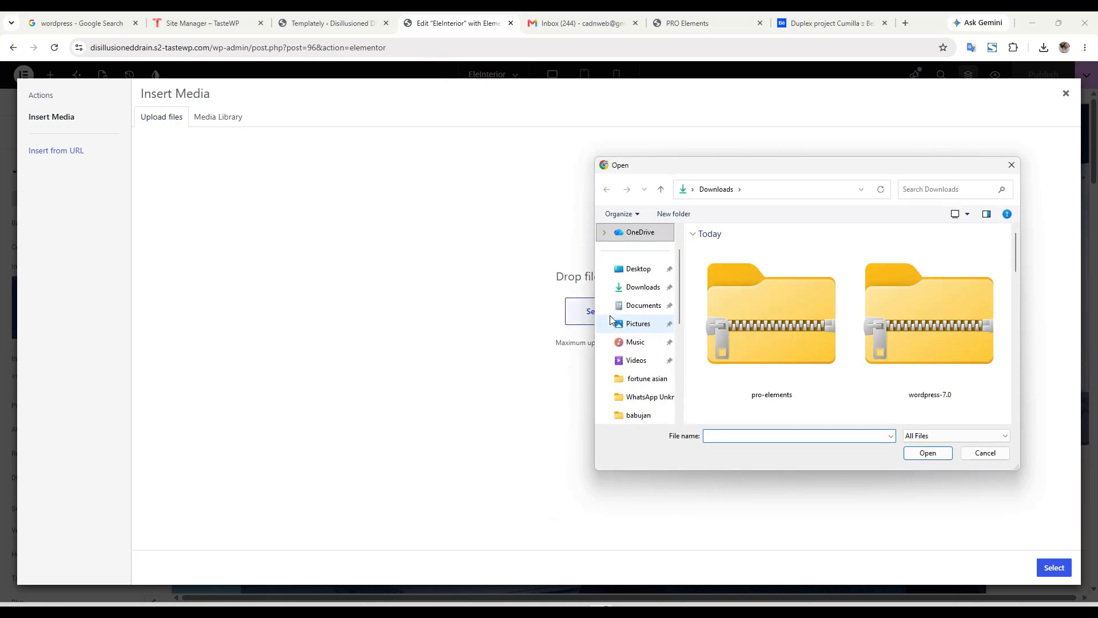
- Upload the picture "image" from the Desktop's faridpur project folder and set it as the hero section's background
{"action": "left_click", "coordinate": [634, 269]}
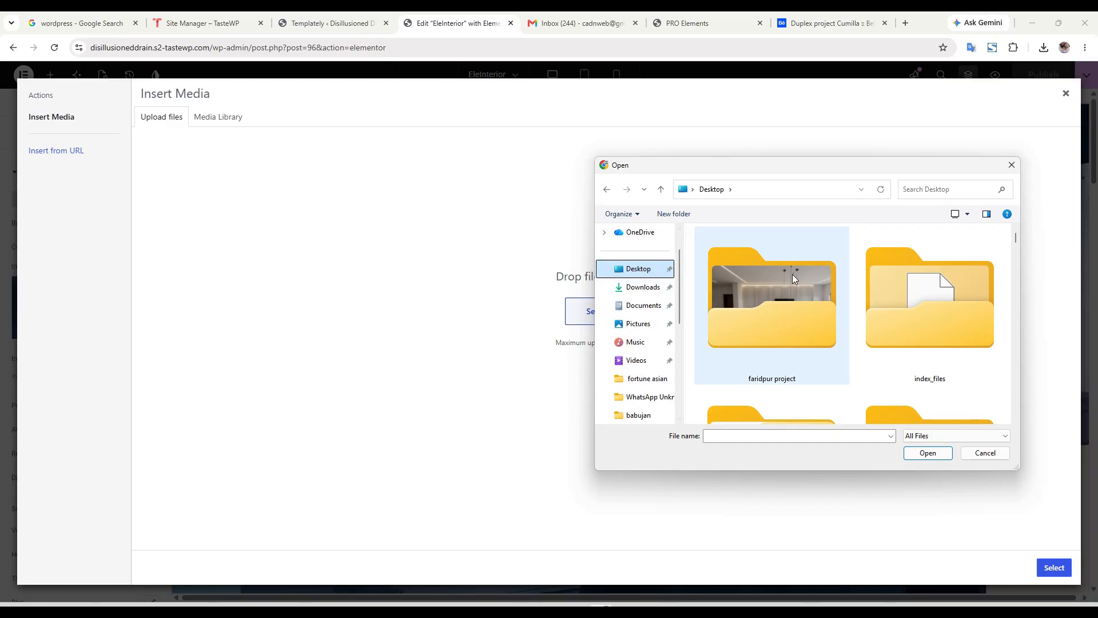
{"action": "double_click", "coordinate": [781, 307]}
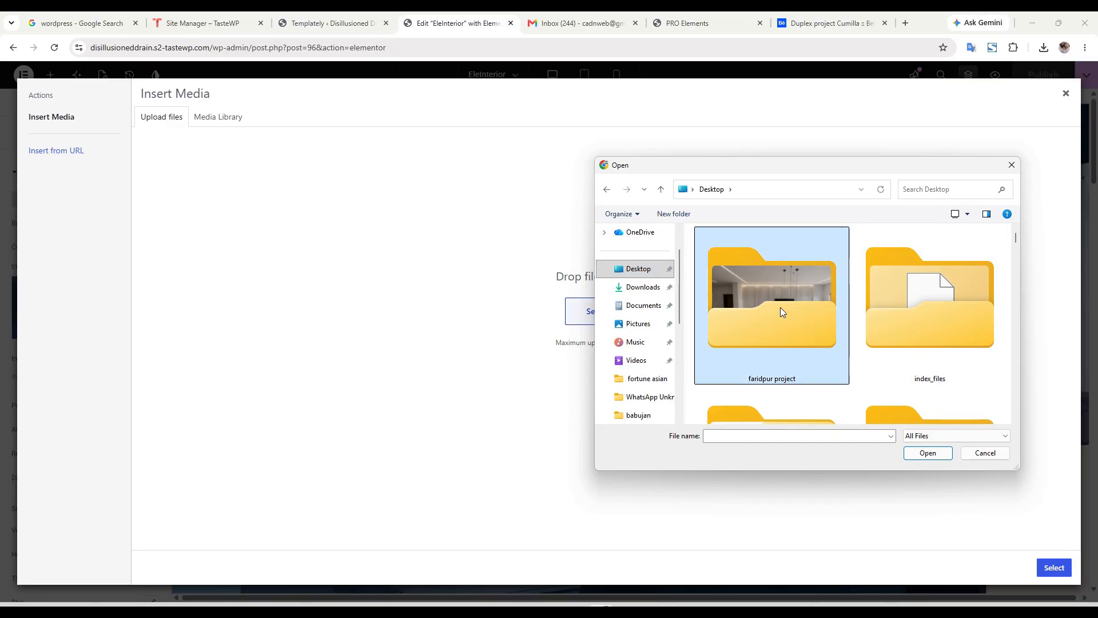
{"action": "scroll", "coordinate": [844, 379], "scroll_direction": "down", "scroll_amount": 1}
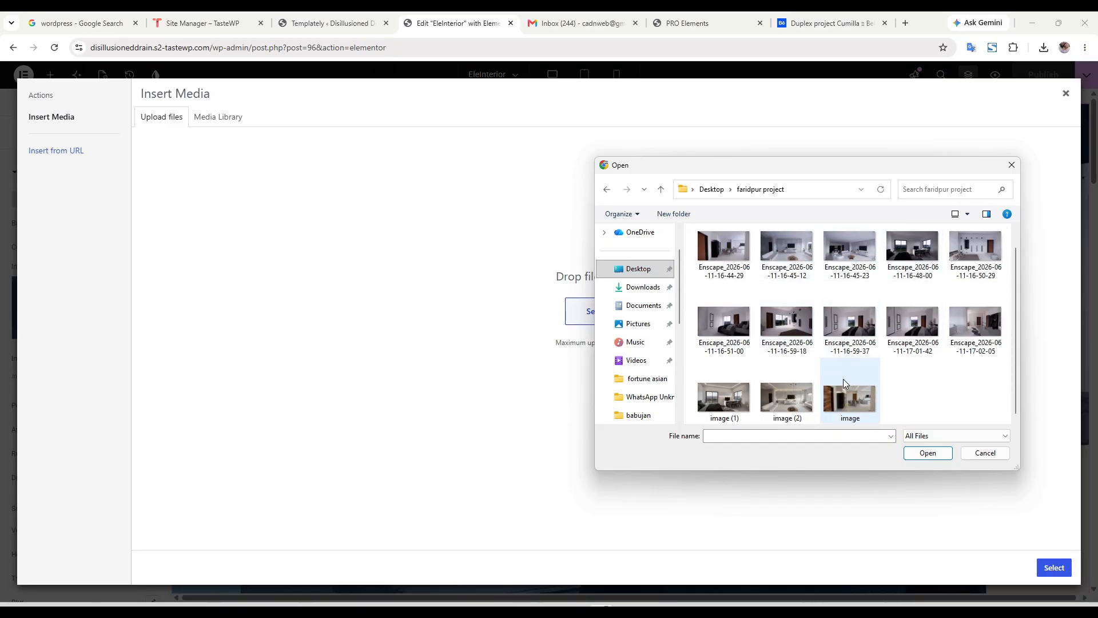
{"action": "left_click", "coordinate": [860, 407]}
{"action": "double_click", "coordinate": [861, 407]}
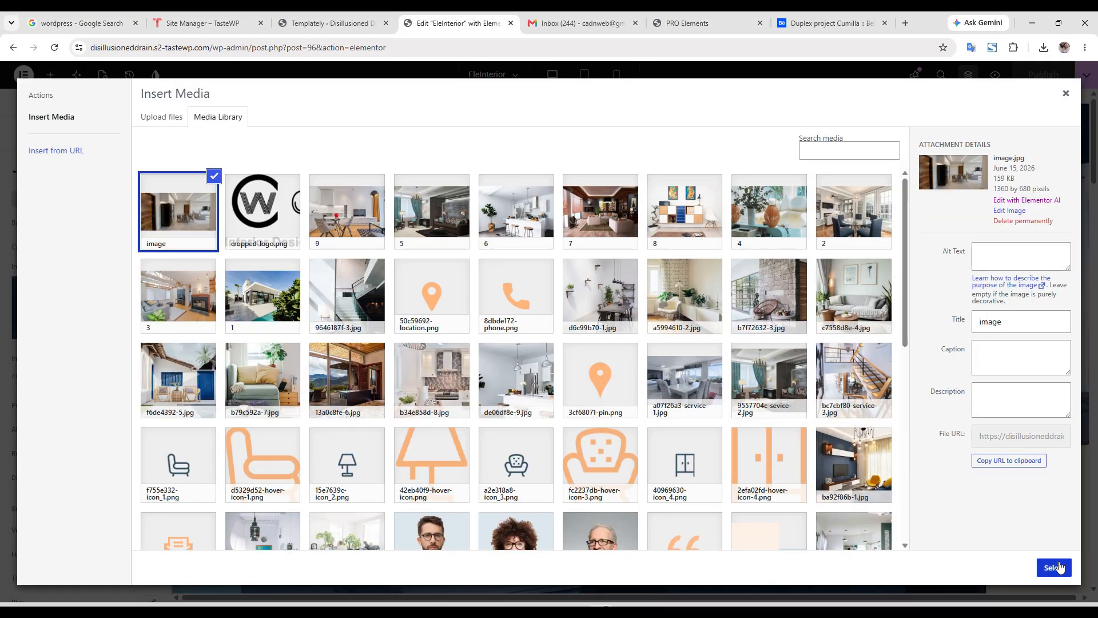
{"action": "left_click", "coordinate": [1054, 567]}
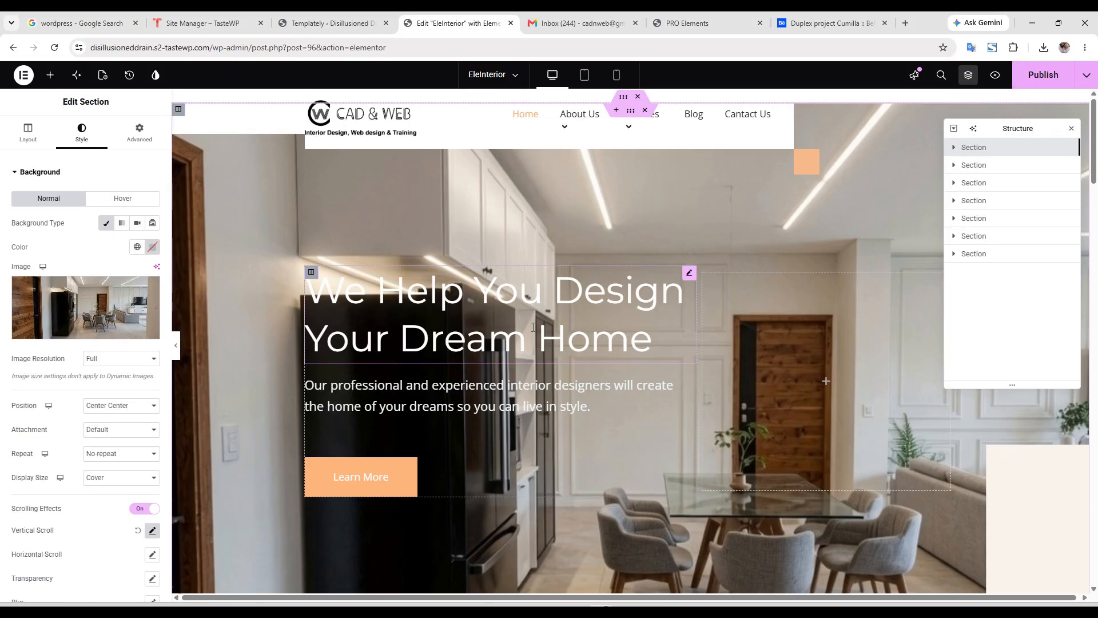
- Review the page down to Our Work Process and publish the hero background change
{"action": "scroll", "coordinate": [753, 384], "scroll_direction": "down", "scroll_amount": 2}
{"action": "scroll", "coordinate": [740, 391], "scroll_direction": "down", "scroll_amount": 3}
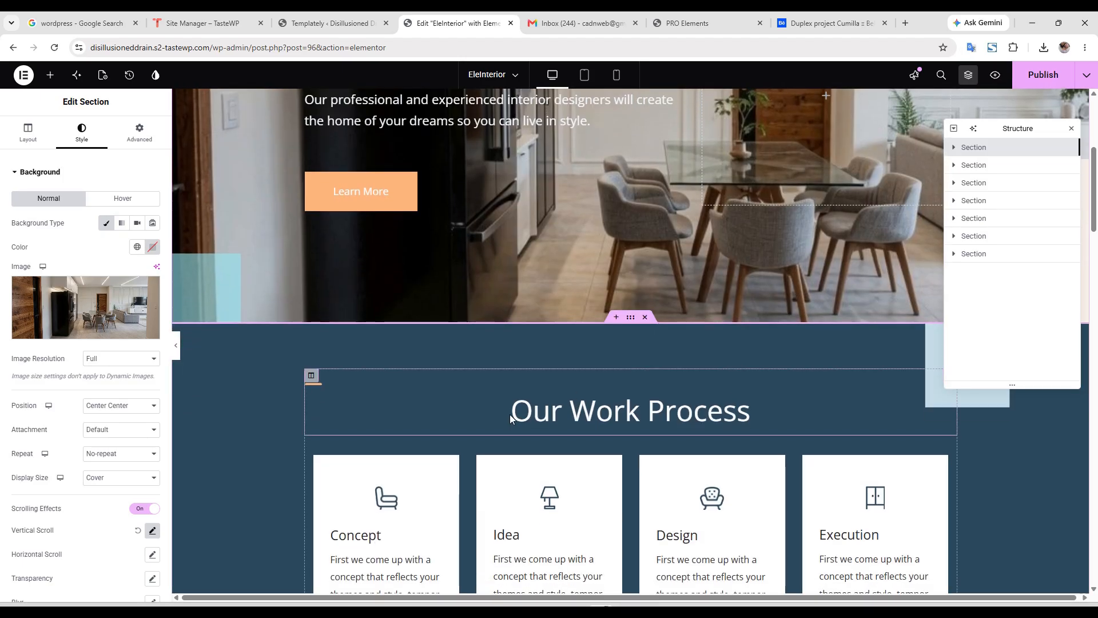
{"action": "scroll", "coordinate": [511, 419], "scroll_direction": "down", "scroll_amount": 3}
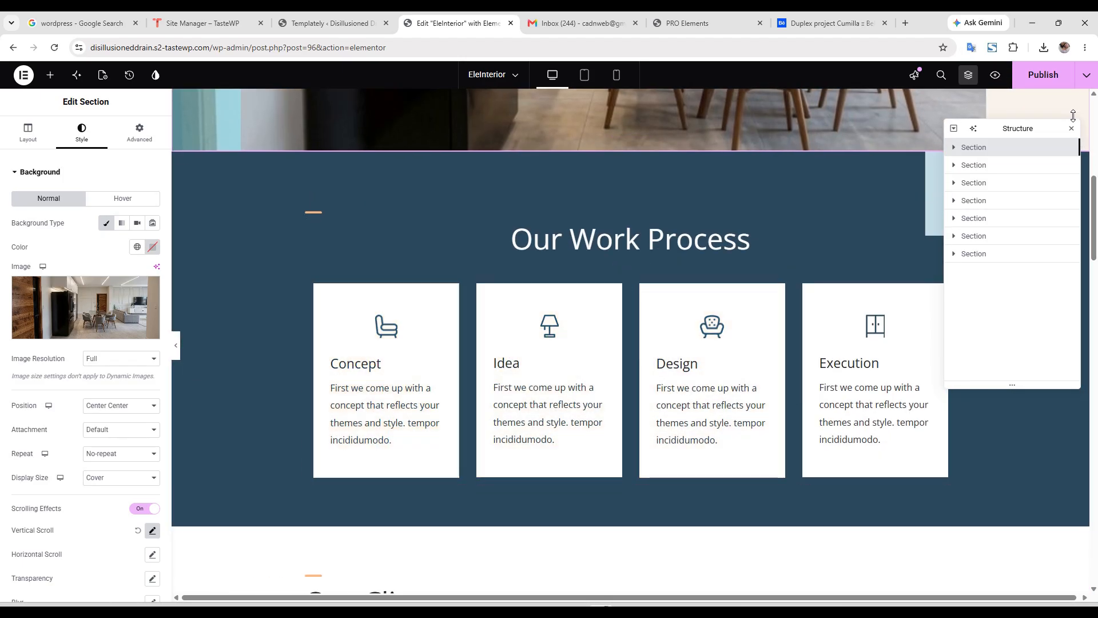
{"action": "left_click", "coordinate": [1066, 81]}
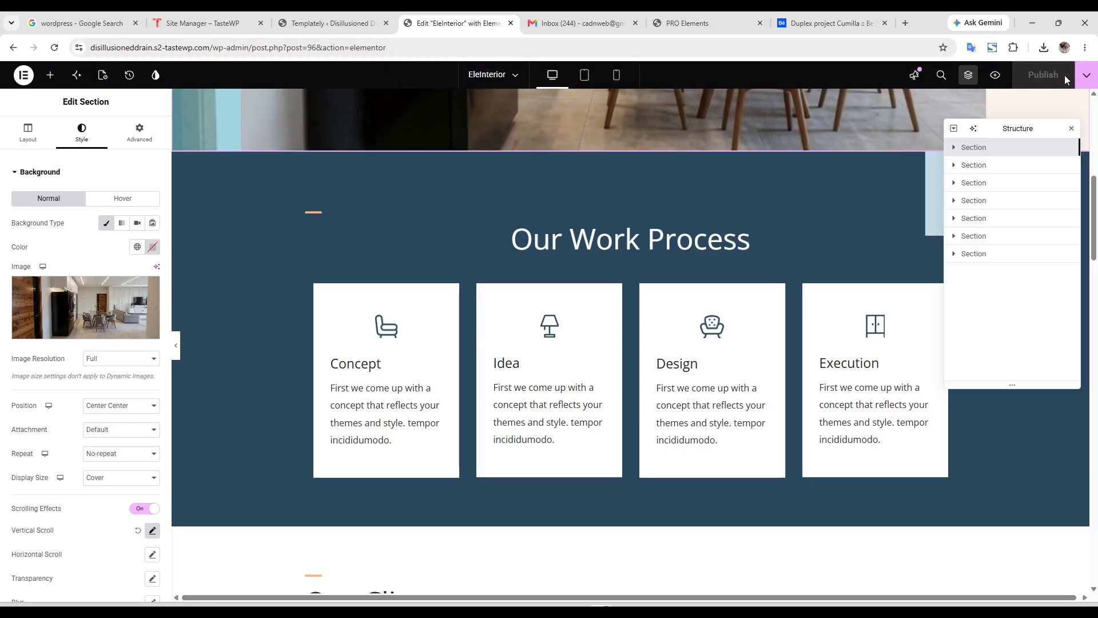
- Examine the Concept, Idea and Design info boxes and the description text under Our Clients
{"action": "left_click", "coordinate": [370, 402]}
{"action": "left_click", "coordinate": [558, 418]}
{"action": "left_click", "coordinate": [743, 408]}
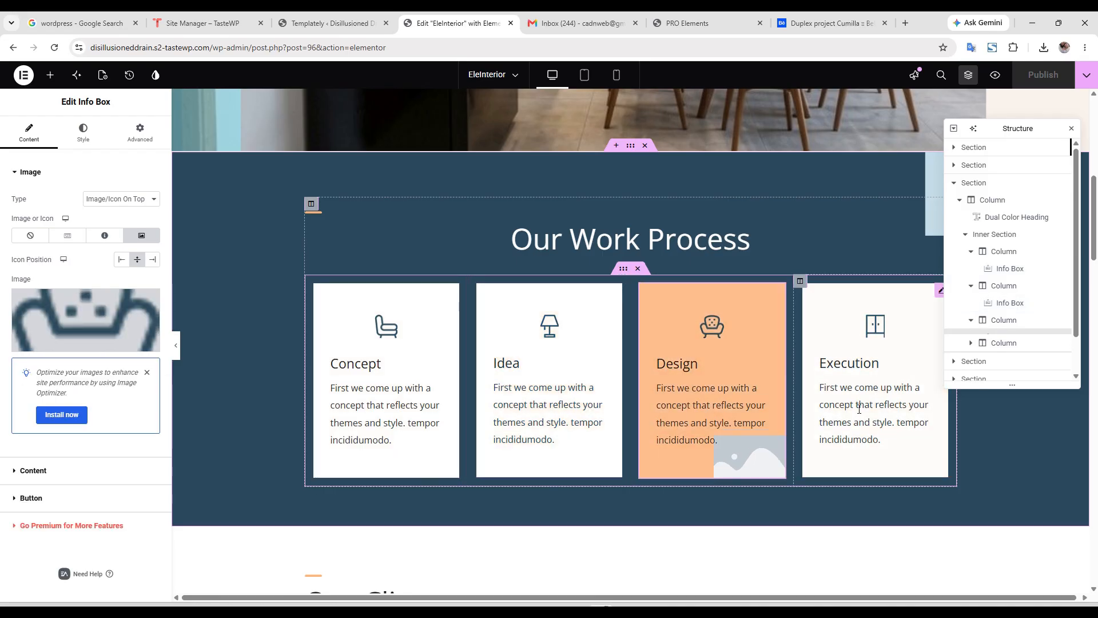
{"action": "scroll", "coordinate": [667, 372], "scroll_direction": "down", "scroll_amount": 5}
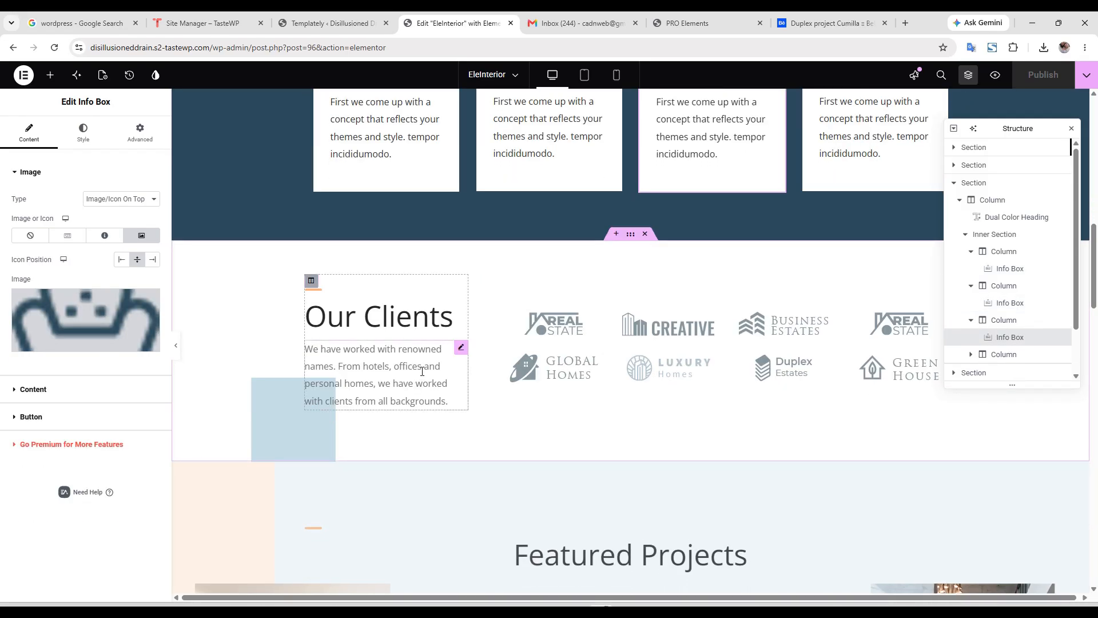
{"action": "left_click", "coordinate": [422, 372]}
- Replace the first Real Estate logo under Our Clients with cropped-logo.png from the media library
{"action": "left_click", "coordinate": [572, 325]}
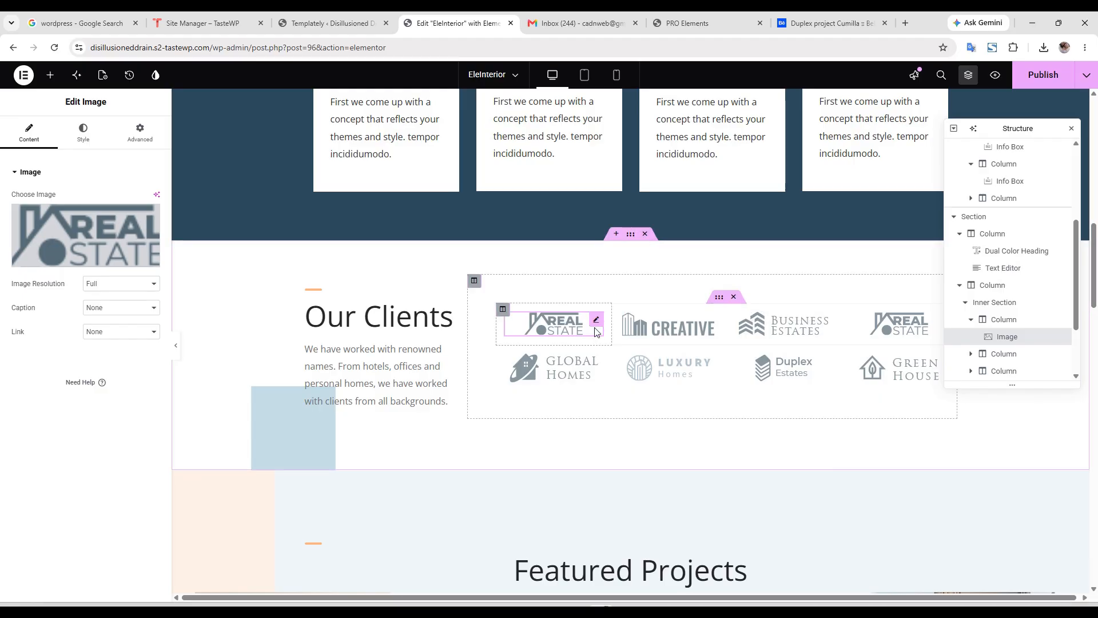
{"action": "left_click", "coordinate": [55, 237]}
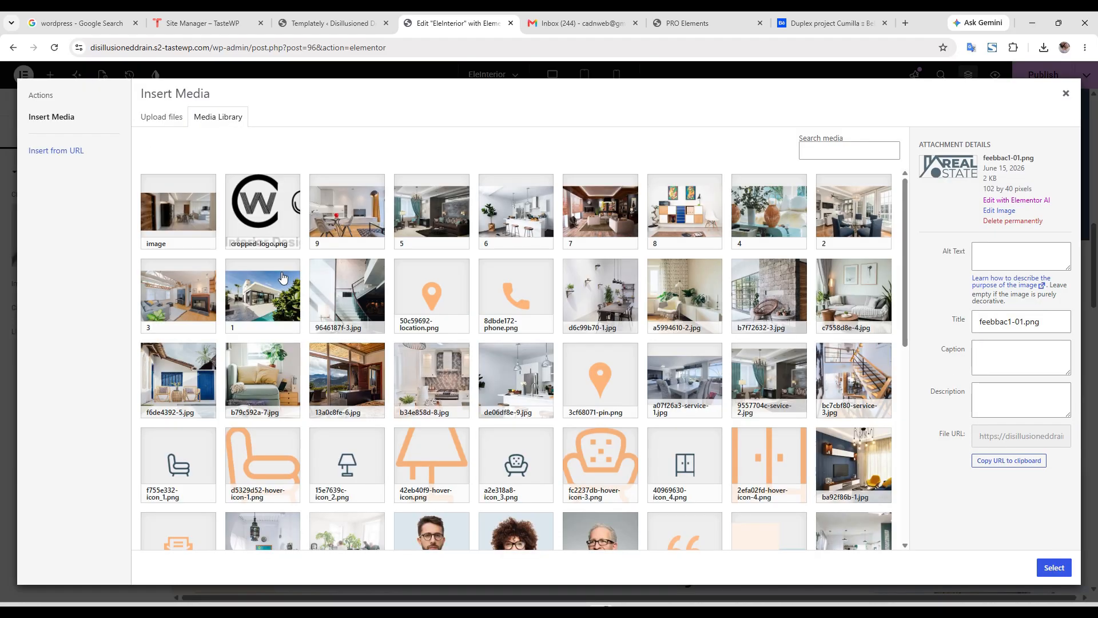
{"action": "left_click", "coordinate": [262, 225]}
{"action": "left_click", "coordinate": [1053, 569]}
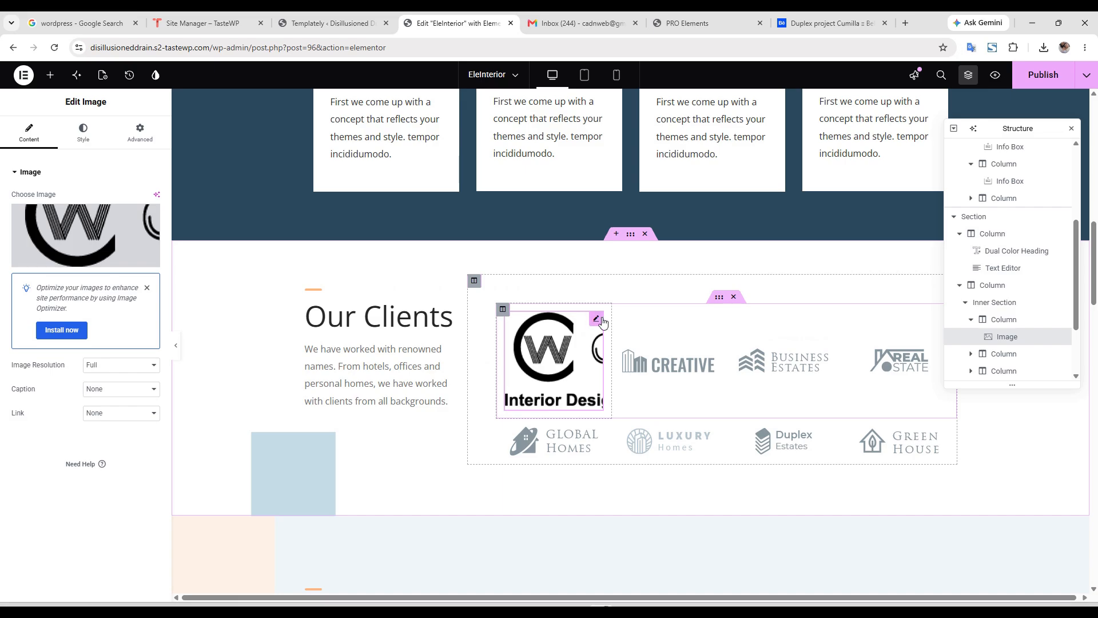
- Search Google for "demo logo" in a new browser tab and preview the first two image results
{"action": "left_click", "coordinate": [904, 24]}
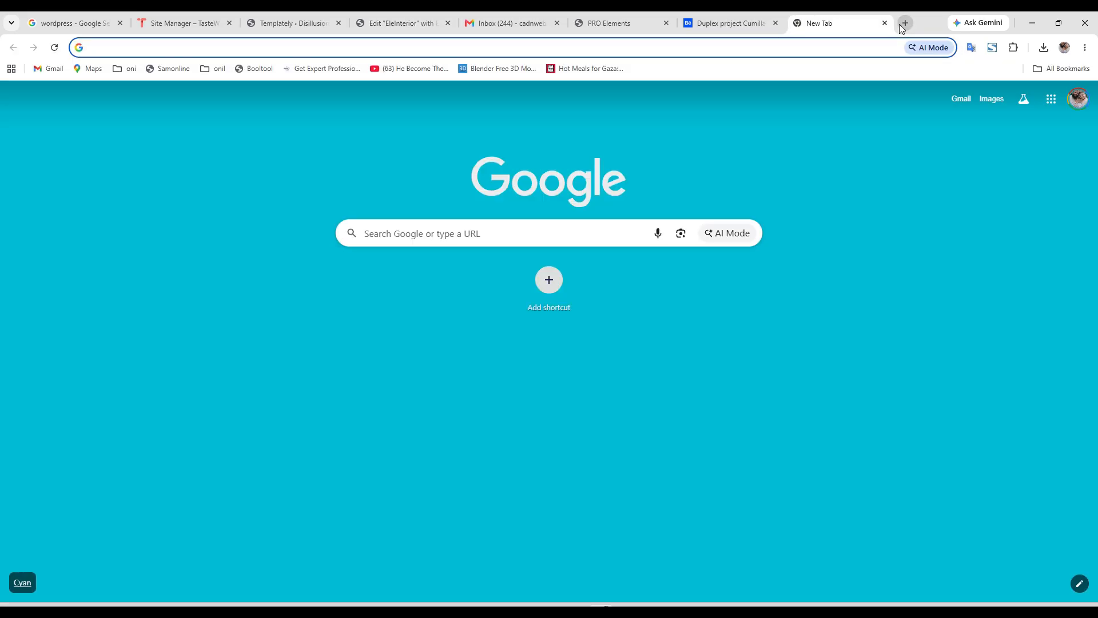
{"action": "type", "text": "de"}
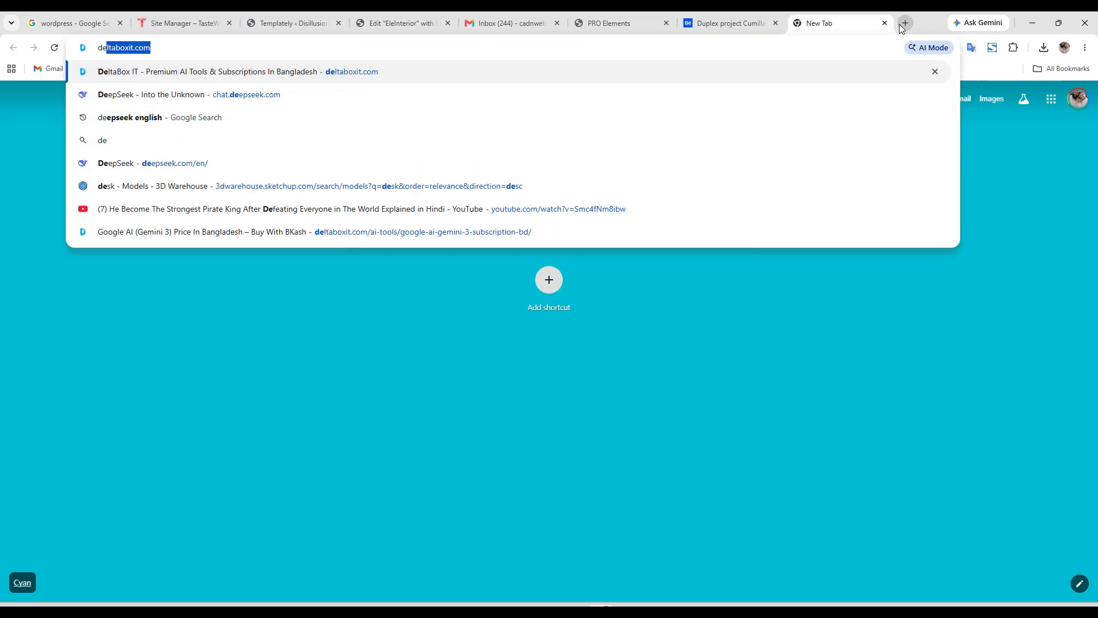
{"action": "type", "text": "mo logo"}
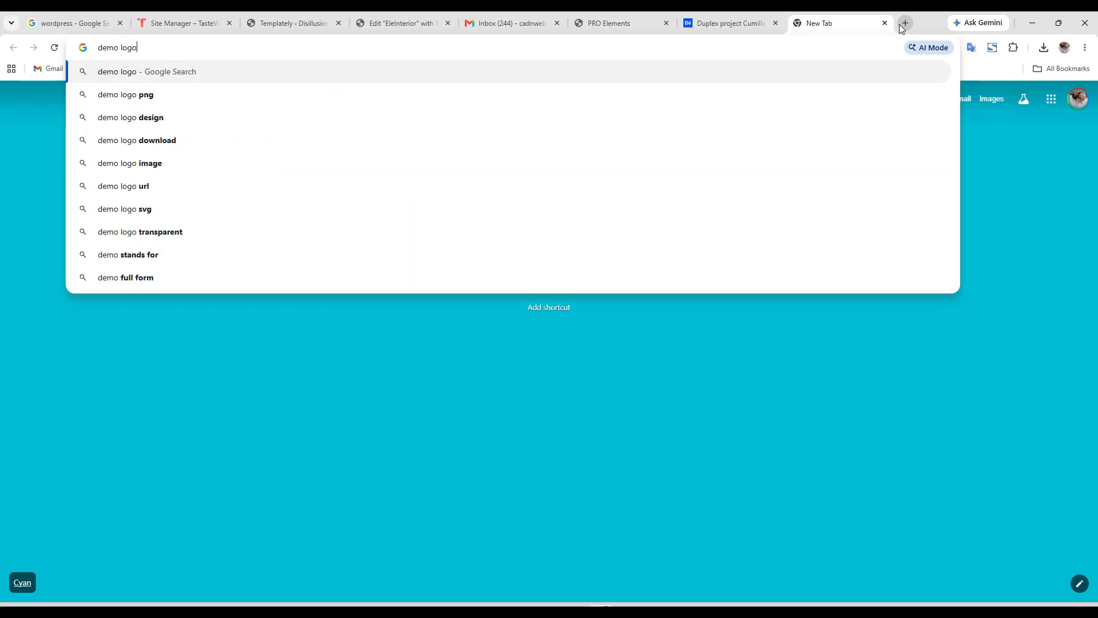
{"action": "key", "text": "Return"}
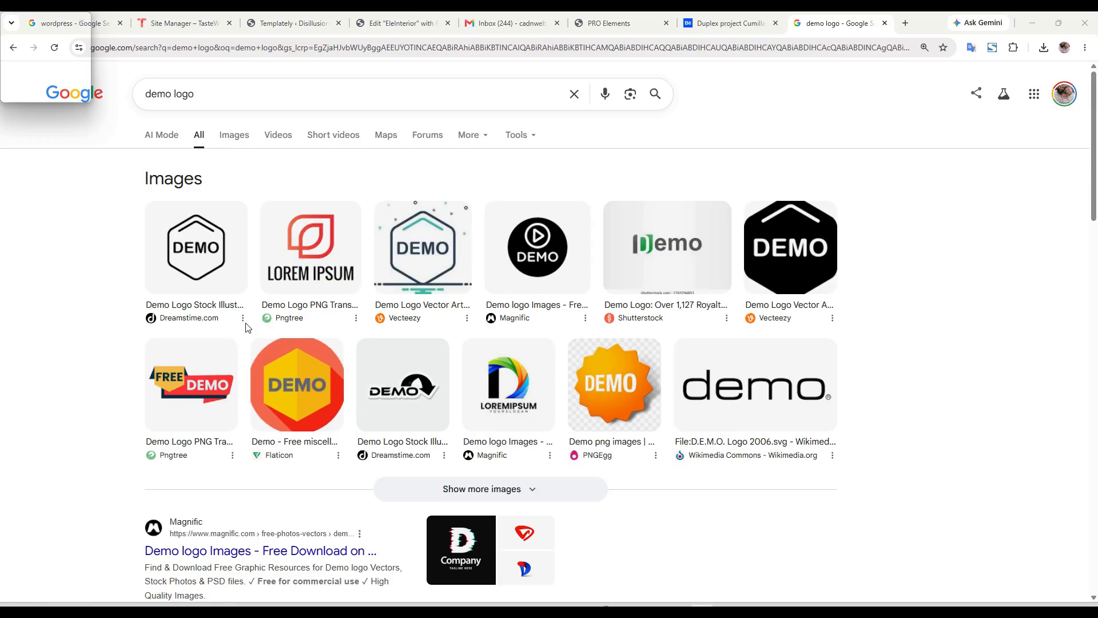
{"action": "left_click", "coordinate": [212, 249]}
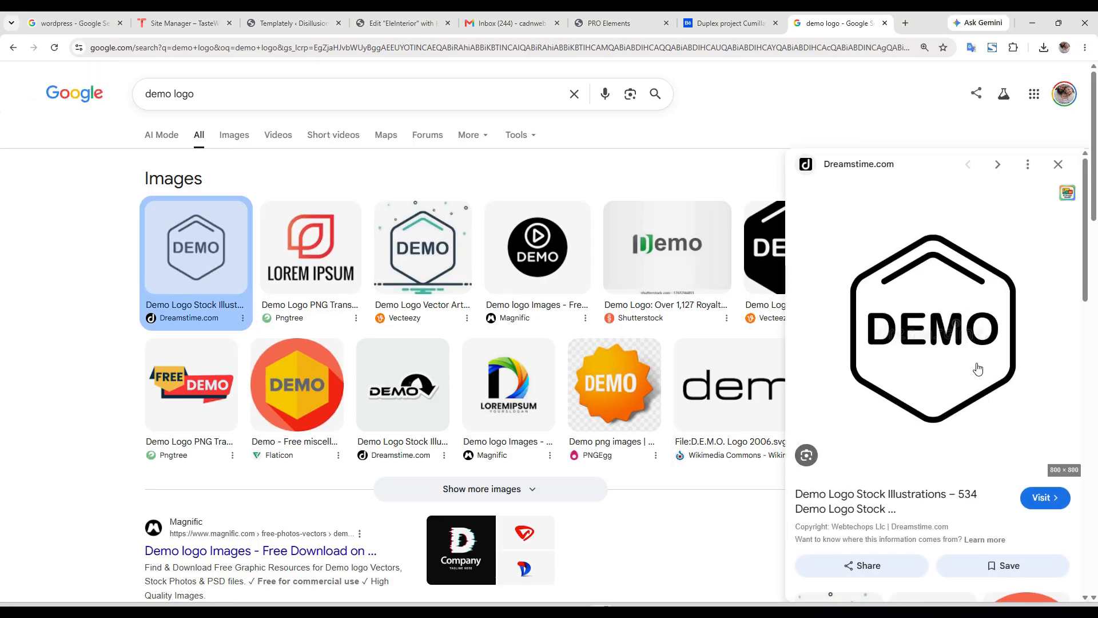
{"action": "left_click", "coordinate": [322, 237]}
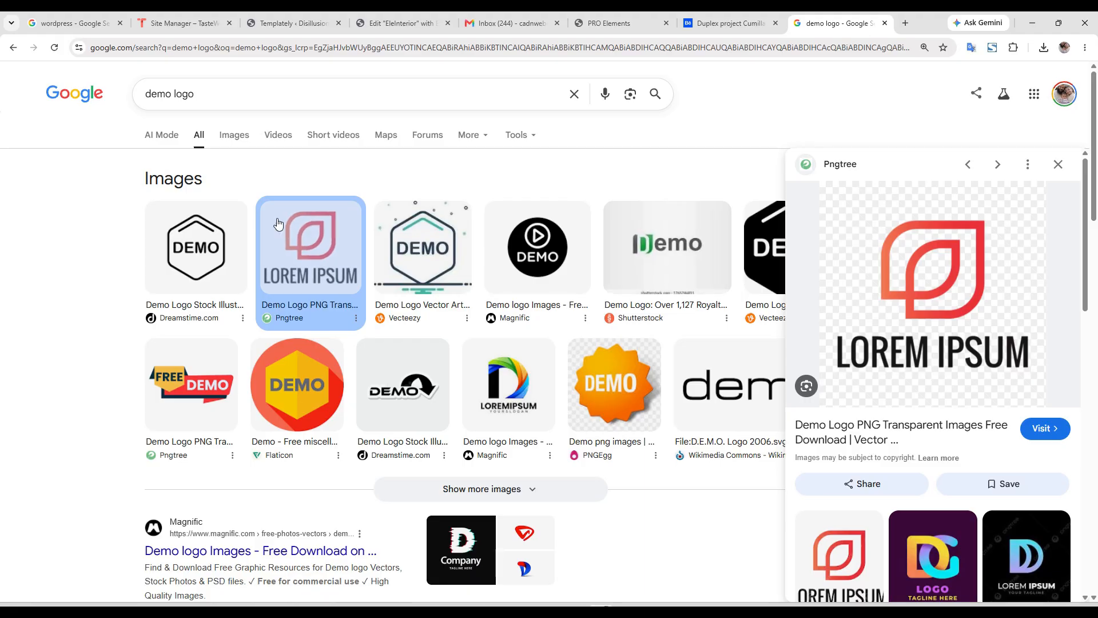
{"action": "left_click", "coordinate": [218, 243]}
{"action": "right_click", "coordinate": [947, 293]}
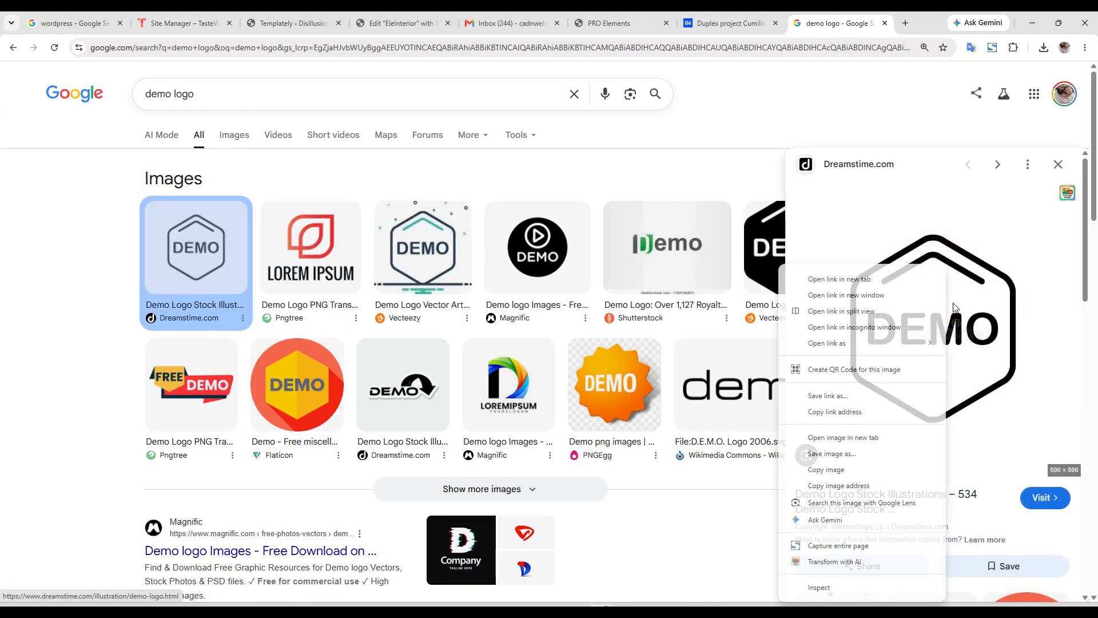
{"action": "left_click", "coordinate": [857, 467]}
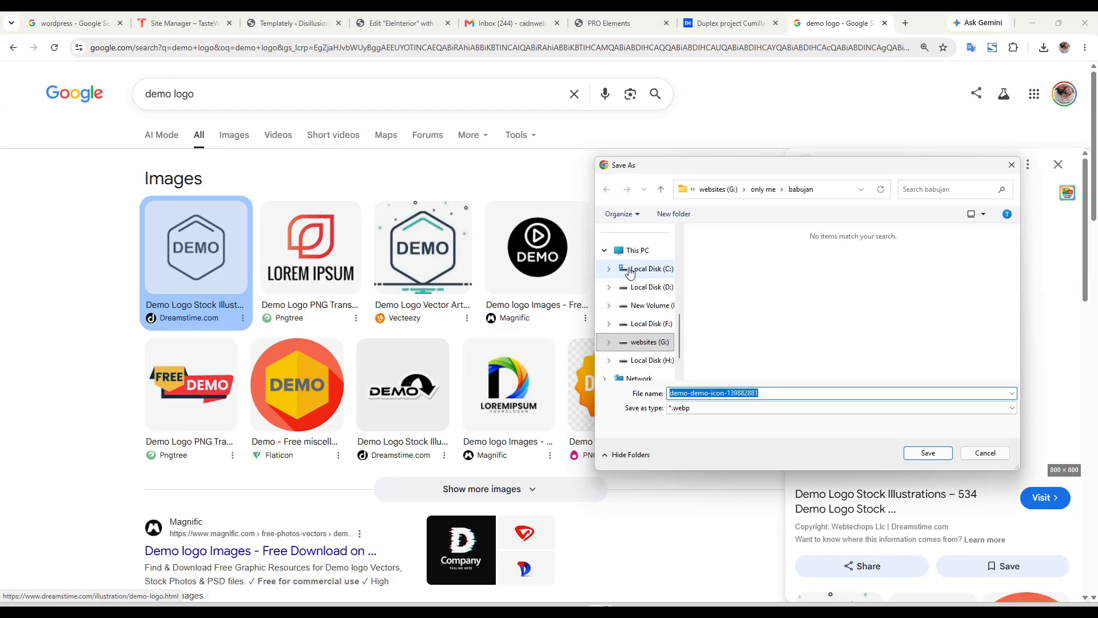
{"action": "scroll", "coordinate": [632, 280], "scroll_direction": "up", "scroll_amount": 5}
{"action": "left_click", "coordinate": [633, 308]}
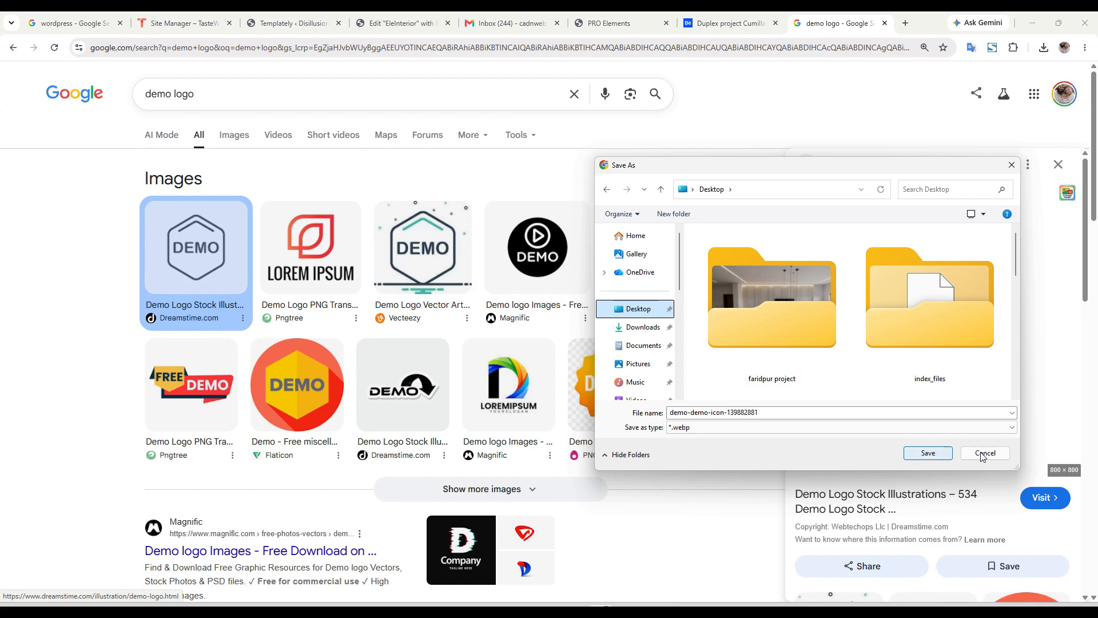
{"action": "left_click", "coordinate": [727, 428]}
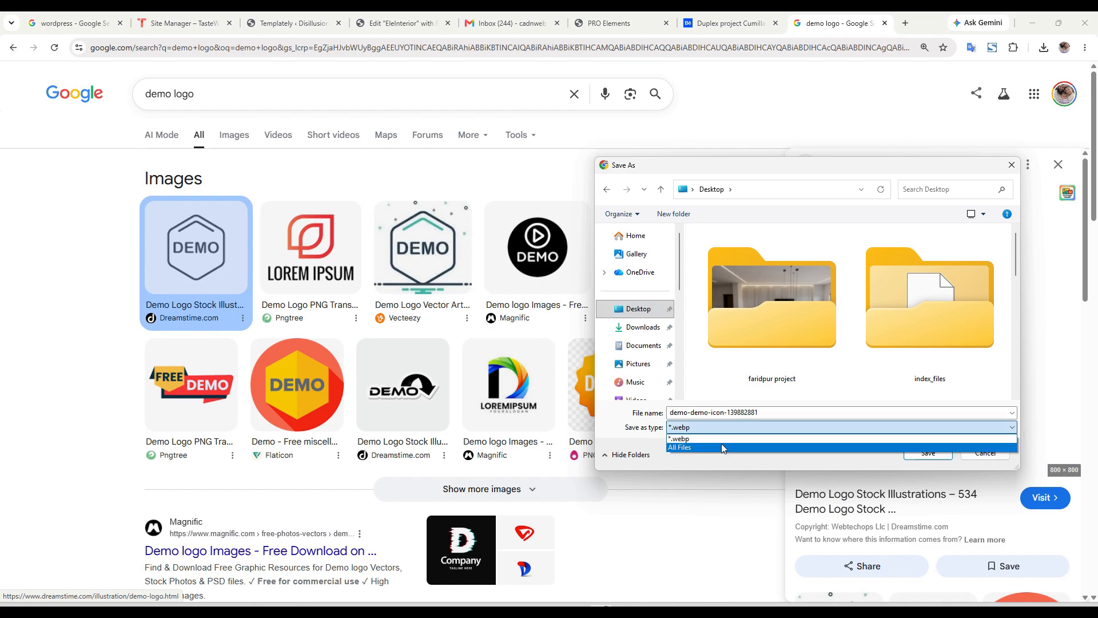
{"action": "left_click", "coordinate": [722, 429]}
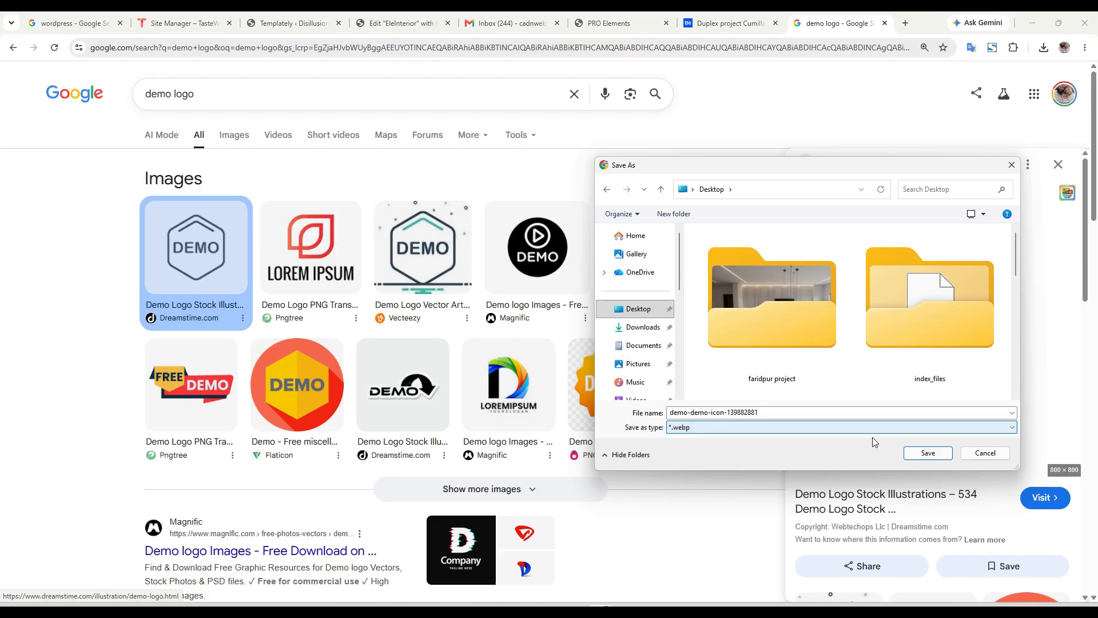
{"action": "left_click", "coordinate": [992, 456]}
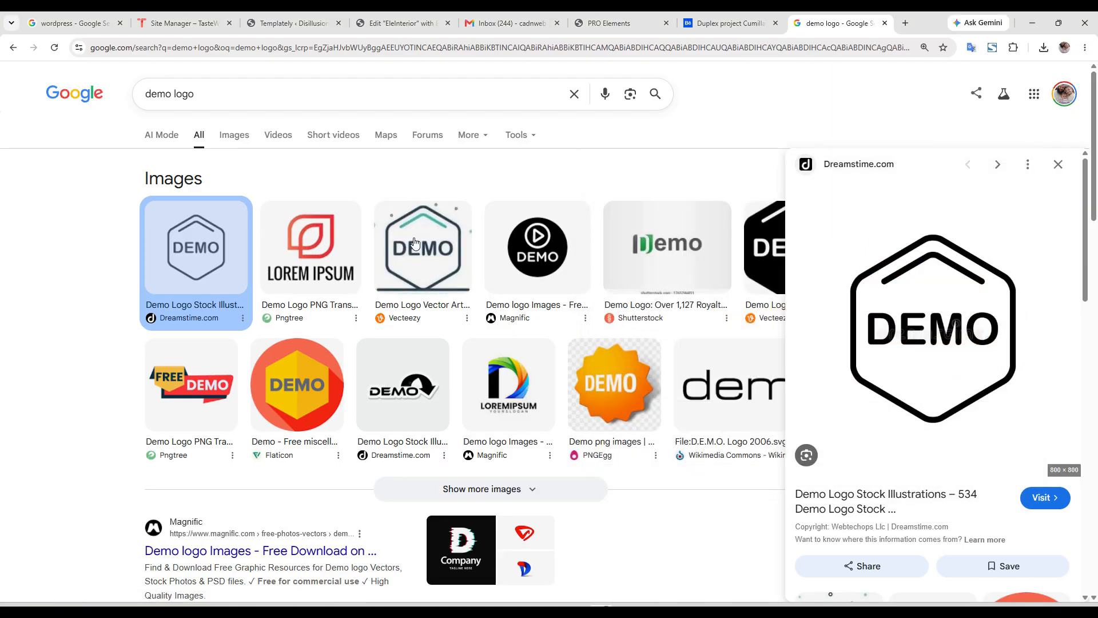
- Save the Vecteezy hexagonal DEMO logo image to the Desktop as mix-icon-for-demo-vector in JPG format
{"action": "left_click", "coordinate": [415, 245]}
{"action": "right_click", "coordinate": [944, 242]}
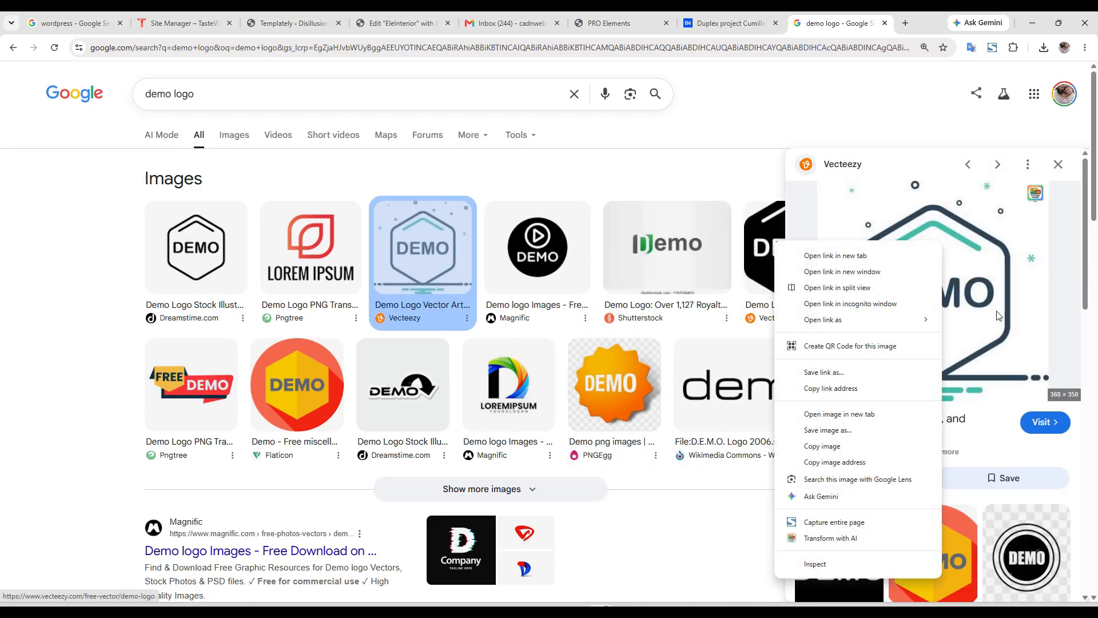
{"action": "left_click", "coordinate": [866, 430]}
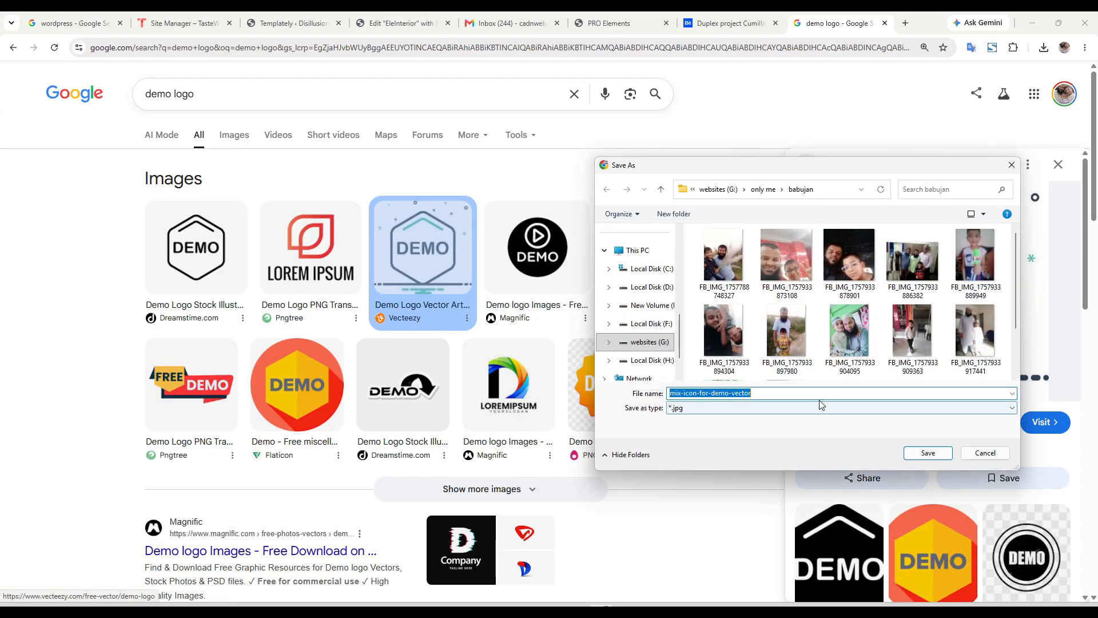
{"action": "scroll", "coordinate": [641, 315], "scroll_direction": "up", "scroll_amount": 3}
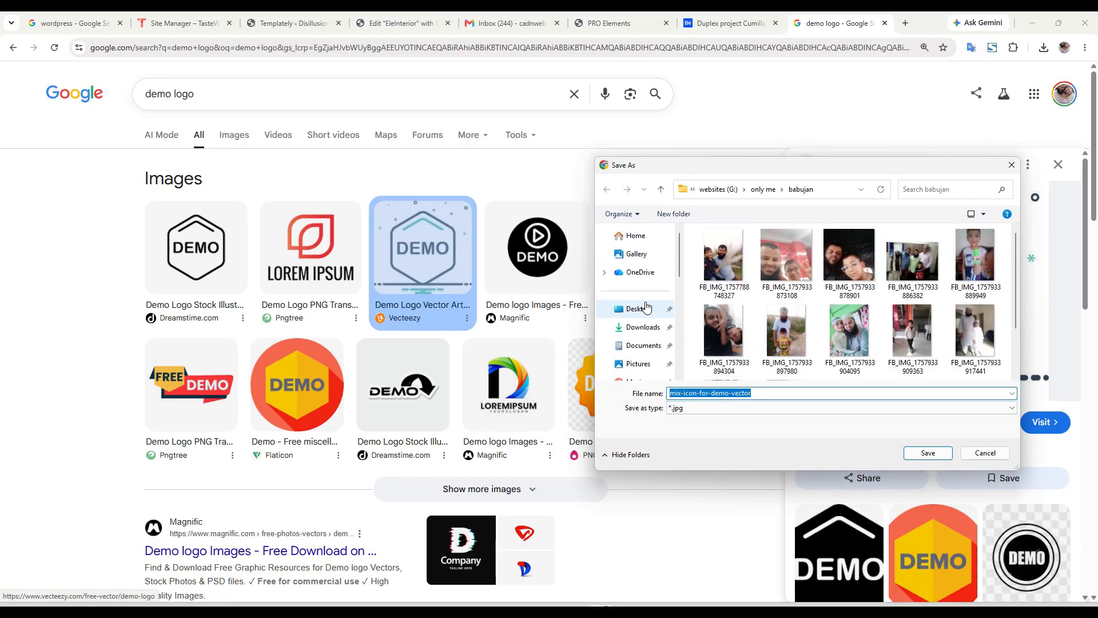
{"action": "left_click", "coordinate": [646, 309]}
{"action": "scroll", "coordinate": [931, 395], "scroll_direction": "down", "scroll_amount": 5}
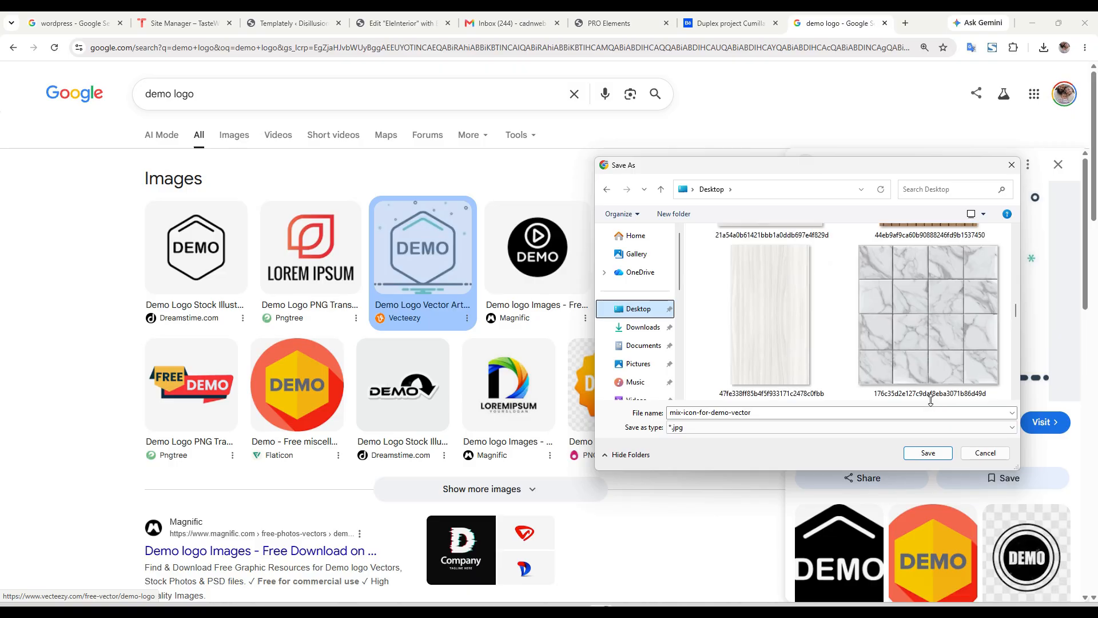
{"action": "scroll", "coordinate": [931, 395], "scroll_direction": "down", "scroll_amount": 5}
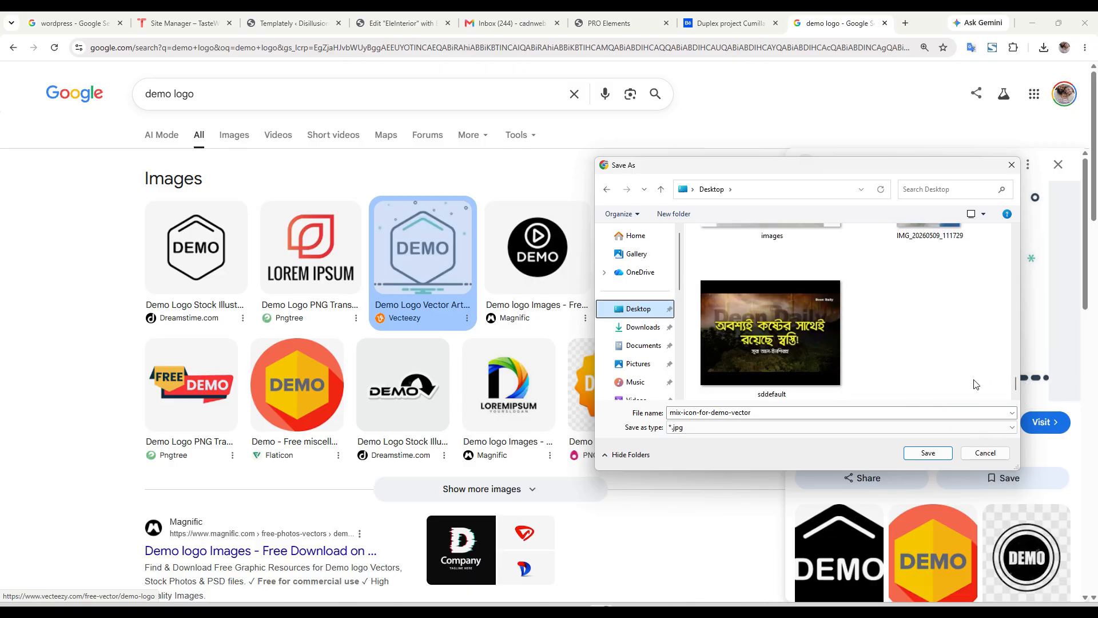
{"action": "left_click", "coordinate": [928, 453]}
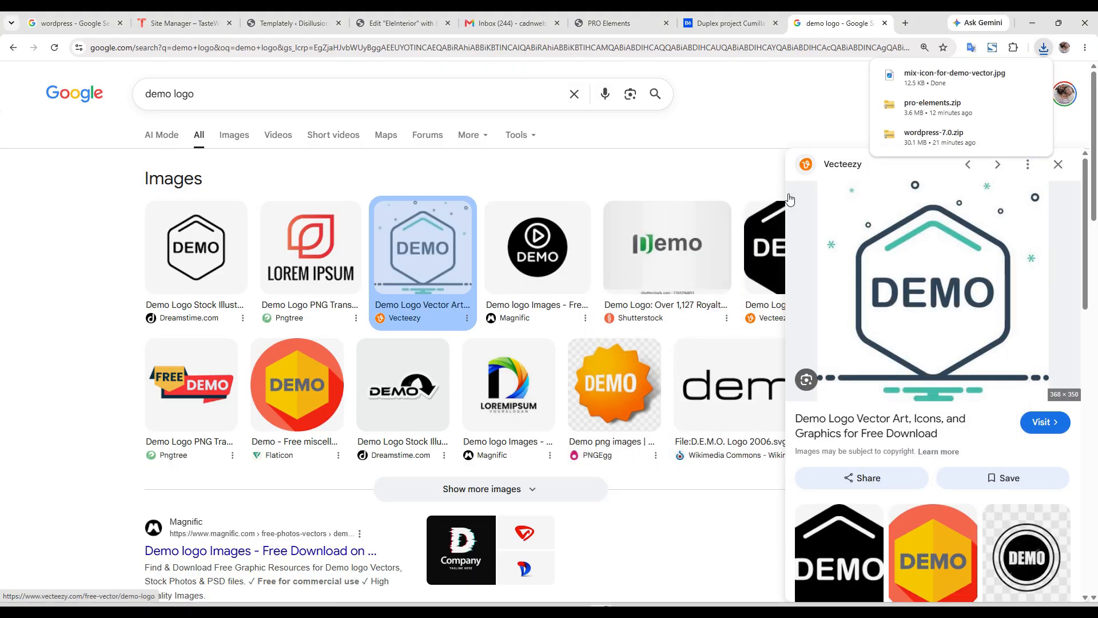
- Return to the Elementor editor tab and open the file upload picker for the first logo under Our Clients
{"action": "left_click", "coordinate": [276, 16]}
{"action": "left_click", "coordinate": [623, 22]}
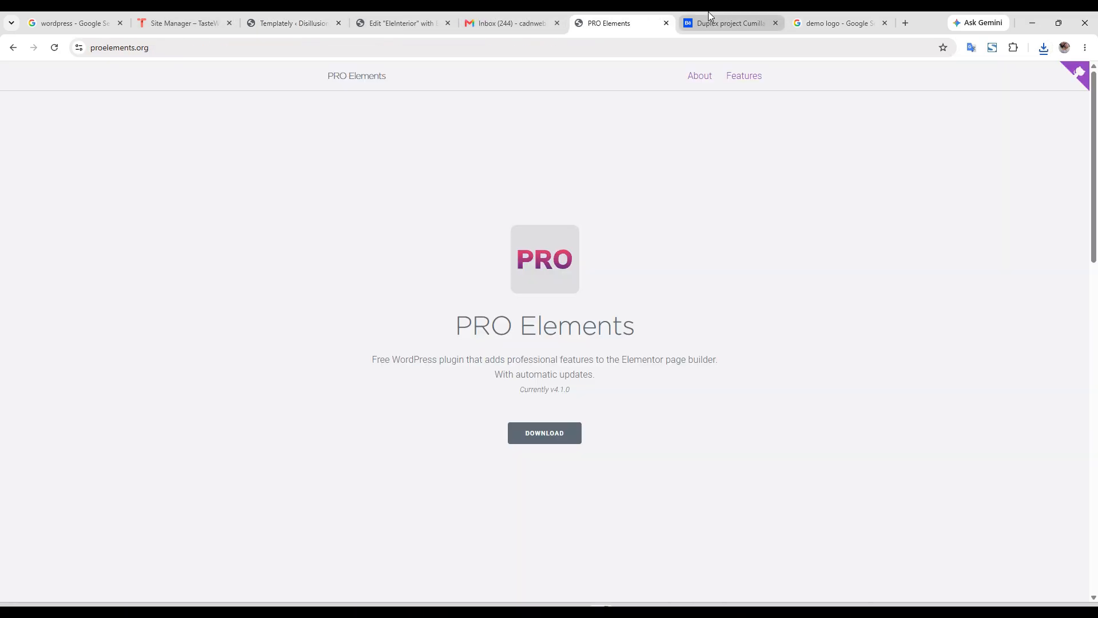
{"action": "left_click", "coordinate": [709, 16]}
{"action": "left_click", "coordinate": [401, 21]}
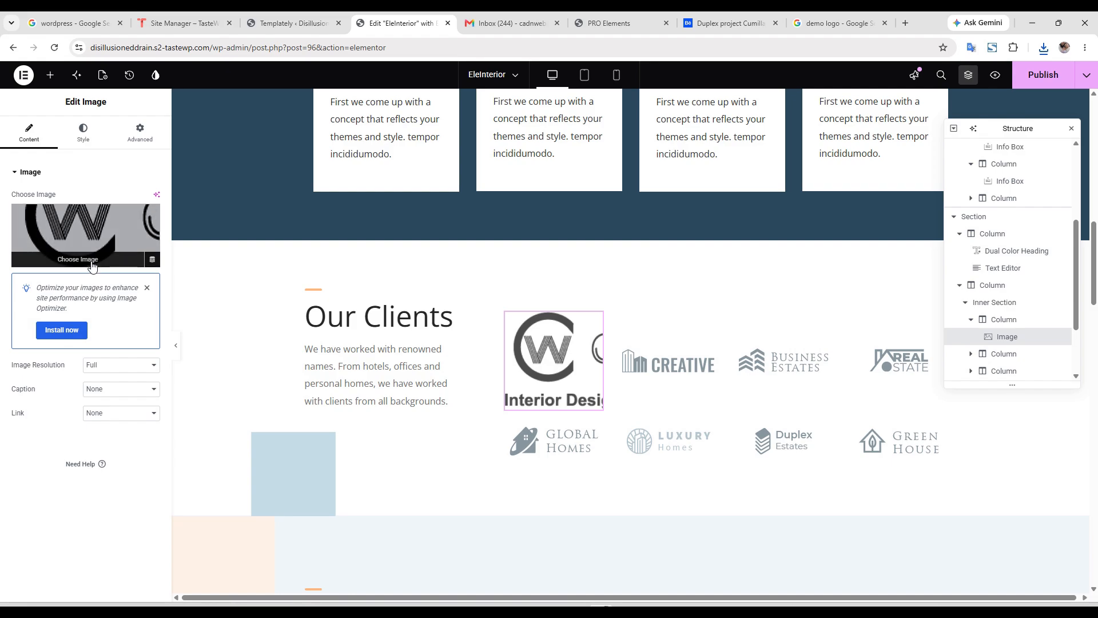
{"action": "left_click", "coordinate": [95, 262]}
{"action": "left_click", "coordinate": [178, 121]}
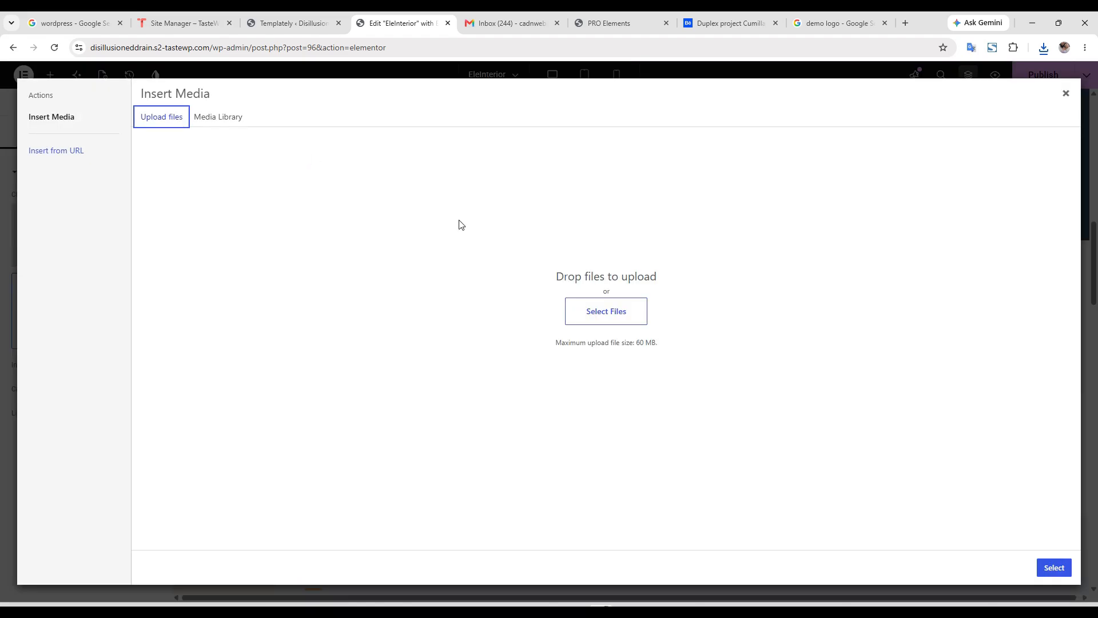
{"action": "left_click", "coordinate": [637, 317]}
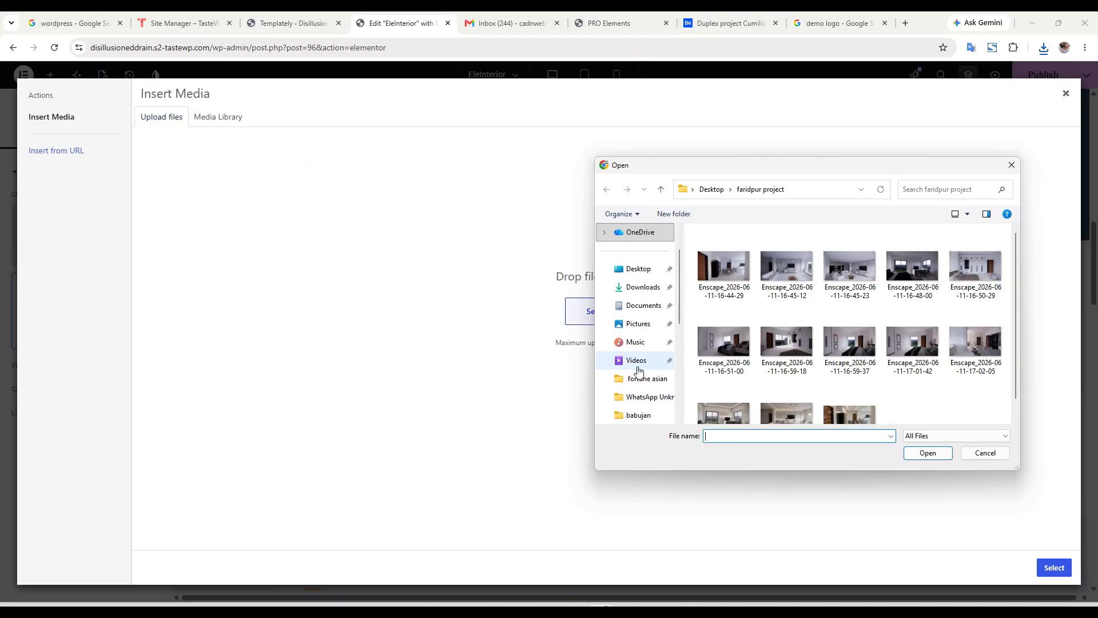
- Upload mix-icon-for-demo-vector from the Desktop and insert it as the first client logo
{"action": "left_click", "coordinate": [639, 268]}
{"action": "scroll", "coordinate": [749, 300], "scroll_direction": "down", "scroll_amount": 5}
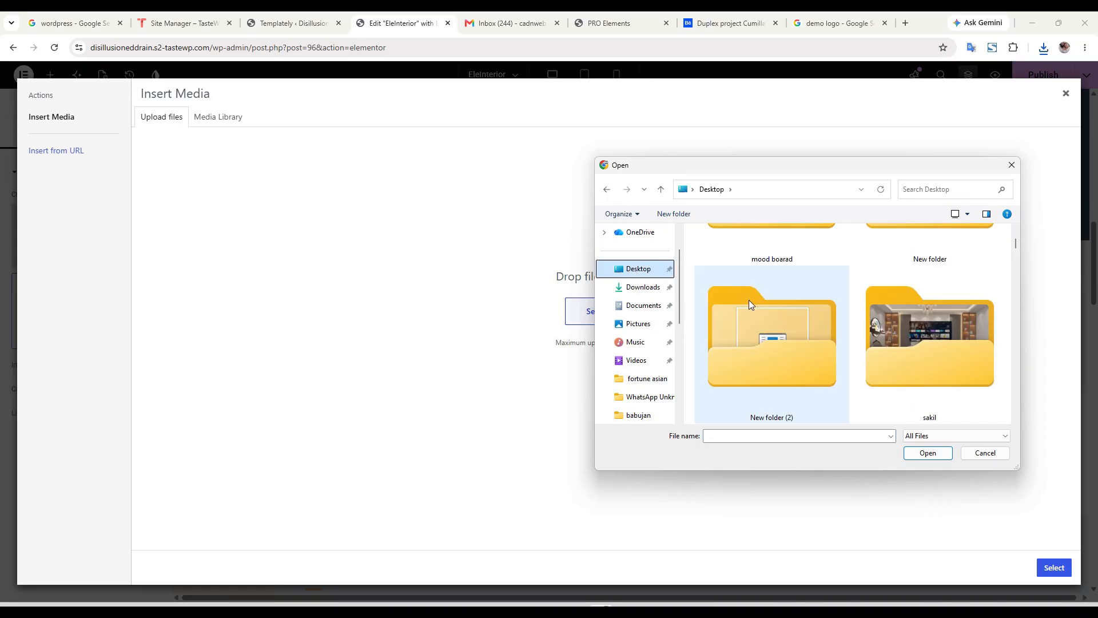
{"action": "scroll", "coordinate": [791, 300], "scroll_direction": "down", "scroll_amount": 6}
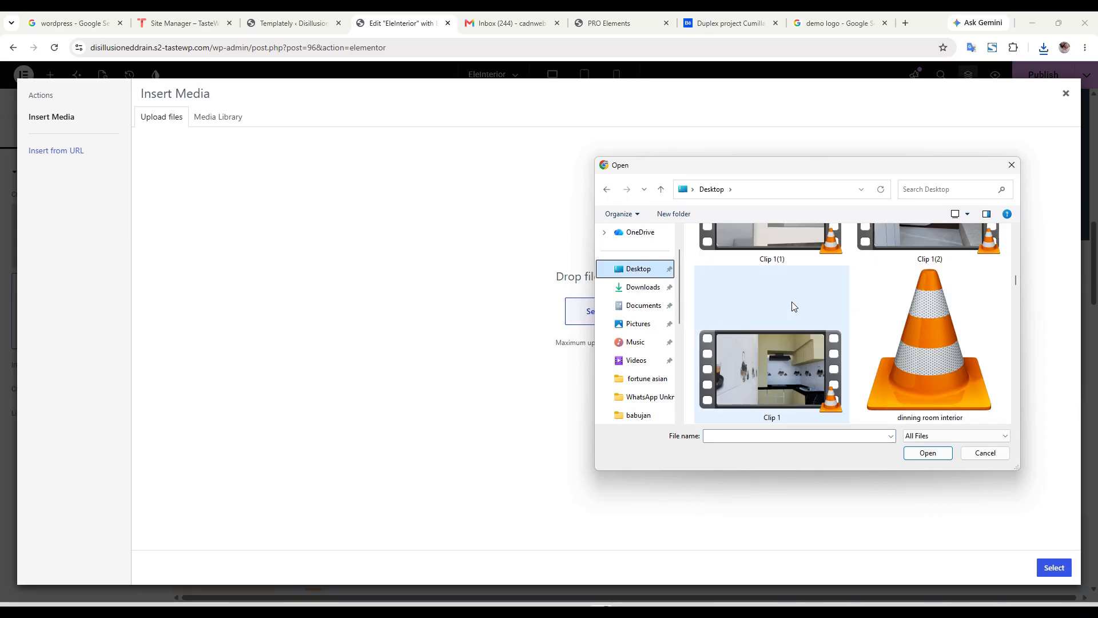
{"action": "scroll", "coordinate": [789, 304], "scroll_direction": "down", "scroll_amount": 8}
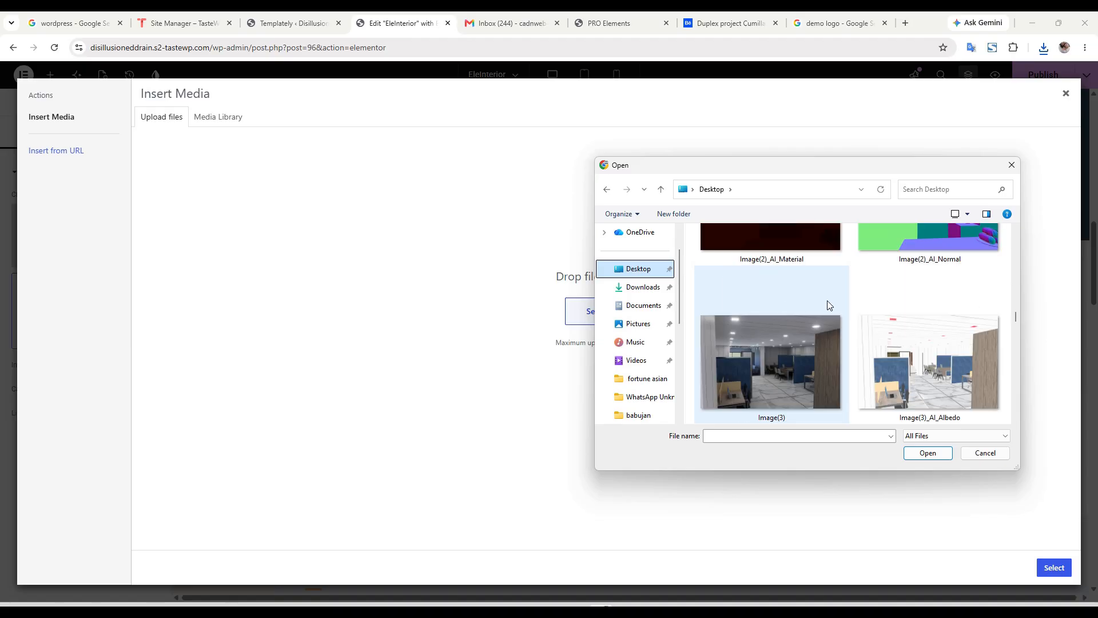
{"action": "scroll", "coordinate": [829, 301], "scroll_direction": "down", "scroll_amount": 6}
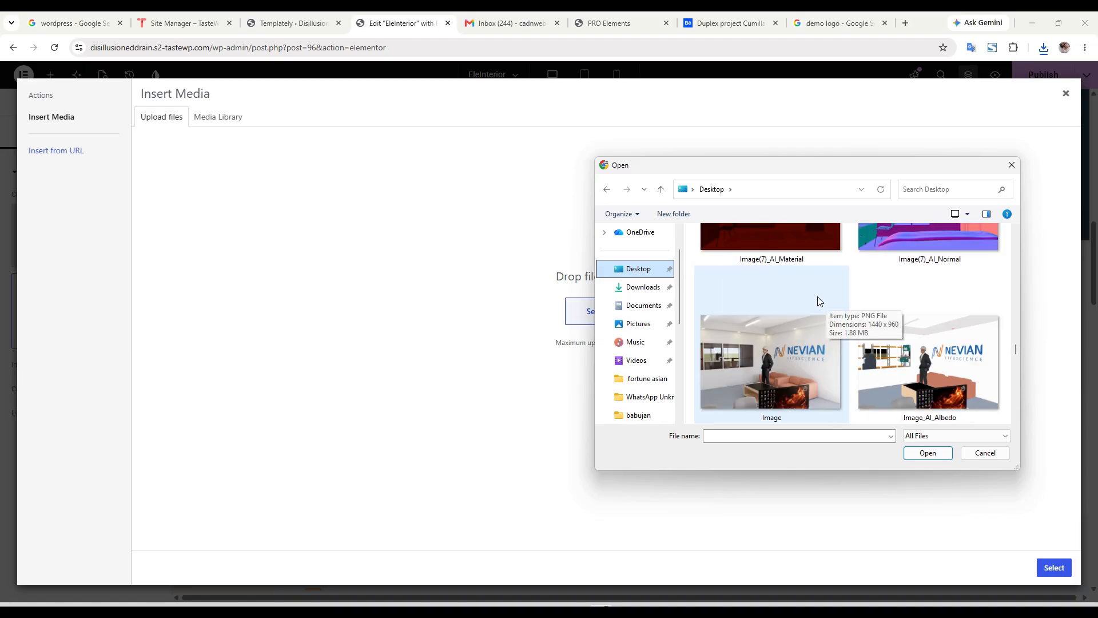
{"action": "scroll", "coordinate": [818, 297], "scroll_direction": "down", "scroll_amount": 8}
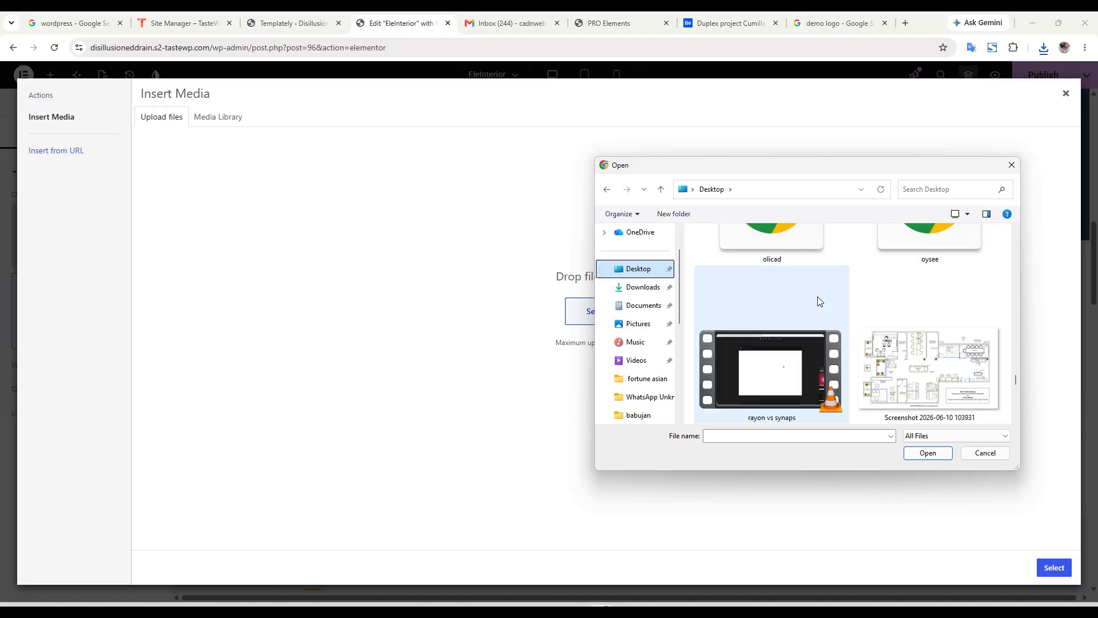
{"action": "scroll", "coordinate": [818, 298], "scroll_direction": "down", "scroll_amount": 3}
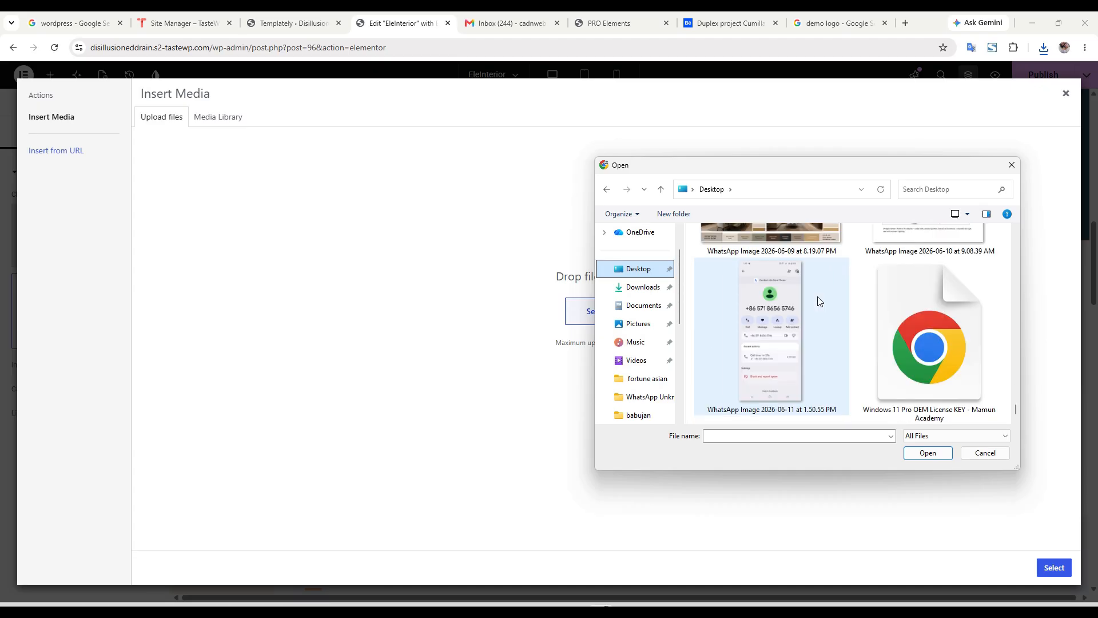
{"action": "scroll", "coordinate": [818, 301], "scroll_direction": "down", "scroll_amount": 3}
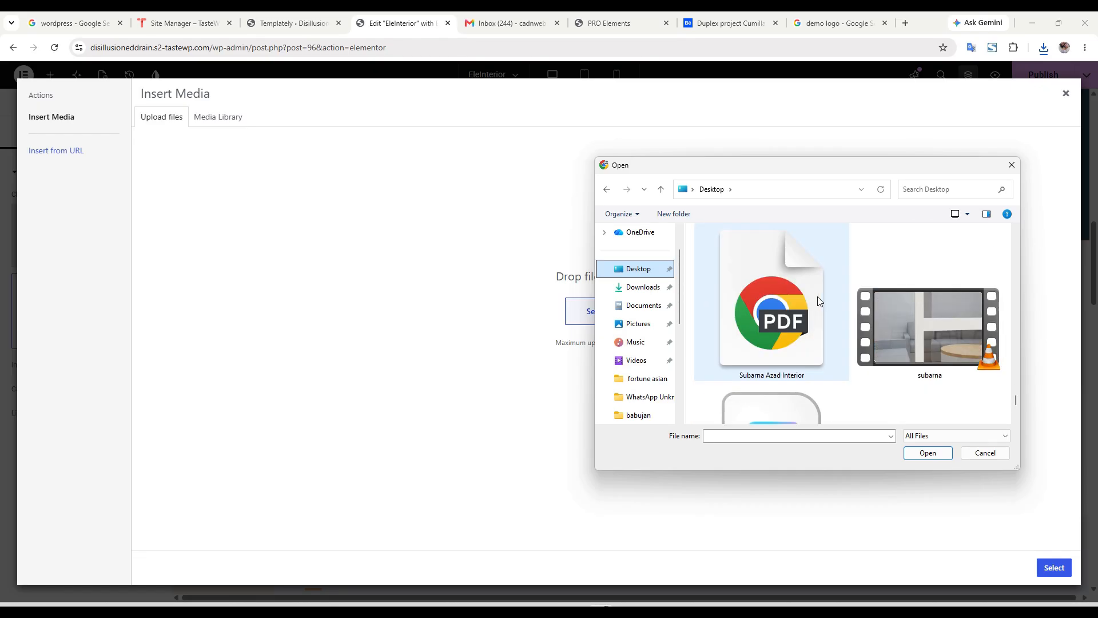
{"action": "scroll", "coordinate": [819, 301], "scroll_direction": "down", "scroll_amount": 2}
{"action": "left_click", "coordinate": [793, 302]}
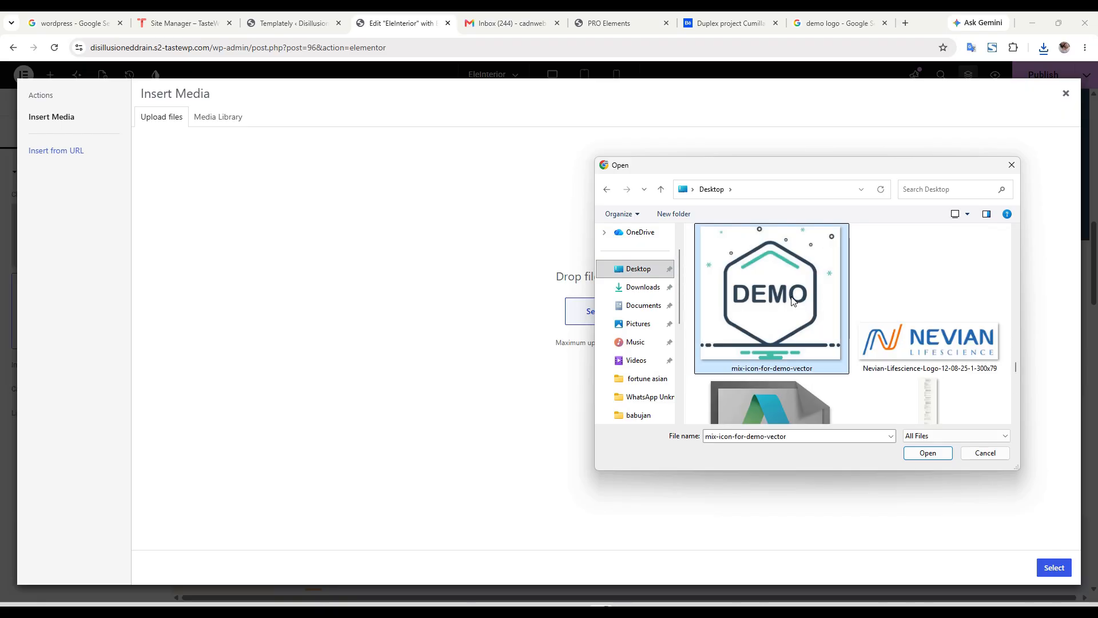
{"action": "double_click", "coordinate": [794, 301]}
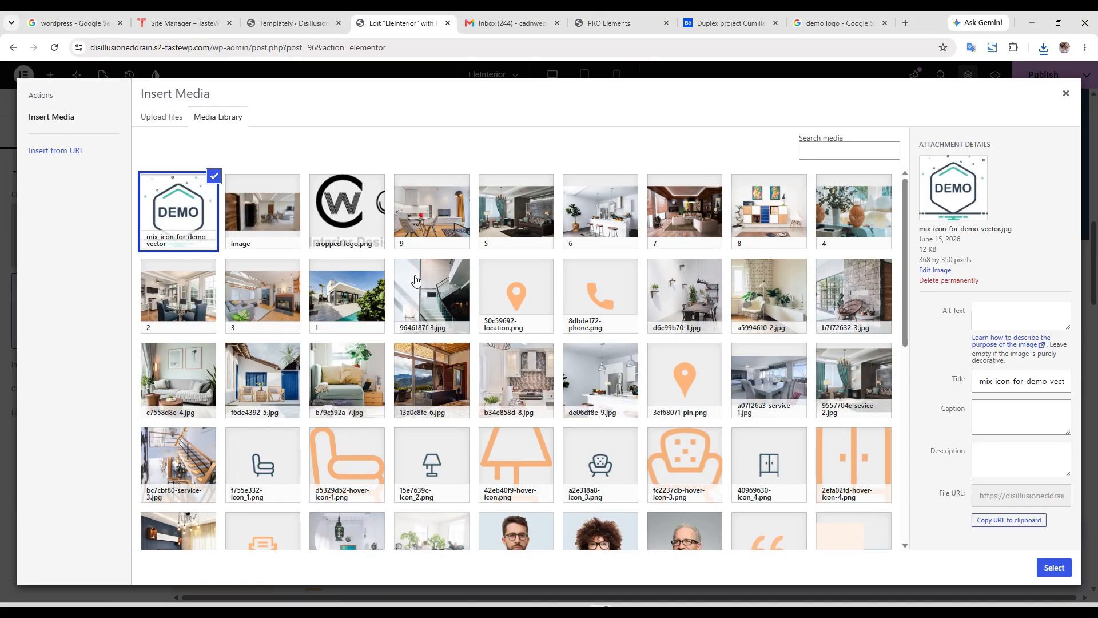
{"action": "left_click", "coordinate": [1053, 568]}
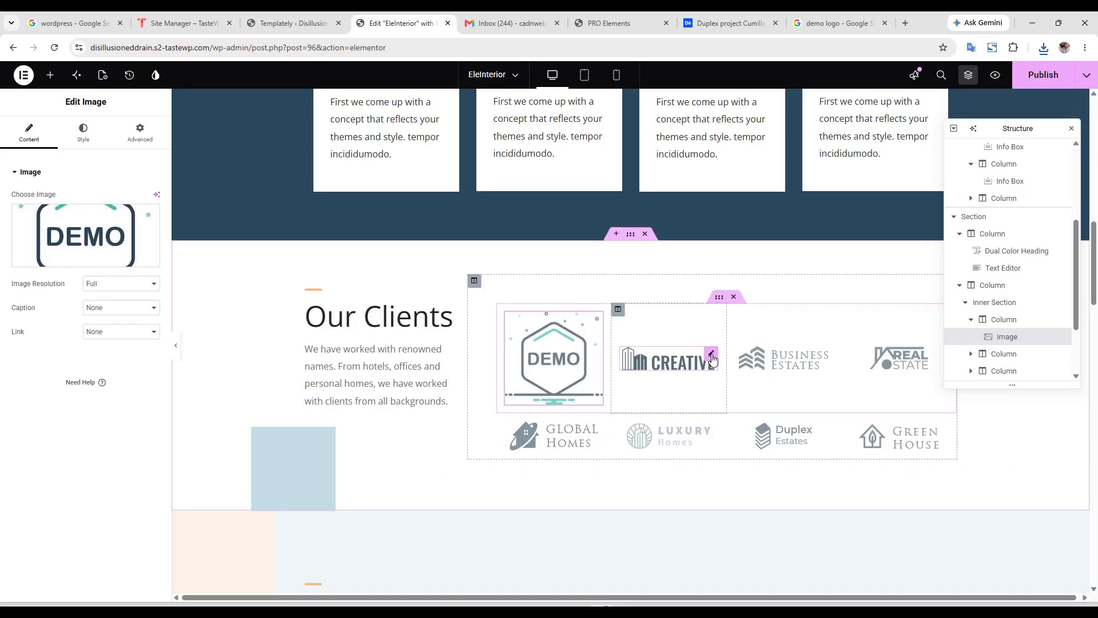
- Remove the image from the Creative logo widget in the second column under Our Clients
{"action": "left_click", "coordinate": [712, 358]}
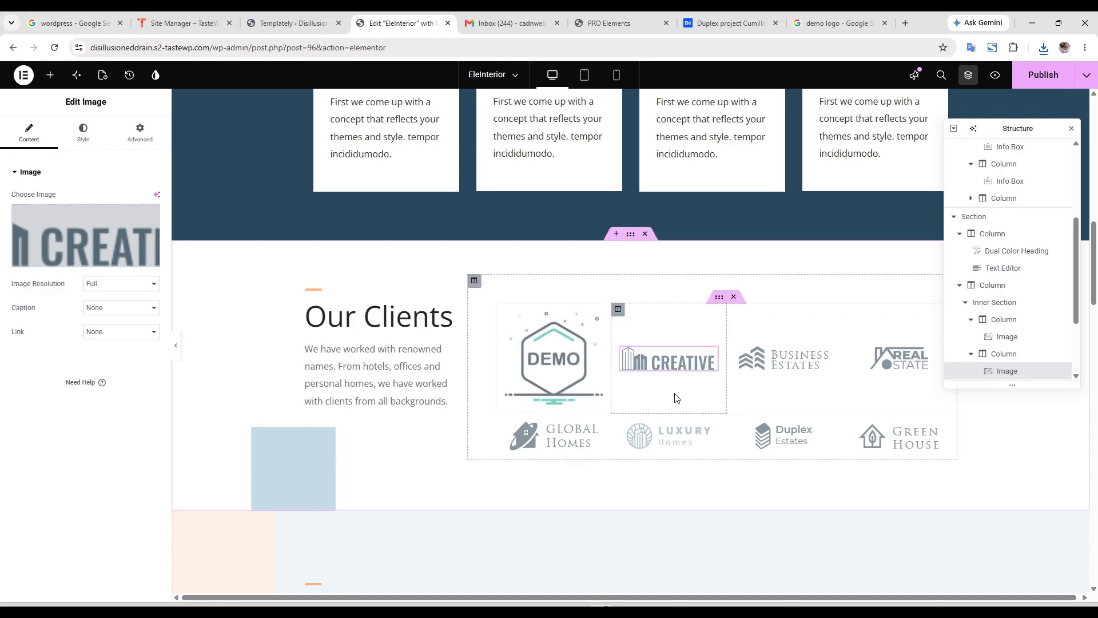
{"action": "right_click", "coordinate": [724, 318]}
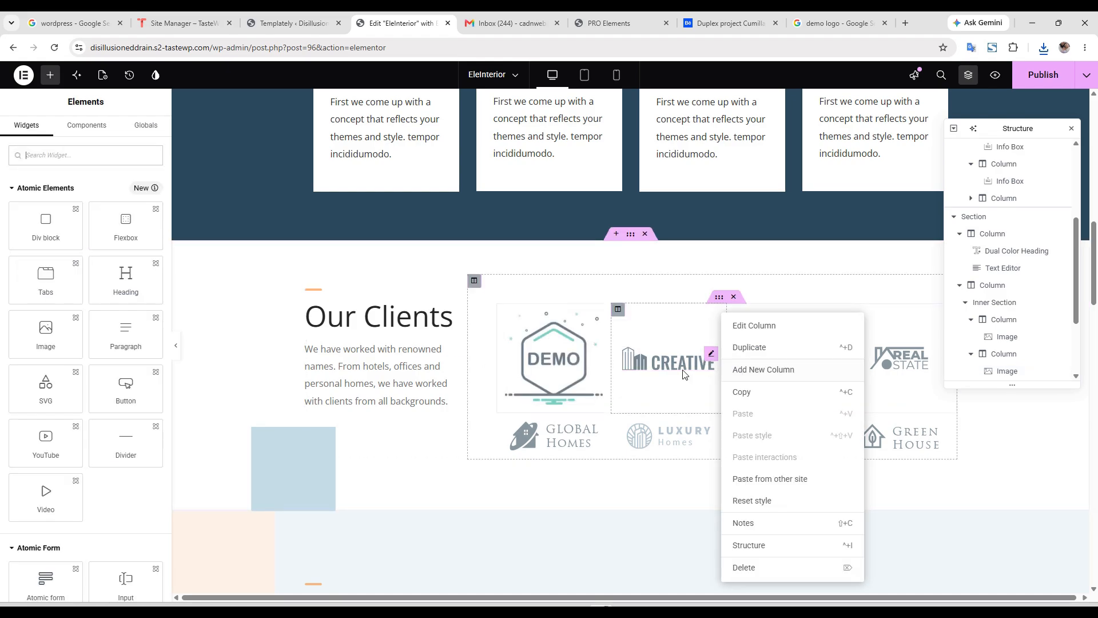
{"action": "left_click", "coordinate": [691, 344]}
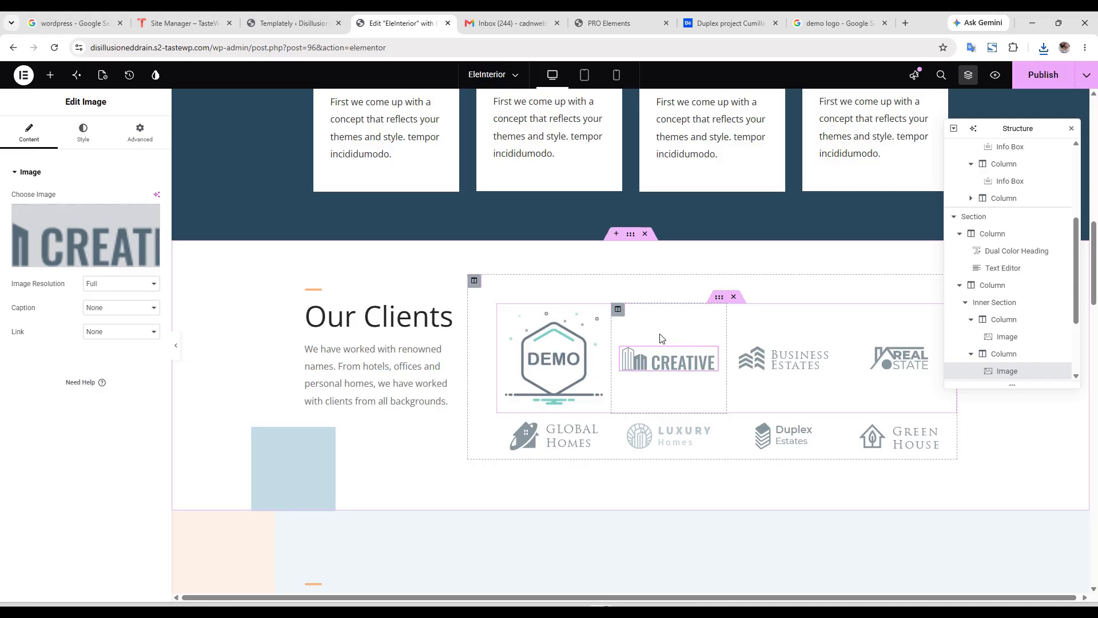
{"action": "left_click", "coordinate": [149, 217]}
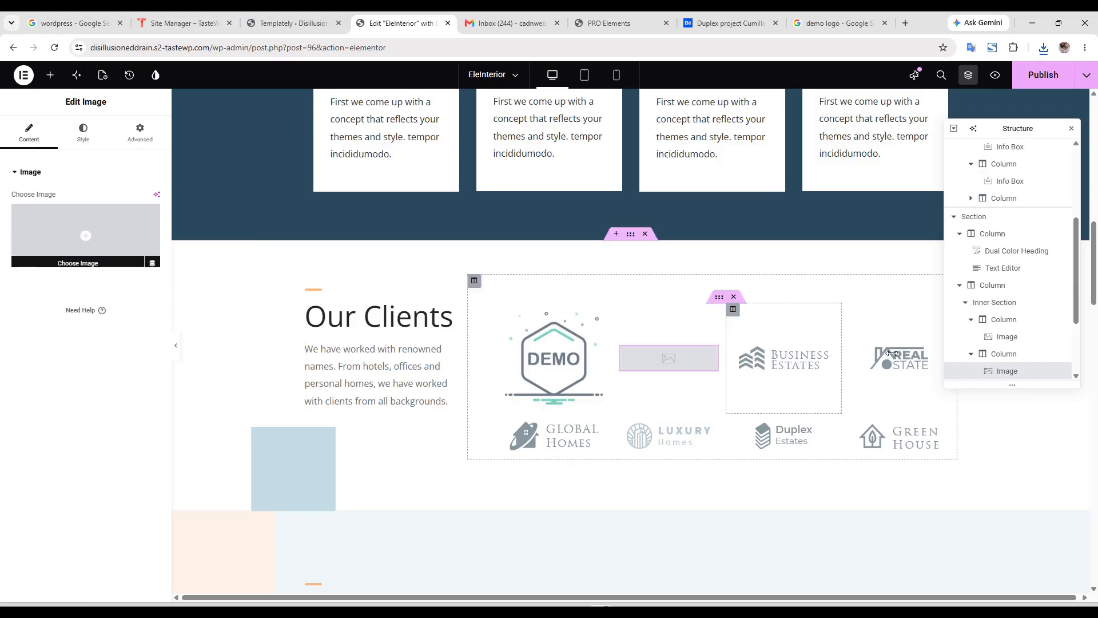
- Remove the image from the Business Estates logo widget in the third column under Our Clients
{"action": "left_click", "coordinate": [784, 358]}
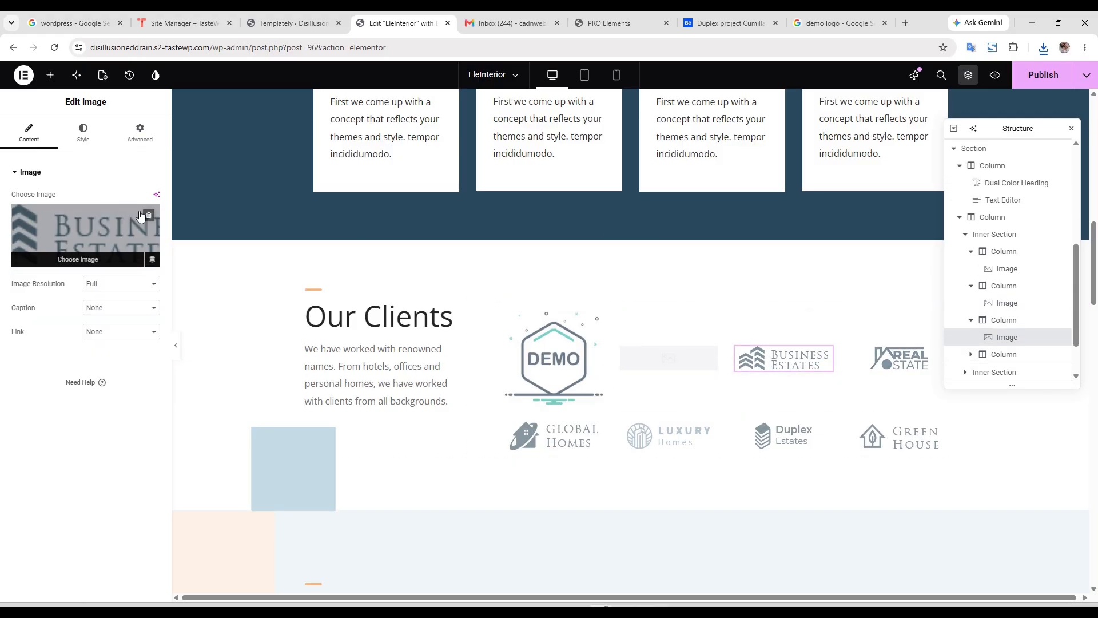
{"action": "left_click", "coordinate": [143, 217]}
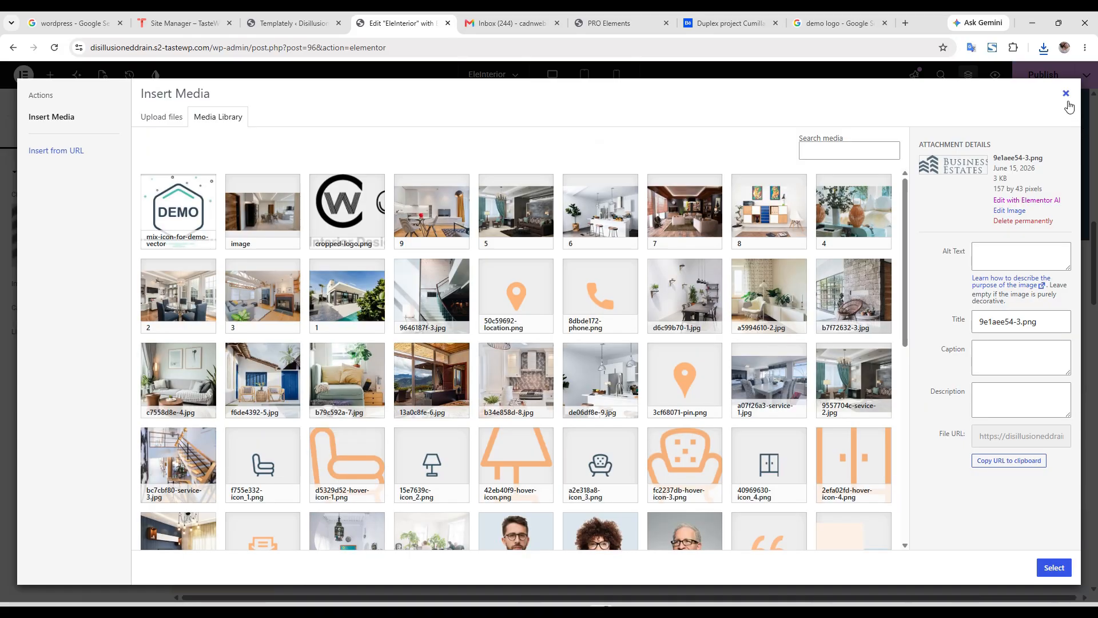
{"action": "left_click", "coordinate": [1068, 101]}
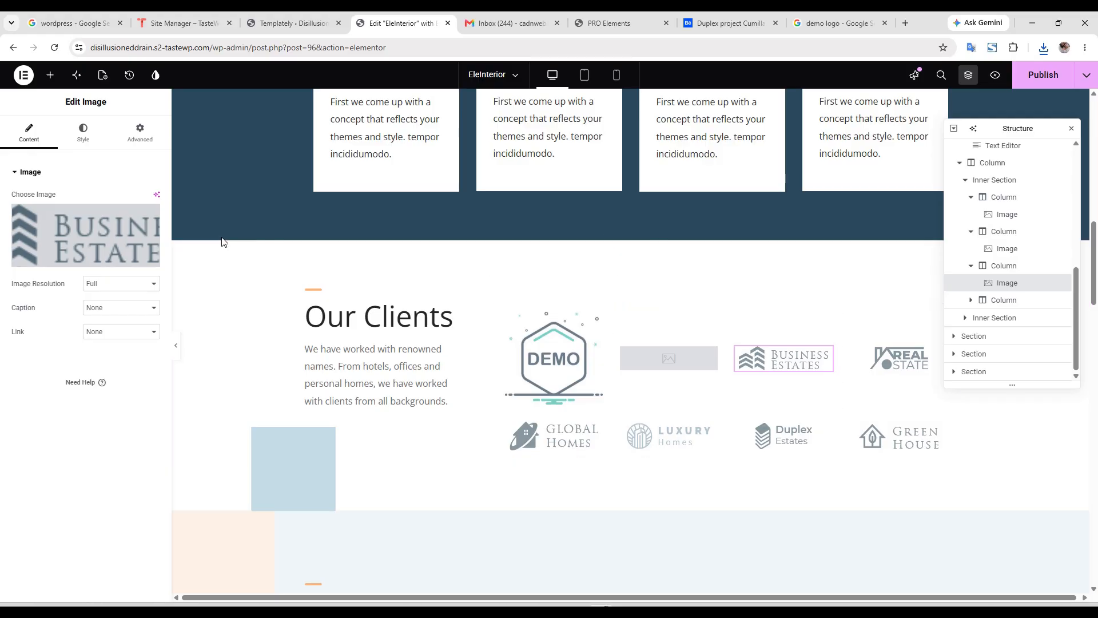
{"action": "left_click", "coordinate": [147, 221]}
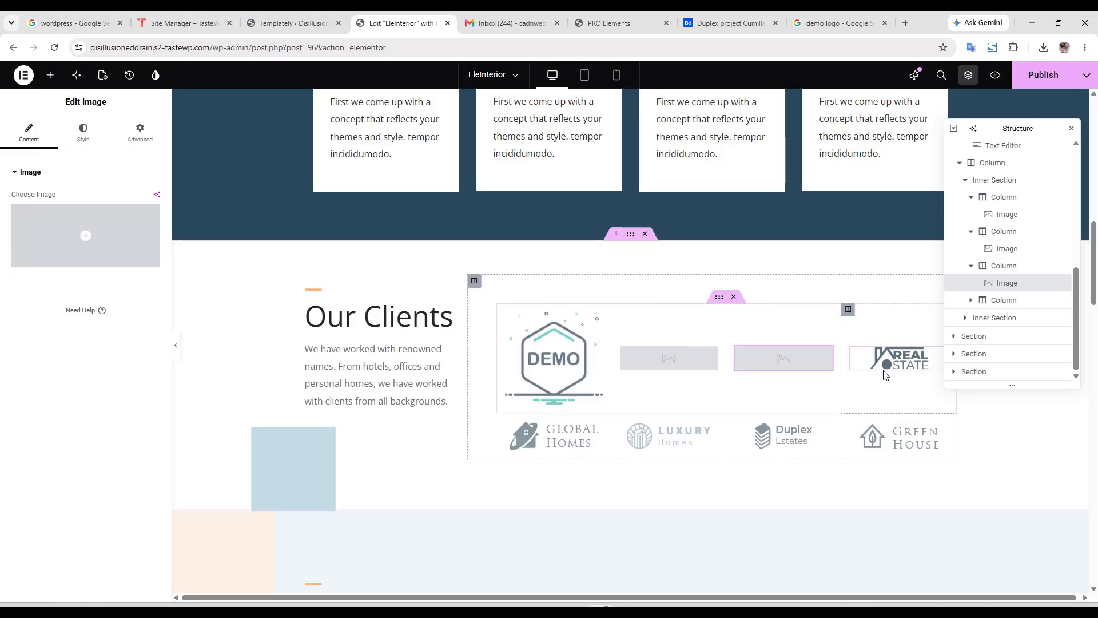
- Dock the Structure panel beside the canvas and remove the Real Estate logo image from the fourth column
{"action": "left_click_drag", "start_coordinate": [1004, 124], "coordinate": [1078, 137]}
{"action": "left_click", "coordinate": [922, 362]}
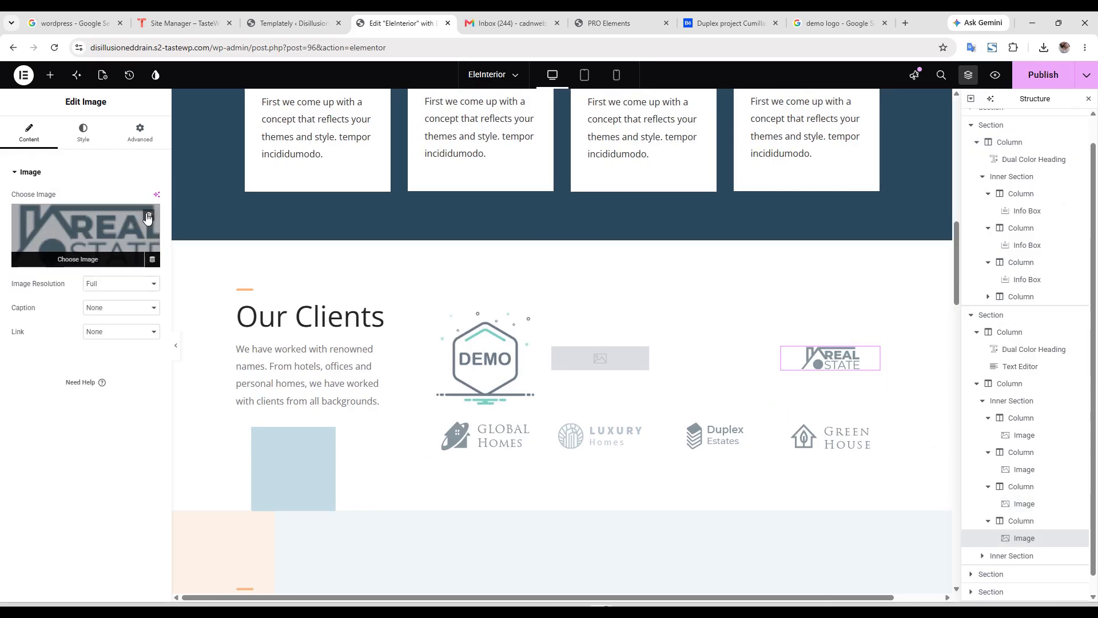
{"action": "left_click", "coordinate": [149, 215]}
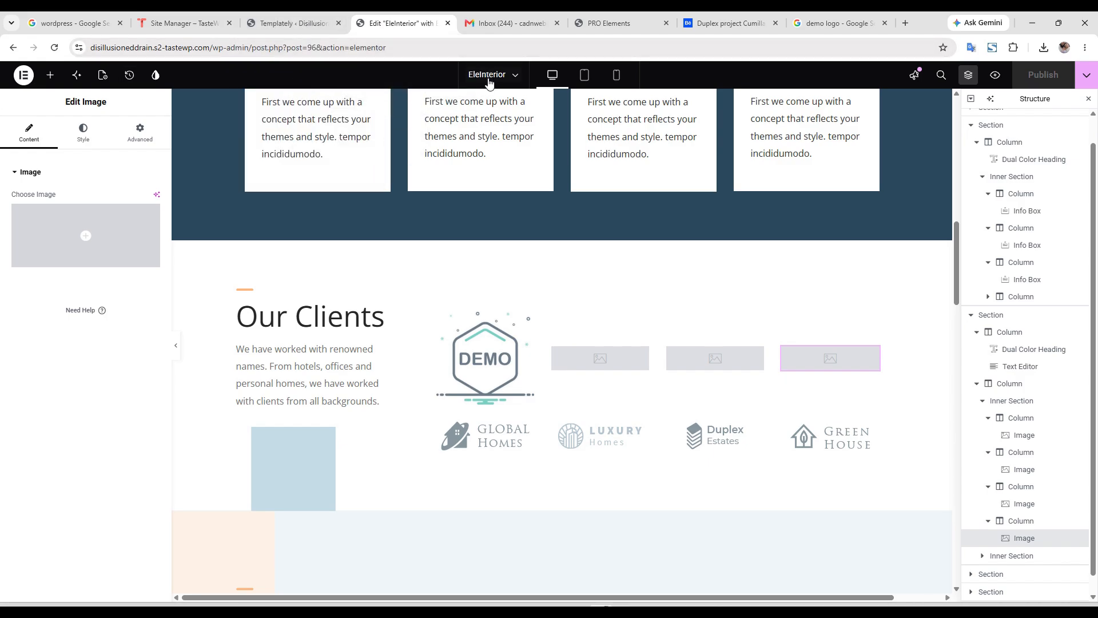
- View the live page and examine its Our Clients and Featured Projects sections, including the Vintage Glamour Home link
{"action": "left_click", "coordinate": [1086, 75]}
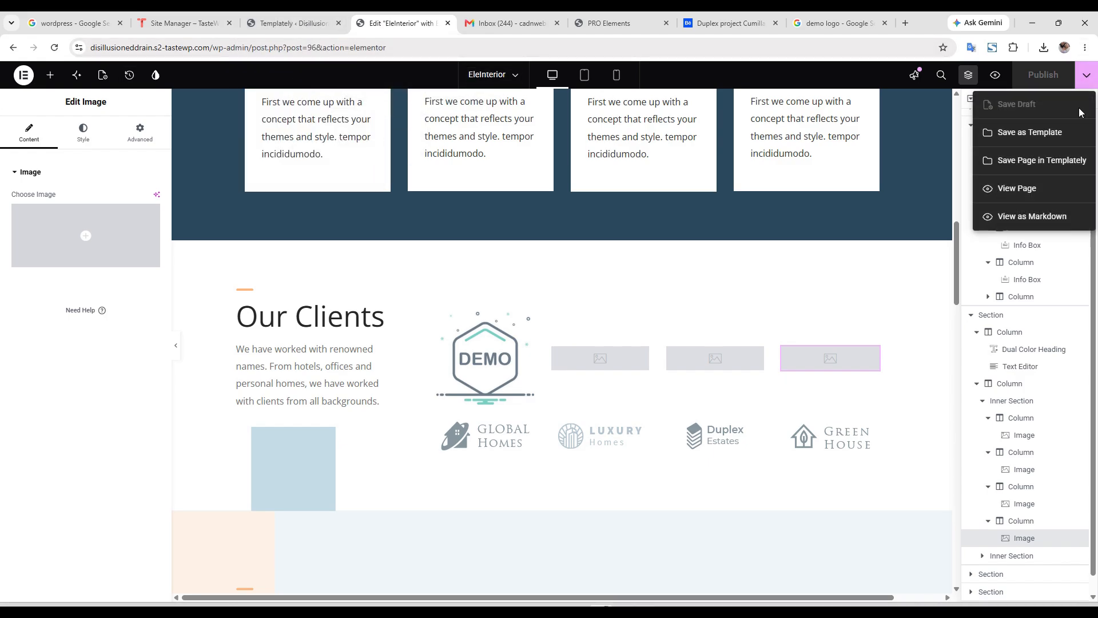
{"action": "left_click", "coordinate": [1026, 194]}
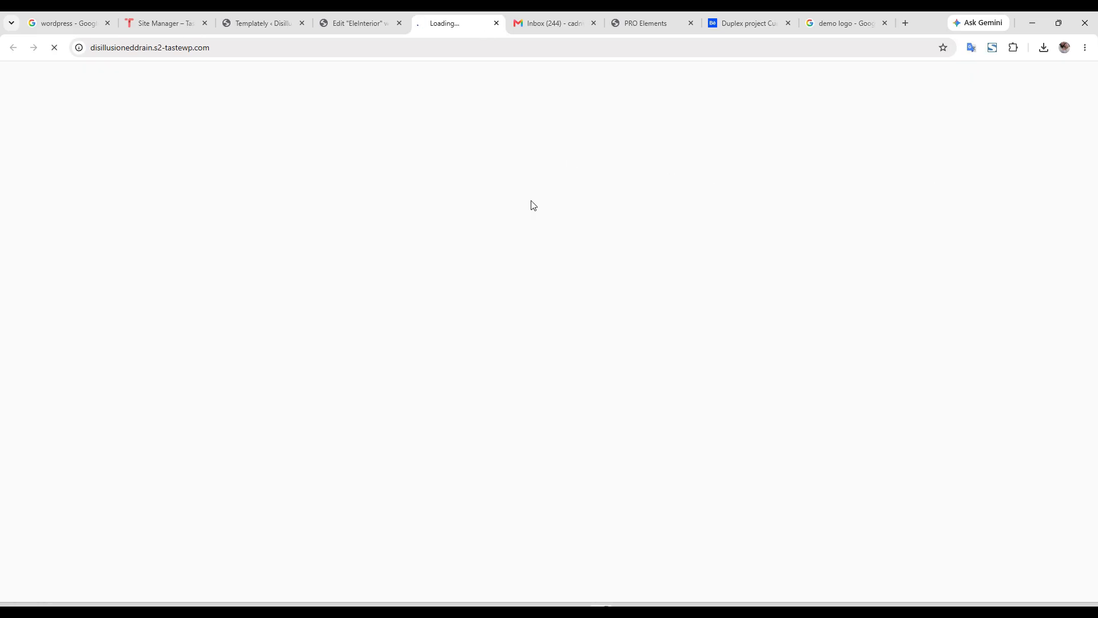
{"action": "scroll", "coordinate": [548, 193], "scroll_direction": "down", "scroll_amount": 15}
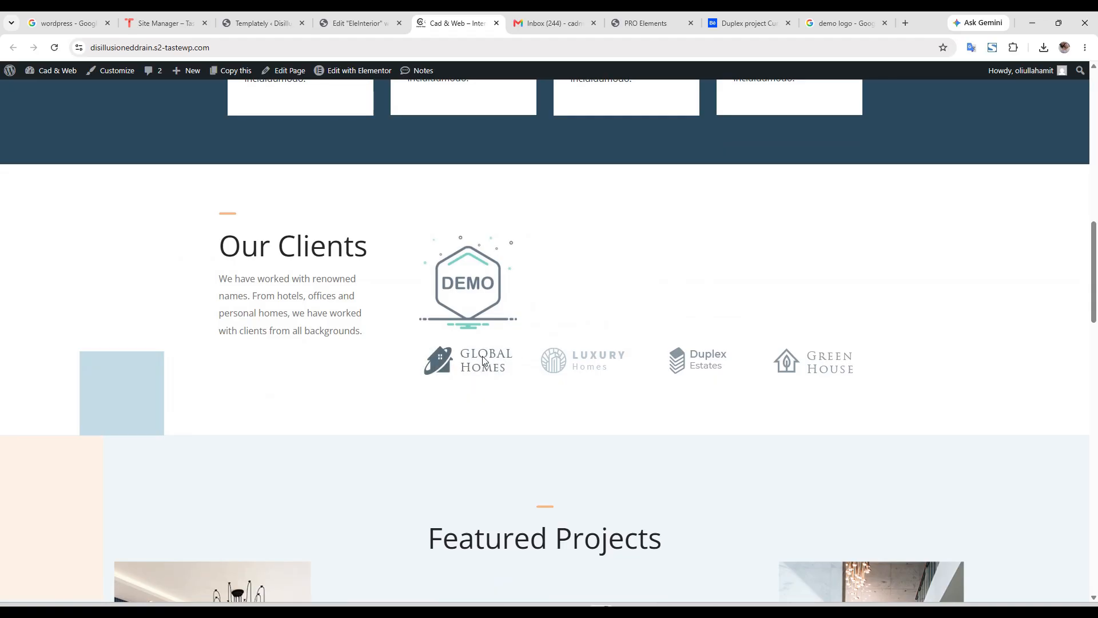
{"action": "scroll", "coordinate": [801, 363], "scroll_direction": "down", "scroll_amount": 4}
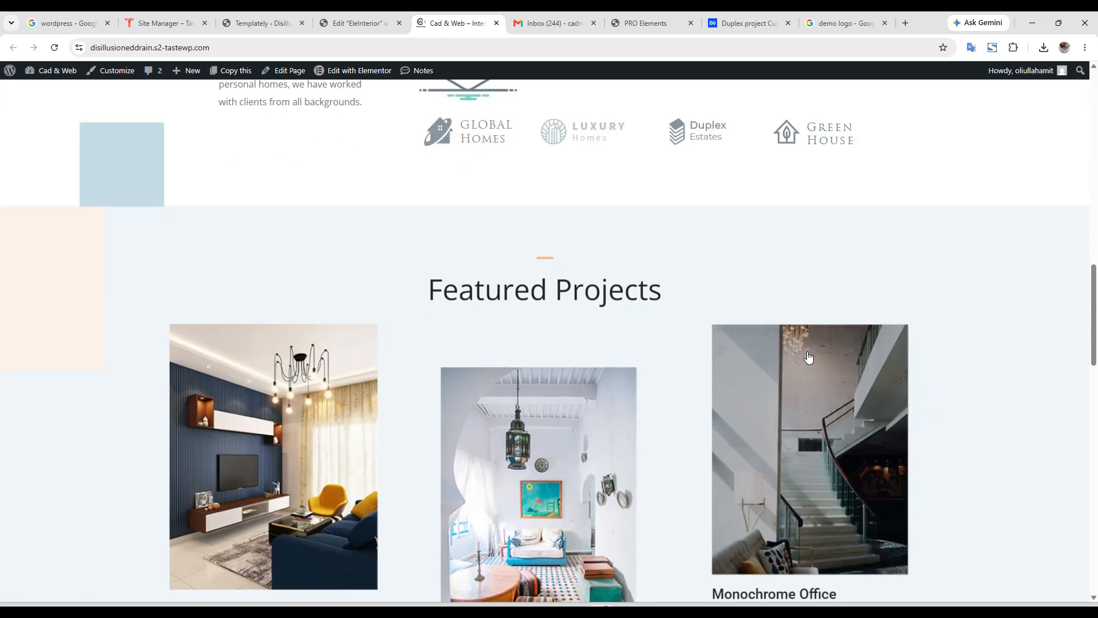
{"action": "scroll", "coordinate": [731, 353], "scroll_direction": "down", "scroll_amount": 3}
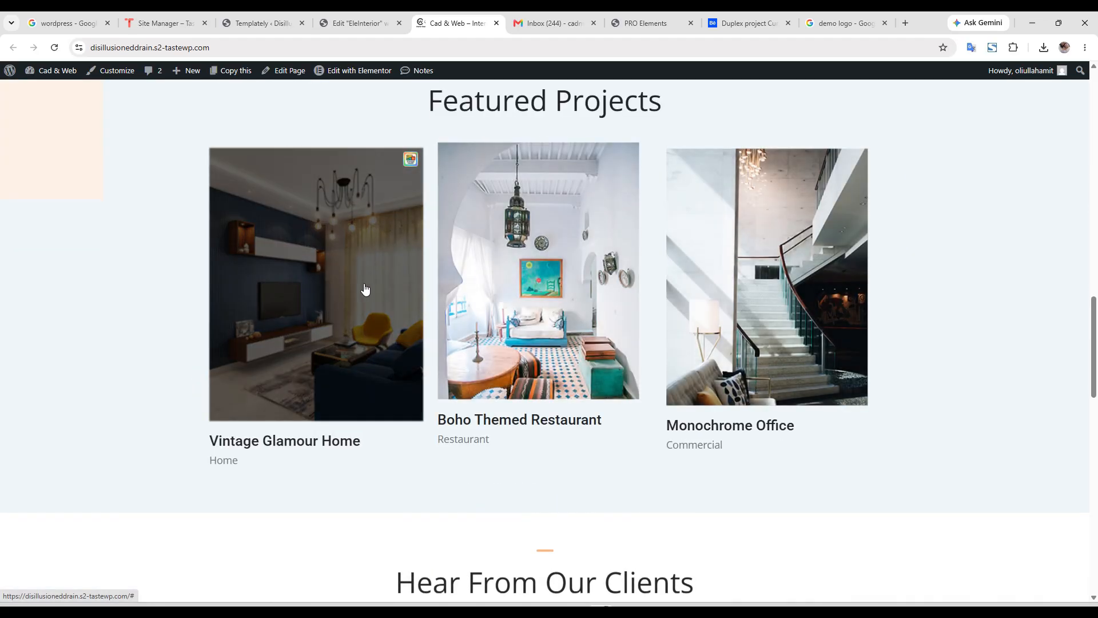
{"action": "left_click", "coordinate": [355, 289]}
{"action": "scroll", "coordinate": [410, 320], "scroll_direction": "down", "scroll_amount": 20}
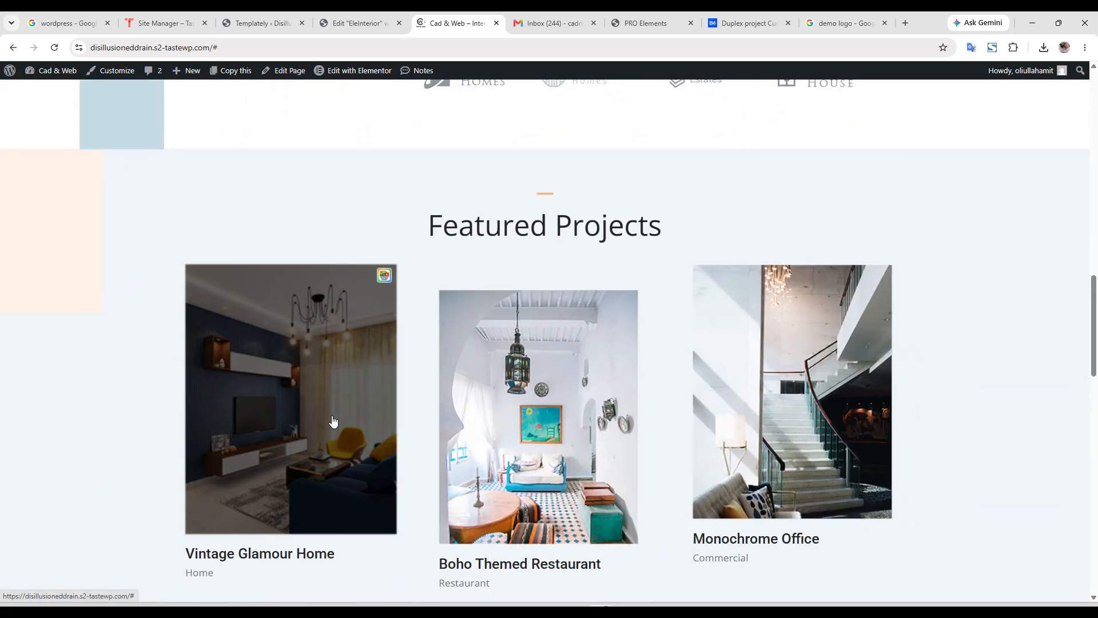
- Close the live page and Templately browser tabs, keeping the Elementor editor open
{"action": "left_click", "coordinate": [384, 24]}
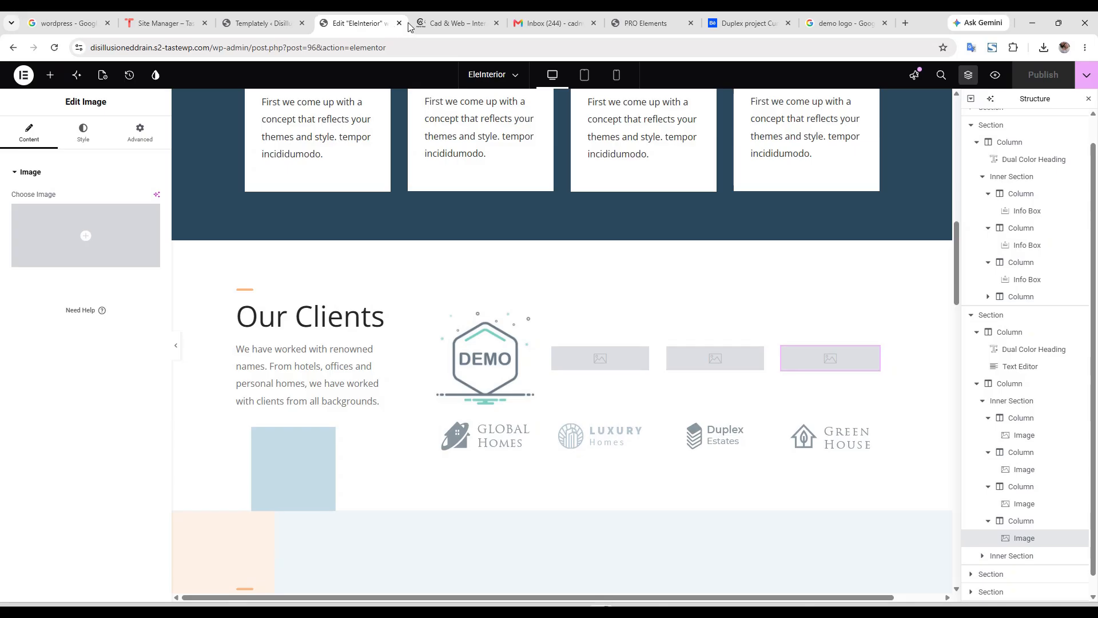
{"action": "left_click", "coordinate": [491, 23]}
{"action": "left_click", "coordinate": [496, 23]}
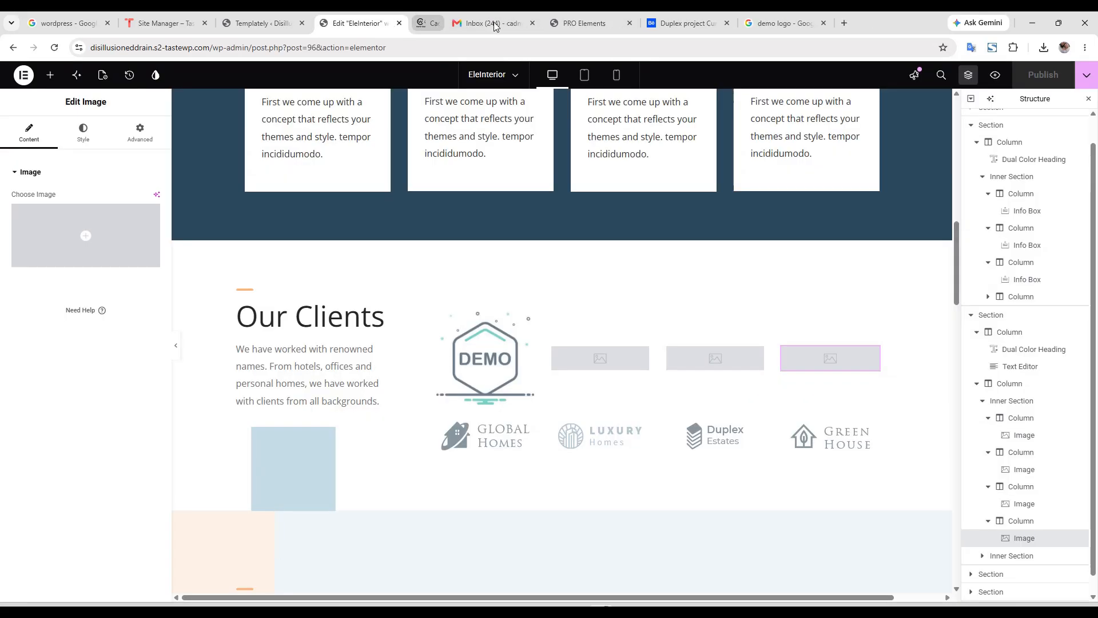
{"action": "left_click", "coordinate": [286, 26]}
{"action": "left_click", "coordinate": [302, 22]}
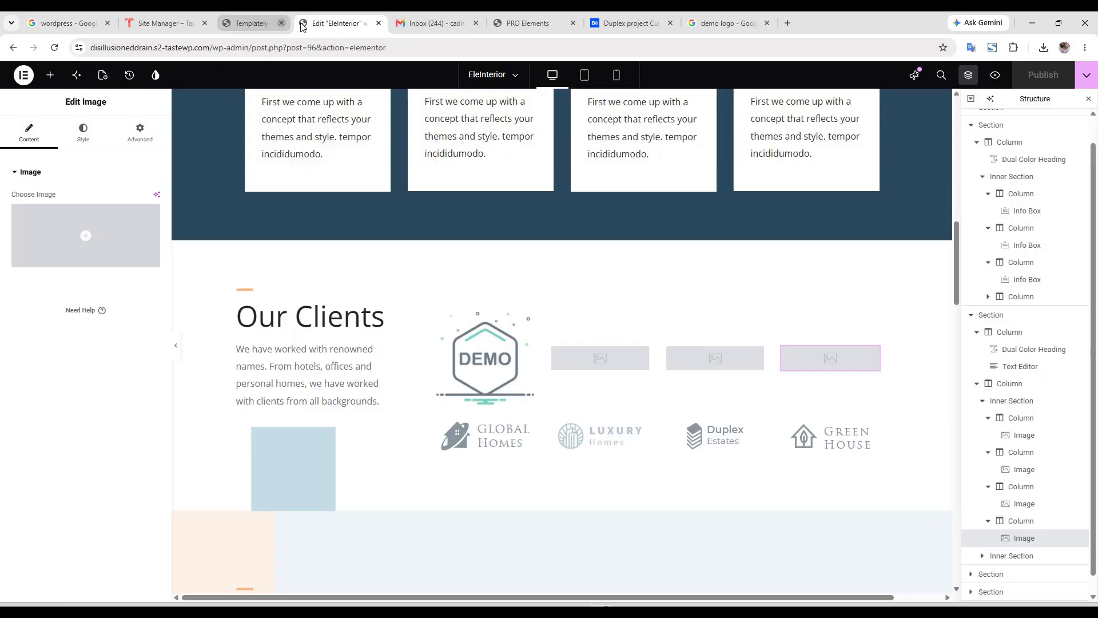
- Replace the Vintage Glamour Home image box picture under Featured Projects with 9646187f-3.jpg from the media library
{"action": "scroll", "coordinate": [590, 324], "scroll_direction": "down", "scroll_amount": 3}
{"action": "scroll", "coordinate": [591, 325], "scroll_direction": "down", "scroll_amount": 4}
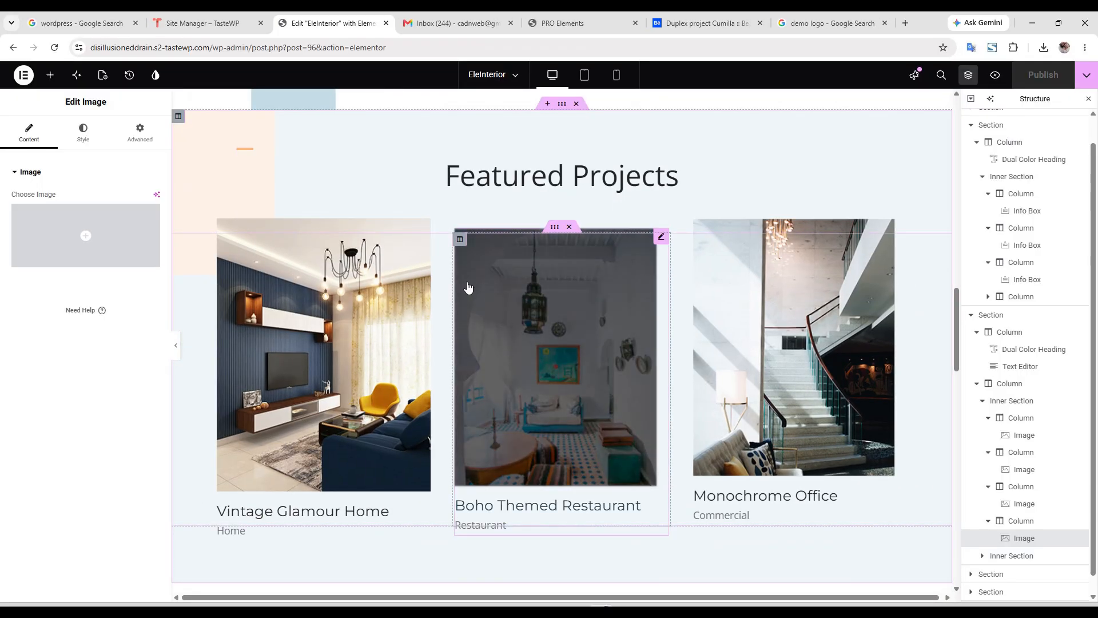
{"action": "left_click", "coordinate": [421, 228]}
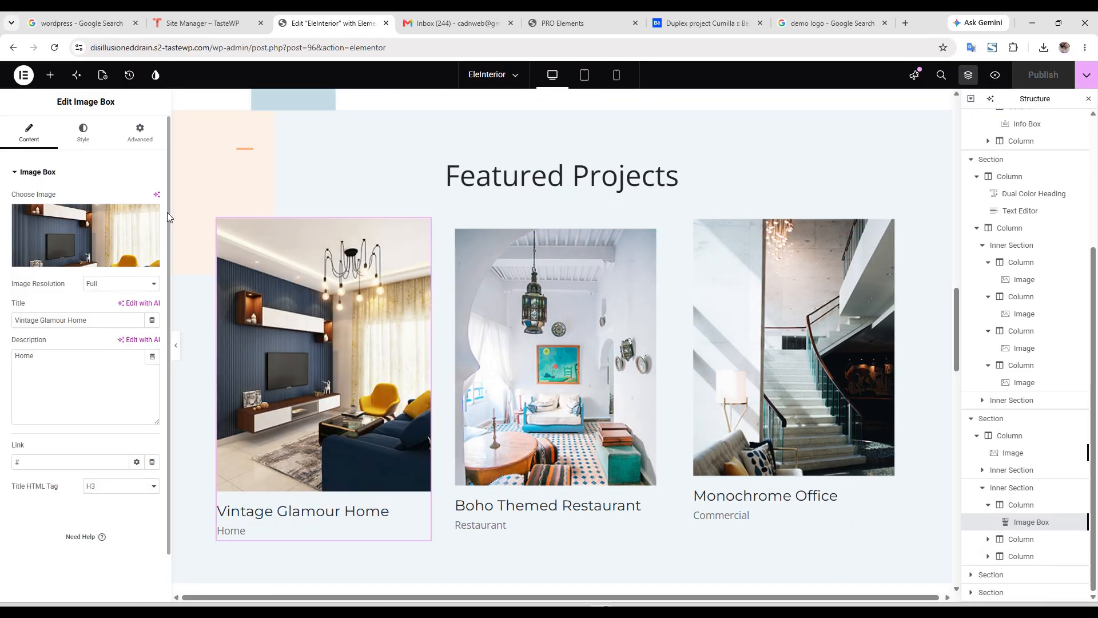
{"action": "left_click", "coordinate": [149, 213]}
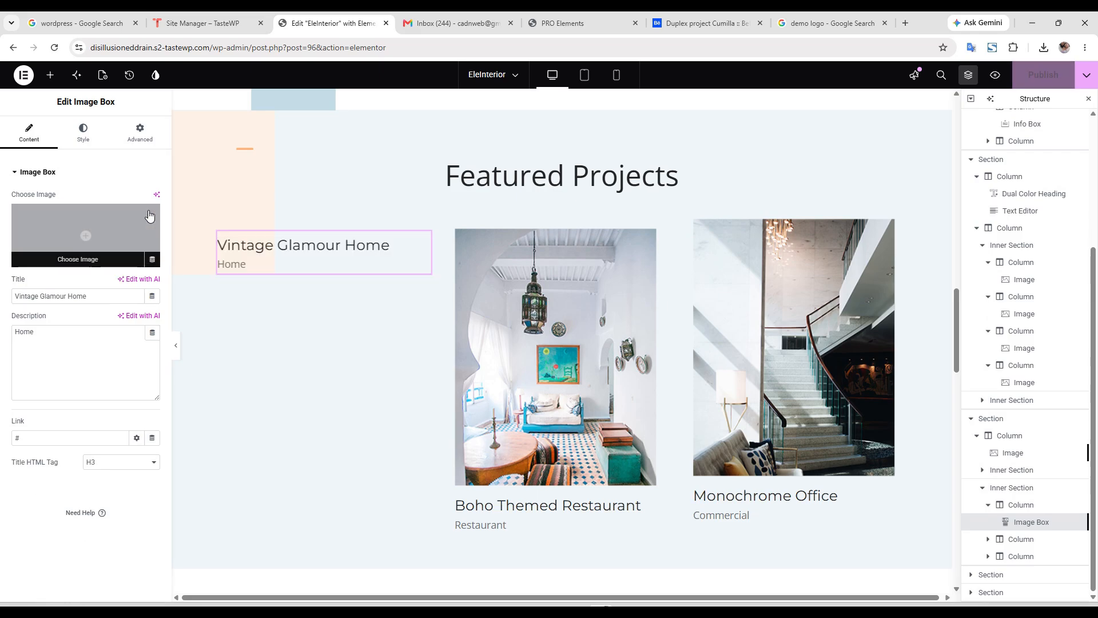
{"action": "left_click", "coordinate": [93, 258]}
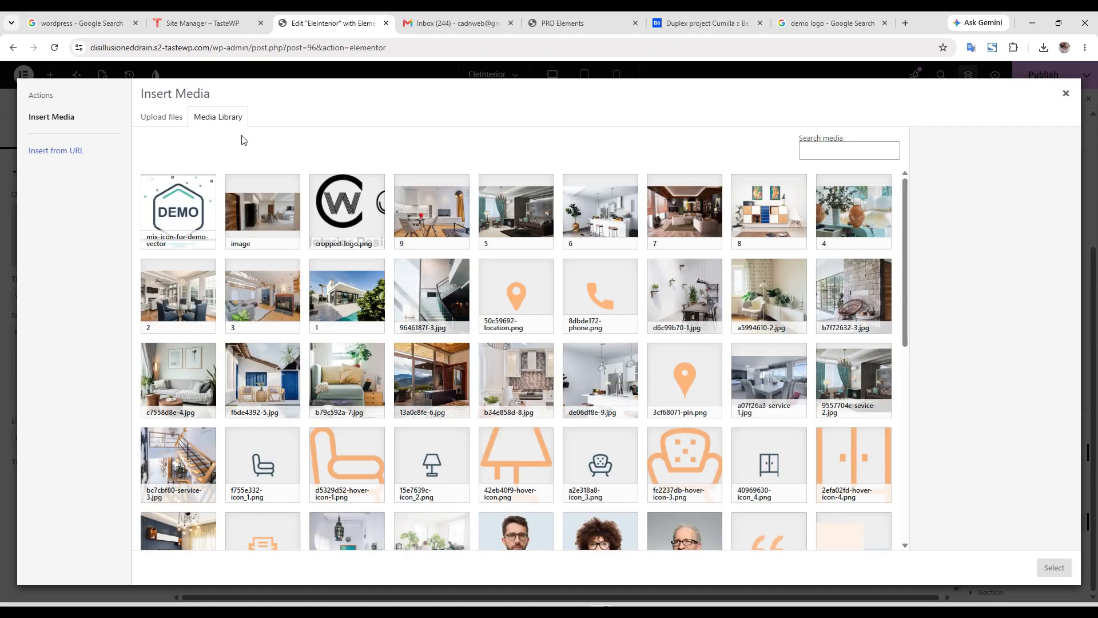
{"action": "left_click", "coordinate": [161, 118]}
{"action": "left_click", "coordinate": [202, 117]}
{"action": "left_click", "coordinate": [150, 117]}
{"action": "left_click", "coordinate": [218, 118]}
{"action": "left_click", "coordinate": [420, 325]}
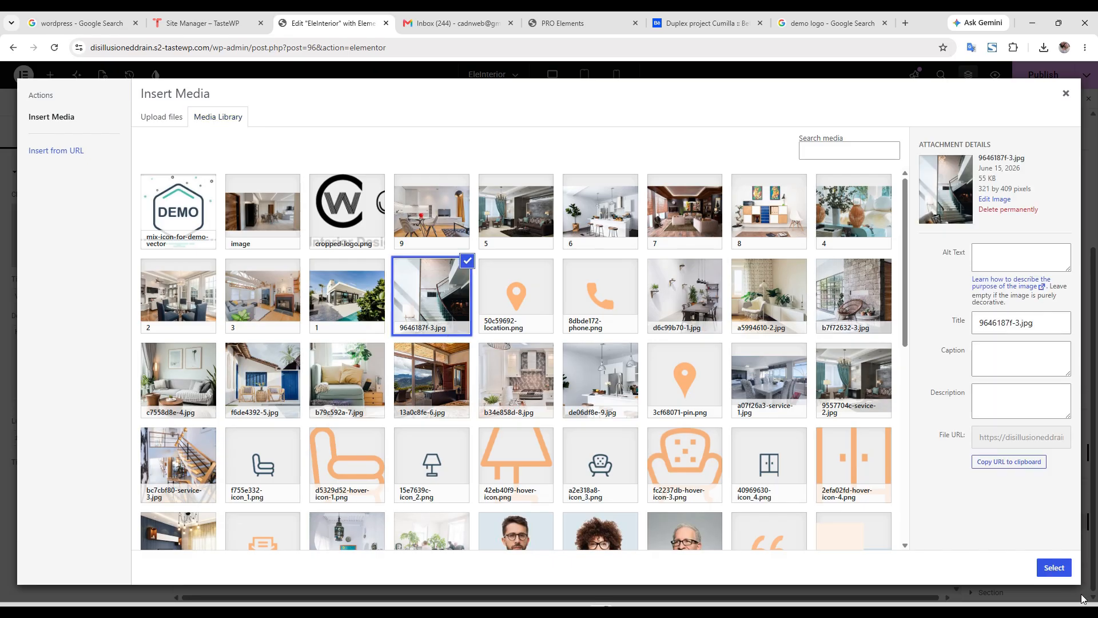
{"action": "left_click", "coordinate": [1055, 567]}
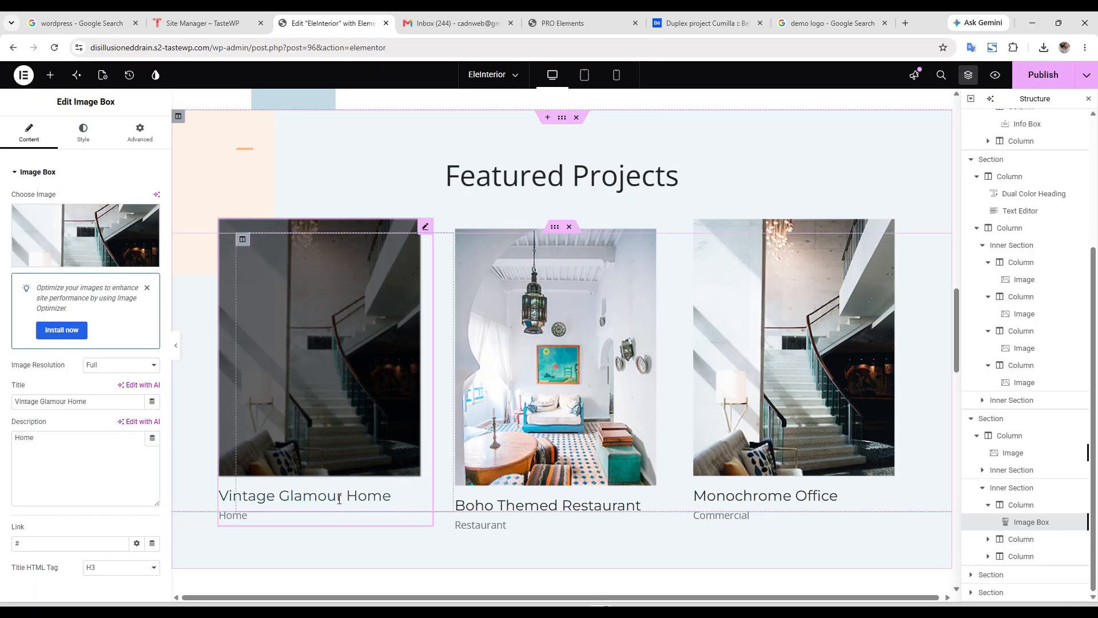
- Retitle the first featured project "Honululu Deplex Interior" and publish the page
{"action": "left_click_drag", "start_coordinate": [390, 494], "coordinate": [228, 489]}
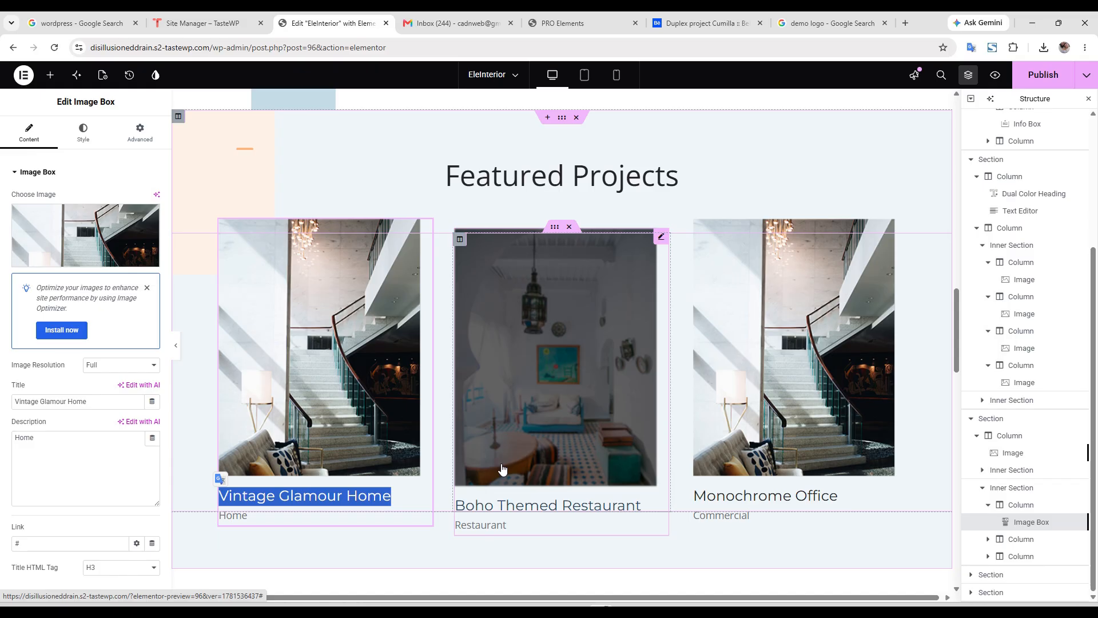
{"action": "type", "text": "Honululu Deplex Interior"}
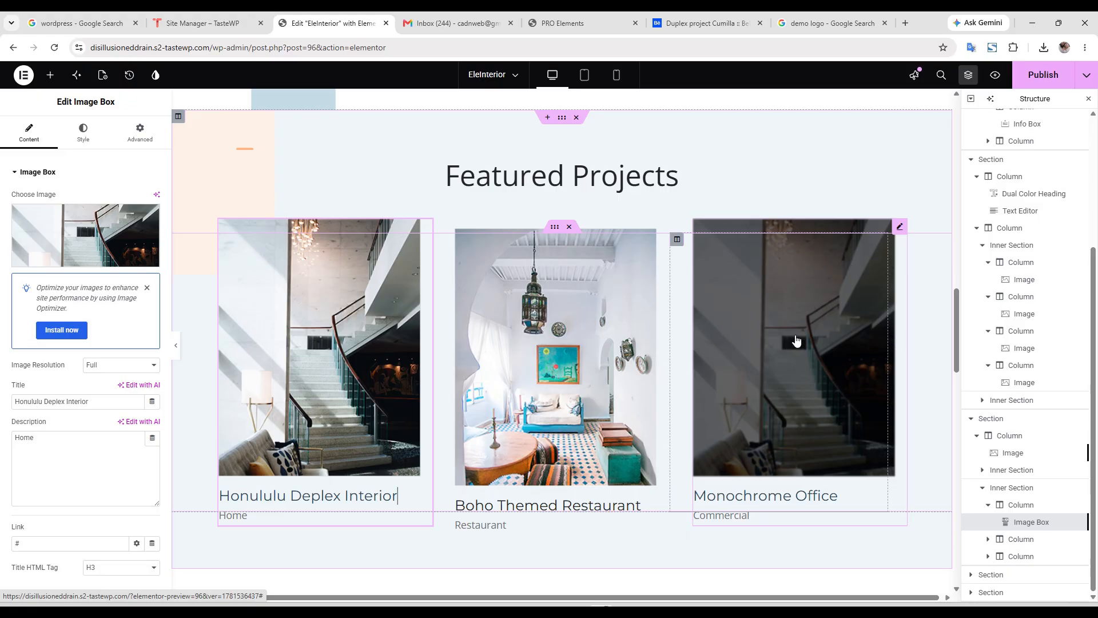
{"action": "scroll", "coordinate": [657, 341], "scroll_direction": "down", "scroll_amount": 3}
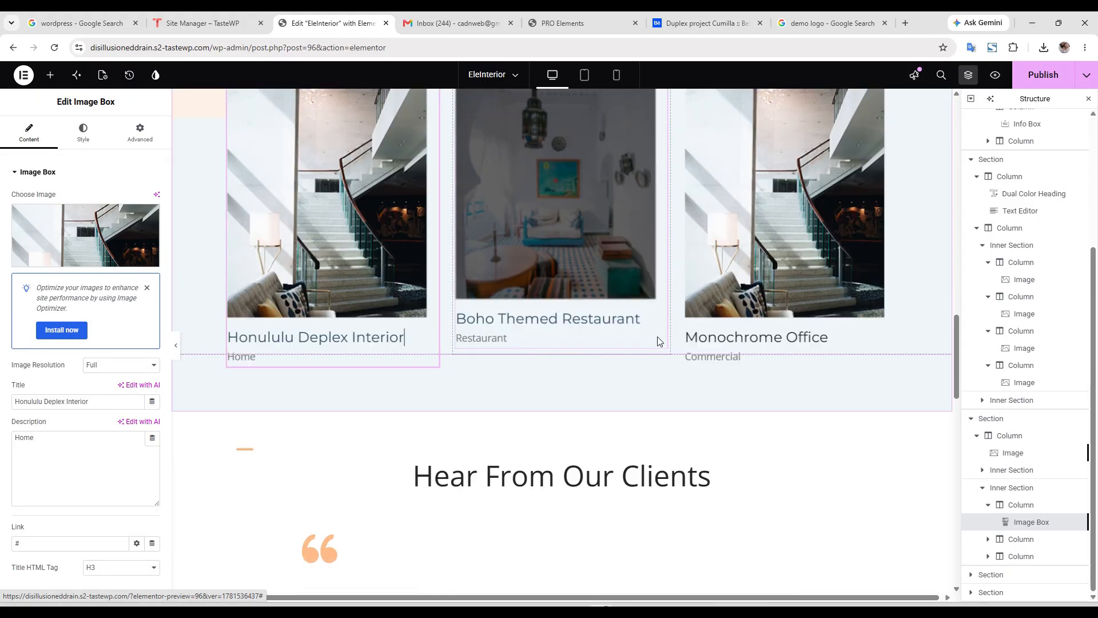
{"action": "scroll", "coordinate": [595, 230], "scroll_direction": "up", "scroll_amount": 2}
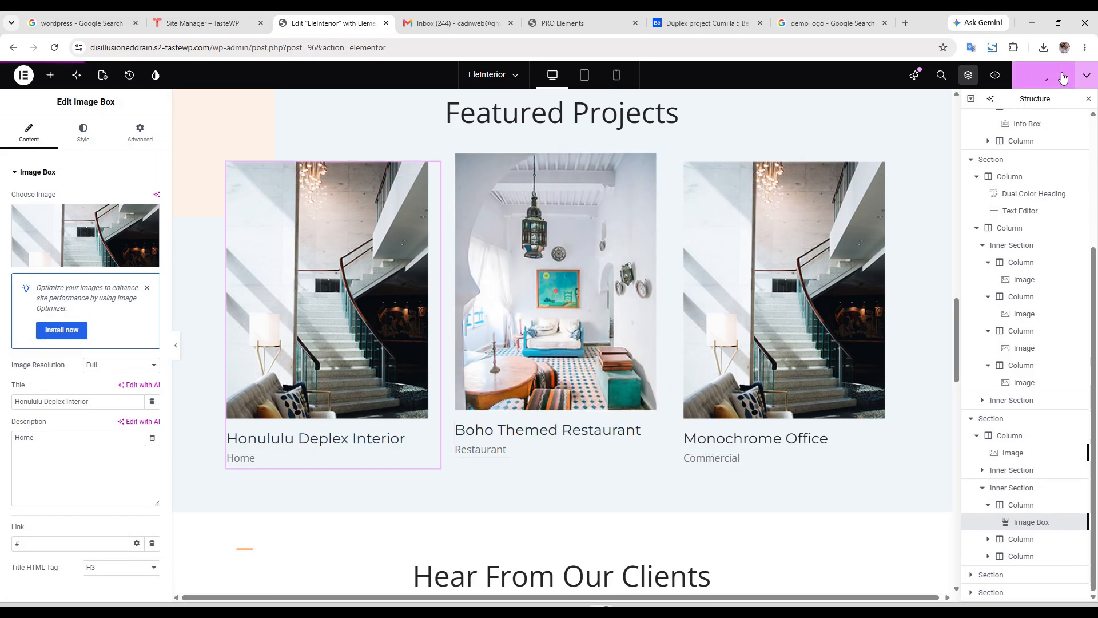
- Examine the Hear From Our Clients testimonial carousel and its slide settings, the Latest News section and the footer
{"action": "scroll", "coordinate": [633, 238], "scroll_direction": "down", "scroll_amount": 7}
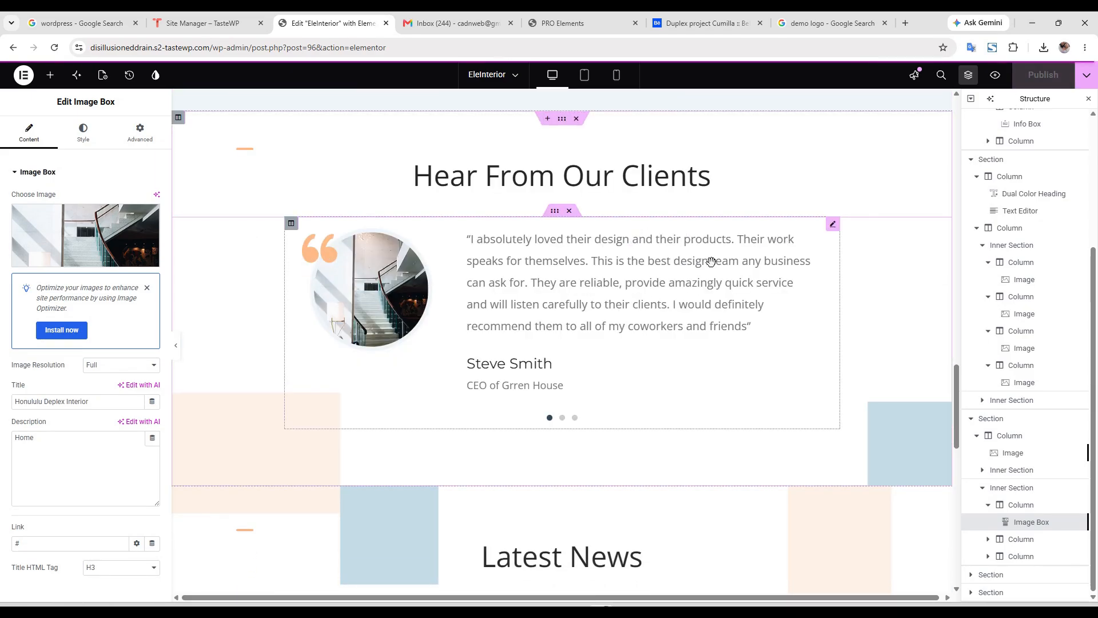
{"action": "left_click", "coordinate": [832, 227]}
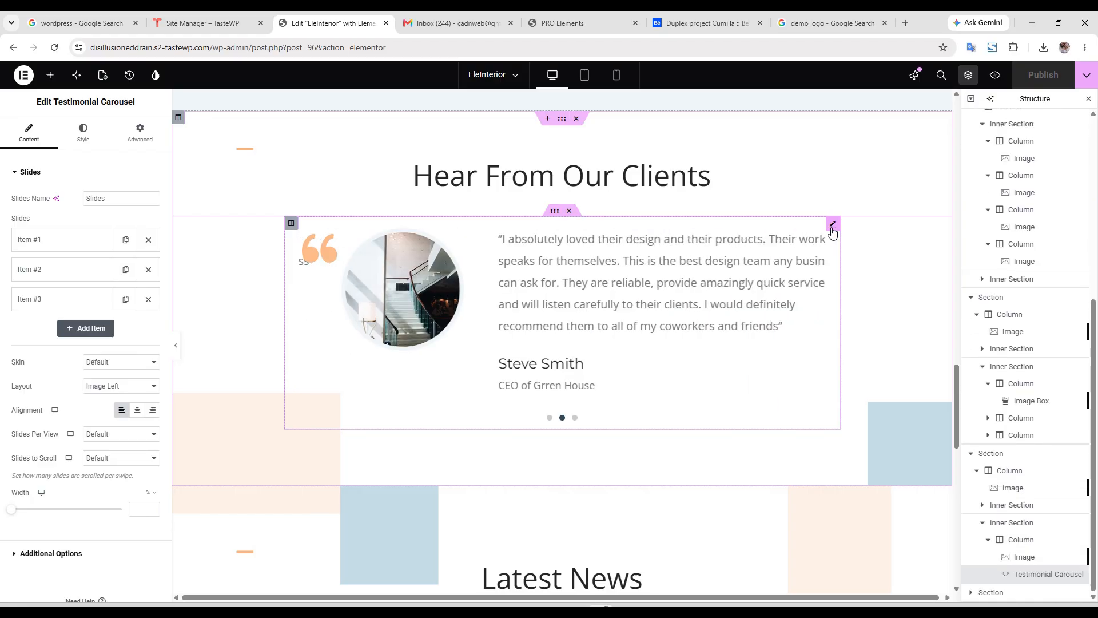
{"action": "scroll", "coordinate": [696, 425], "scroll_direction": "down", "scroll_amount": 5}
{"action": "scroll", "coordinate": [696, 421], "scroll_direction": "up", "scroll_amount": 1}
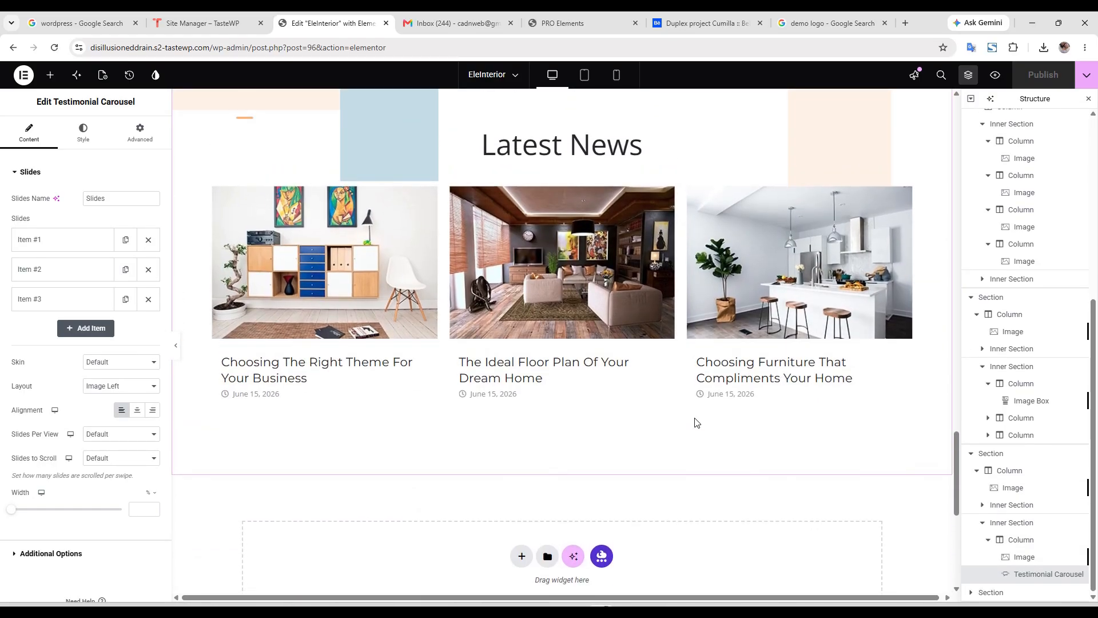
{"action": "scroll", "coordinate": [696, 423], "scroll_direction": "down", "scroll_amount": 6}
{"action": "scroll", "coordinate": [760, 316], "scroll_direction": "up", "scroll_amount": 15}
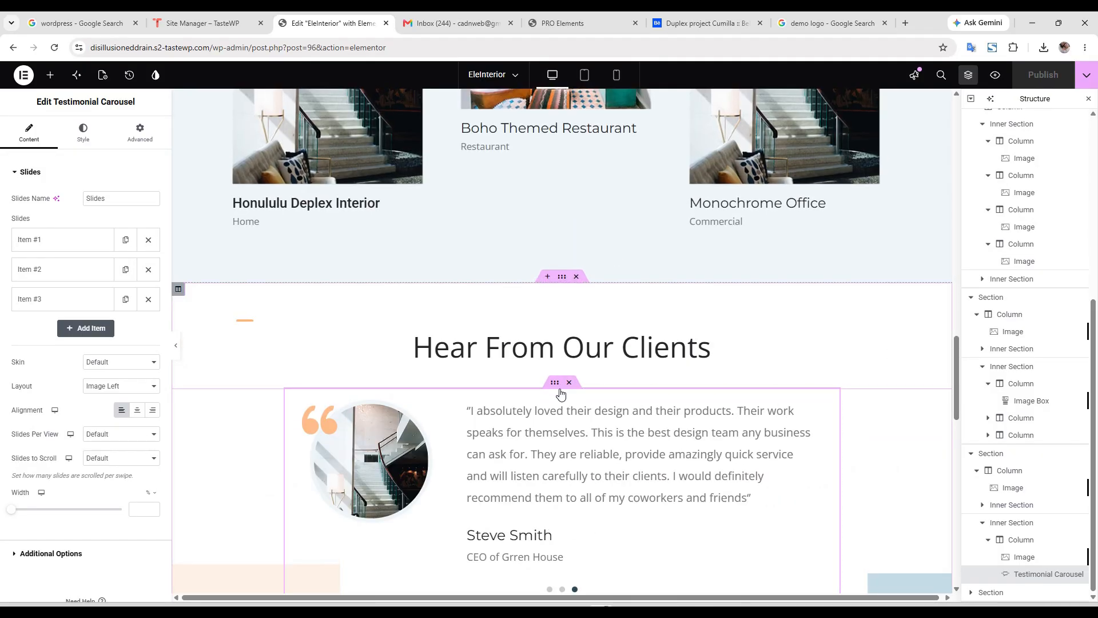
{"action": "scroll", "coordinate": [579, 389], "scroll_direction": "down", "scroll_amount": 4}
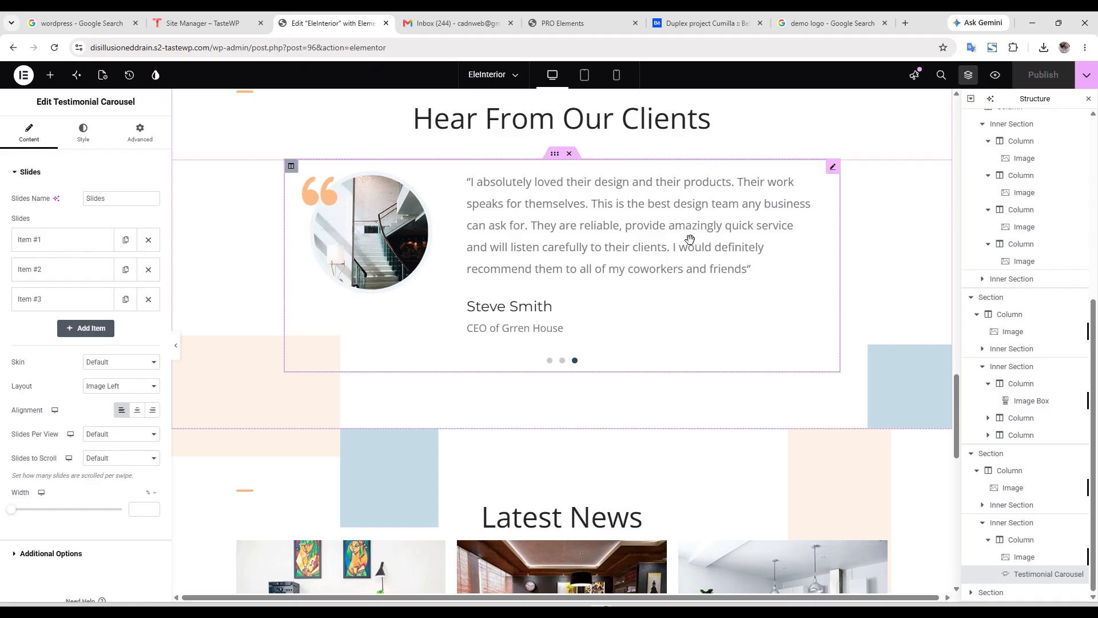
{"action": "scroll", "coordinate": [690, 239], "scroll_direction": "down", "scroll_amount": 13}
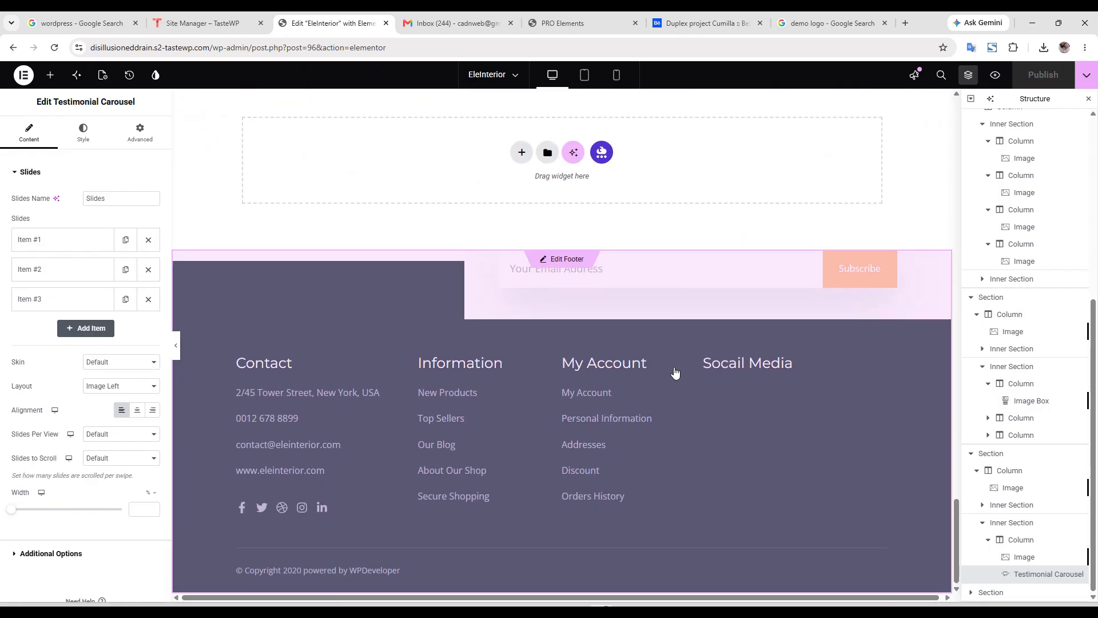
{"action": "scroll", "coordinate": [693, 372], "scroll_direction": "up", "scroll_amount": 10}
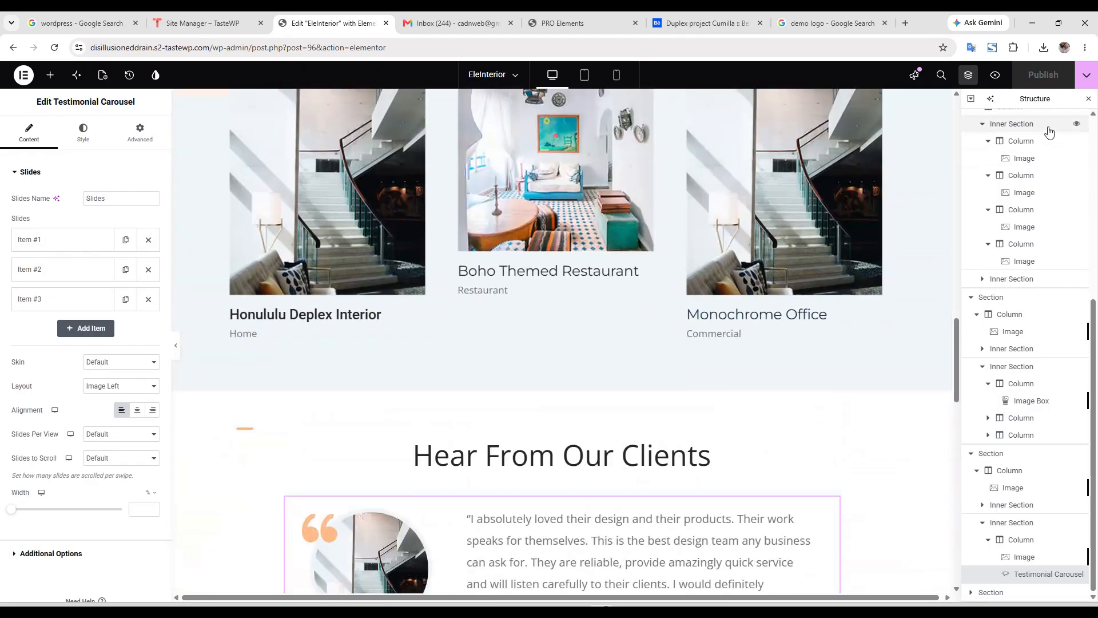
- Close the Structure panel and open the live version of the EleInterior page
{"action": "left_click", "coordinate": [1088, 99]}
{"action": "scroll", "coordinate": [353, 221], "scroll_direction": "up", "scroll_amount": 15}
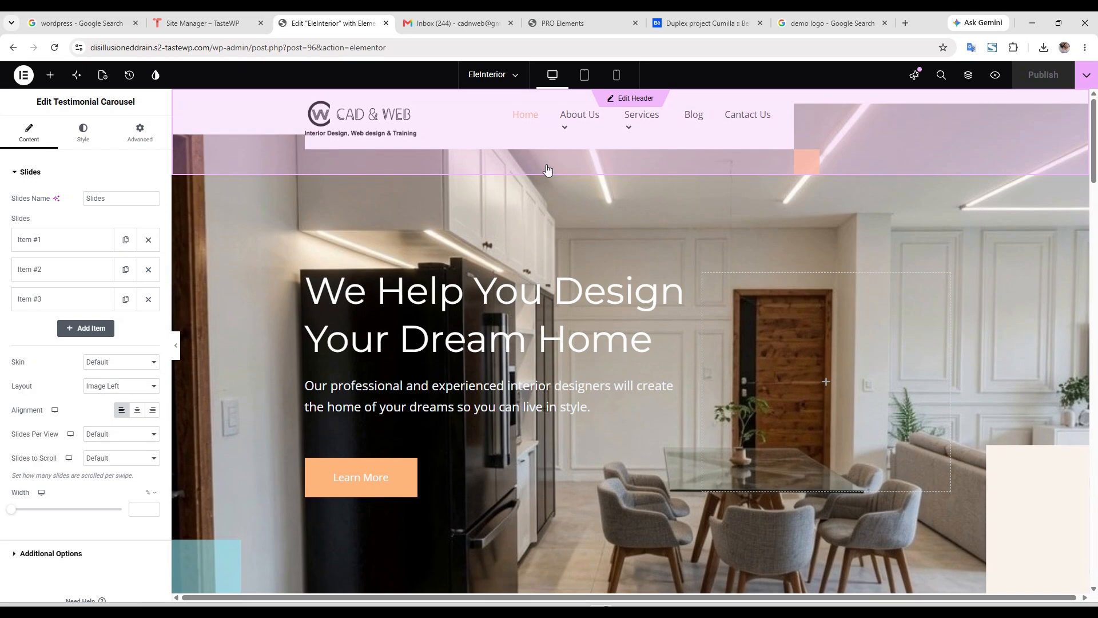
{"action": "left_click", "coordinate": [1079, 70]}
{"action": "left_click", "coordinate": [1018, 189]}
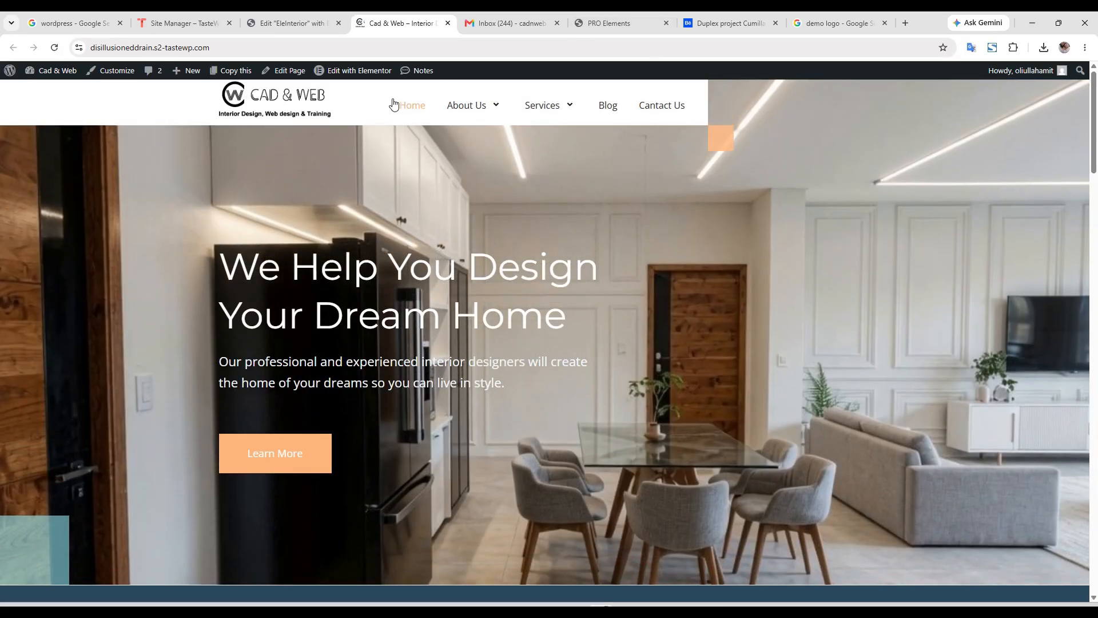
- Open the live site's Portfolio page and examine its rows of project images and titles
{"action": "left_click", "coordinate": [471, 126]}
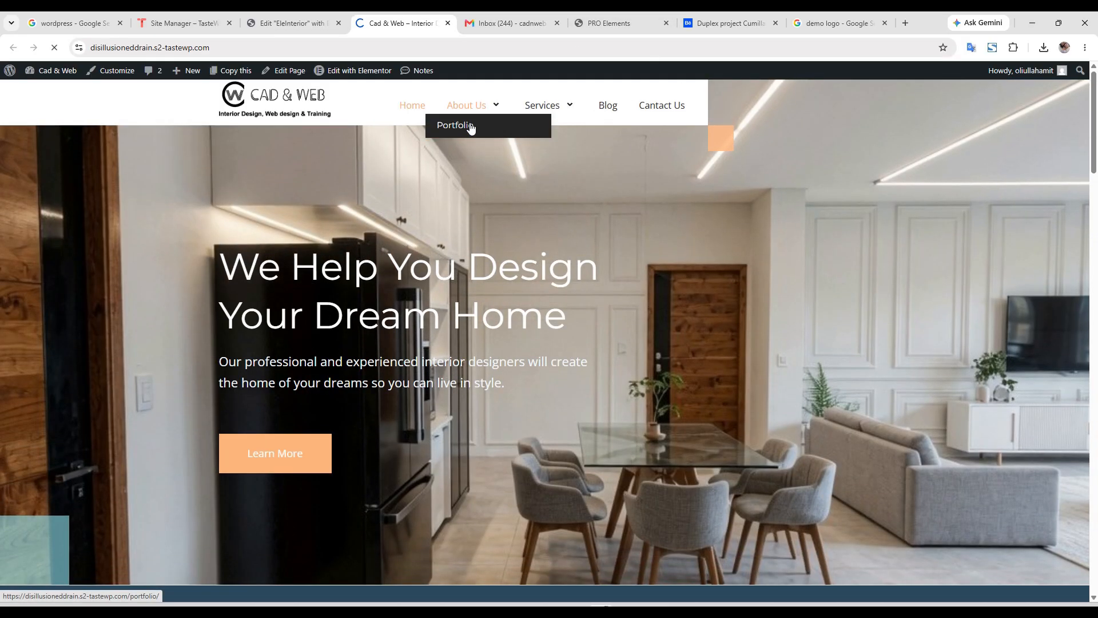
{"action": "scroll", "coordinate": [523, 265], "scroll_direction": "down", "scroll_amount": 5}
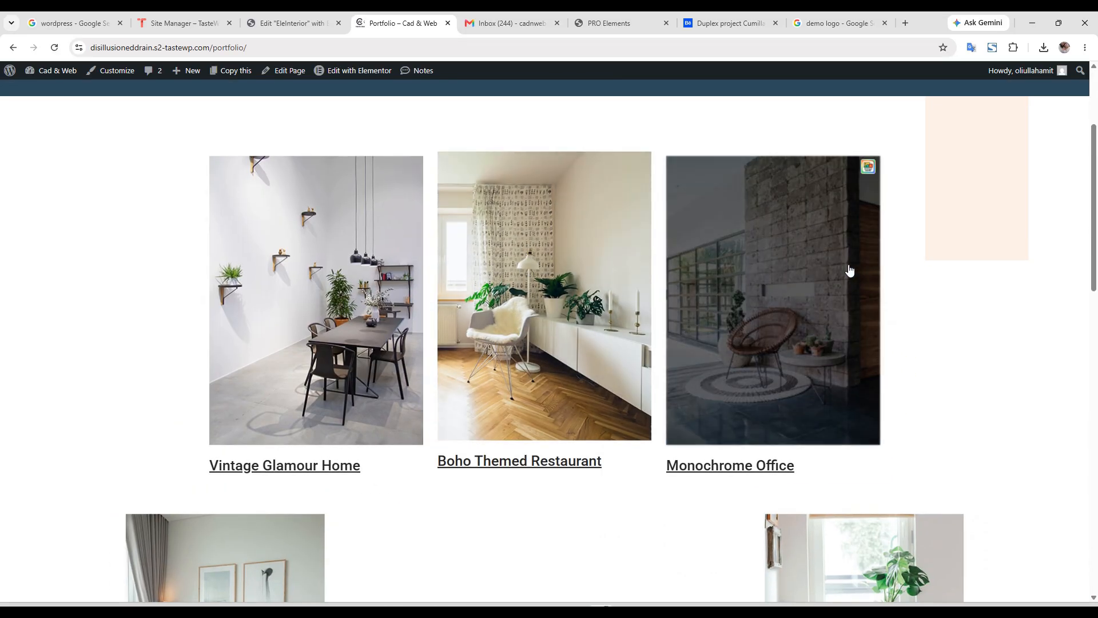
{"action": "scroll", "coordinate": [834, 276], "scroll_direction": "down", "scroll_amount": 4}
{"action": "scroll", "coordinate": [486, 387], "scroll_direction": "down", "scroll_amount": 4}
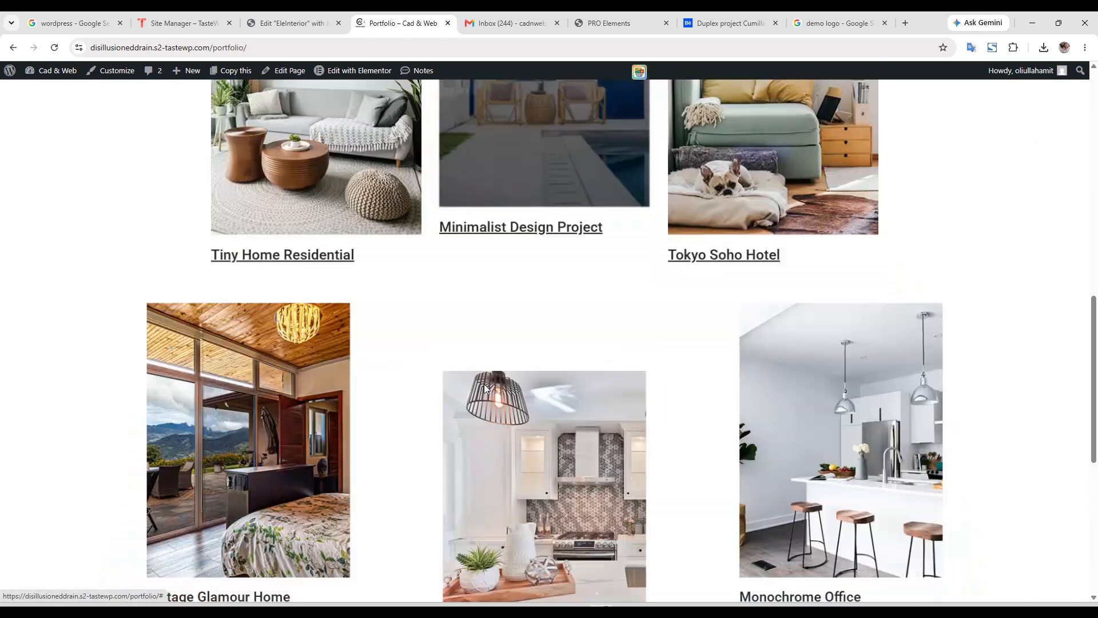
{"action": "scroll", "coordinate": [486, 390], "scroll_direction": "down", "scroll_amount": 4}
{"action": "scroll", "coordinate": [532, 380], "scroll_direction": "up", "scroll_amount": 4}
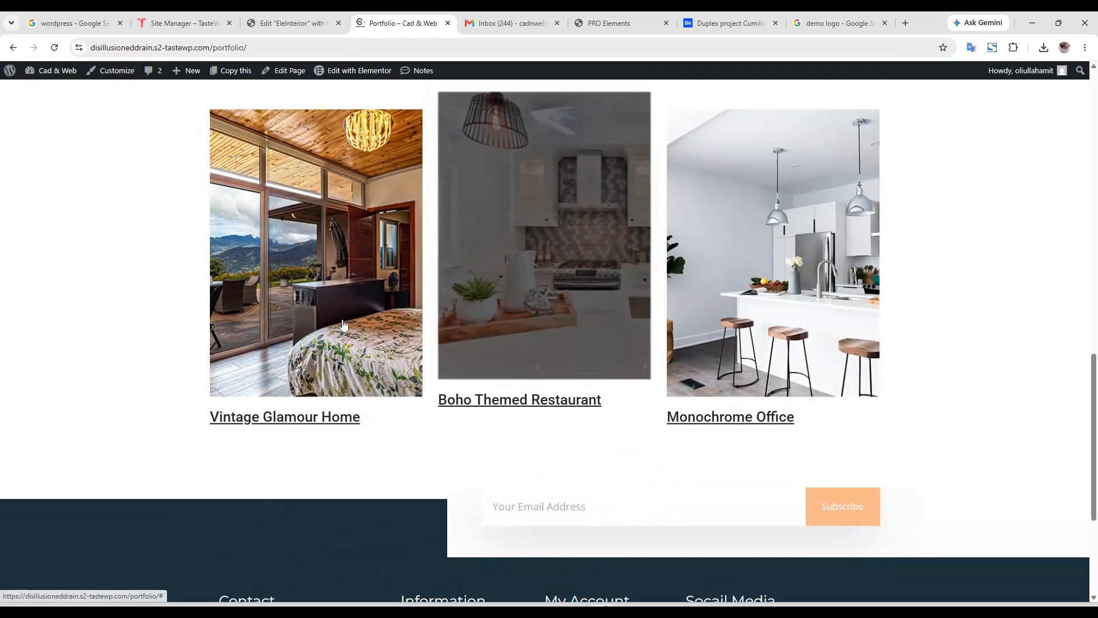
{"action": "scroll", "coordinate": [364, 369], "scroll_direction": "up", "scroll_amount": 10}
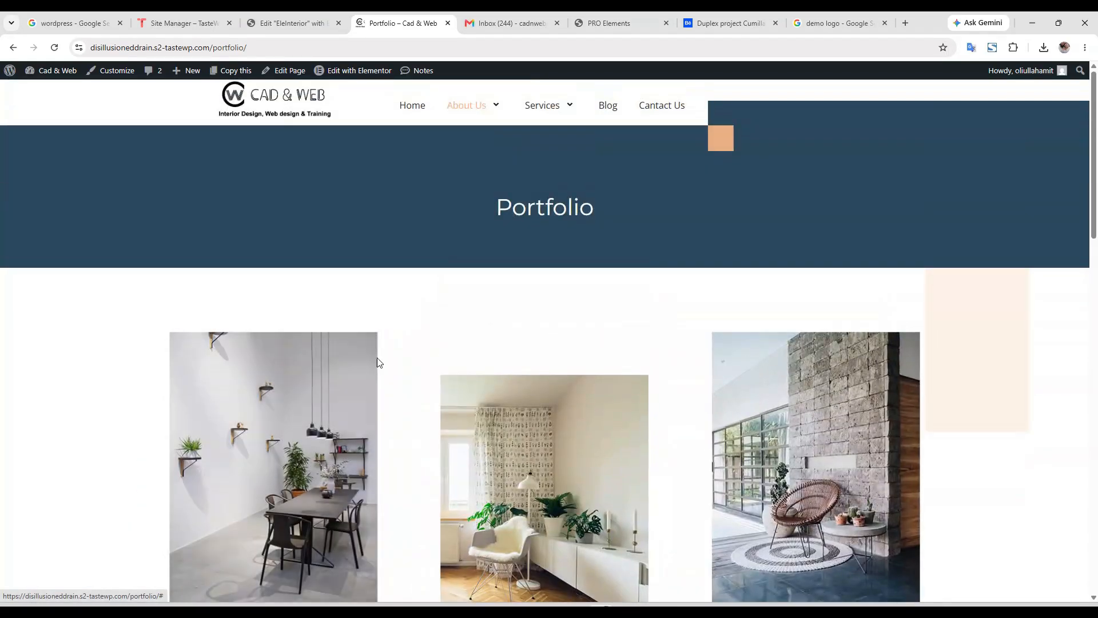
{"action": "scroll", "coordinate": [359, 364], "scroll_direction": "down", "scroll_amount": 3}
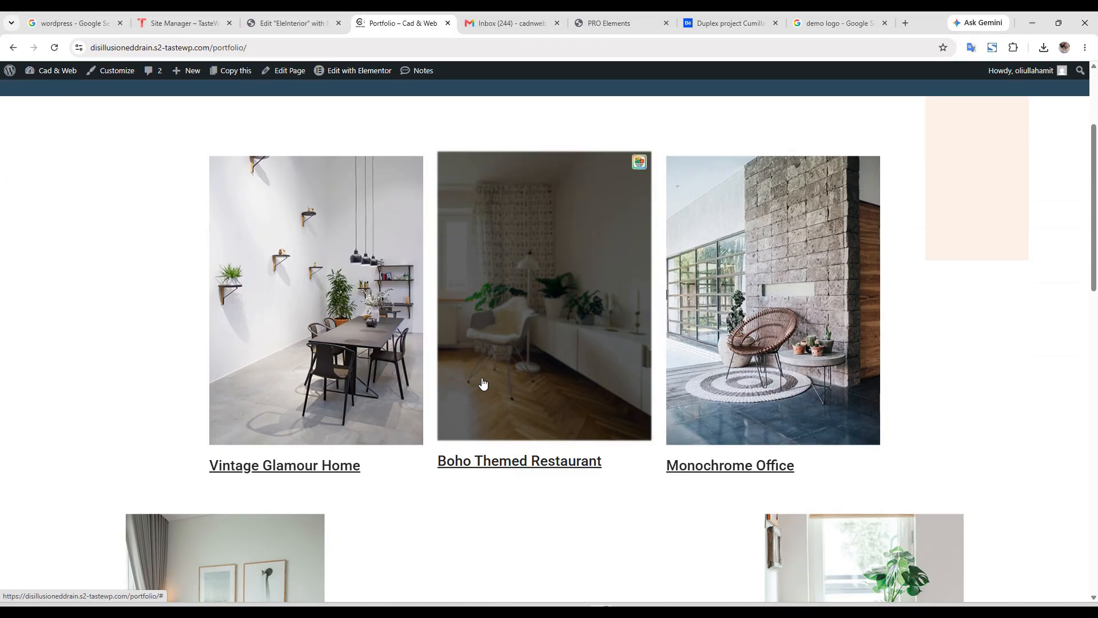
{"action": "scroll", "coordinate": [432, 396], "scroll_direction": "down", "scroll_amount": 5}
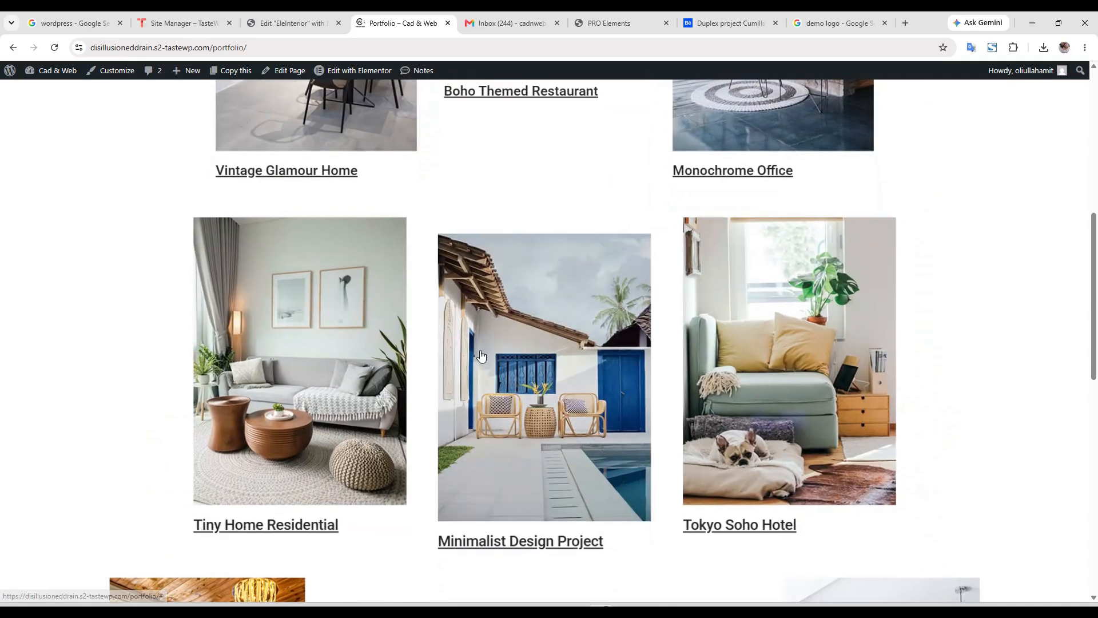
{"action": "scroll", "coordinate": [511, 320], "scroll_direction": "up", "scroll_amount": 6}
{"action": "scroll", "coordinate": [509, 320], "scroll_direction": "up", "scroll_amount": 2}
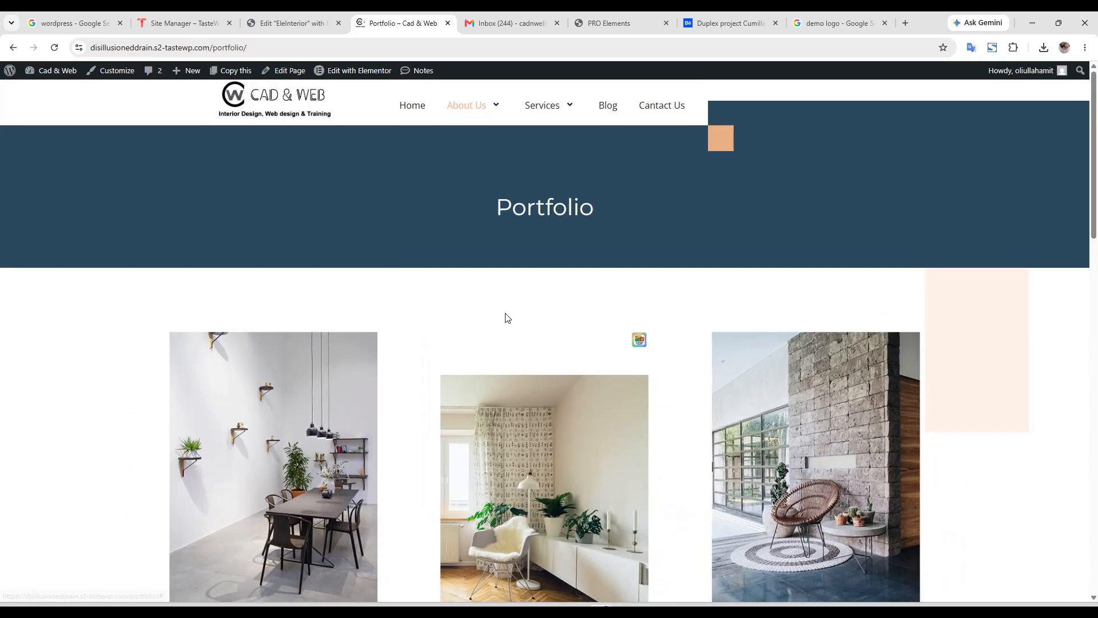
{"action": "scroll", "coordinate": [505, 317], "scroll_direction": "down", "scroll_amount": 5}
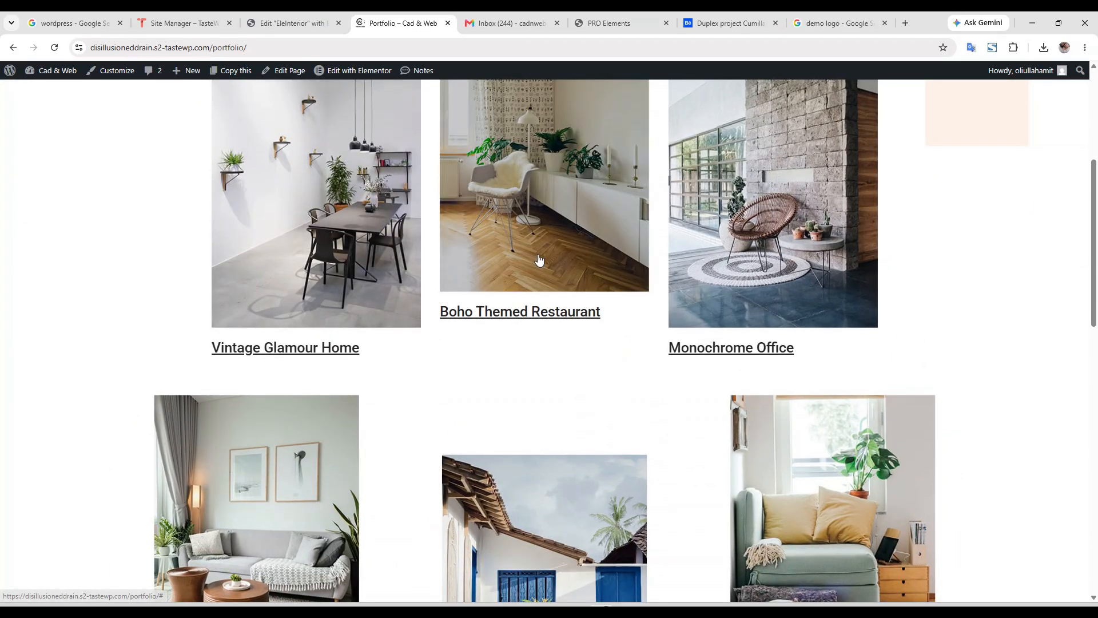
{"action": "scroll", "coordinate": [523, 319], "scroll_direction": "up", "scroll_amount": 3}
- Open the Portfolio page for editing with Elementor and close the EleInterior editor's browser tab
{"action": "left_click", "coordinate": [360, 70]}
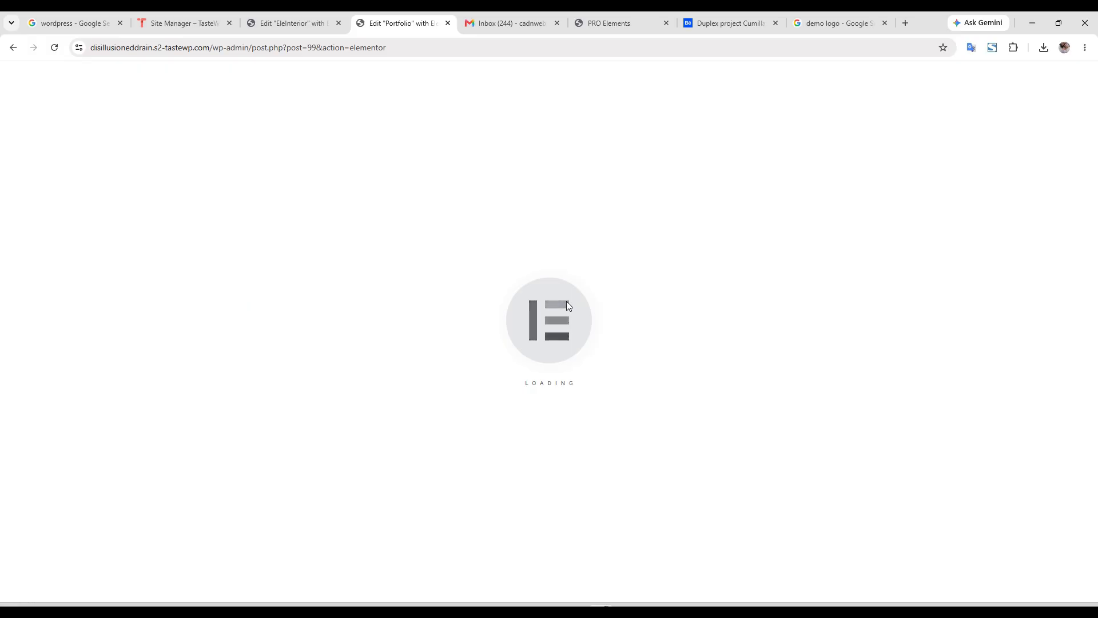
{"action": "left_click", "coordinate": [310, 17]}
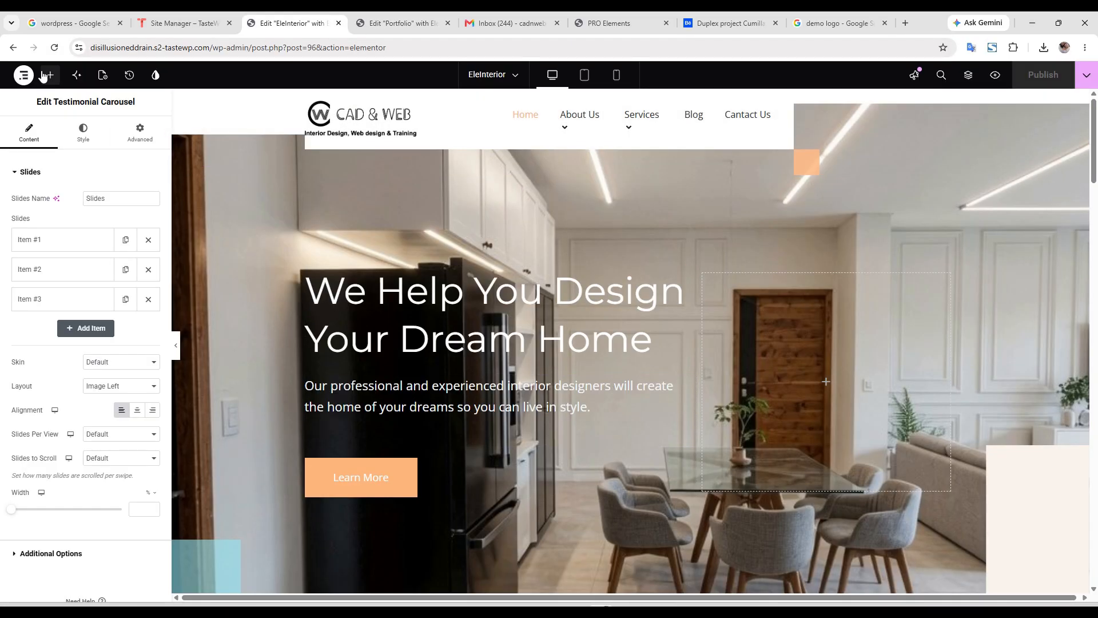
{"action": "left_click", "coordinate": [338, 23]}
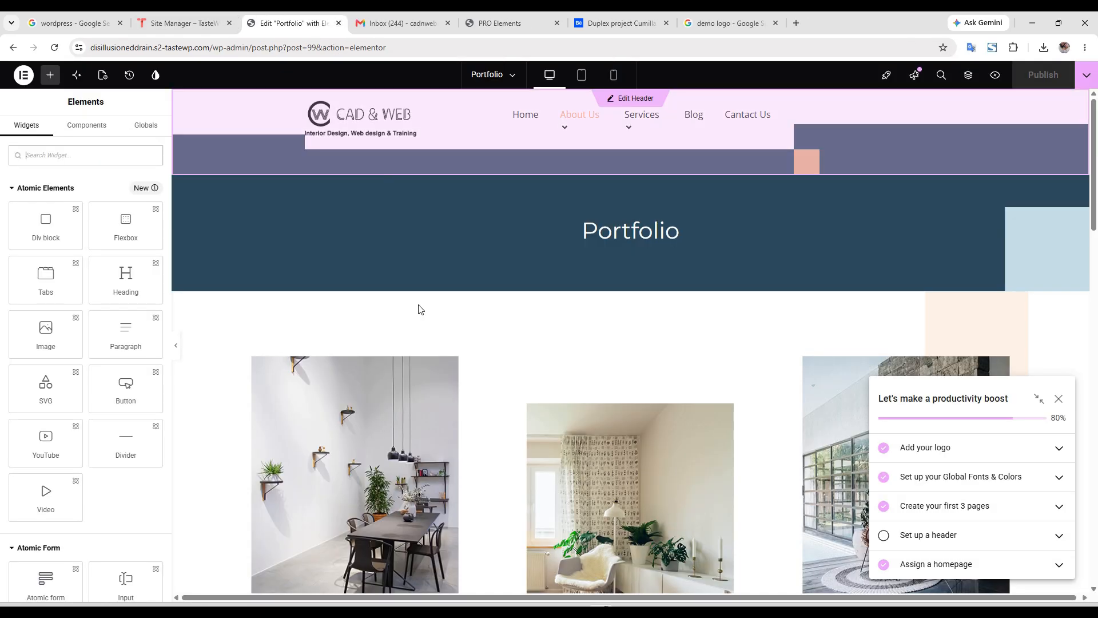
- Examine the three rows of project image boxes on the Portfolio page's editing canvas
{"action": "scroll", "coordinate": [412, 400], "scroll_direction": "down", "scroll_amount": 4}
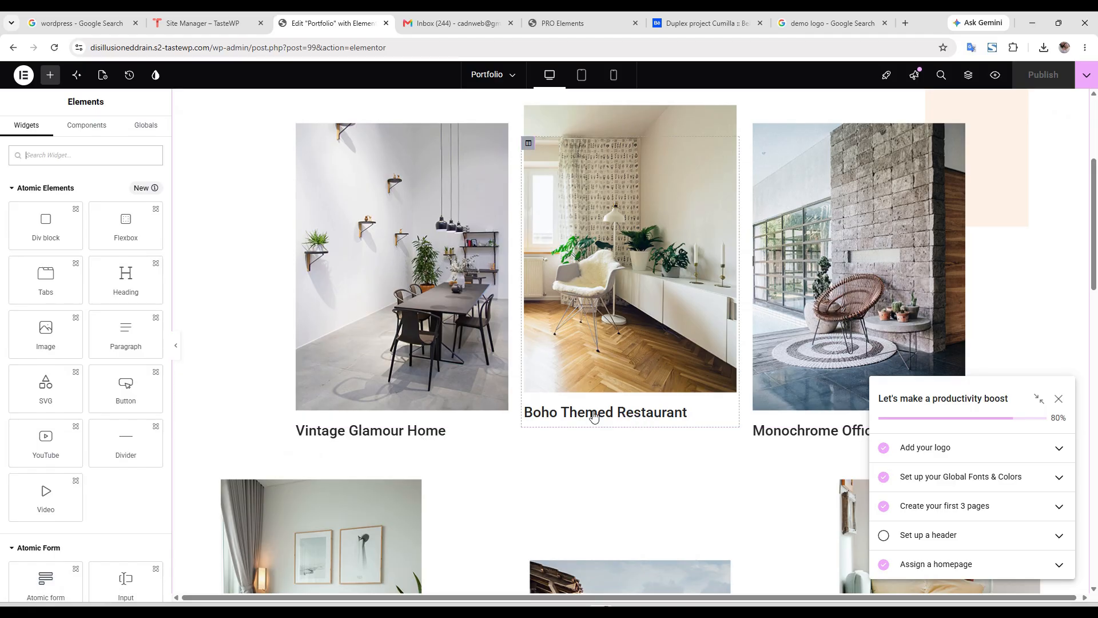
{"action": "scroll", "coordinate": [726, 388], "scroll_direction": "down", "scroll_amount": 3}
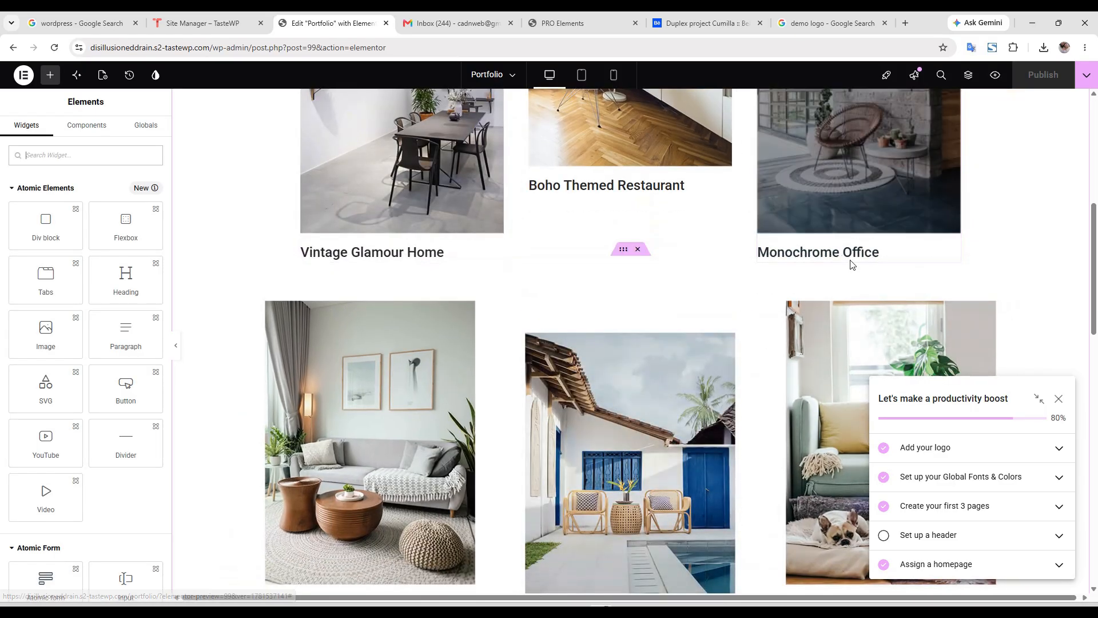
{"action": "scroll", "coordinate": [503, 449], "scroll_direction": "down", "scroll_amount": 5}
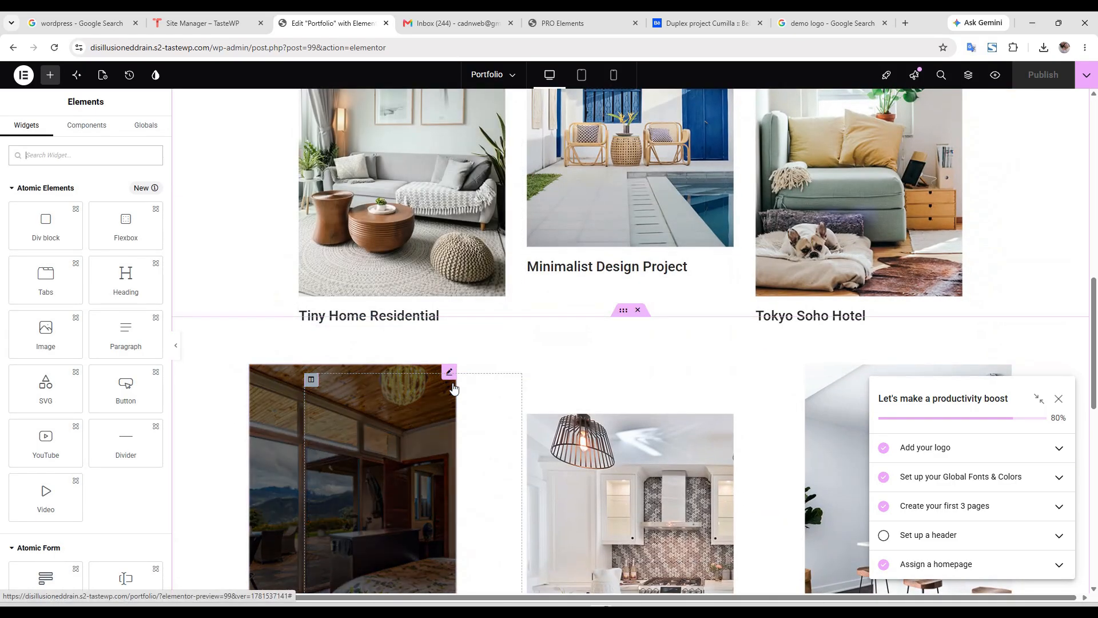
{"action": "scroll", "coordinate": [450, 386], "scroll_direction": "up", "scroll_amount": 3}
{"action": "scroll", "coordinate": [522, 373], "scroll_direction": "down", "scroll_amount": 3}
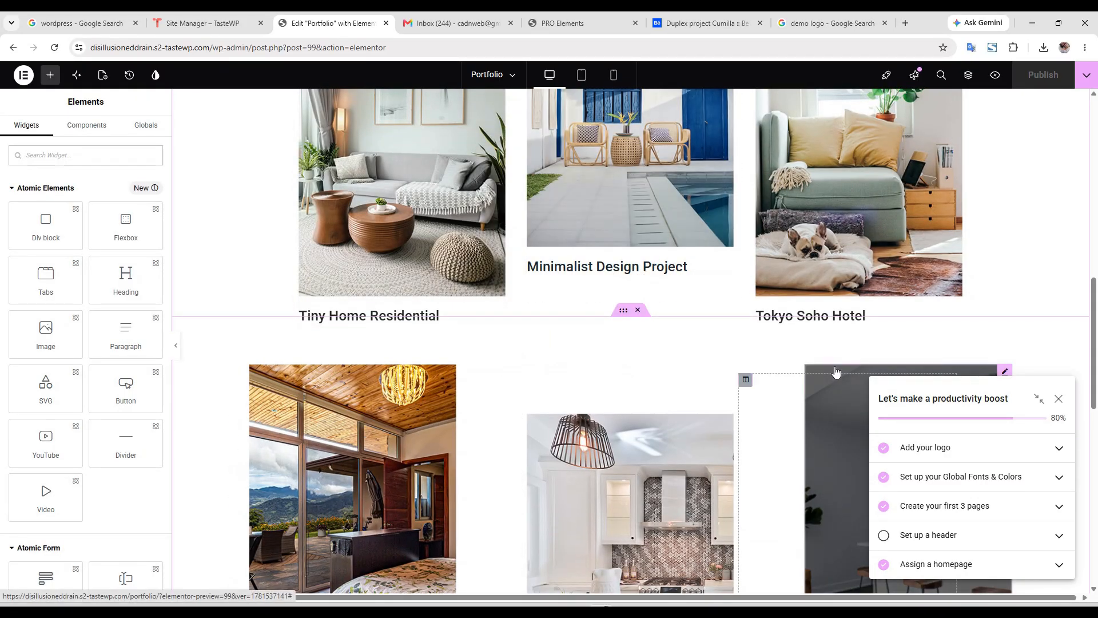
- Select the Boho Themed Restaurant image box and look over its content settings and the rest of the Portfolio page
{"action": "scroll", "coordinate": [822, 346], "scroll_direction": "down", "scroll_amount": 4}
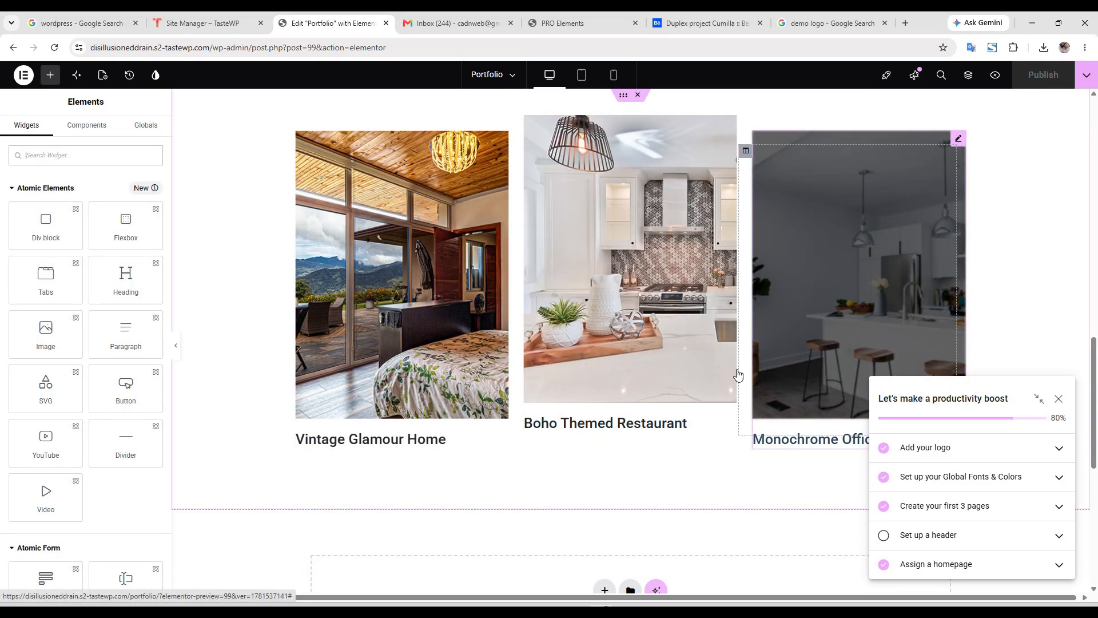
{"action": "left_click", "coordinate": [622, 281]}
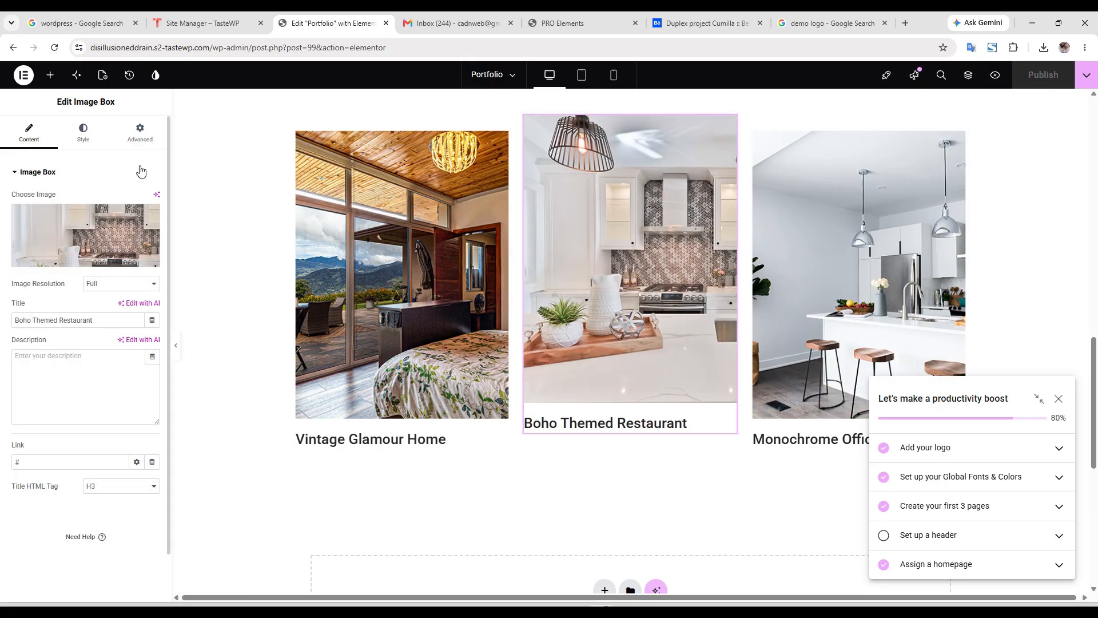
{"action": "scroll", "coordinate": [668, 429], "scroll_direction": "down", "scroll_amount": 7}
{"action": "scroll", "coordinate": [668, 429], "scroll_direction": "up", "scroll_amount": 8}
{"action": "scroll", "coordinate": [660, 441], "scroll_direction": "up", "scroll_amount": 10}
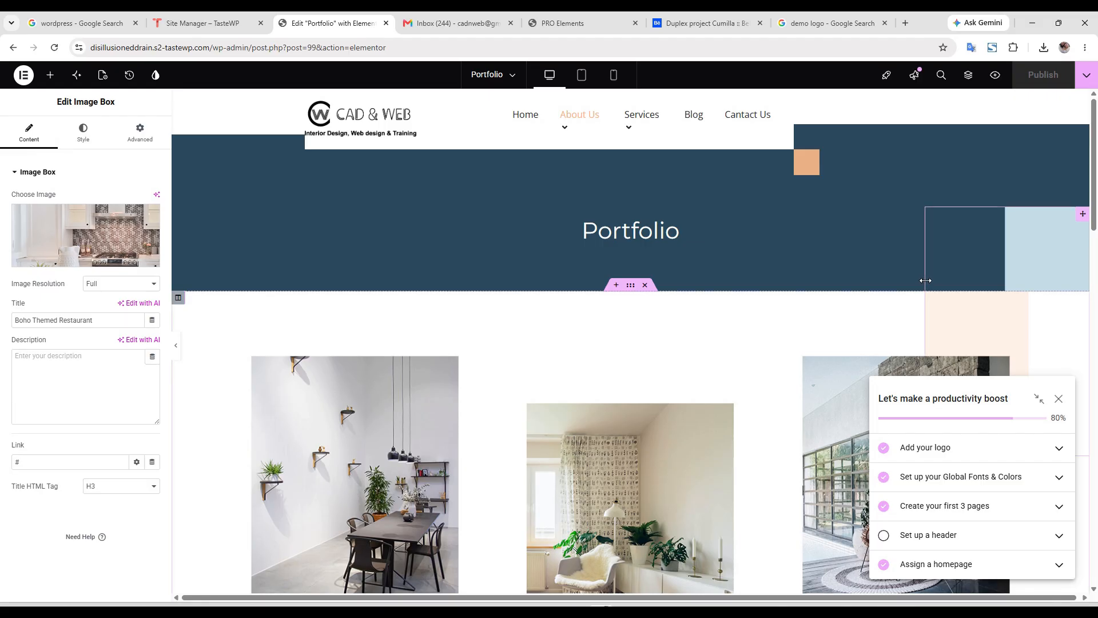
- Open the live version of the Portfolio page and go from there to the Services details page
{"action": "left_click", "coordinate": [1084, 77]}
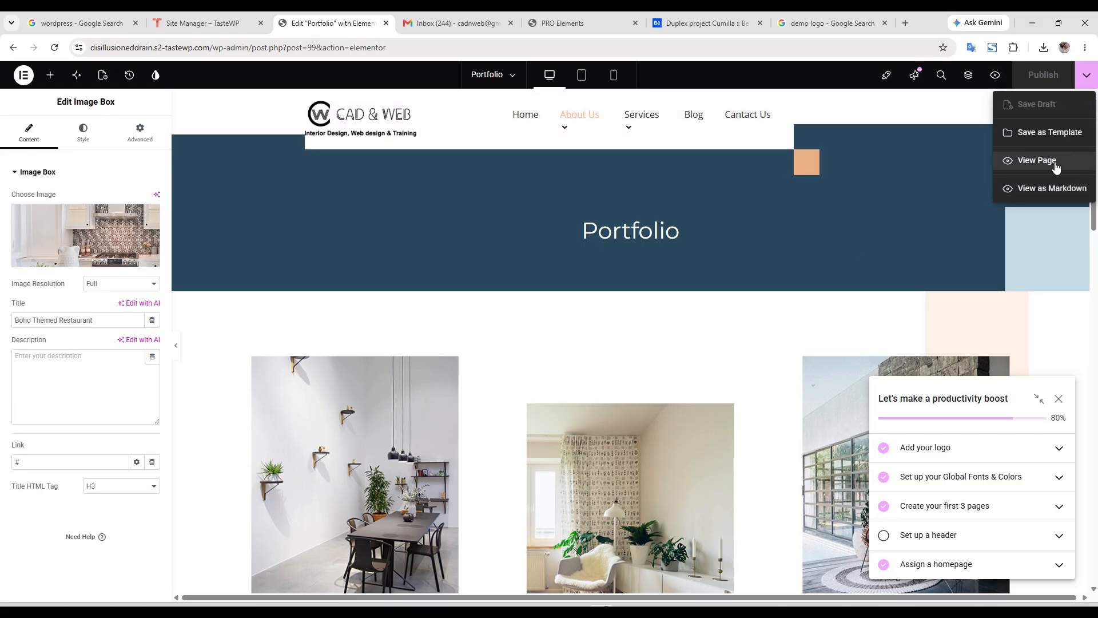
{"action": "left_click", "coordinate": [1057, 164]}
{"action": "left_click", "coordinate": [280, 24]}
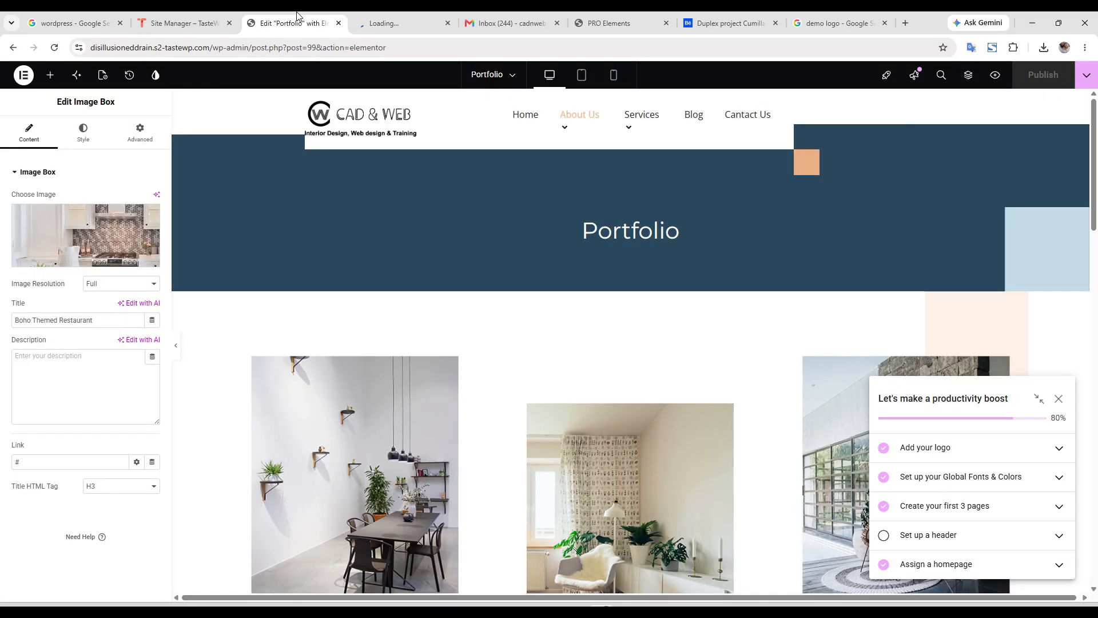
{"action": "left_click", "coordinate": [420, 17]}
{"action": "mouse_move", "coordinate": [526, 114]}
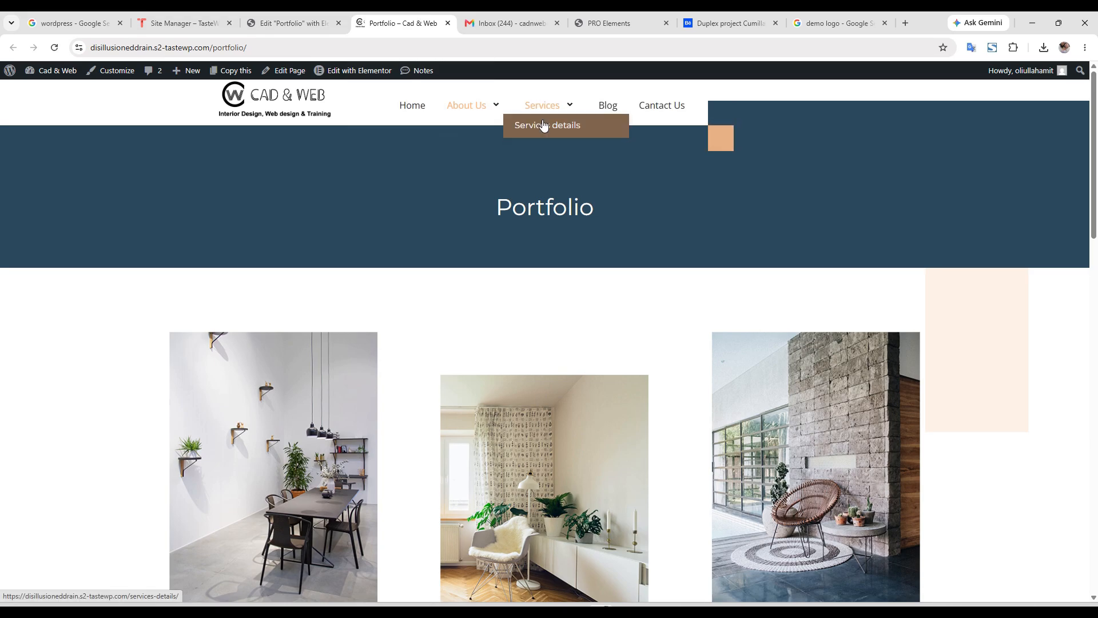
{"action": "left_click", "coordinate": [544, 126]}
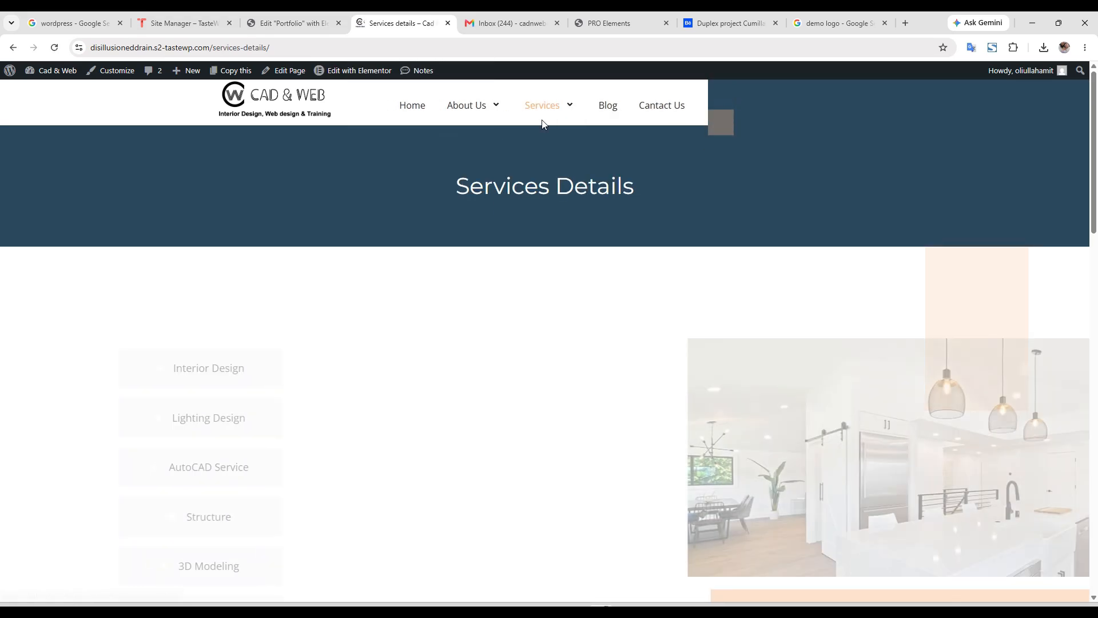
- Try the Interior Design button on the live Services details page and examine the page's content
{"action": "scroll", "coordinate": [512, 258], "scroll_direction": "down", "scroll_amount": 3}
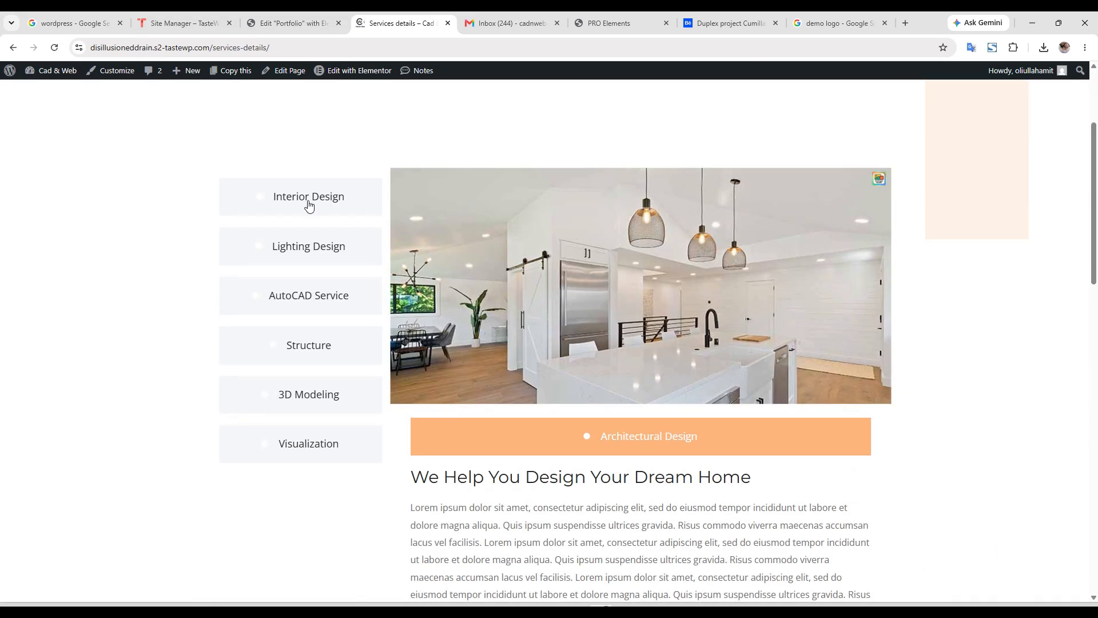
{"action": "left_click", "coordinate": [259, 197]}
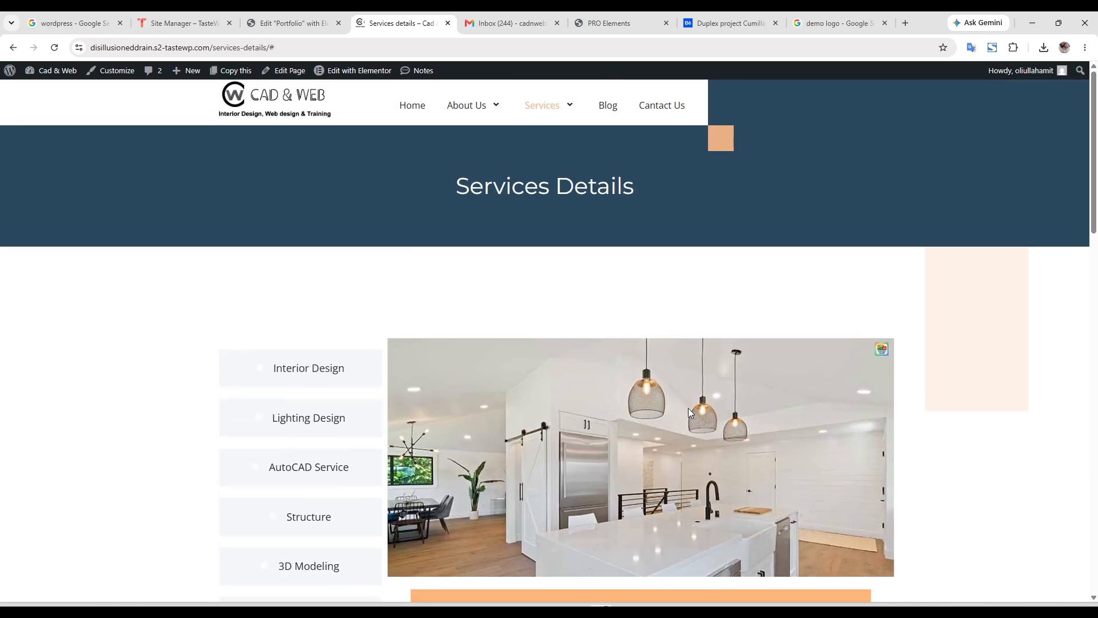
{"action": "scroll", "coordinate": [675, 402], "scroll_direction": "down", "scroll_amount": 10}
{"action": "scroll", "coordinate": [676, 402], "scroll_direction": "up", "scroll_amount": 7}
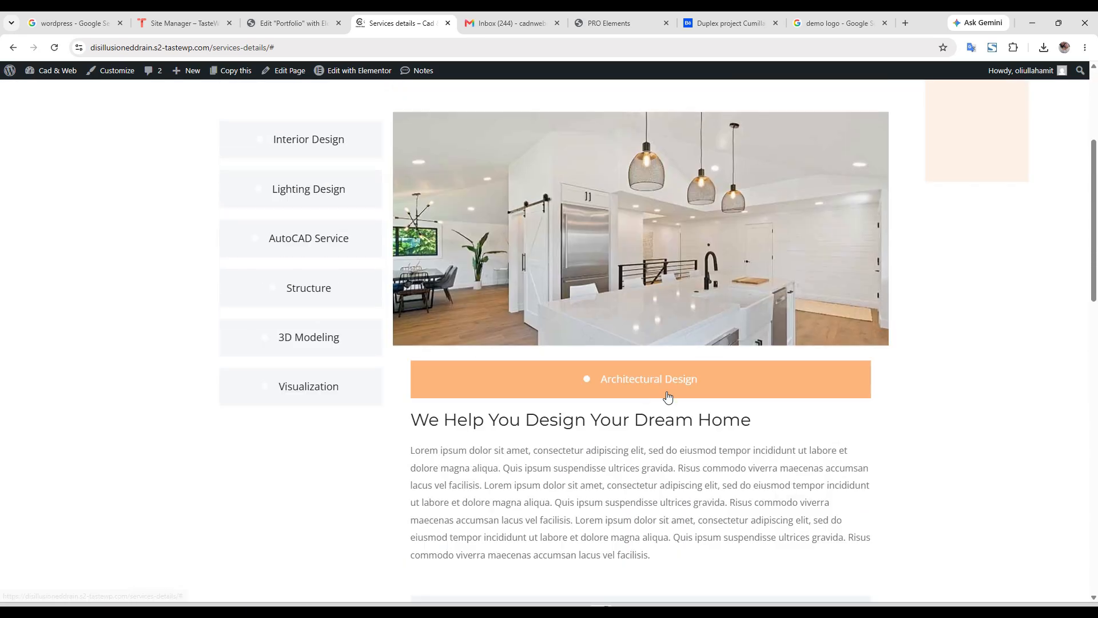
- Try the other service buttons in the live page's service list and examine the content beside them
{"action": "left_click", "coordinate": [335, 190]}
{"action": "scroll", "coordinate": [344, 286], "scroll_direction": "down", "scroll_amount": 4}
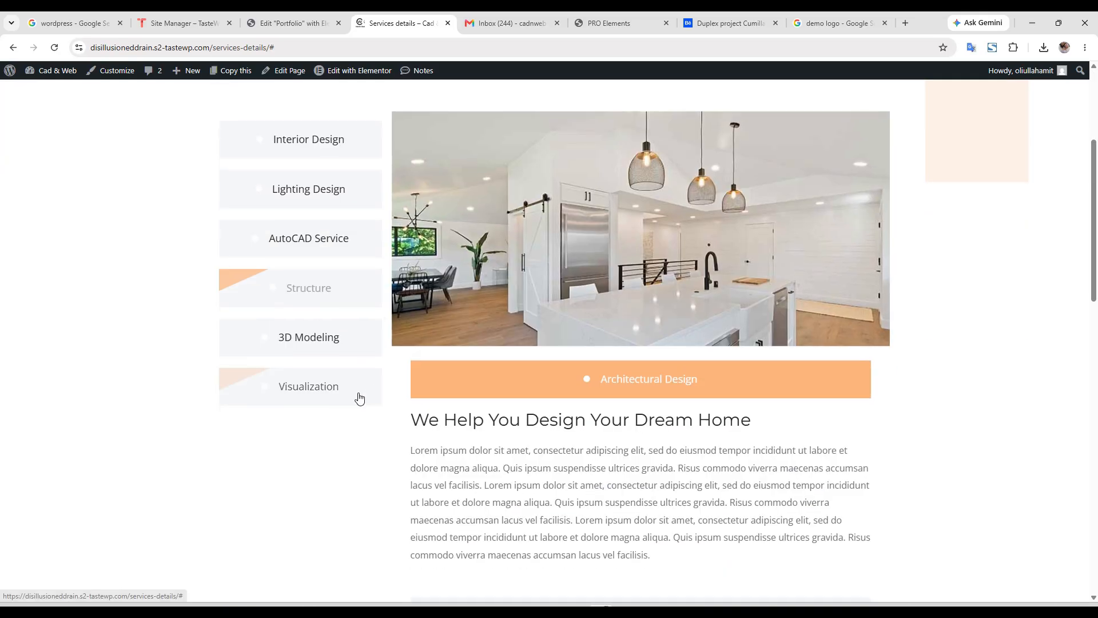
{"action": "left_click", "coordinate": [309, 248]}
{"action": "scroll", "coordinate": [337, 315], "scroll_direction": "down", "scroll_amount": 4}
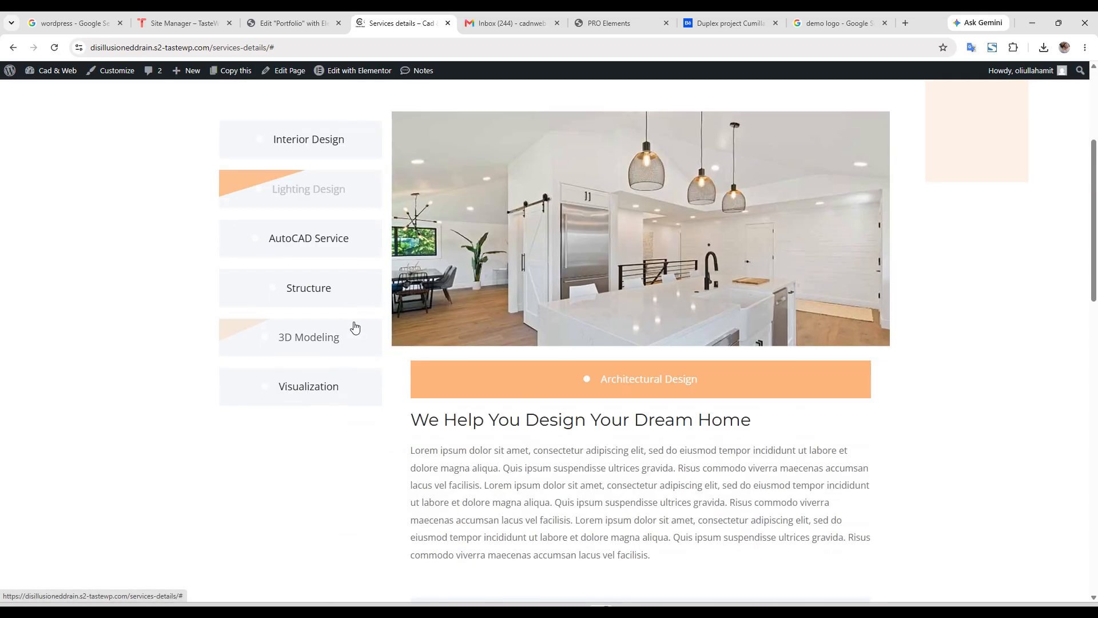
{"action": "left_click", "coordinate": [338, 240]}
{"action": "scroll", "coordinate": [334, 320], "scroll_direction": "down", "scroll_amount": 5}
{"action": "left_click", "coordinate": [297, 239]}
{"action": "scroll", "coordinate": [336, 344], "scroll_direction": "down", "scroll_amount": 5}
{"action": "left_click", "coordinate": [336, 286]}
{"action": "scroll", "coordinate": [332, 321], "scroll_direction": "down", "scroll_amount": 5}
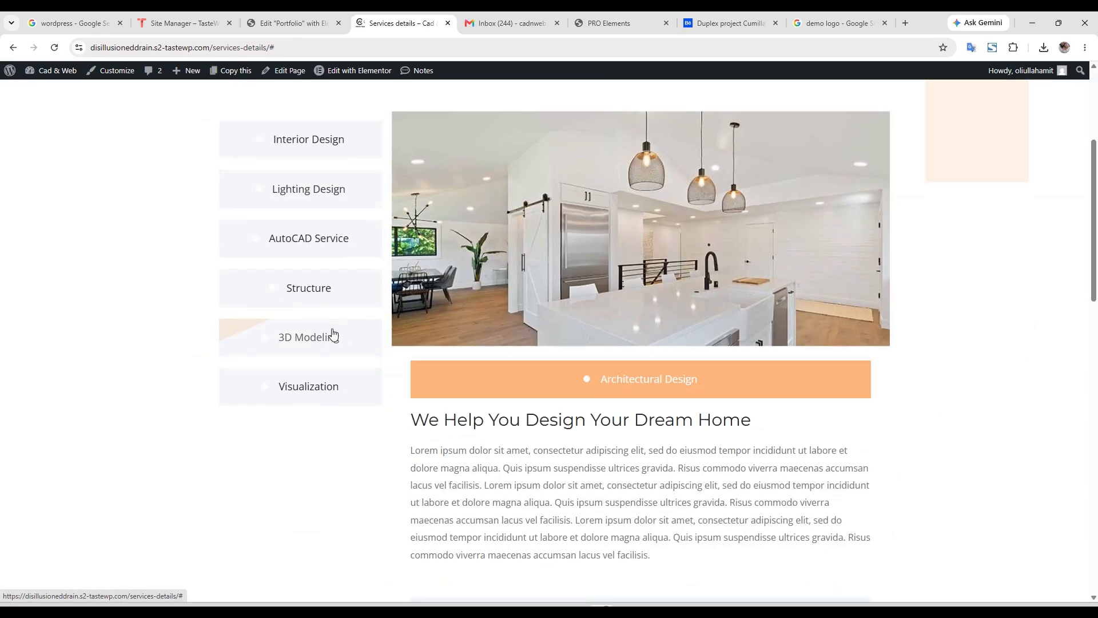
{"action": "left_click", "coordinate": [326, 238]}
{"action": "scroll", "coordinate": [461, 359], "scroll_direction": "down", "scroll_amount": 6}
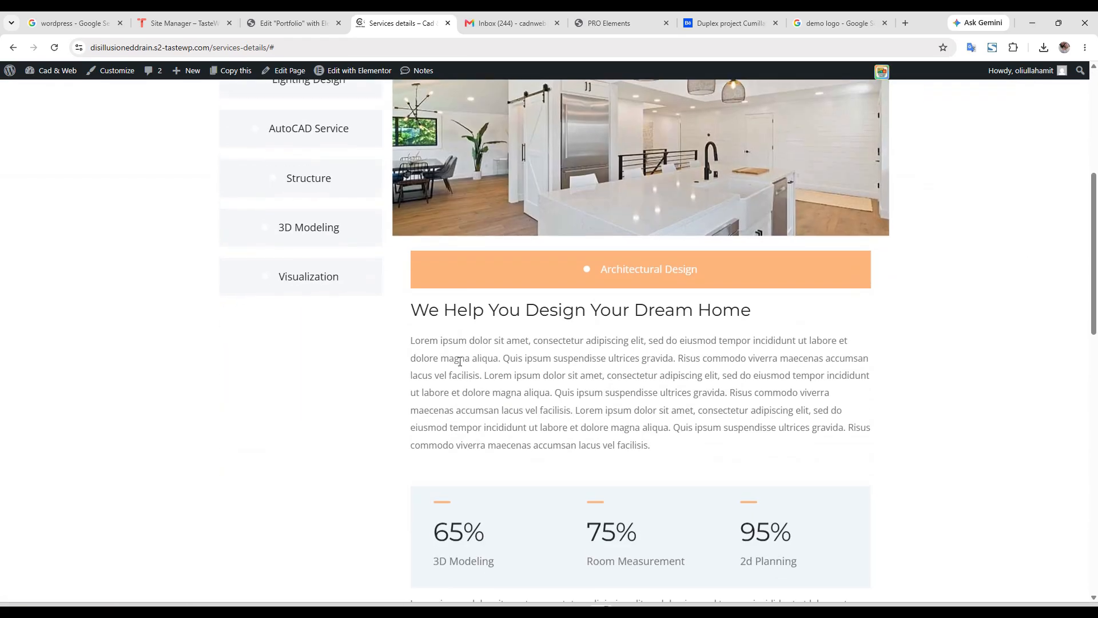
- Open the Services details page for editing with Elementor
{"action": "scroll", "coordinate": [336, 303], "scroll_direction": "up", "scroll_amount": 1}
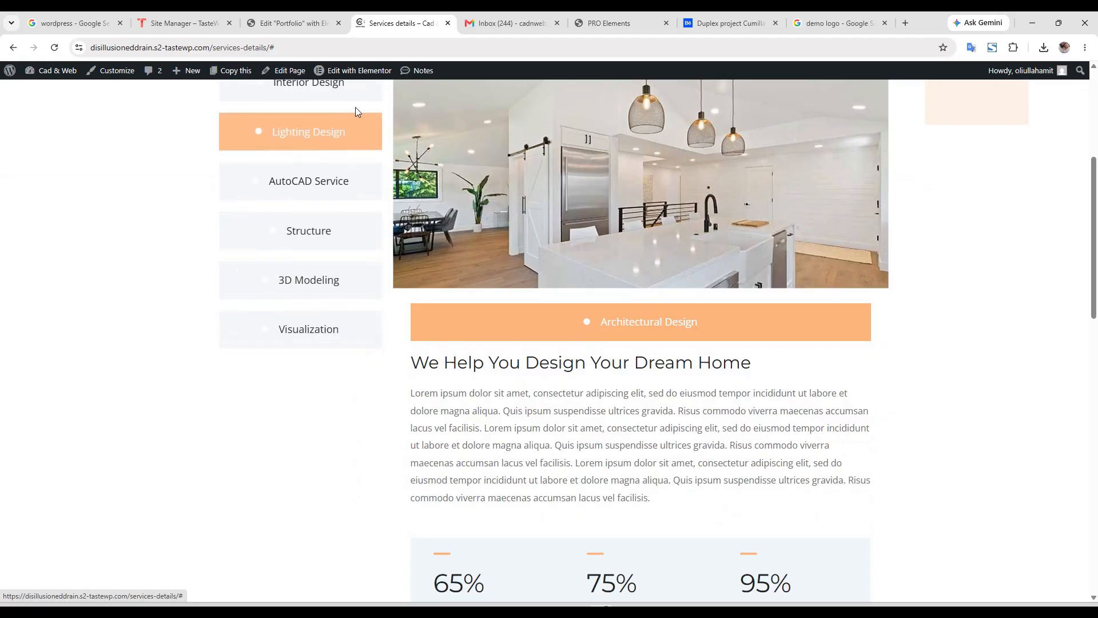
{"action": "mouse_move", "coordinate": [386, 76]}
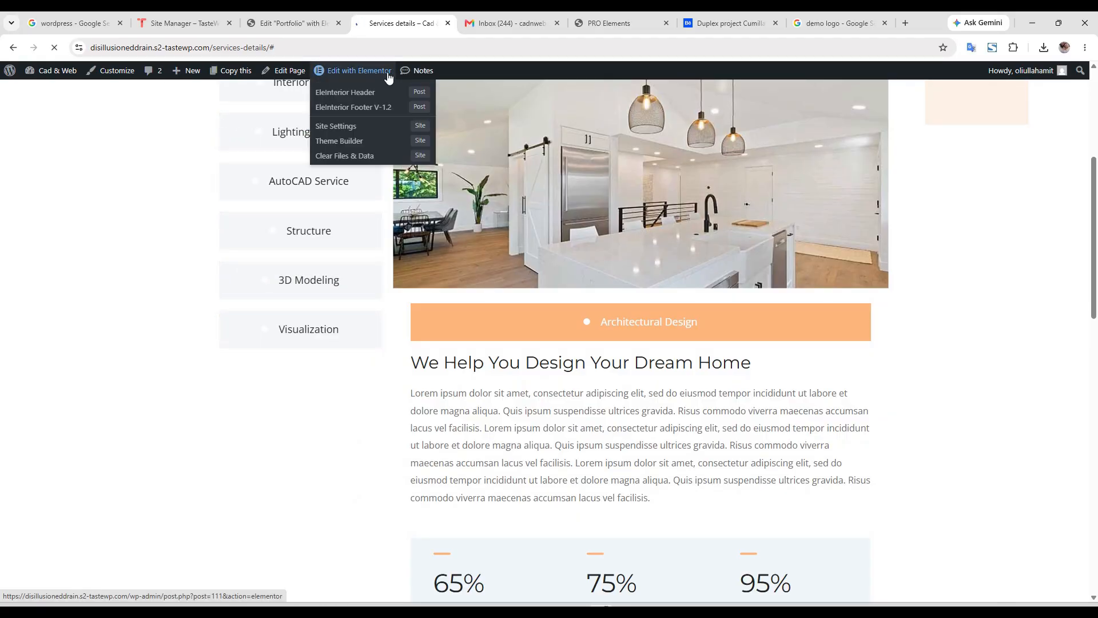
{"action": "left_click", "coordinate": [388, 77]}
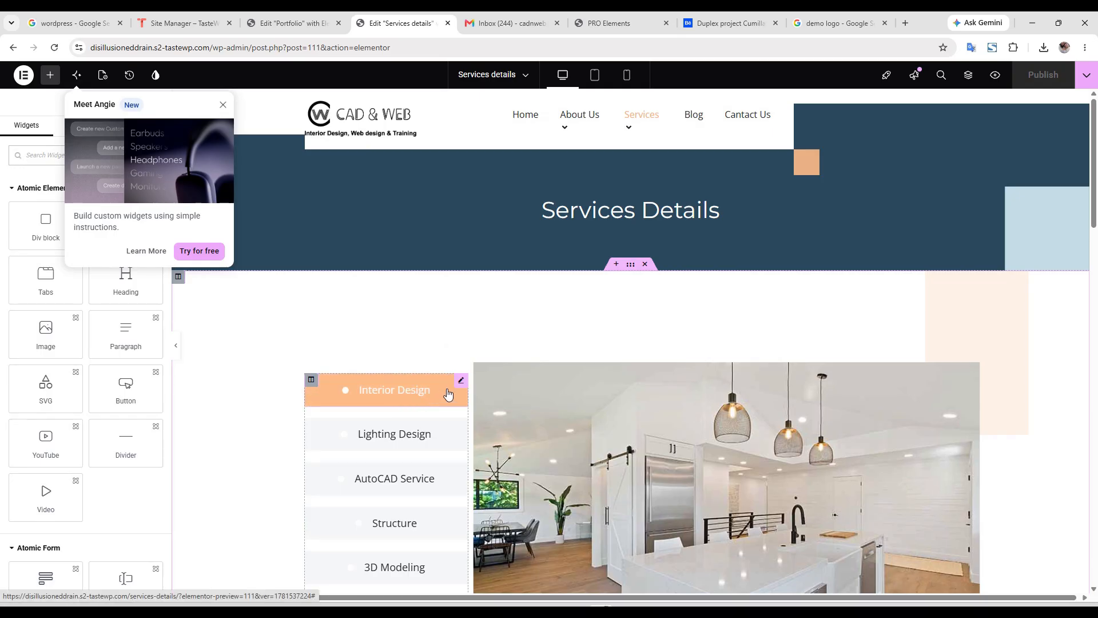
- Change the button text of the Lighting Design button to "Web Design"
{"action": "left_click", "coordinate": [460, 386]}
{"action": "scroll", "coordinate": [560, 395], "scroll_direction": "down", "scroll_amount": 4}
{"action": "left_click", "coordinate": [34, 248]}
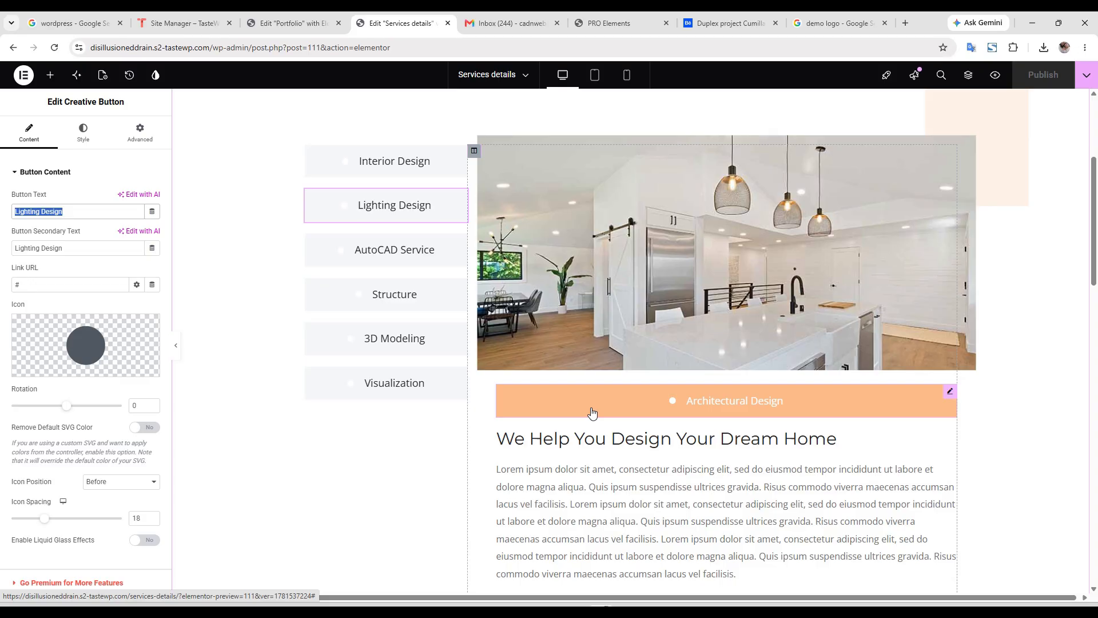
{"action": "type", "text": "We"}
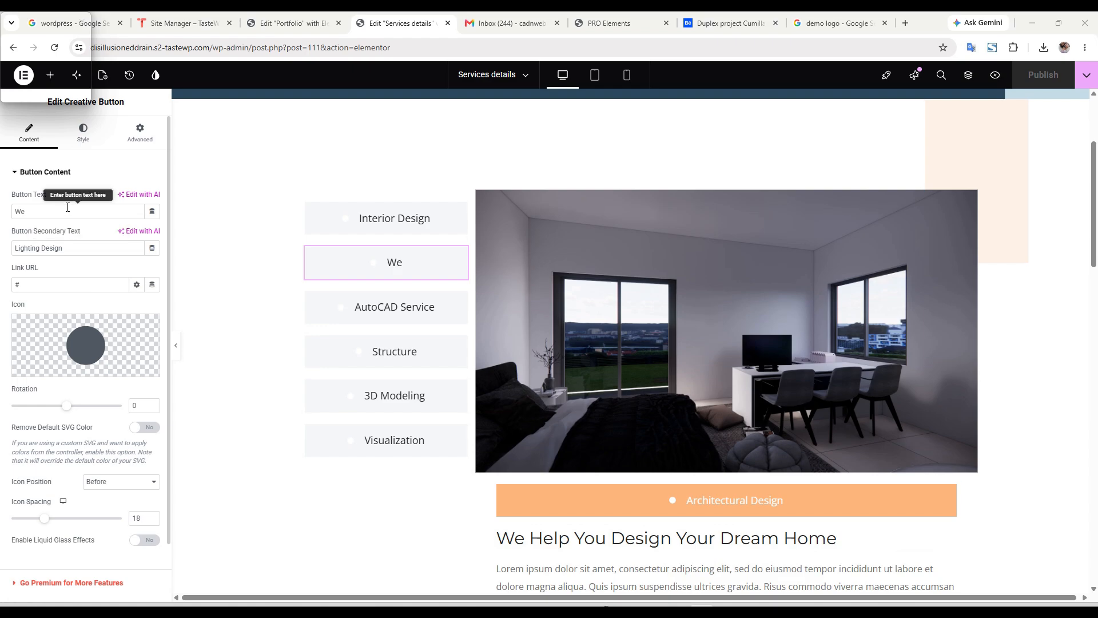
{"action": "left_click", "coordinate": [68, 207]}
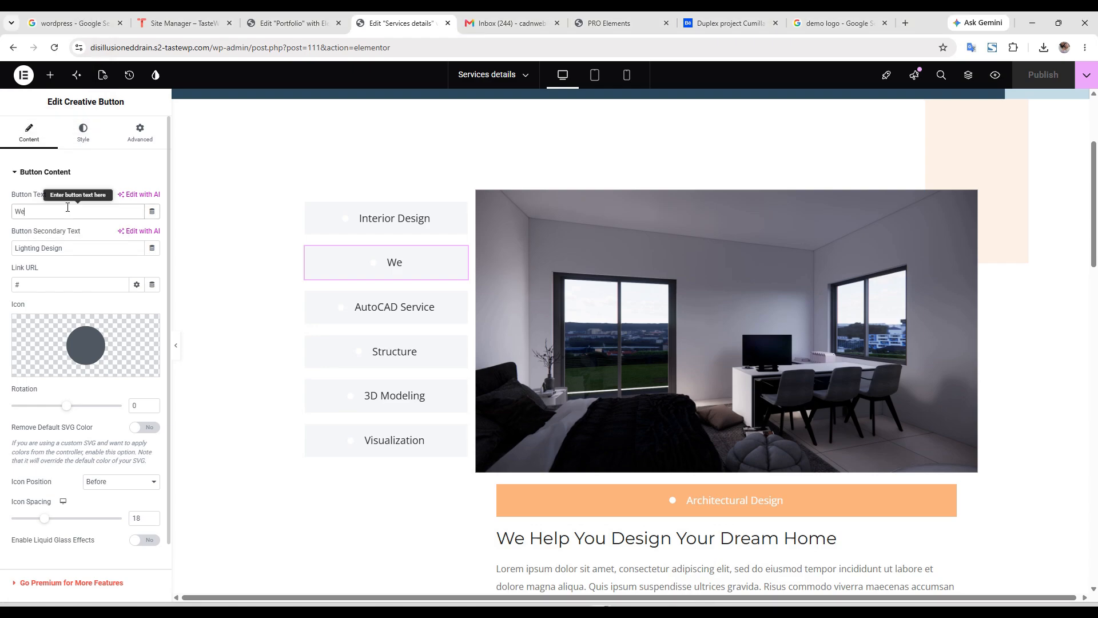
{"action": "type", "text": "b Design"}
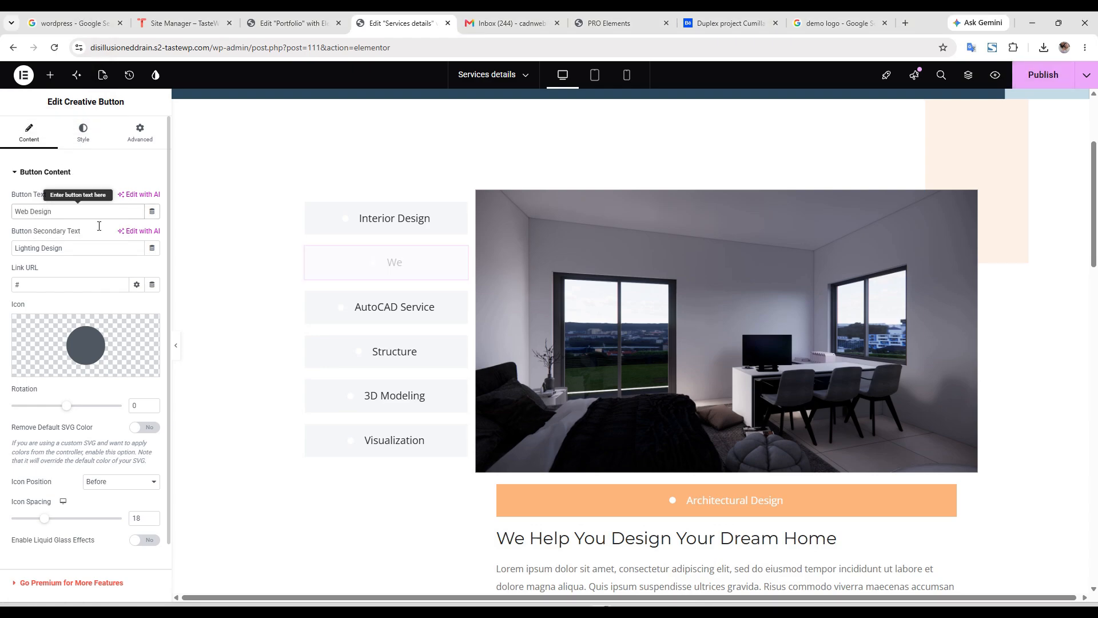
- Select the "We Help You Design Your Dream Home" heading, then preview the two-image gallery in its lightbox and close it
{"action": "scroll", "coordinate": [422, 321], "scroll_direction": "down", "scroll_amount": 4}
{"action": "left_click", "coordinate": [618, 301]}
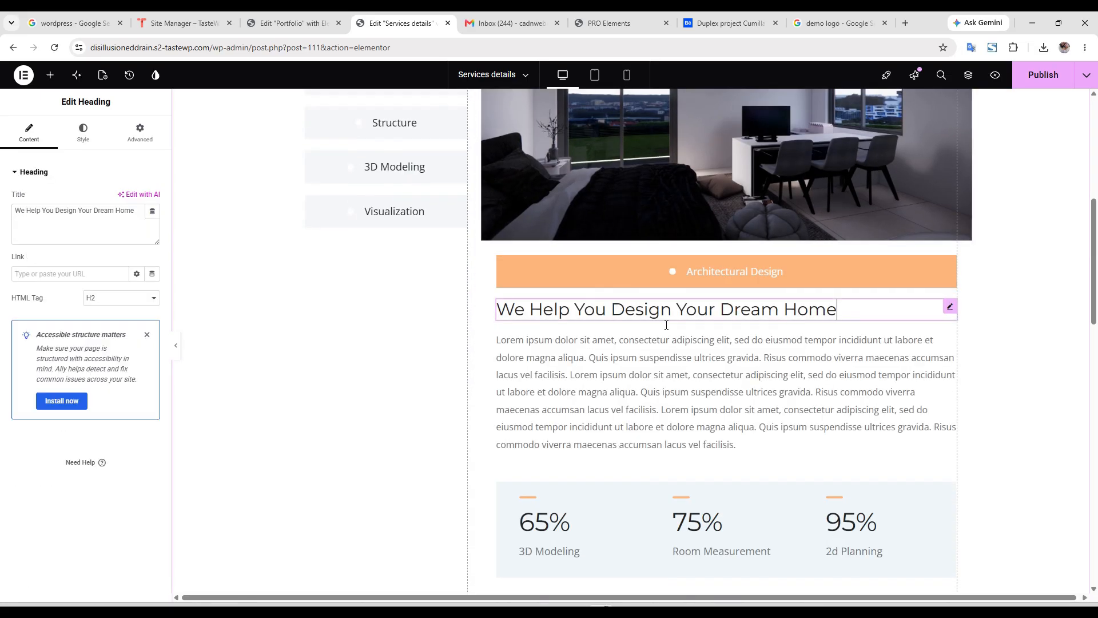
{"action": "scroll", "coordinate": [743, 510], "scroll_direction": "down", "scroll_amount": 3}
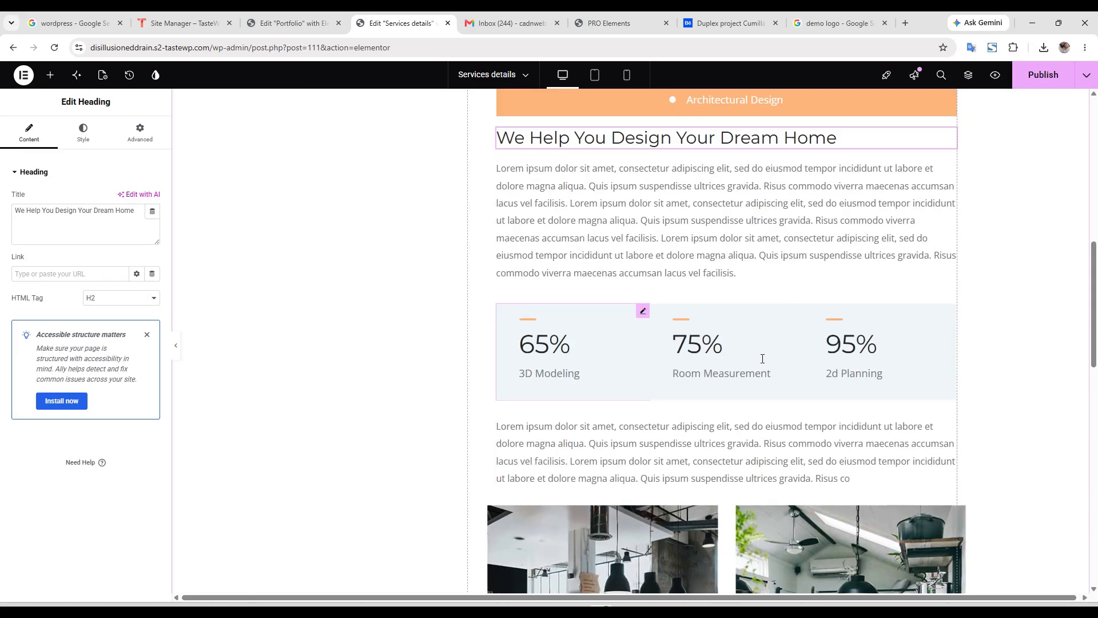
{"action": "scroll", "coordinate": [770, 357], "scroll_direction": "down", "scroll_amount": 3}
{"action": "left_click", "coordinate": [679, 444]}
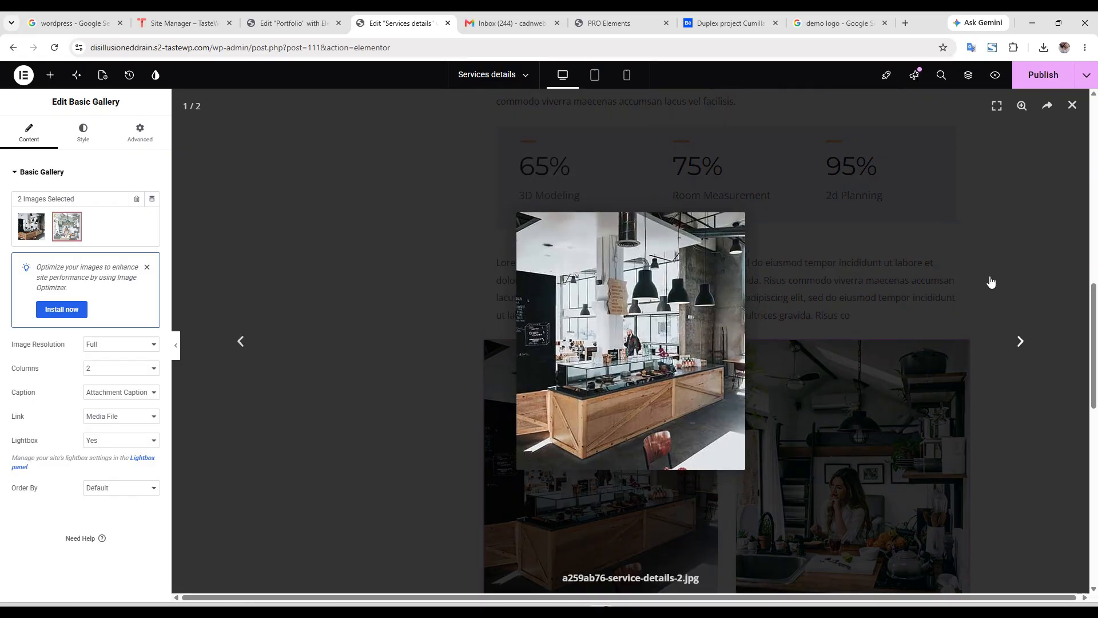
{"action": "left_click", "coordinate": [990, 283]}
{"action": "left_click", "coordinate": [1073, 105]}
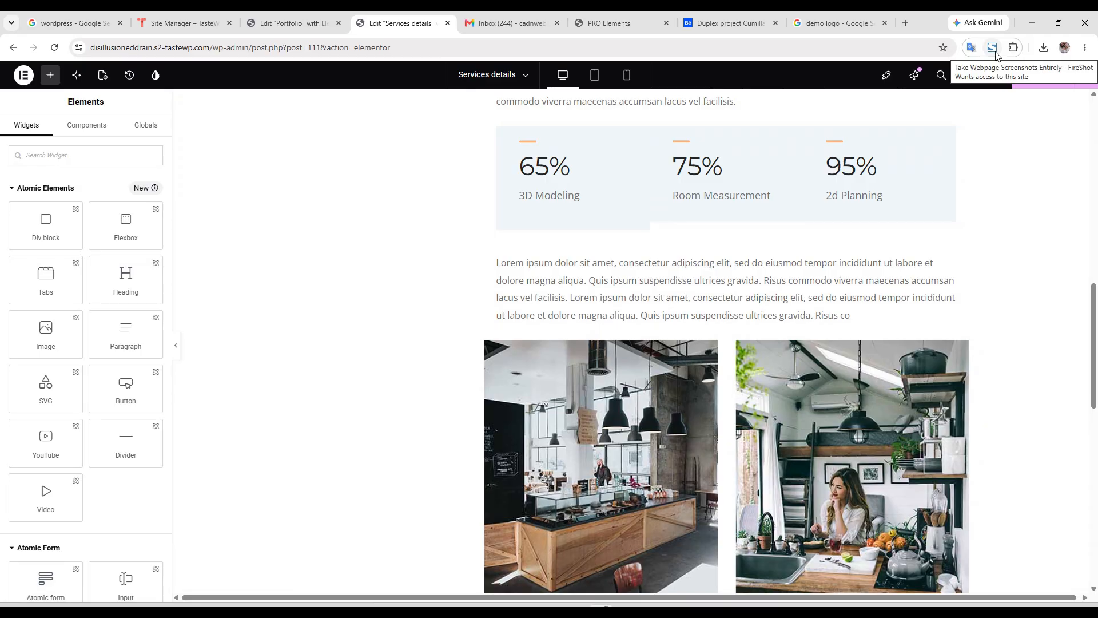
- Capture the entire Services details page with FireShot, examine the capture and close it
{"action": "left_click", "coordinate": [994, 48]}
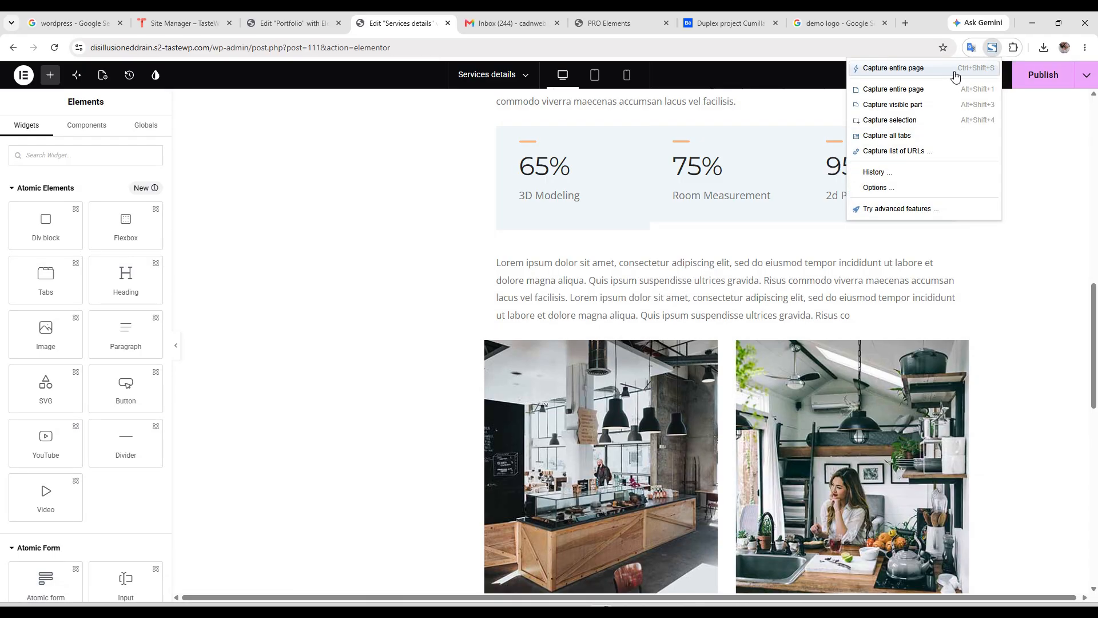
{"action": "left_click", "coordinate": [955, 76]}
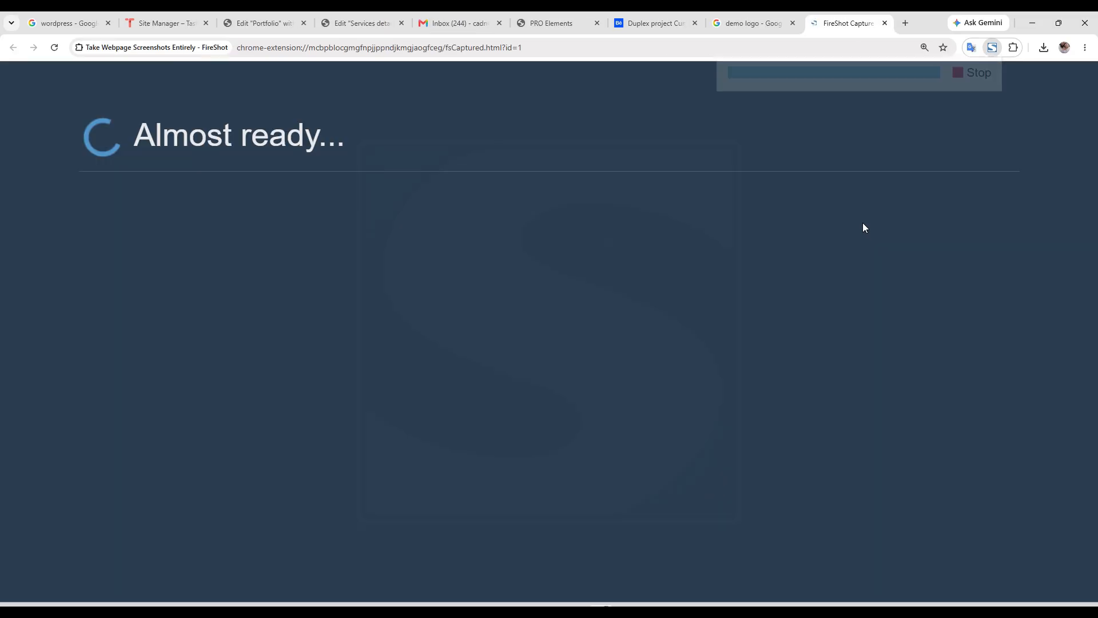
{"action": "scroll", "coordinate": [497, 372], "scroll_direction": "down", "scroll_amount": 2}
{"action": "scroll", "coordinate": [503, 373], "scroll_direction": "down", "scroll_amount": 6}
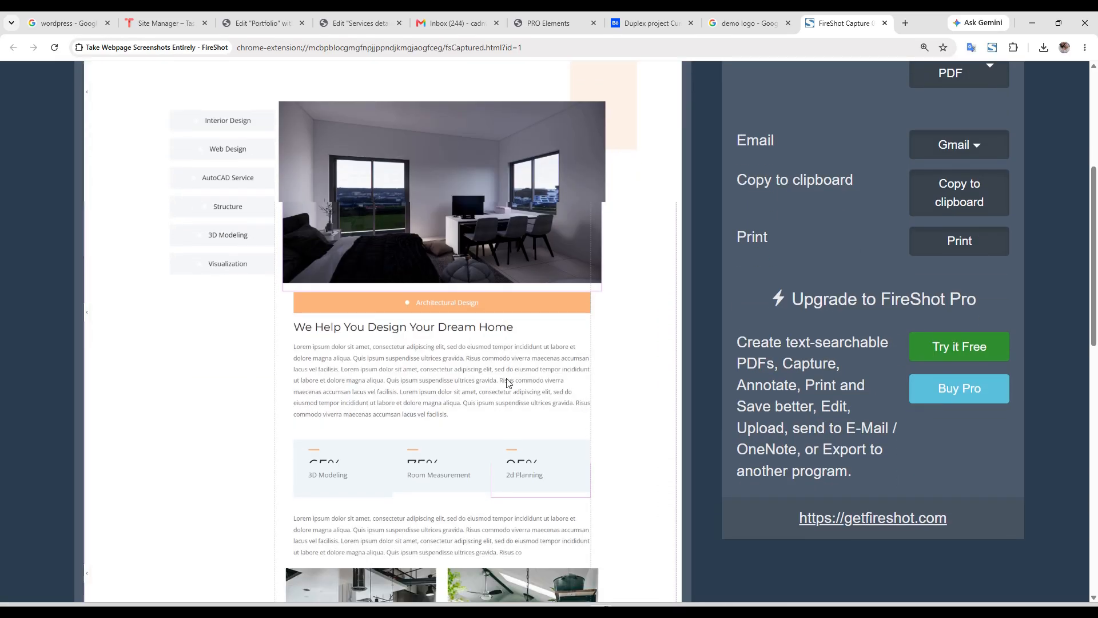
{"action": "scroll", "coordinate": [949, 250], "scroll_direction": "up", "scroll_amount": 5}
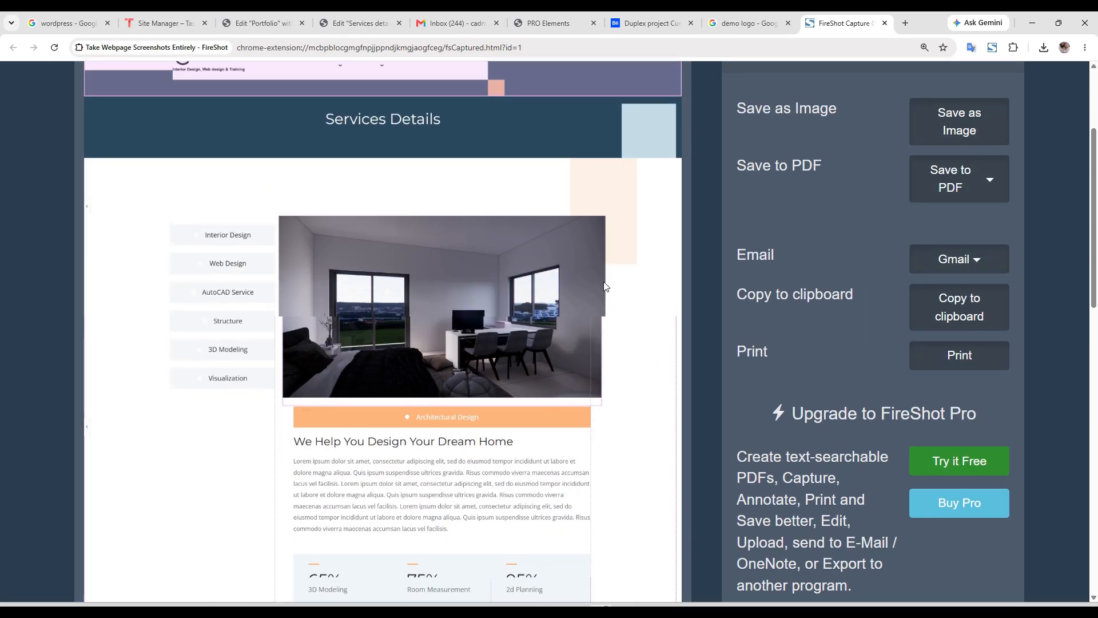
{"action": "left_click", "coordinate": [885, 23]}
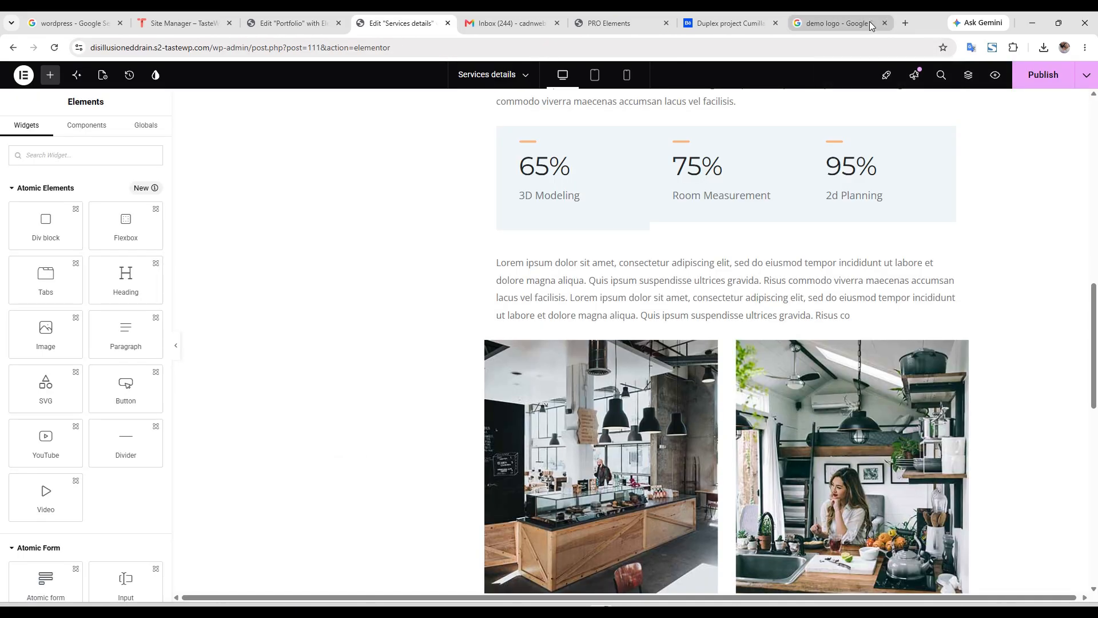
- Check the gallery and text at the end of the Services details page and publish the page
{"action": "scroll", "coordinate": [698, 389], "scroll_direction": "down", "scroll_amount": 5}
{"action": "scroll", "coordinate": [698, 389], "scroll_direction": "down", "scroll_amount": 3}
{"action": "scroll", "coordinate": [738, 354], "scroll_direction": "up", "scroll_amount": 3}
{"action": "scroll", "coordinate": [691, 317], "scroll_direction": "up", "scroll_amount": 2}
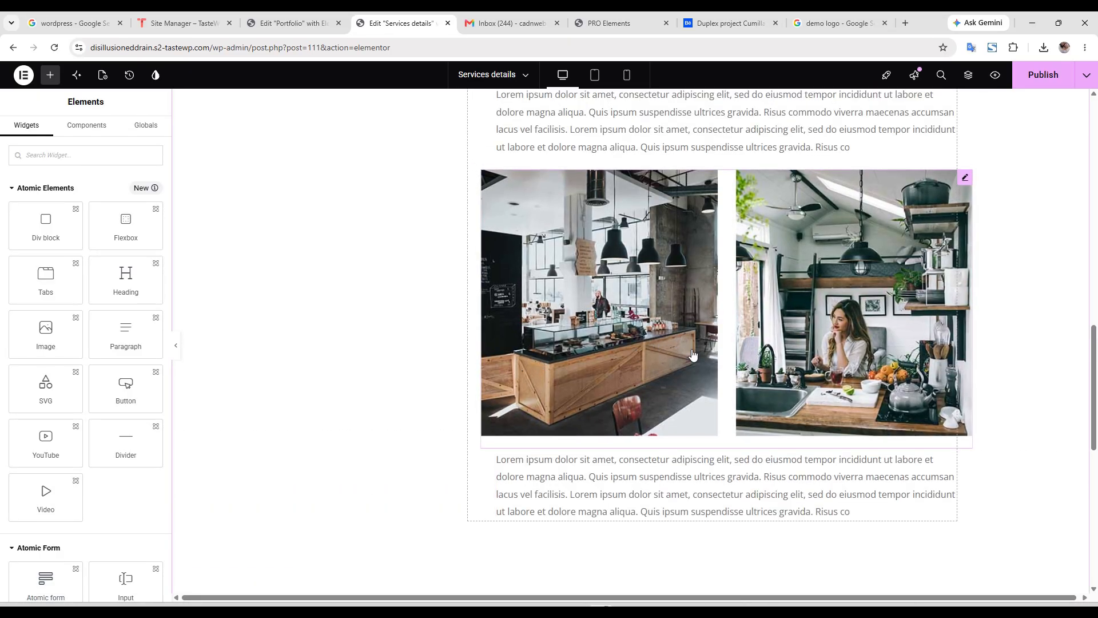
{"action": "scroll", "coordinate": [726, 361], "scroll_direction": "up", "scroll_amount": 10}
{"action": "left_click", "coordinate": [1060, 78]}
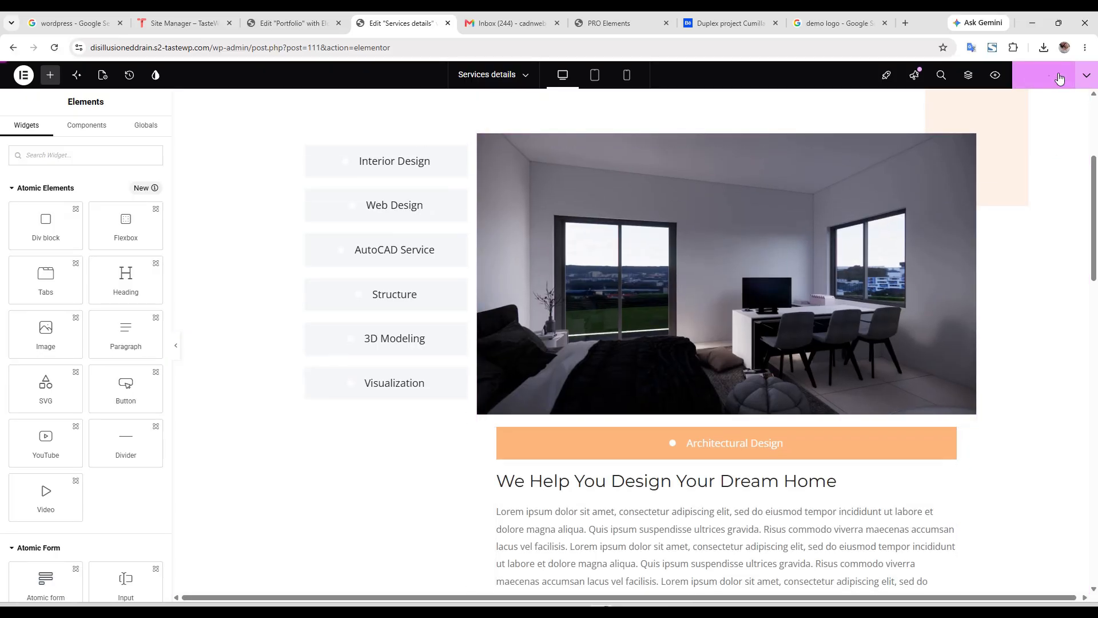
- Open the live version of the Services details page in a new tab and return to its editor
{"action": "scroll", "coordinate": [903, 374], "scroll_direction": "up", "scroll_amount": 4}
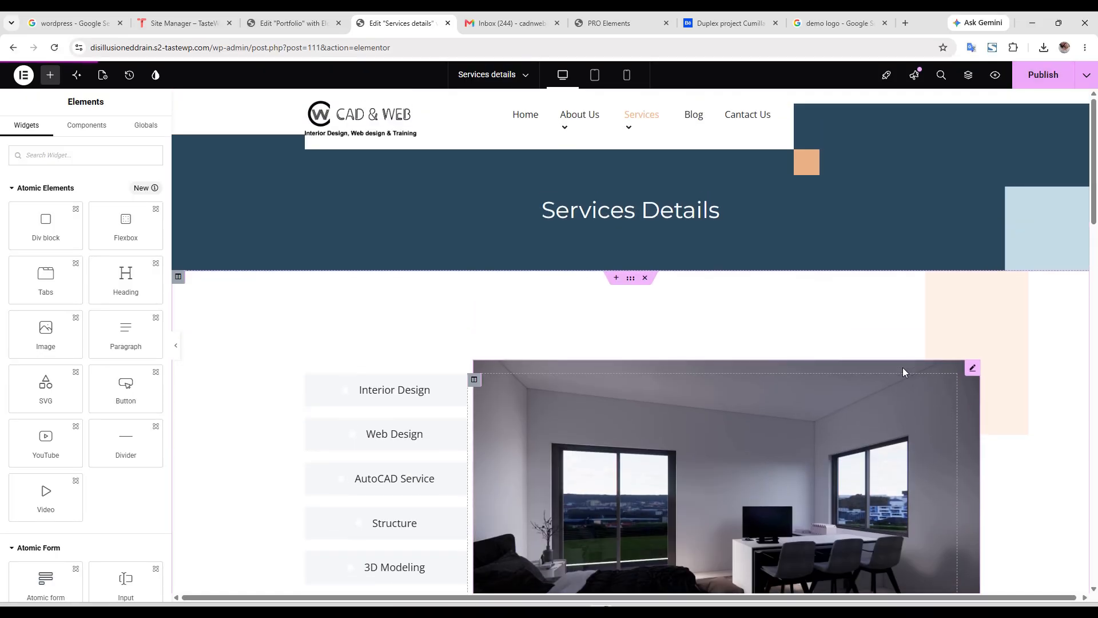
{"action": "left_click", "coordinate": [1087, 75]}
{"action": "left_click", "coordinate": [1040, 162]}
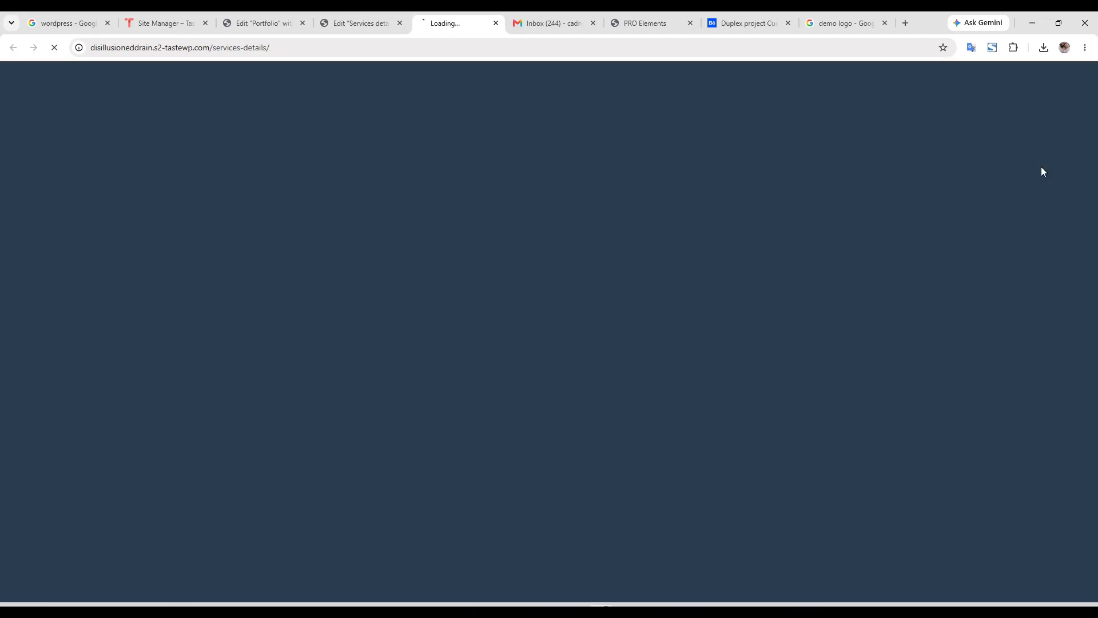
{"action": "left_click", "coordinate": [337, 20]}
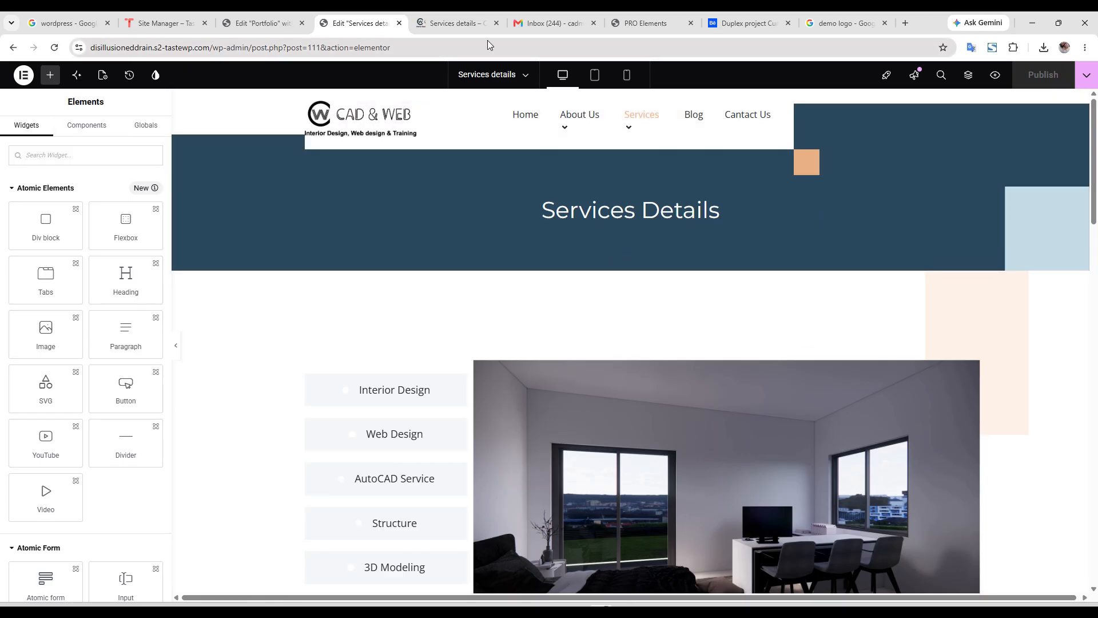
- Open the live contact page from the site navigation and examine its form and contact details
{"action": "left_click", "coordinate": [455, 26]}
{"action": "left_click", "coordinate": [676, 109]}
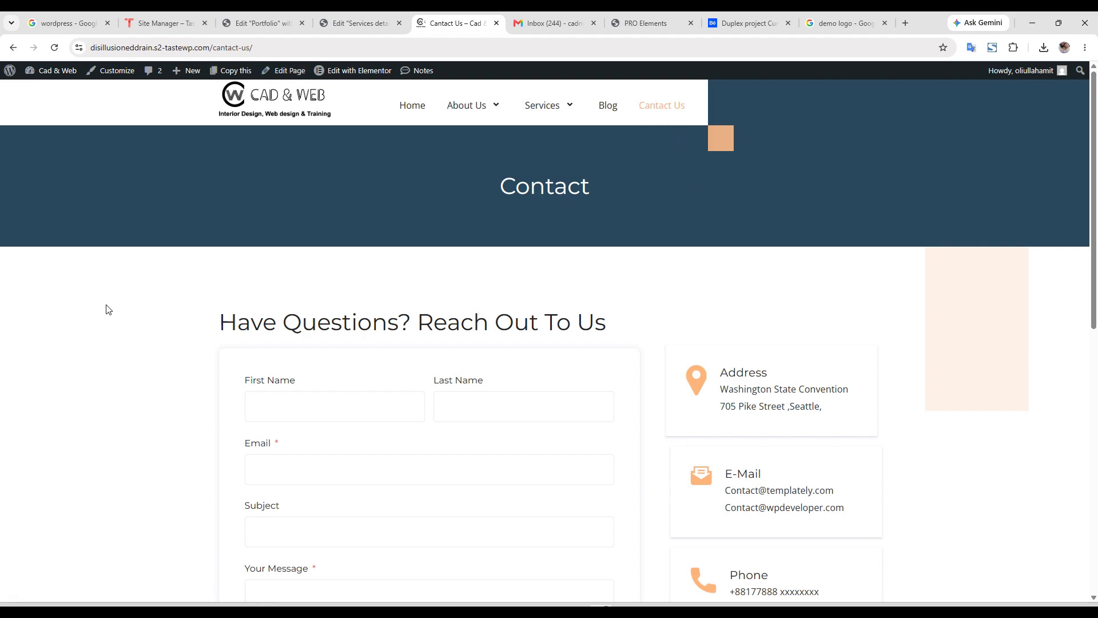
{"action": "scroll", "coordinate": [420, 318], "scroll_direction": "down", "scroll_amount": 3}
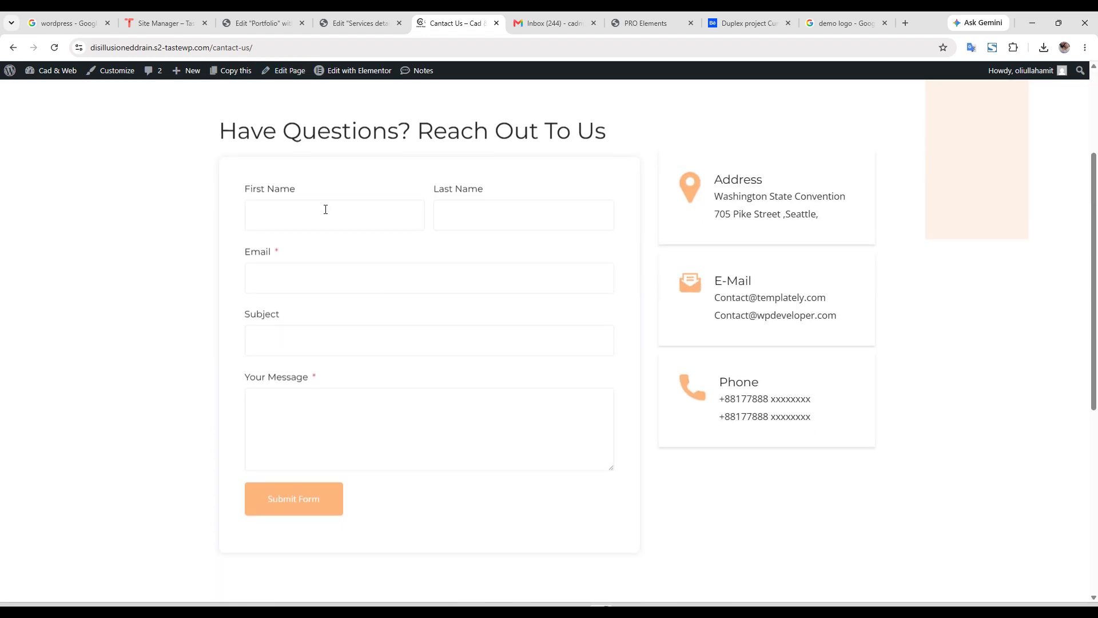
{"action": "scroll", "coordinate": [338, 240], "scroll_direction": "up", "scroll_amount": 1}
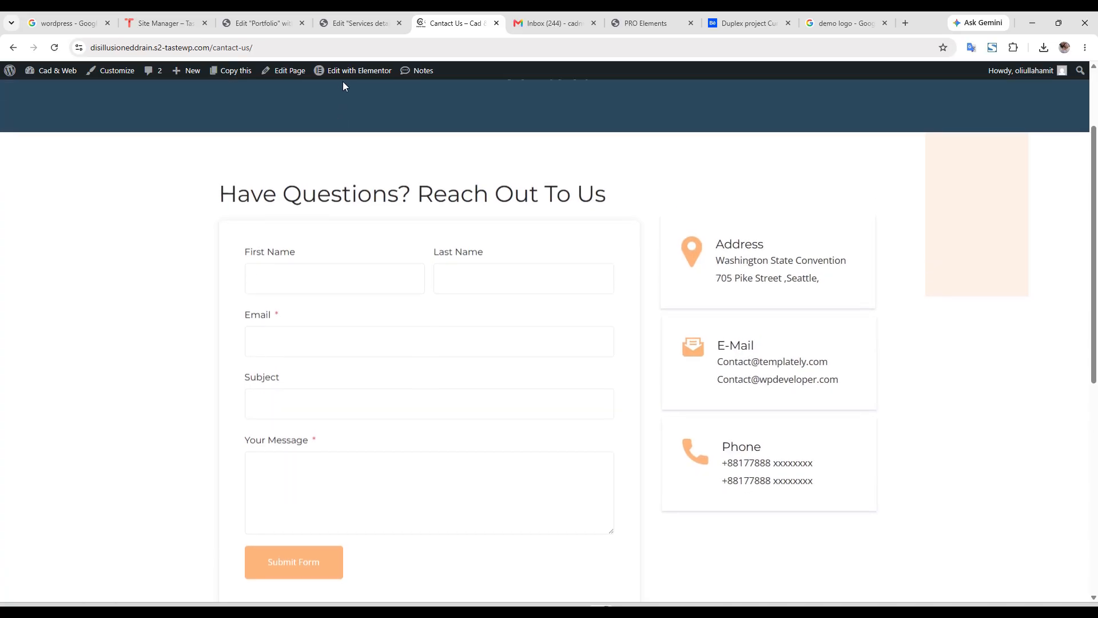
- Open the contact page in the Elementor editor and inspect its Fluent Forms widget settings
{"action": "left_click", "coordinate": [342, 81]}
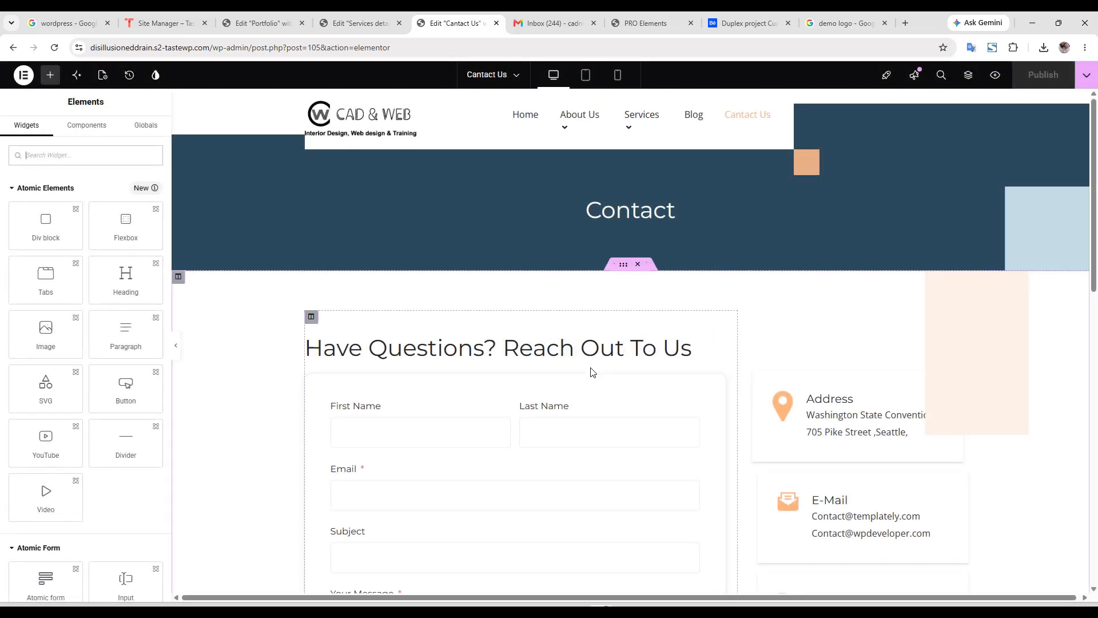
{"action": "left_click", "coordinate": [592, 381]}
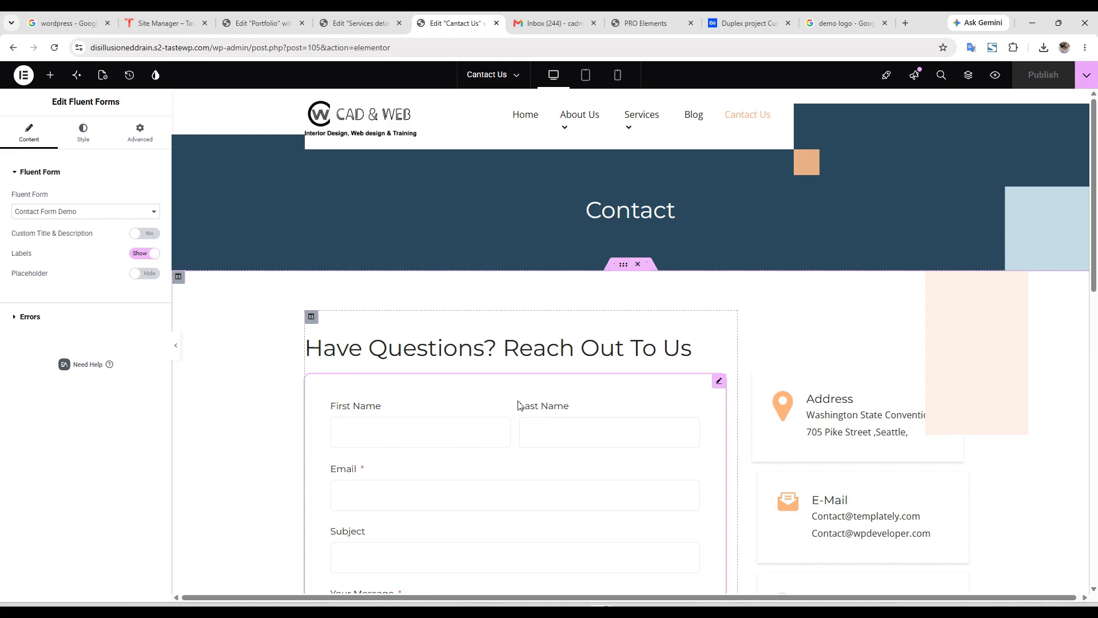
{"action": "scroll", "coordinate": [439, 433], "scroll_direction": "down", "scroll_amount": 3}
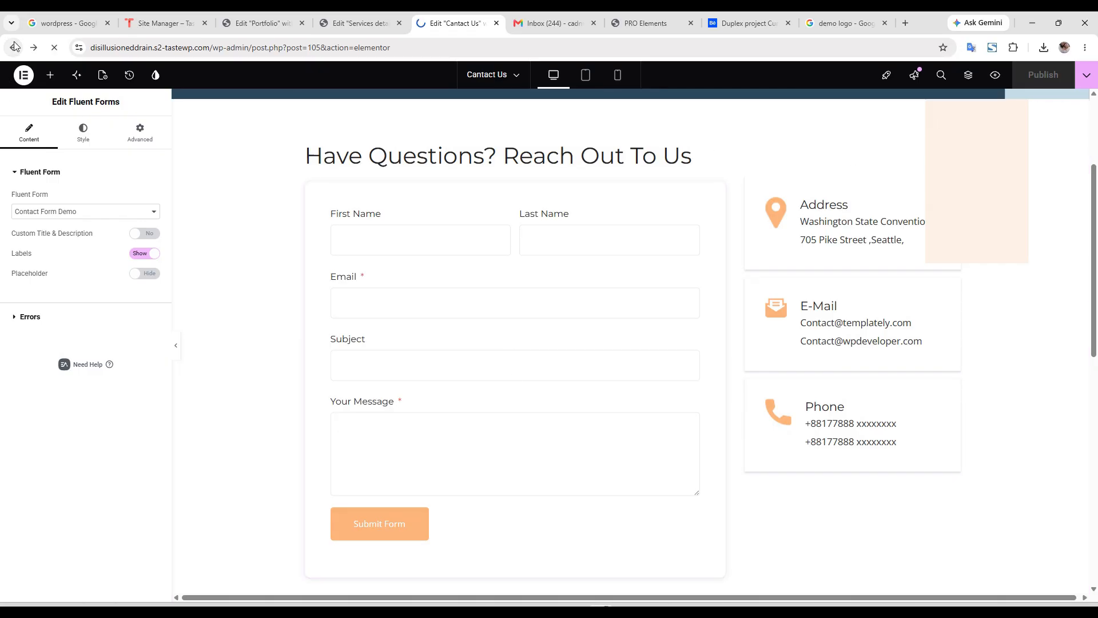
- Return to the live contact page, go to the WordPress dashboard and open the Fluent Forms list
{"action": "mouse_move", "coordinate": [50, 70]}
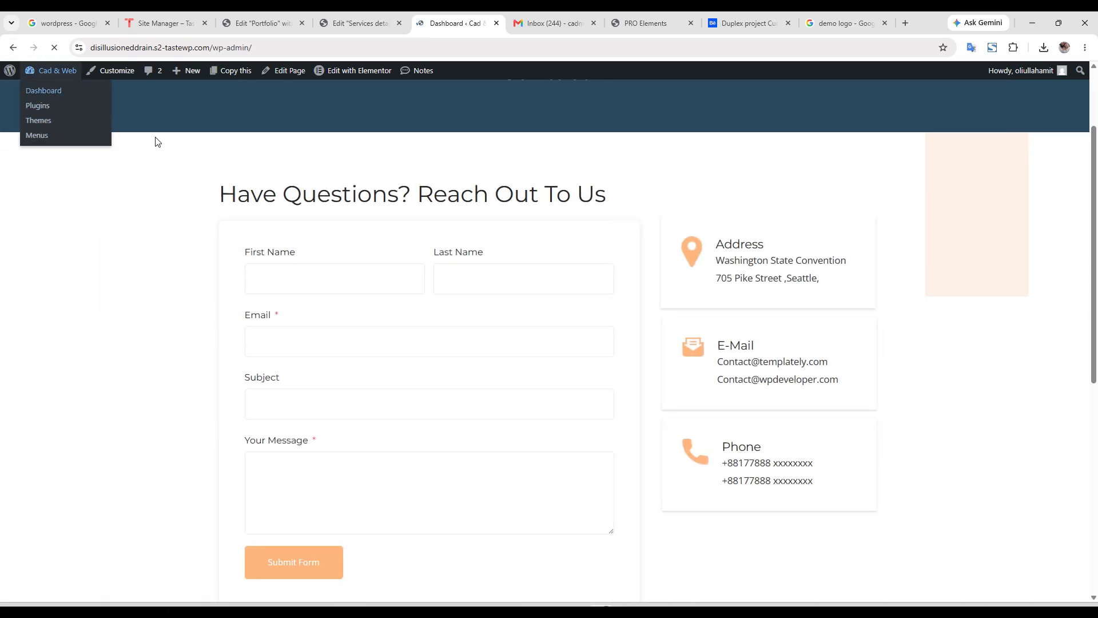
{"action": "scroll", "coordinate": [116, 368], "scroll_direction": "down", "scroll_amount": 1}
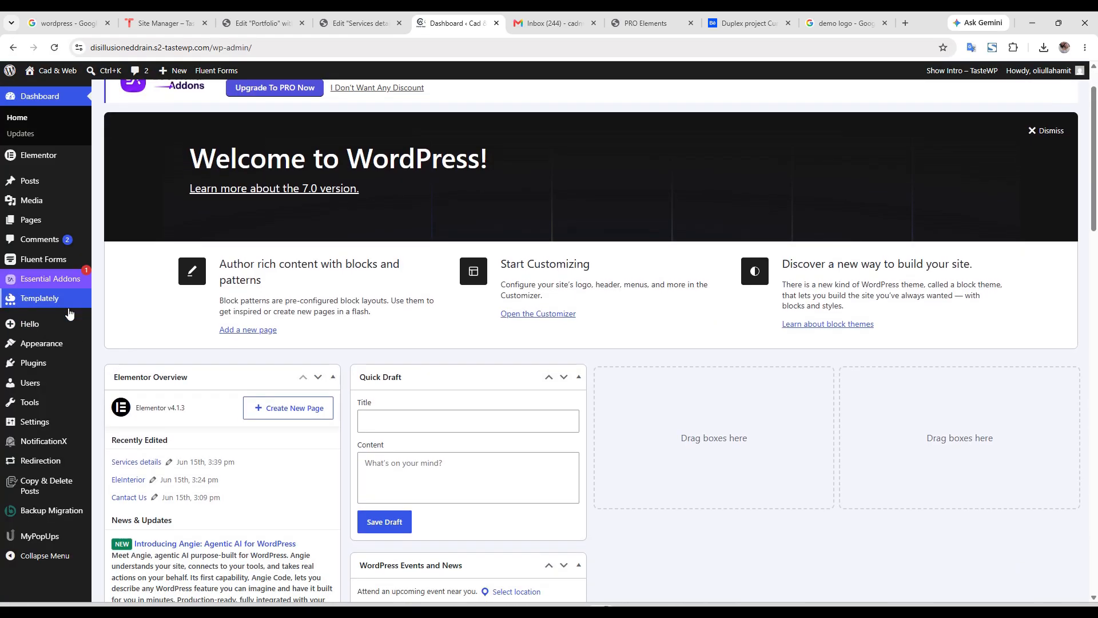
{"action": "mouse_move", "coordinate": [68, 326]}
{"action": "left_click", "coordinate": [58, 265]}
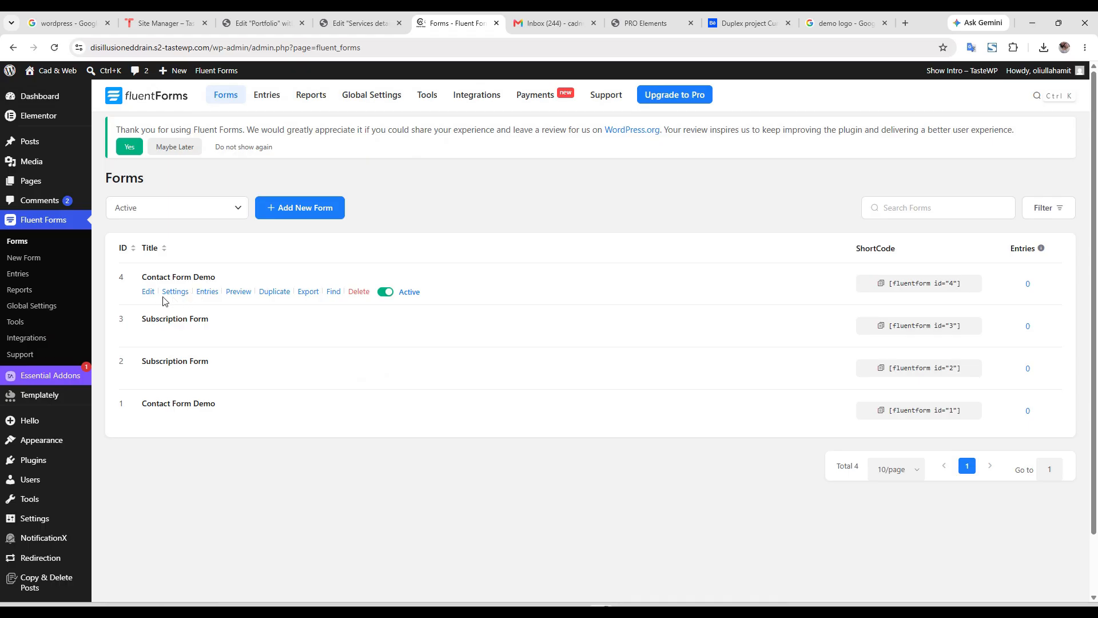
- Check the editor and the confirmation and layout settings of Contact Form Demo with ID 4, then return to the forms list
{"action": "left_click", "coordinate": [150, 293]}
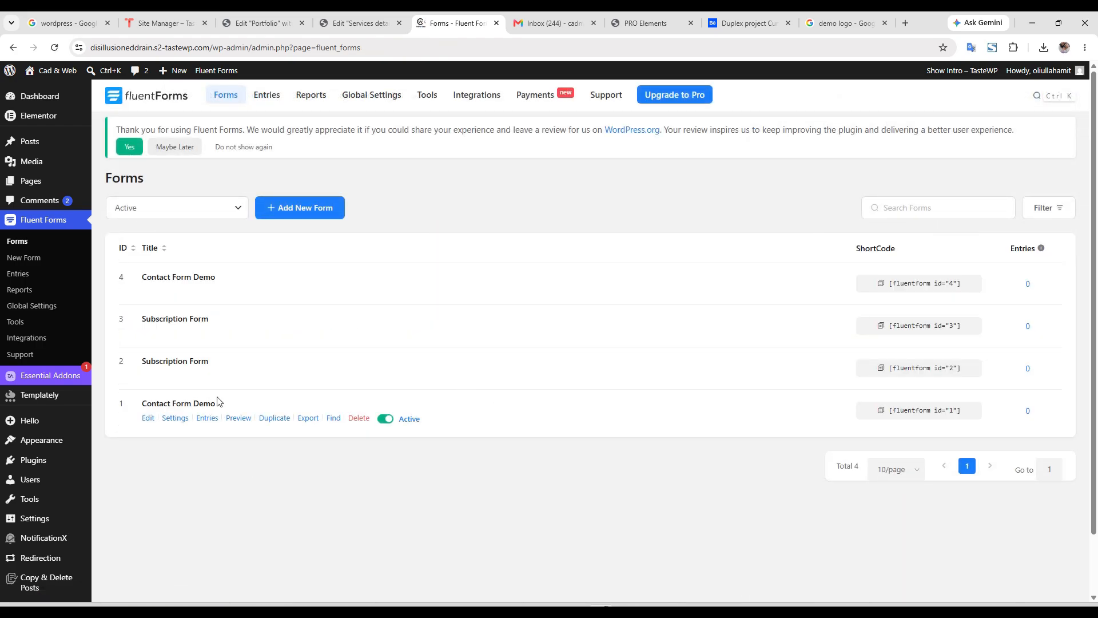
{"action": "left_click", "coordinate": [175, 291]}
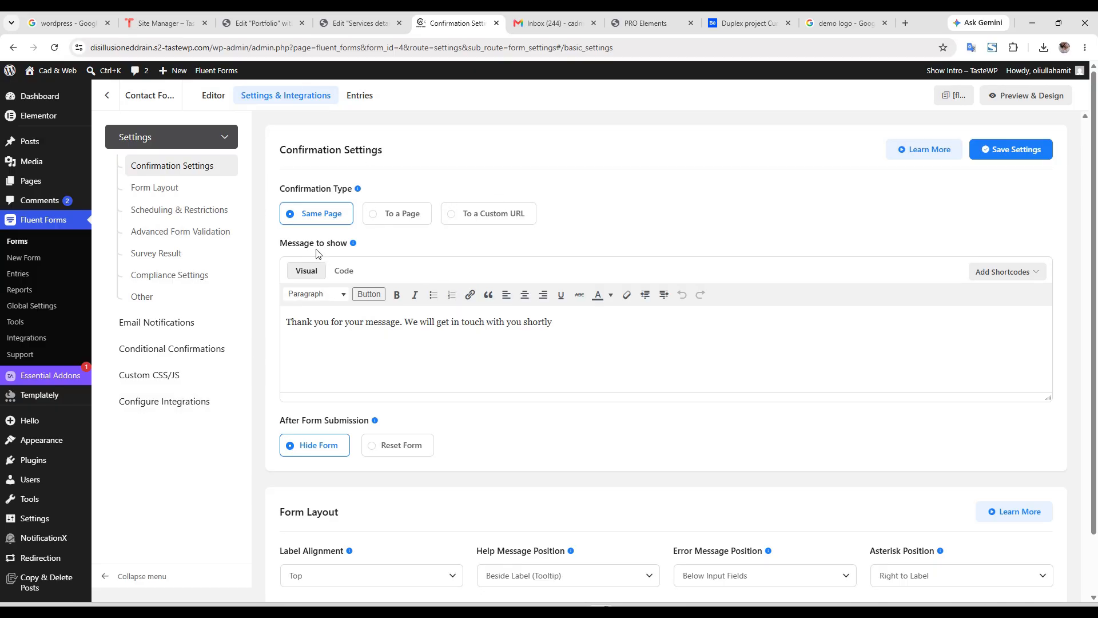
{"action": "scroll", "coordinate": [326, 212], "scroll_direction": "down", "scroll_amount": 2}
{"action": "scroll", "coordinate": [328, 226], "scroll_direction": "down", "scroll_amount": 2}
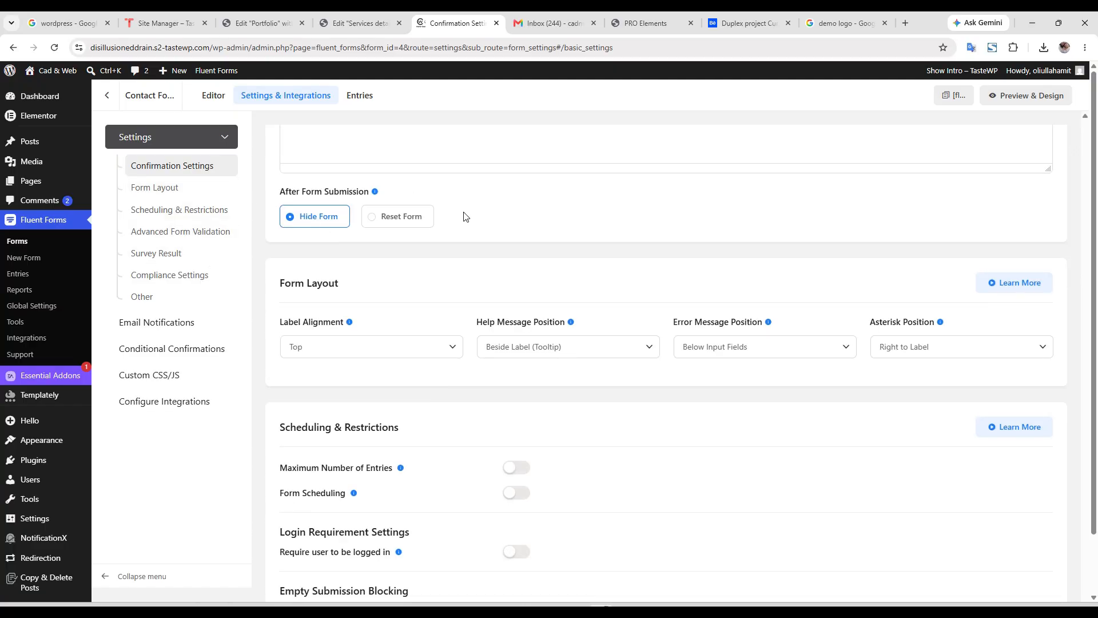
{"action": "scroll", "coordinate": [696, 424], "scroll_direction": "up", "scroll_amount": 4}
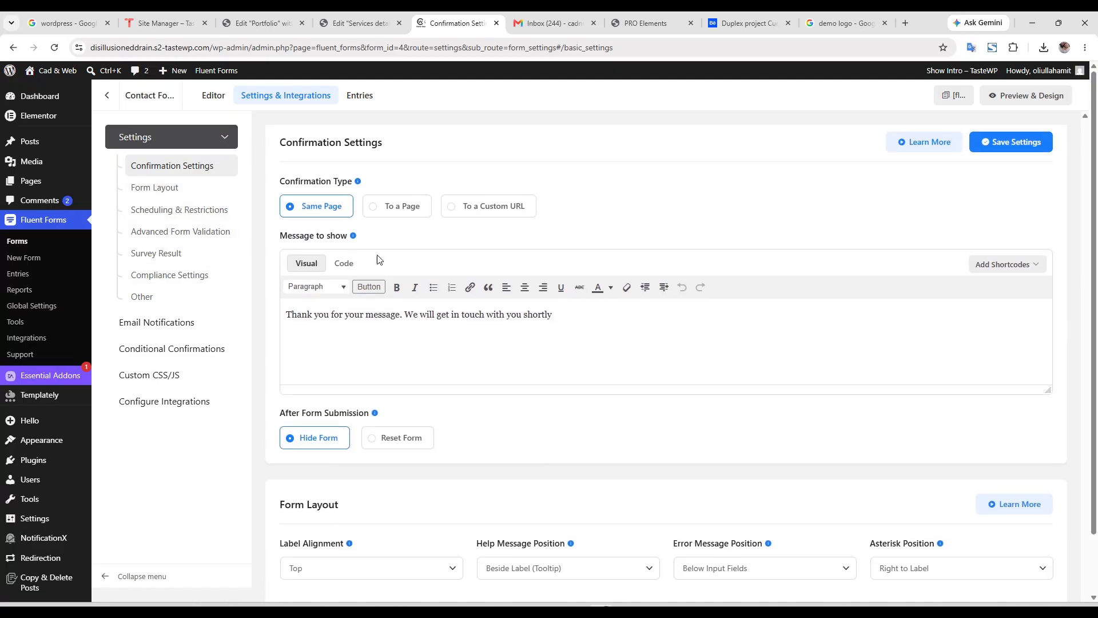
{"action": "left_click", "coordinate": [109, 97]}
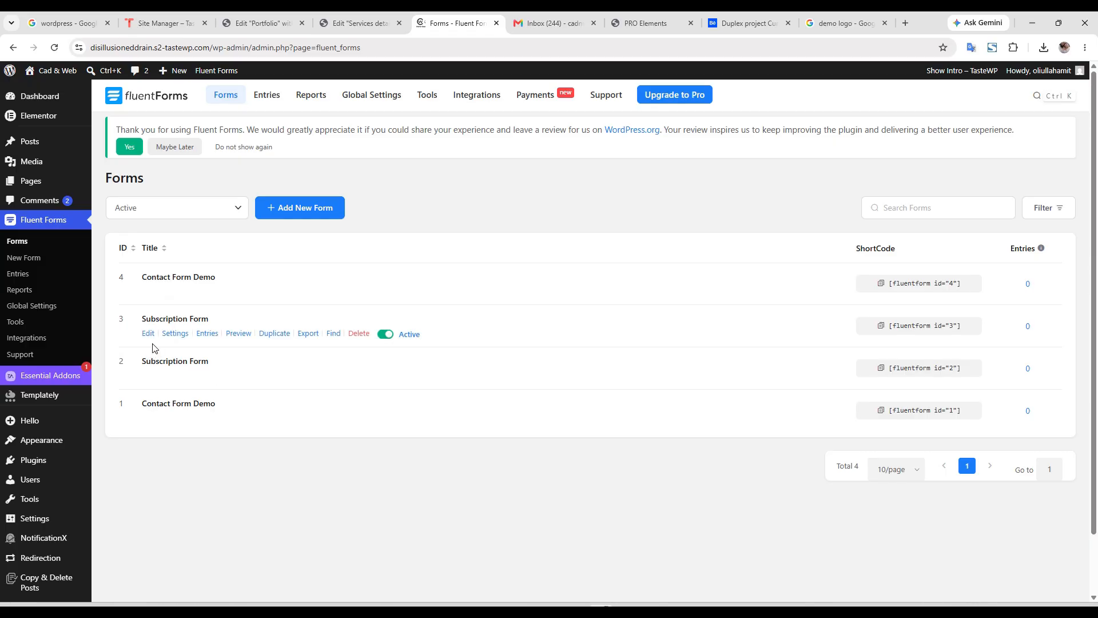
{"action": "scroll", "coordinate": [183, 354], "scroll_direction": "down", "scroll_amount": 2}
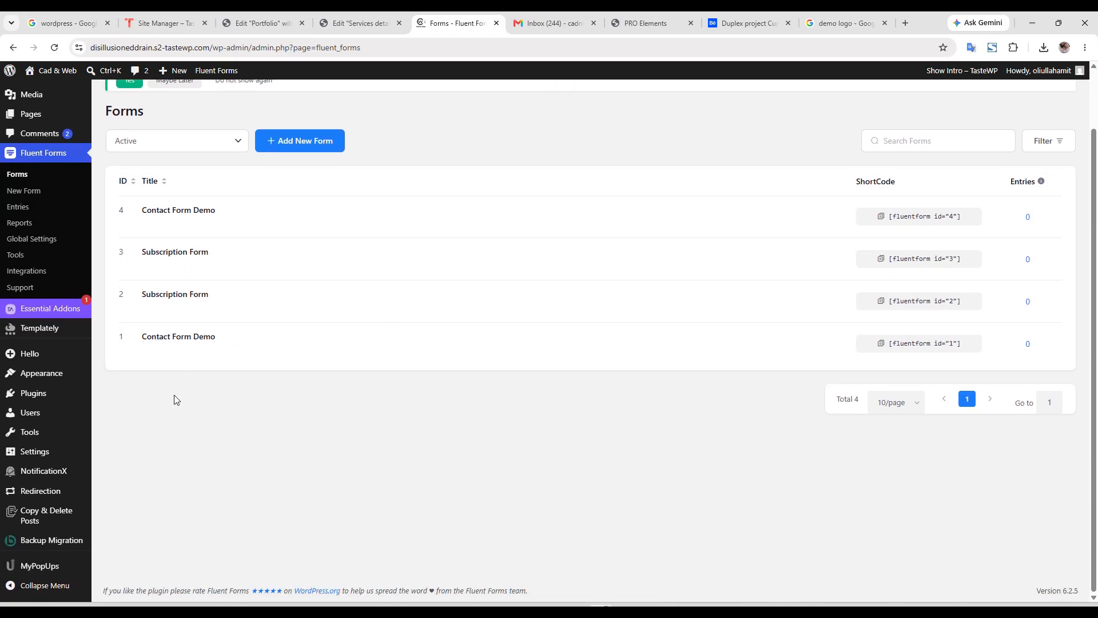
{"action": "scroll", "coordinate": [174, 395], "scroll_direction": "up", "scroll_amount": 2}
- Visit the live contact page, open it in the WordPress page editor and return to the live page
{"action": "mouse_move", "coordinate": [56, 72]}
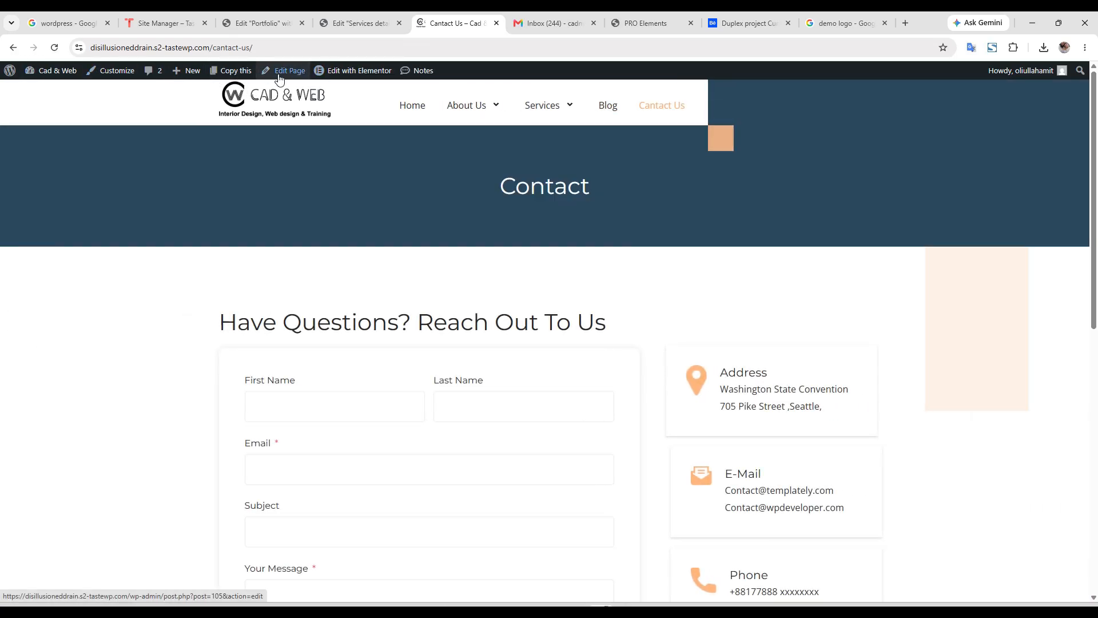
{"action": "mouse_move", "coordinate": [207, 72]}
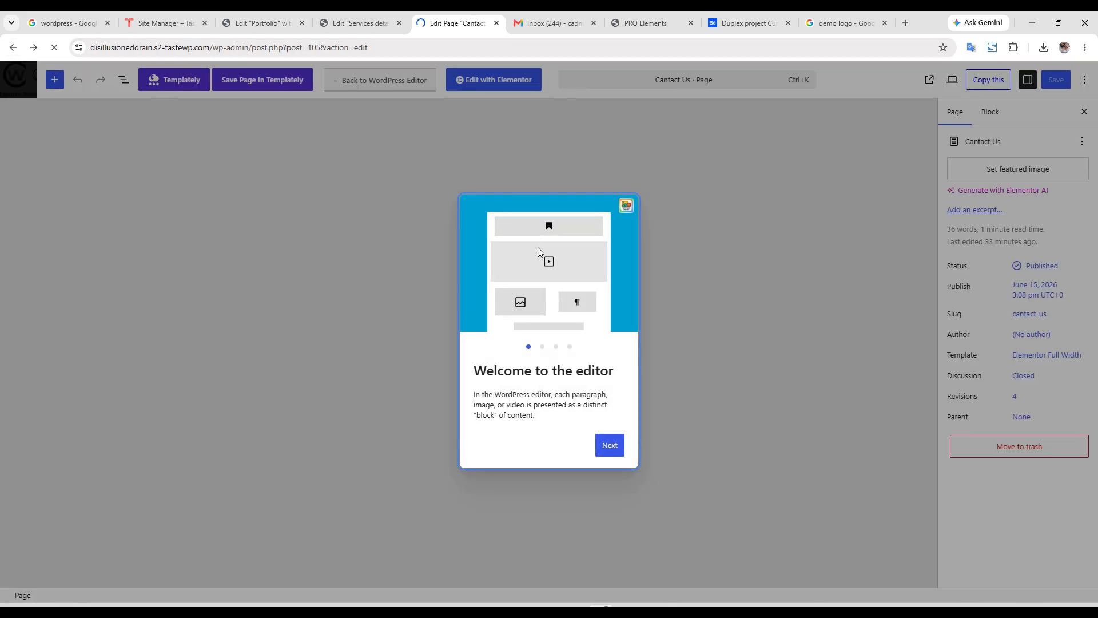
{"action": "left_click", "coordinate": [11, 48]}
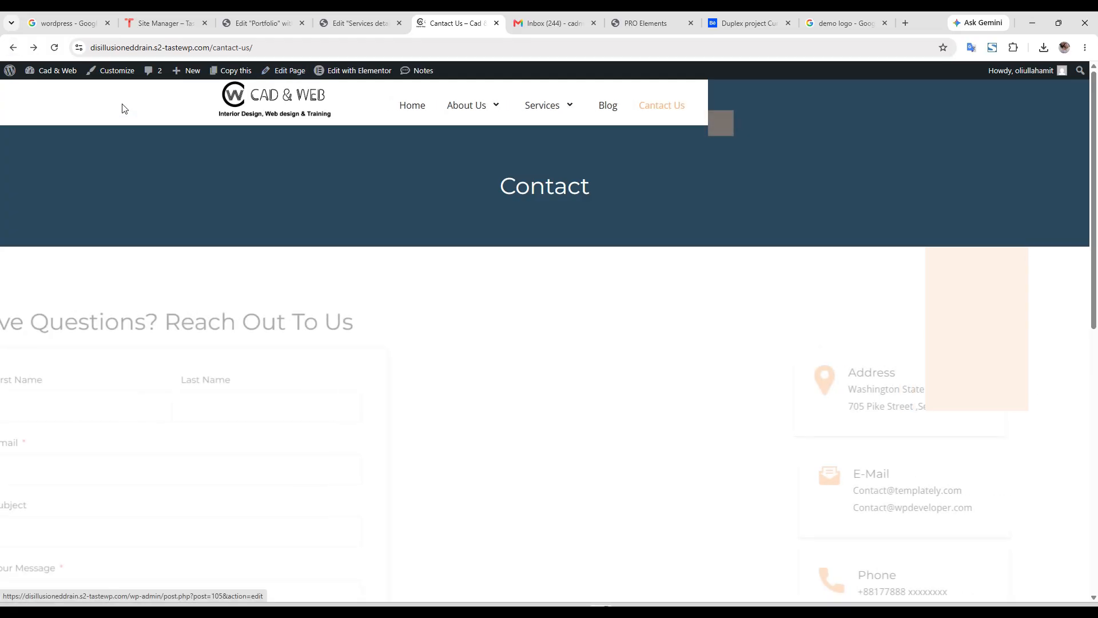
- Open the theme customizer for the contact page and review the Site Identity settings
{"action": "left_click", "coordinate": [124, 76]}
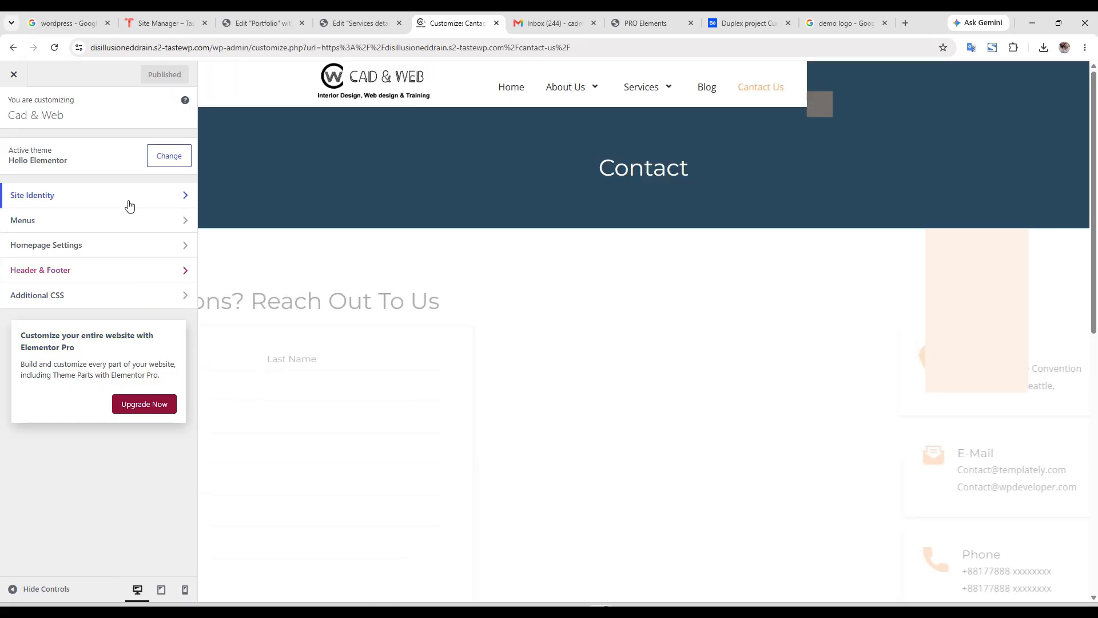
{"action": "left_click", "coordinate": [127, 202]}
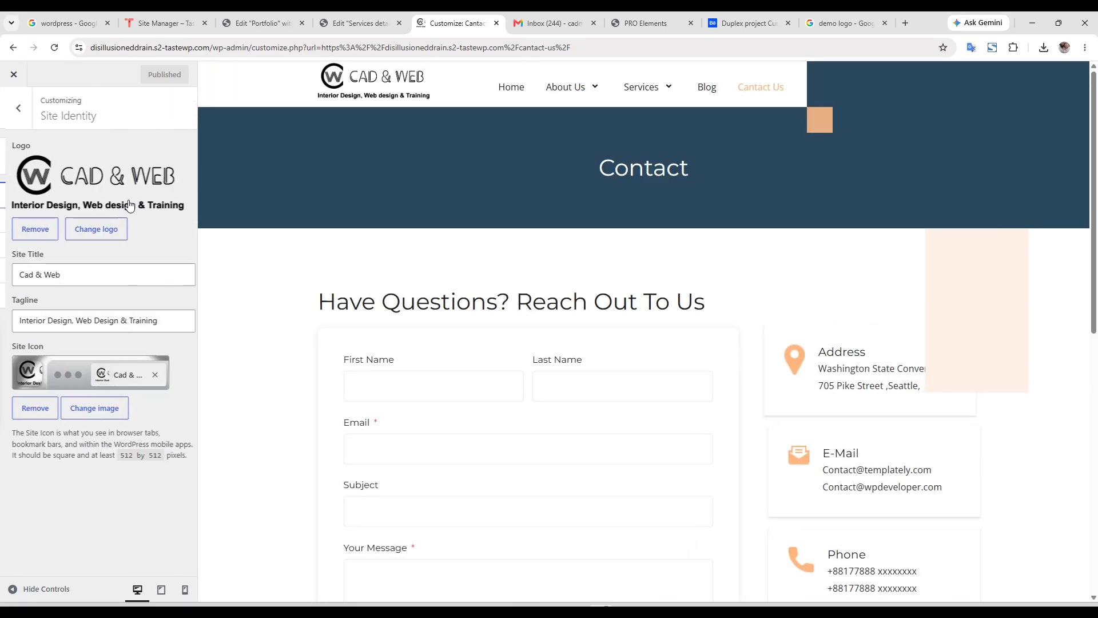
{"action": "left_click", "coordinate": [14, 109]}
- Review the homepage and posts page choices in Homepage Settings and close the customizer
{"action": "left_click", "coordinate": [131, 247]}
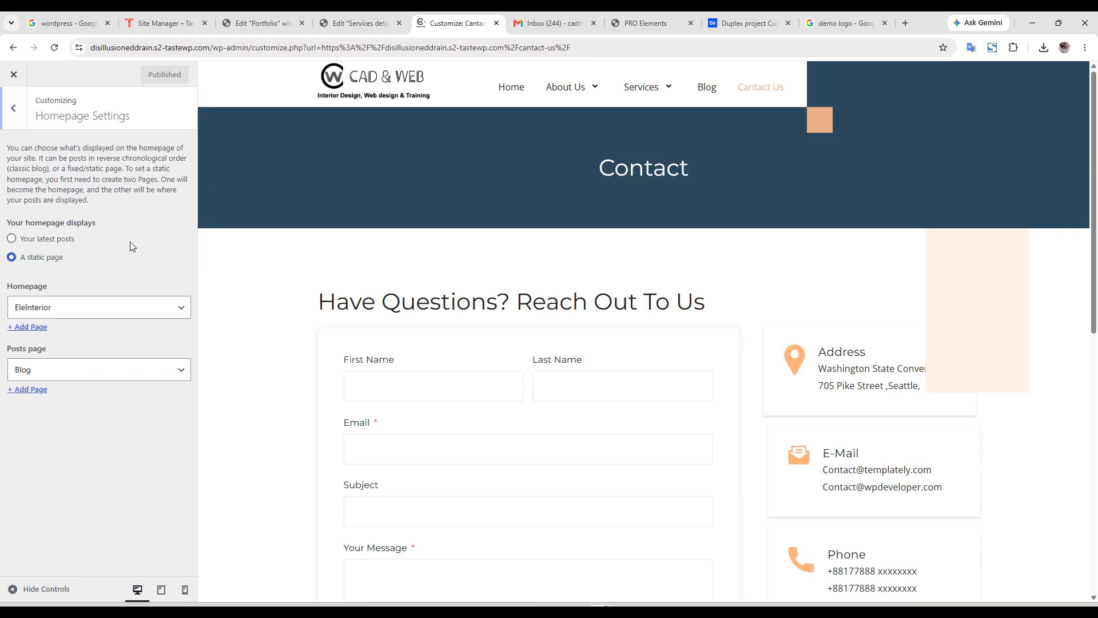
{"action": "left_click", "coordinate": [89, 309]}
{"action": "left_click", "coordinate": [89, 309]}
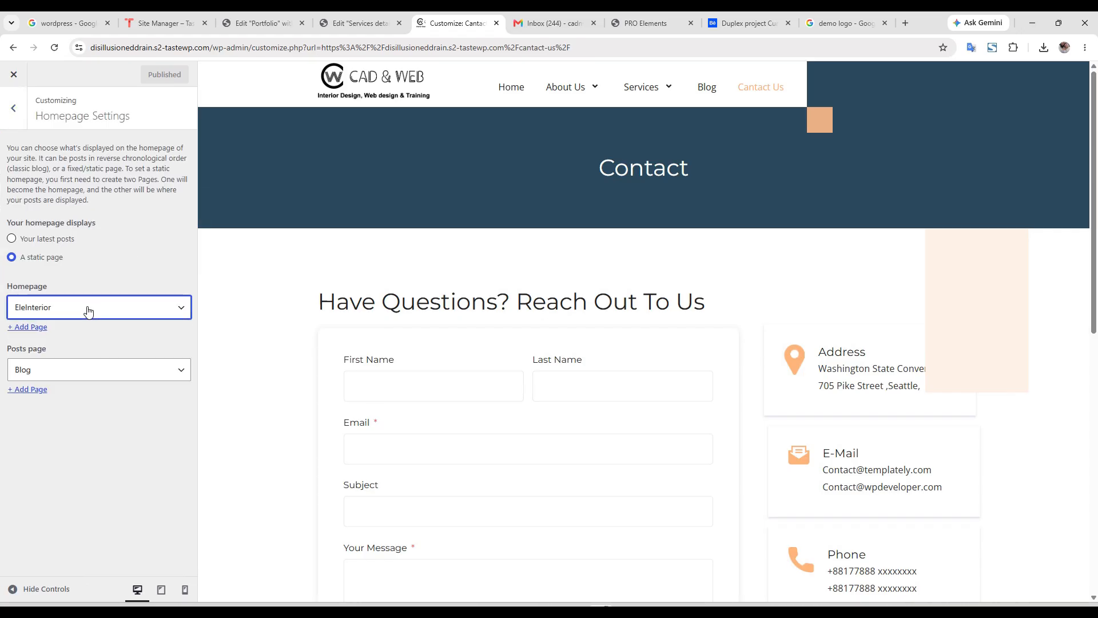
{"action": "left_click", "coordinate": [84, 384]}
{"action": "left_click", "coordinate": [83, 369]}
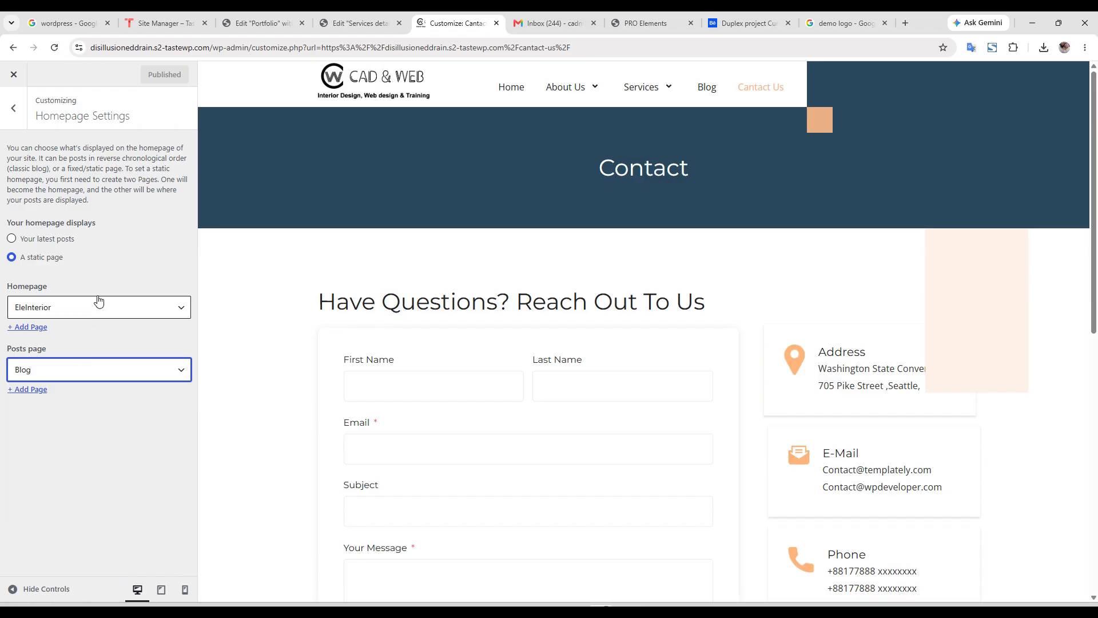
{"action": "left_click", "coordinate": [83, 307]}
{"action": "left_click", "coordinate": [83, 308]}
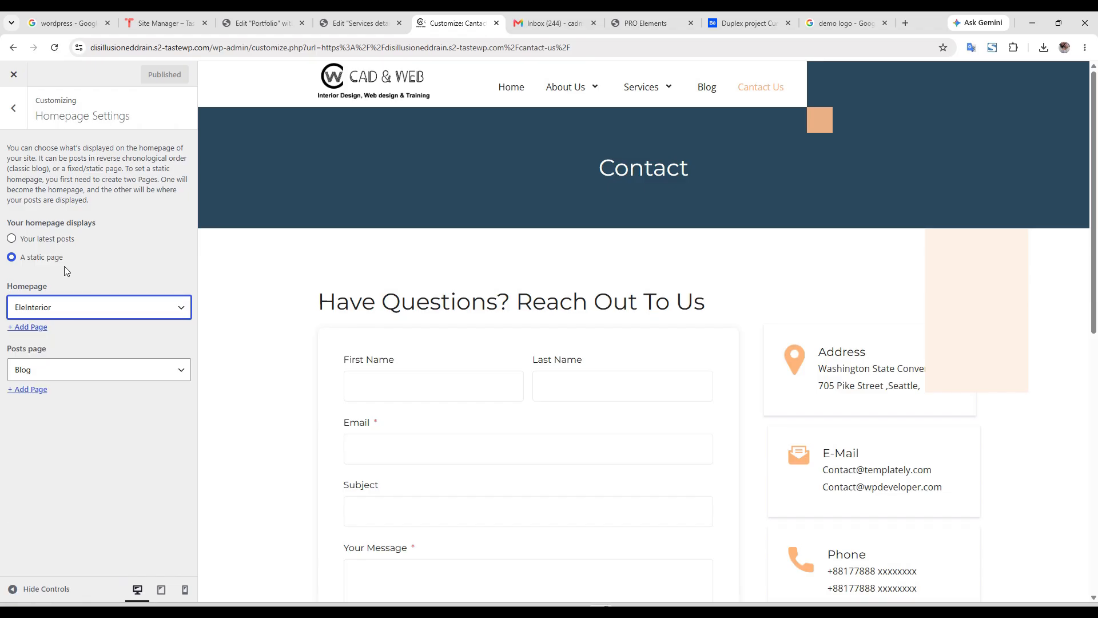
{"action": "left_click", "coordinate": [8, 81]}
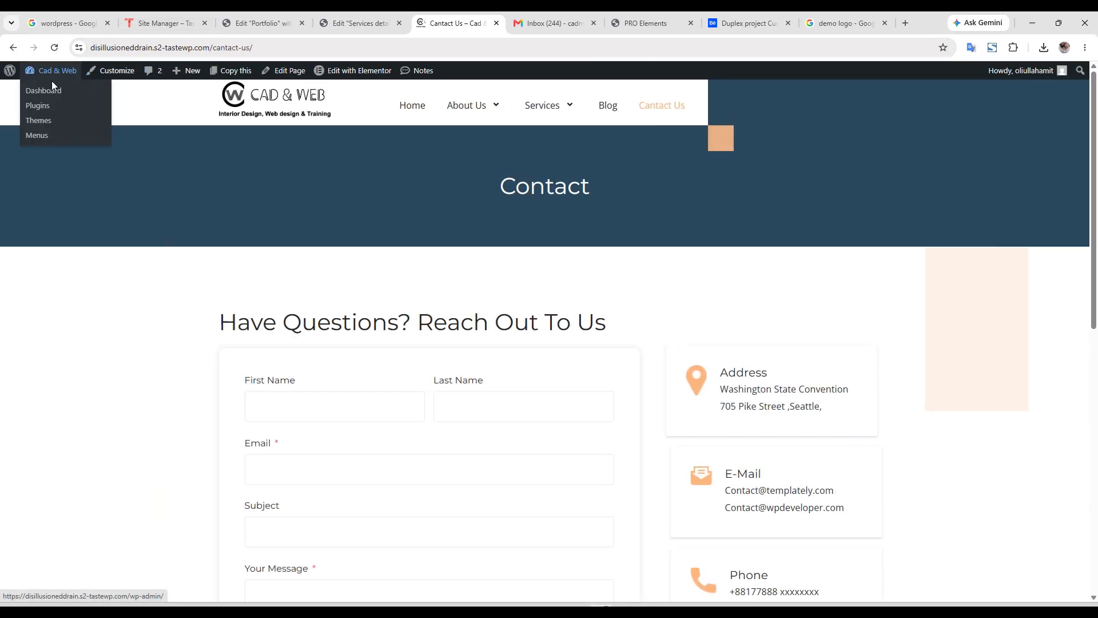
- Go to the WordPress dashboard and open the menu management page
{"action": "left_click", "coordinate": [57, 90]}
{"action": "scroll", "coordinate": [345, 224], "scroll_direction": "down", "scroll_amount": 1}
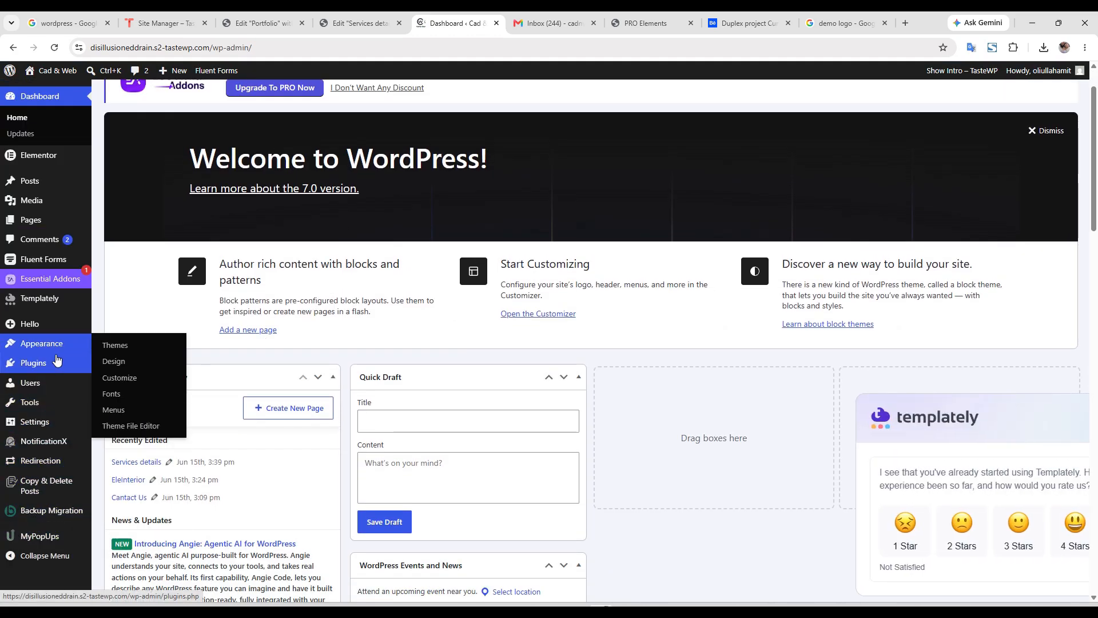
{"action": "mouse_move", "coordinate": [57, 363]}
{"action": "mouse_move", "coordinate": [68, 344]}
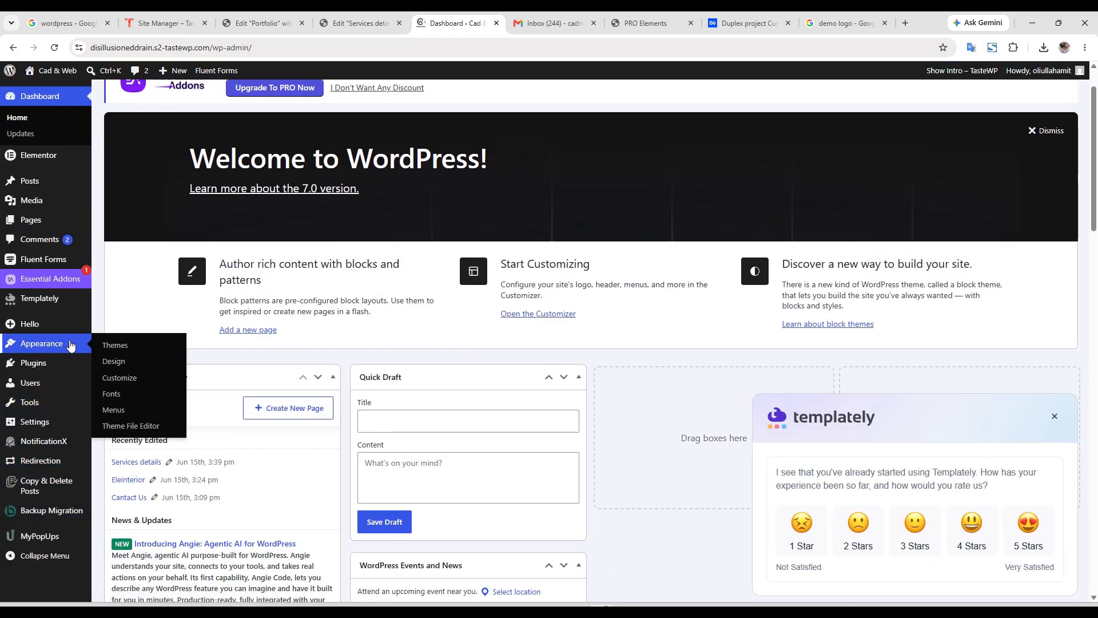
{"action": "left_click", "coordinate": [145, 418]}
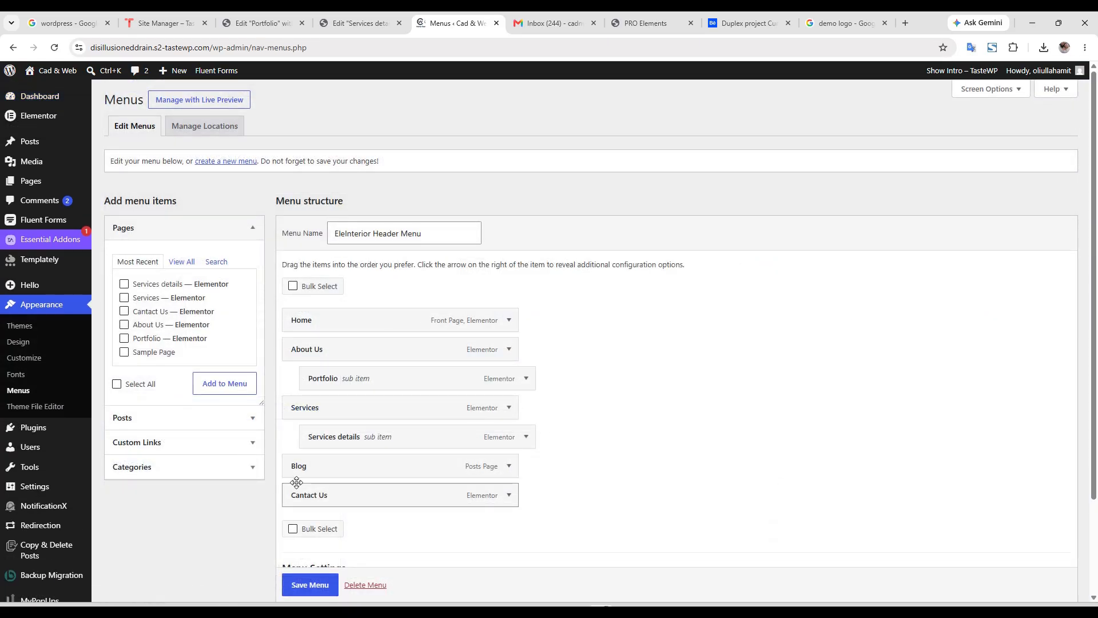
- Change the navigation label of the last EleInterior Header Menu item to "Contact Us" and save the menu
{"action": "left_click", "coordinate": [509, 496]}
{"action": "left_click_drag", "start_coordinate": [299, 538], "coordinate": [337, 538]}
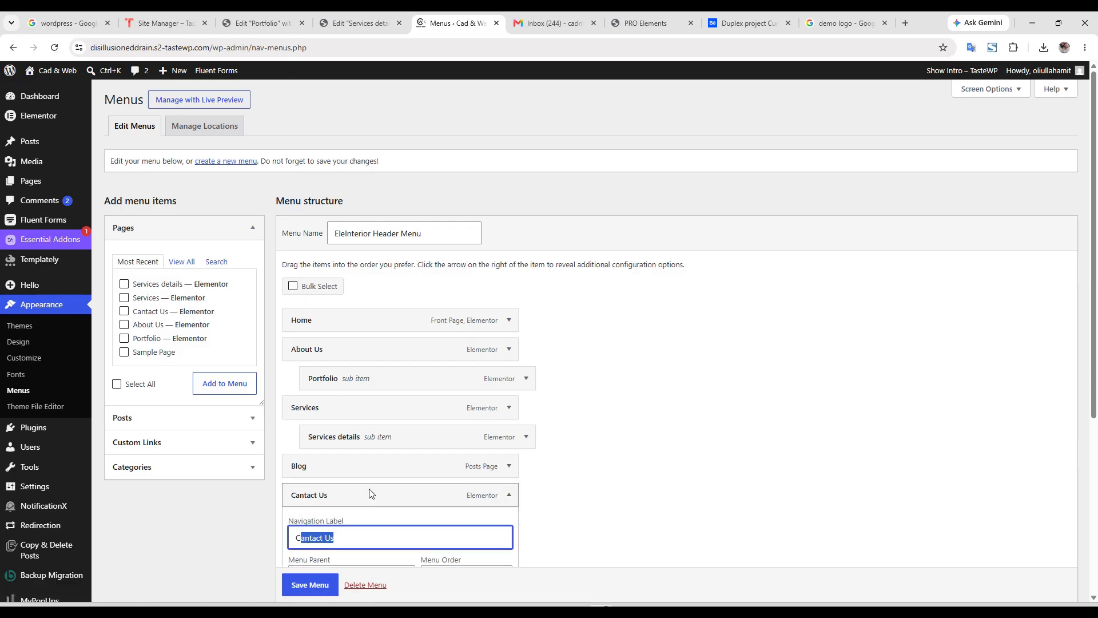
{"action": "type", "text": "Ontact"}
{"action": "scroll", "coordinate": [394, 475], "scroll_direction": "down", "scroll_amount": 4}
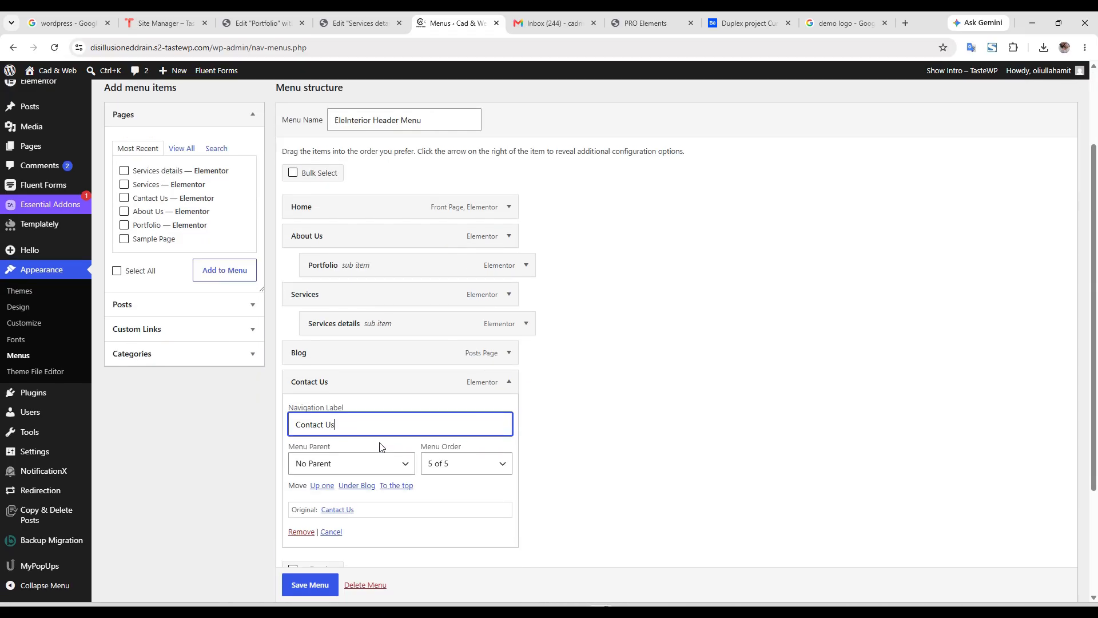
{"action": "scroll", "coordinate": [318, 584], "scroll_direction": "down", "scroll_amount": 1}
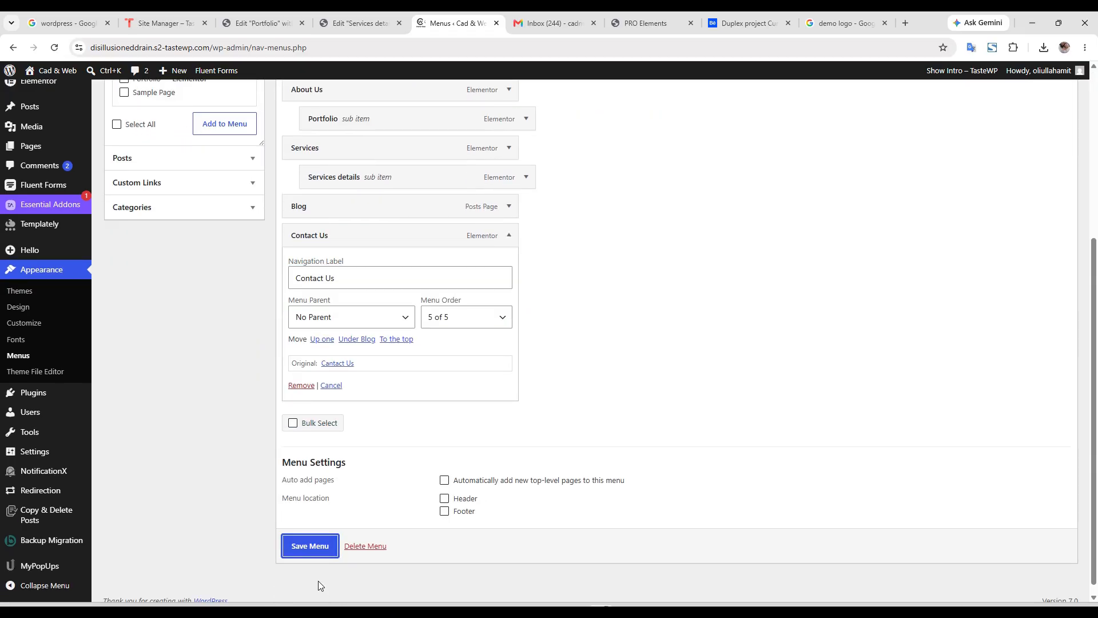
{"action": "left_click", "coordinate": [323, 547]}
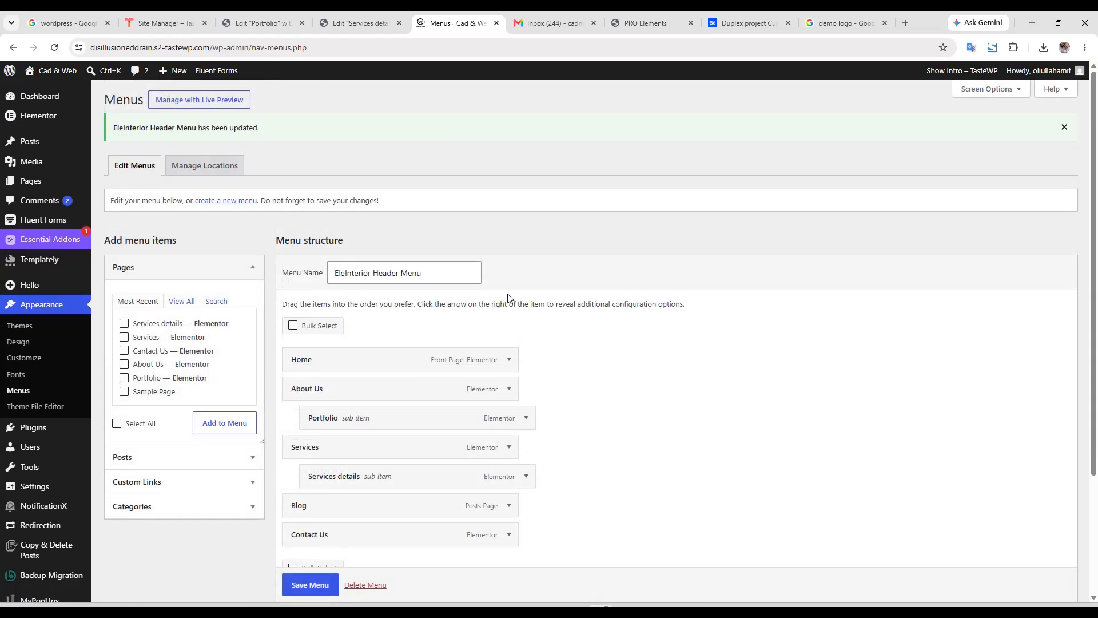
{"action": "scroll", "coordinate": [511, 298], "scroll_direction": "down", "scroll_amount": 3}
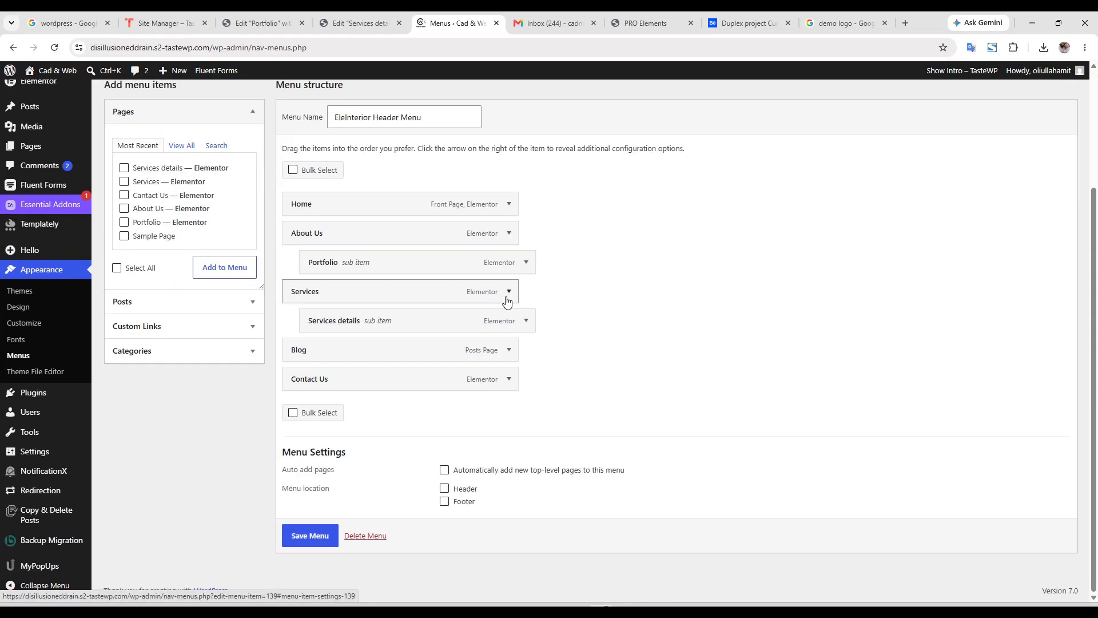